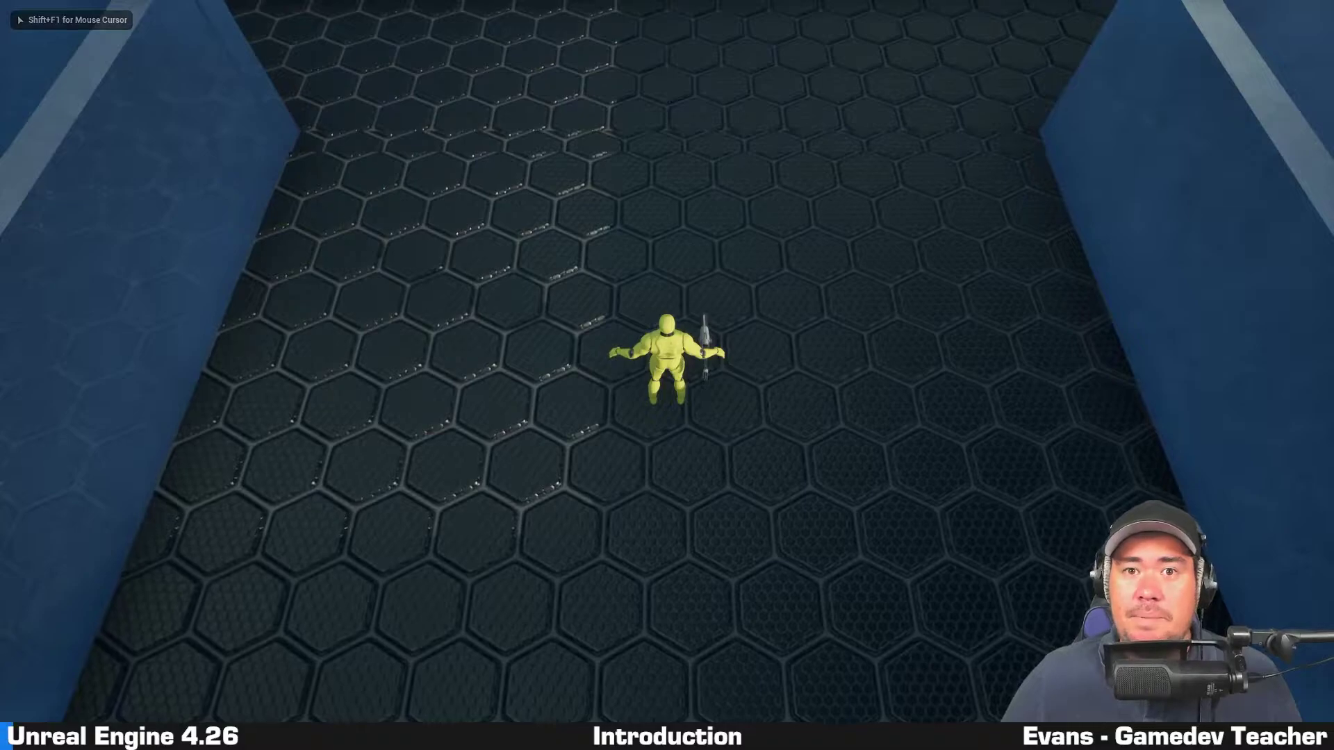
Walk the hero forward across the arena with W in Play mode.
key(w)
key(w)
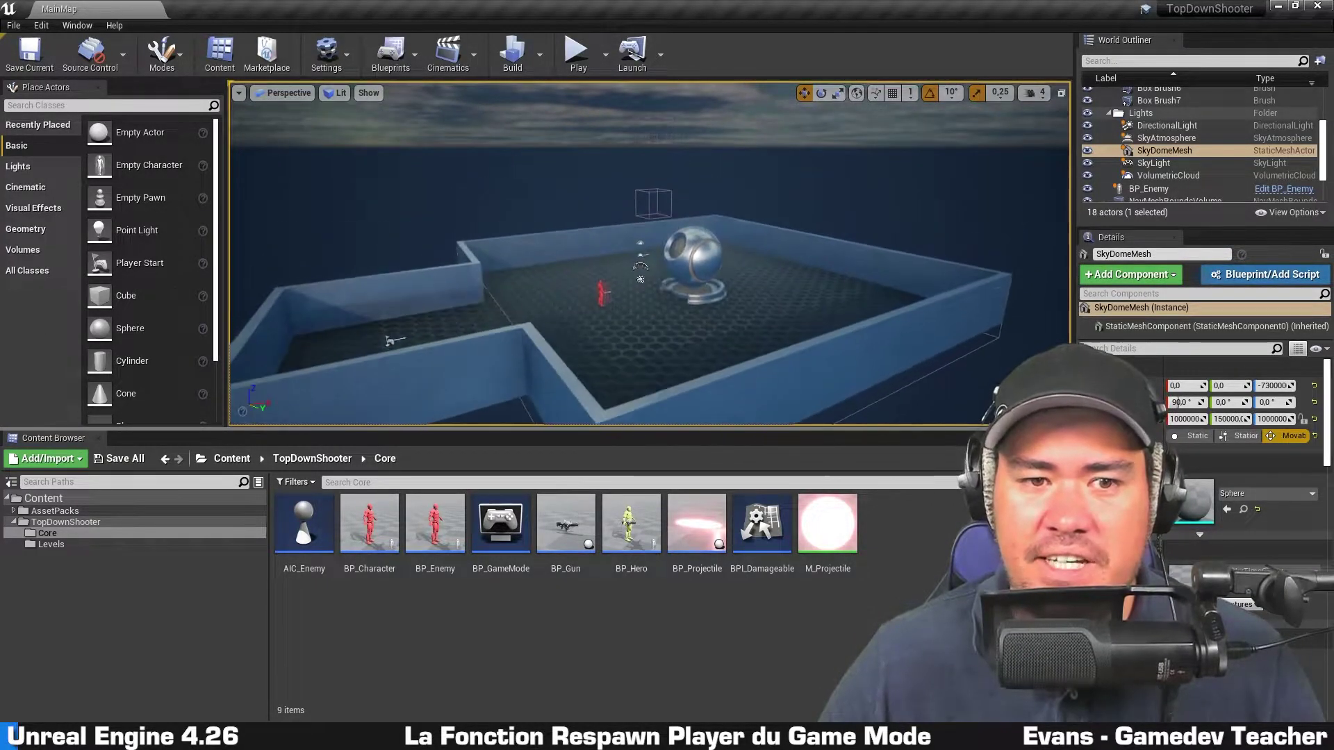
right_drag(594, 207, 594, 207)
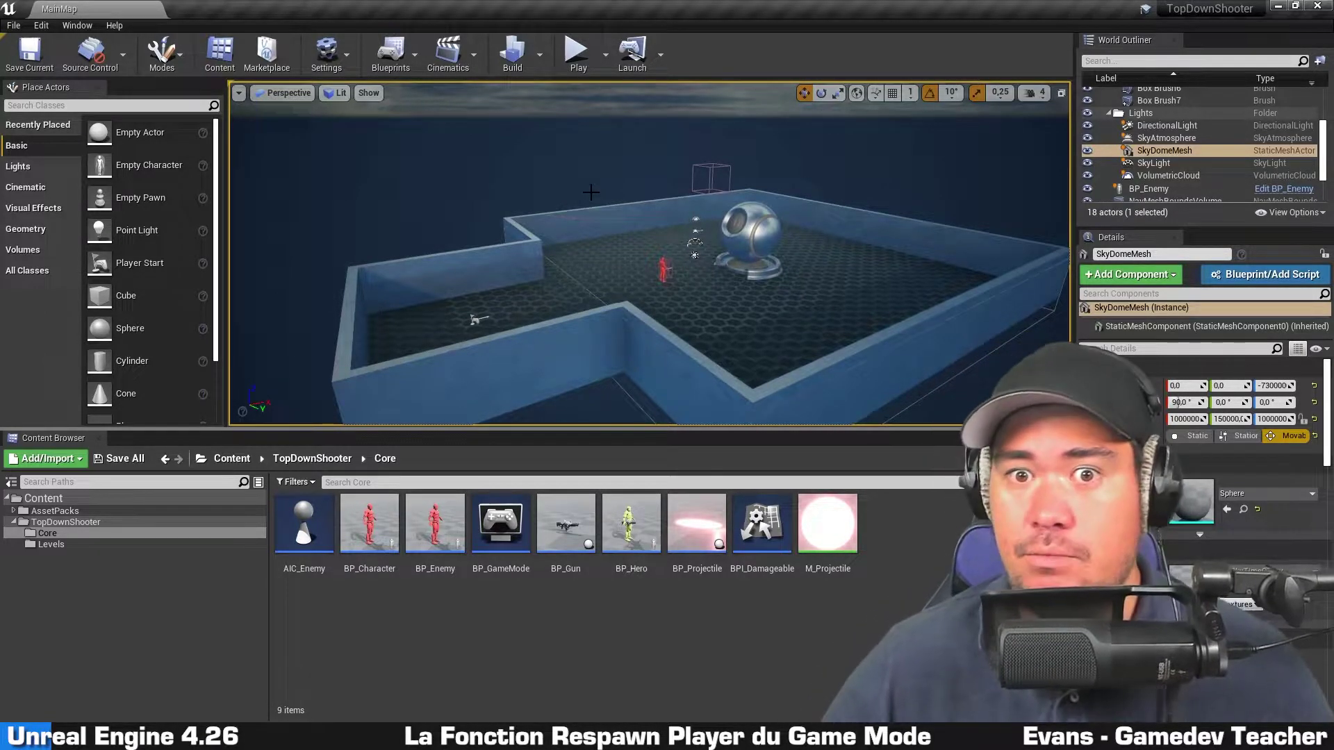
right_drag(581, 188, 581, 187)
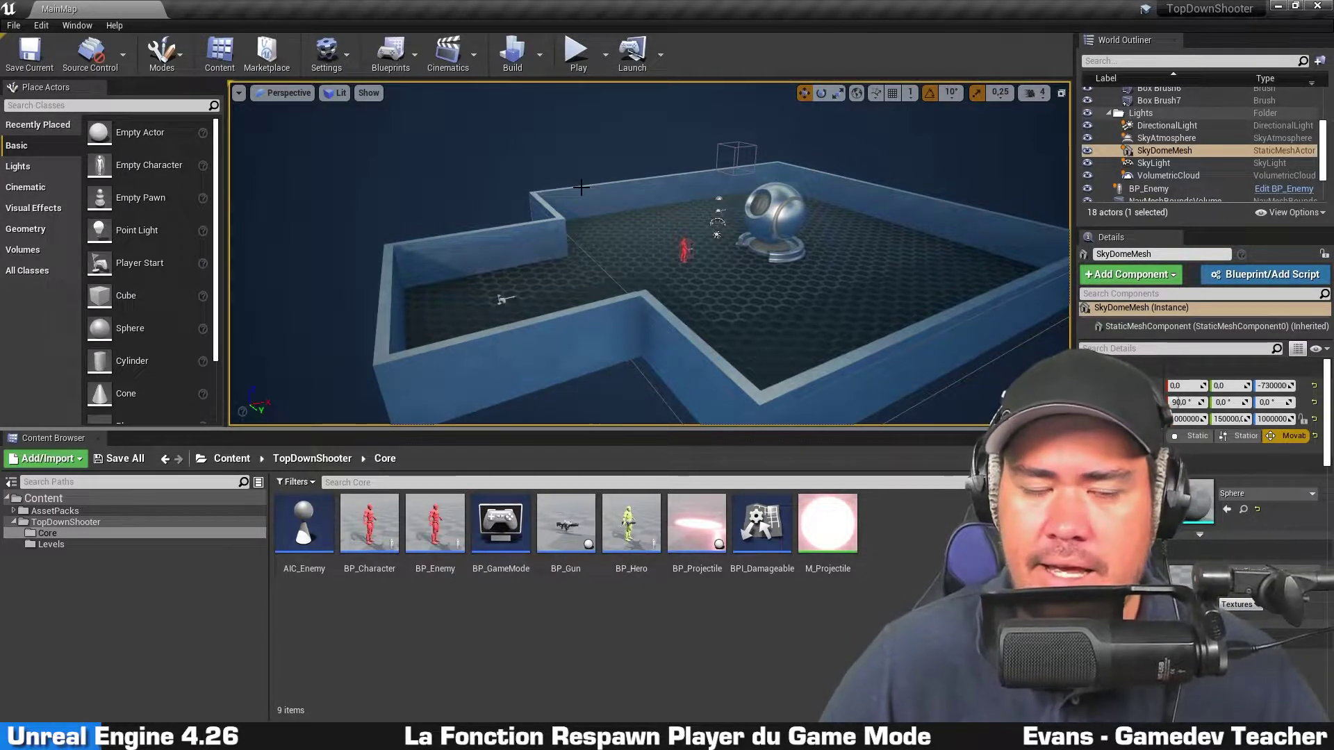
right_drag(581, 188, 581, 187)
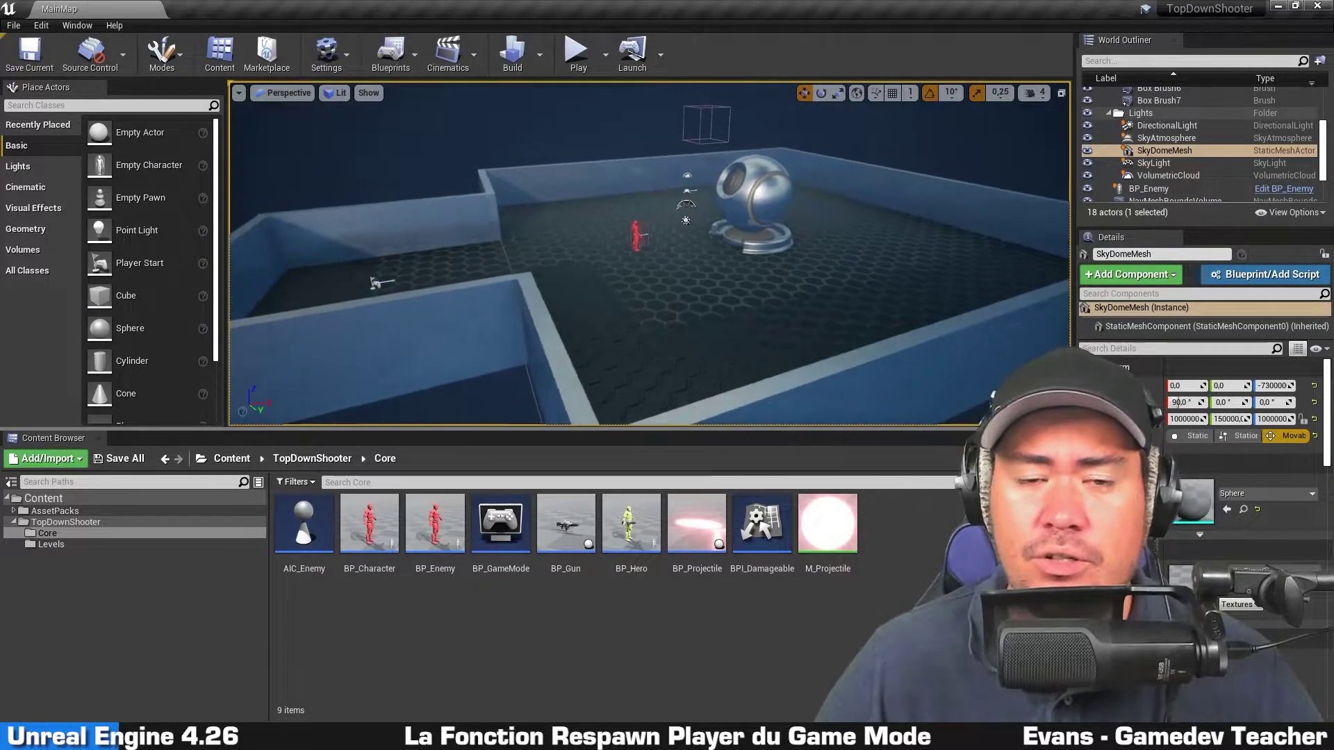
right_drag(590, 240, 590, 240)
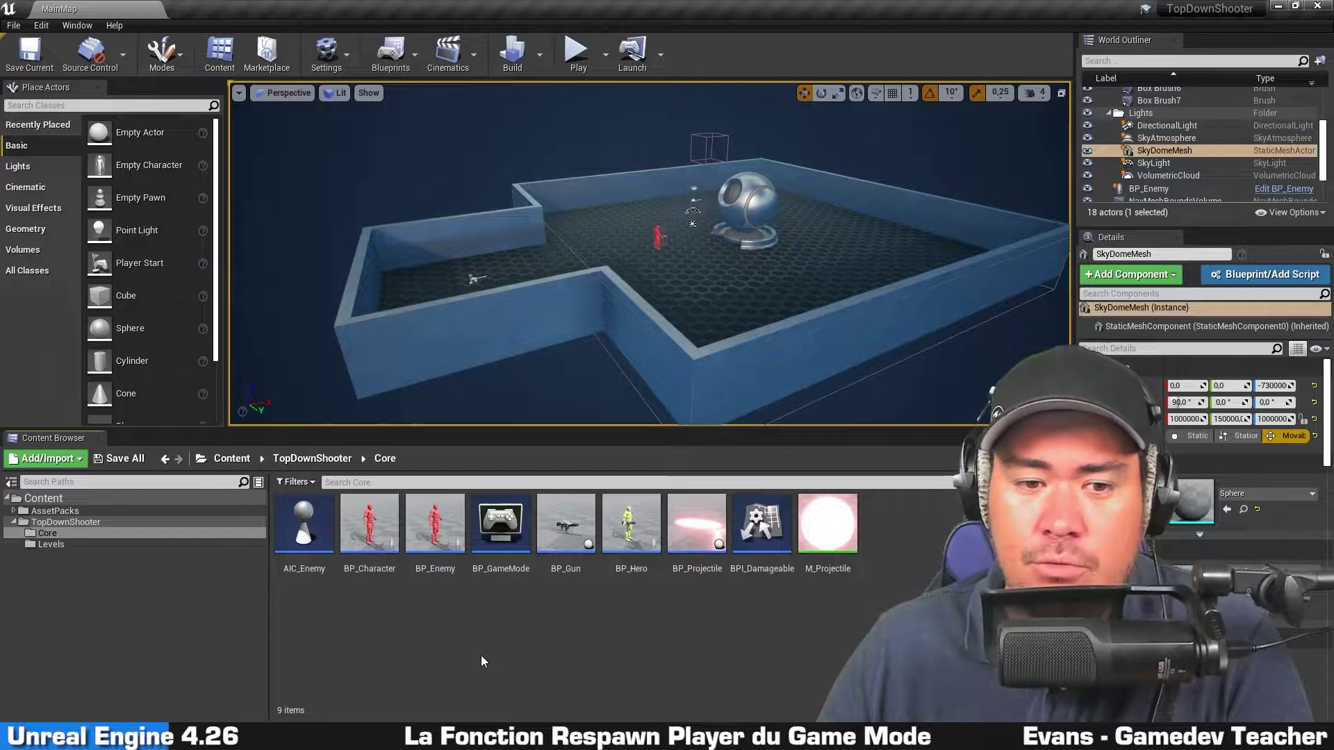
Open BP_GameMode in the full Blueprint Editor on its Event Graph.
double_click(502, 552)
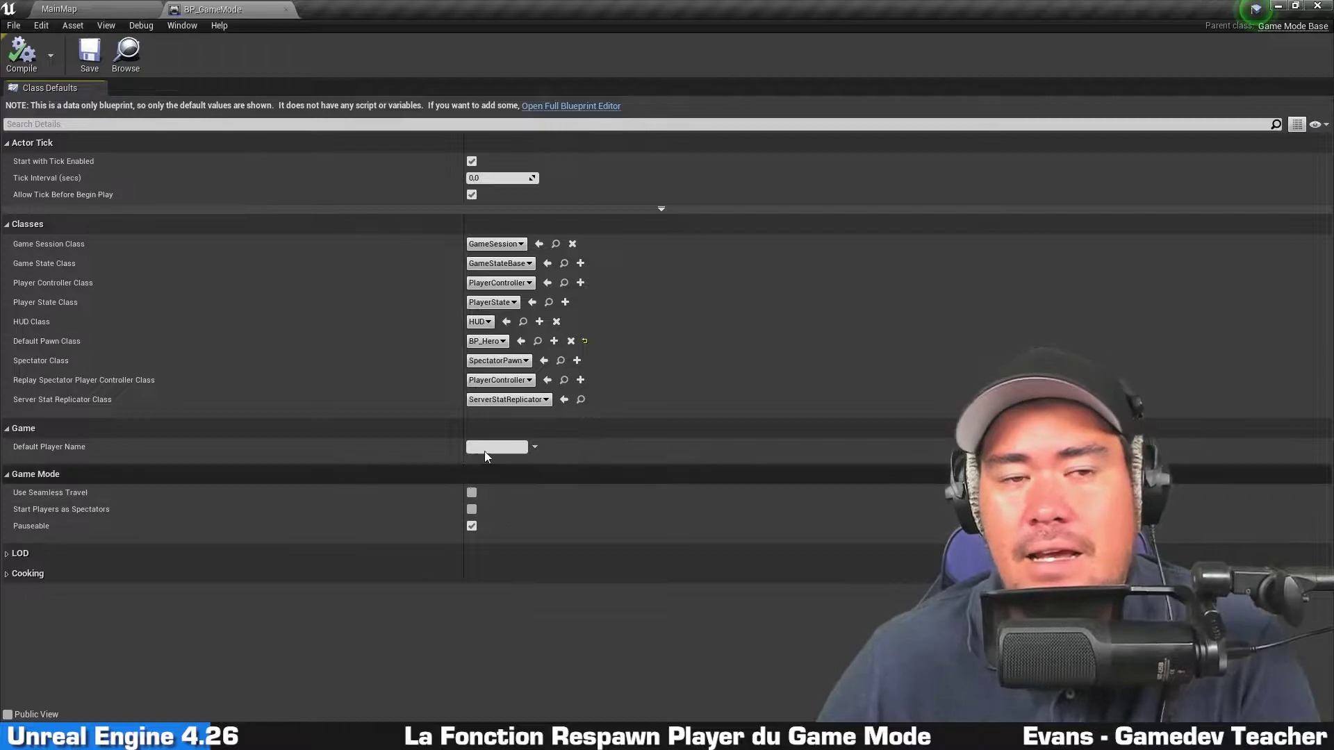
click(575, 110)
right_drag(764, 262, 453, 424)
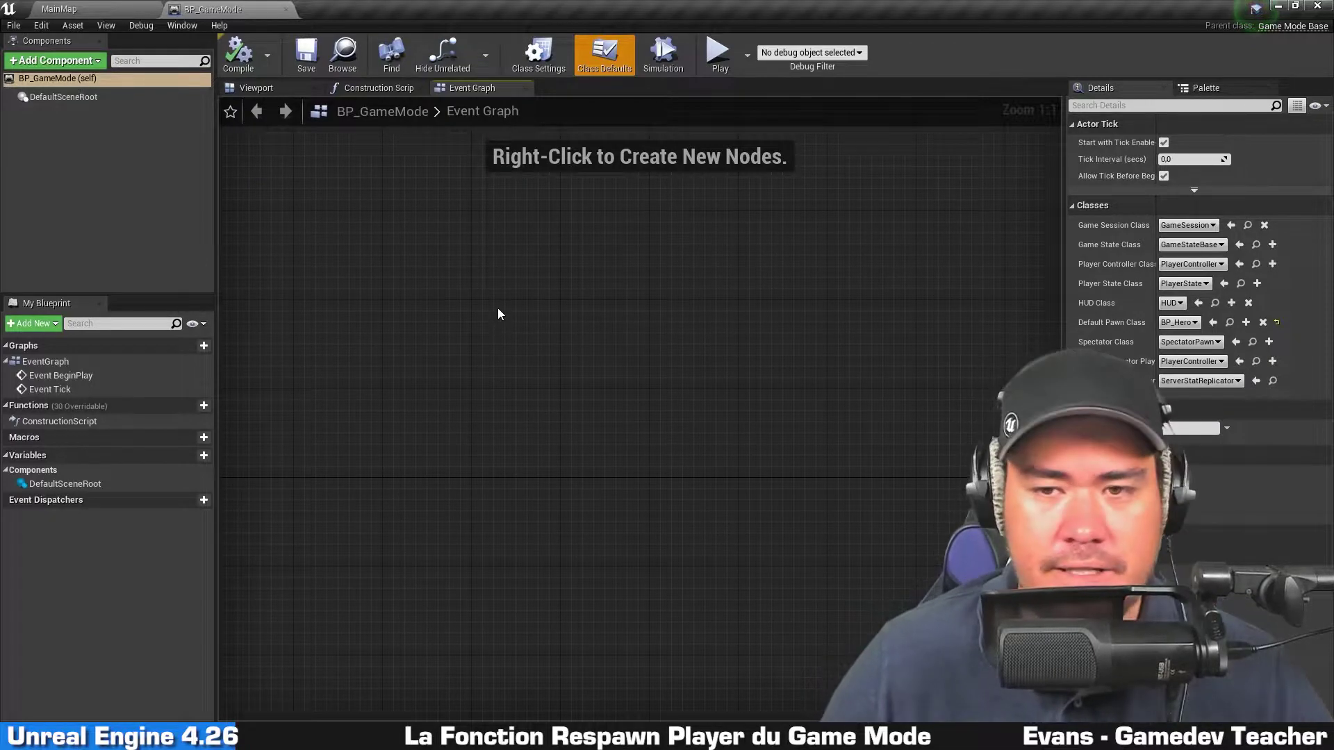
right_drag(341, 240, 356, 251)
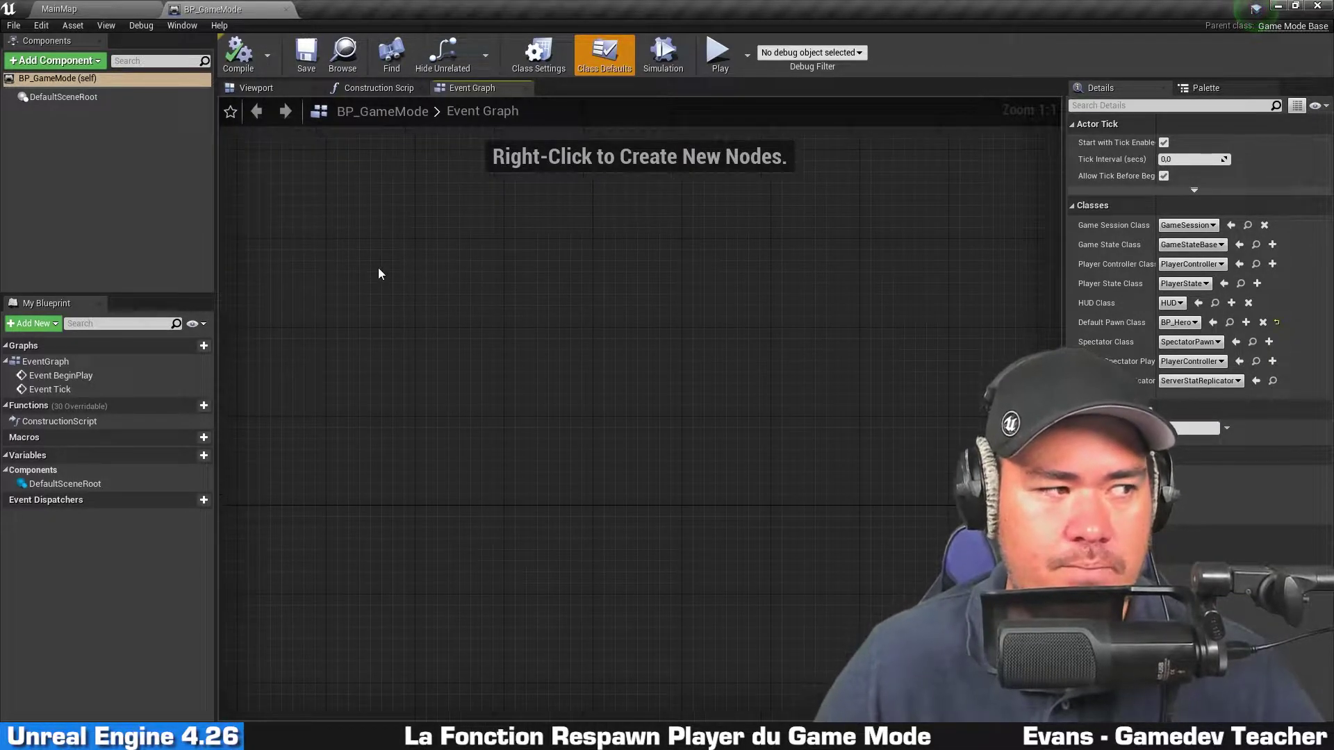
Add a custom event named RespawnPlayer to the Event Graph.
right_click(426, 246)
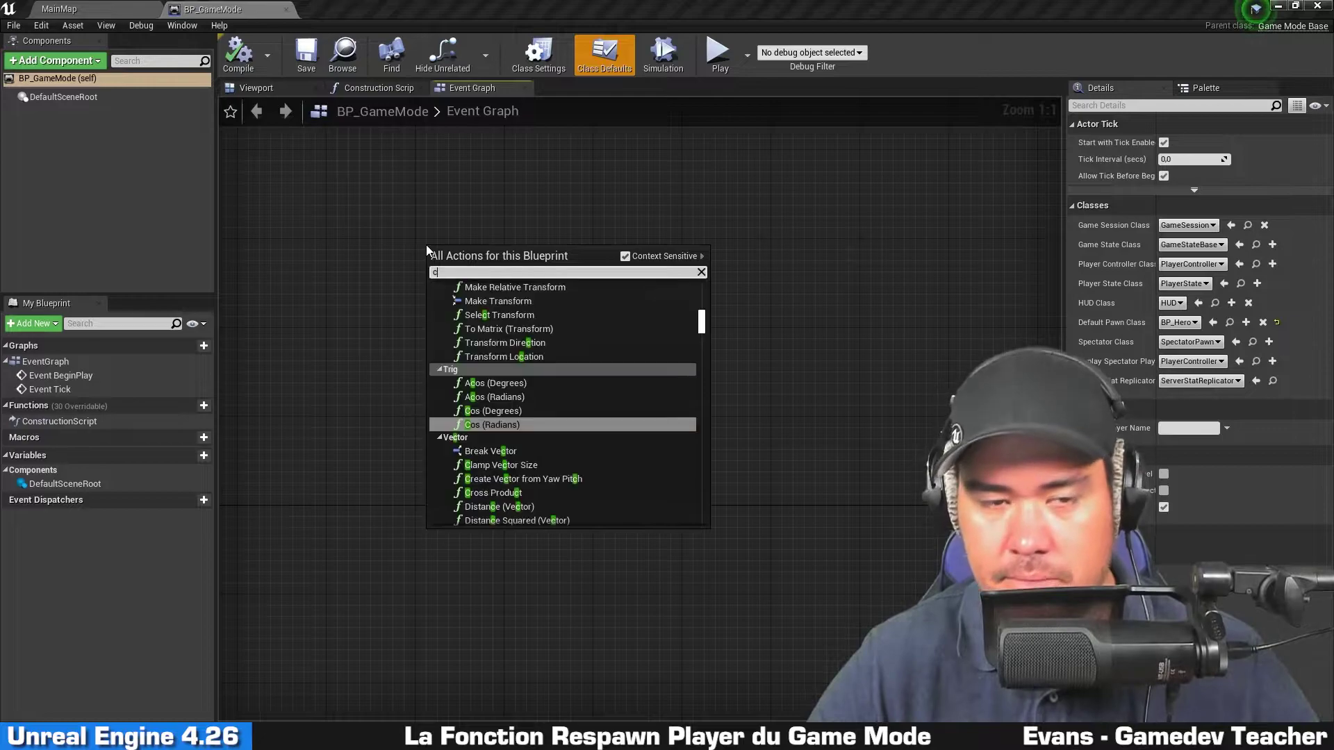
text(cust)
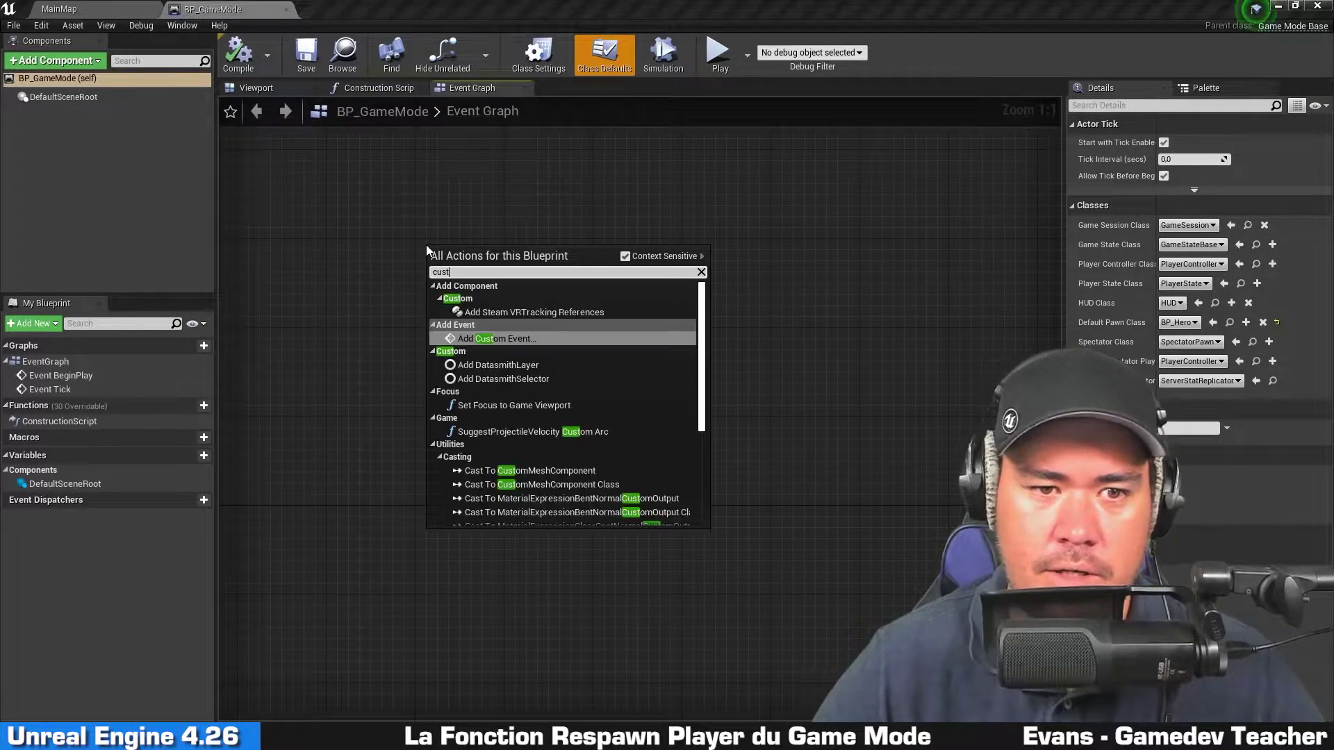
key(Return)
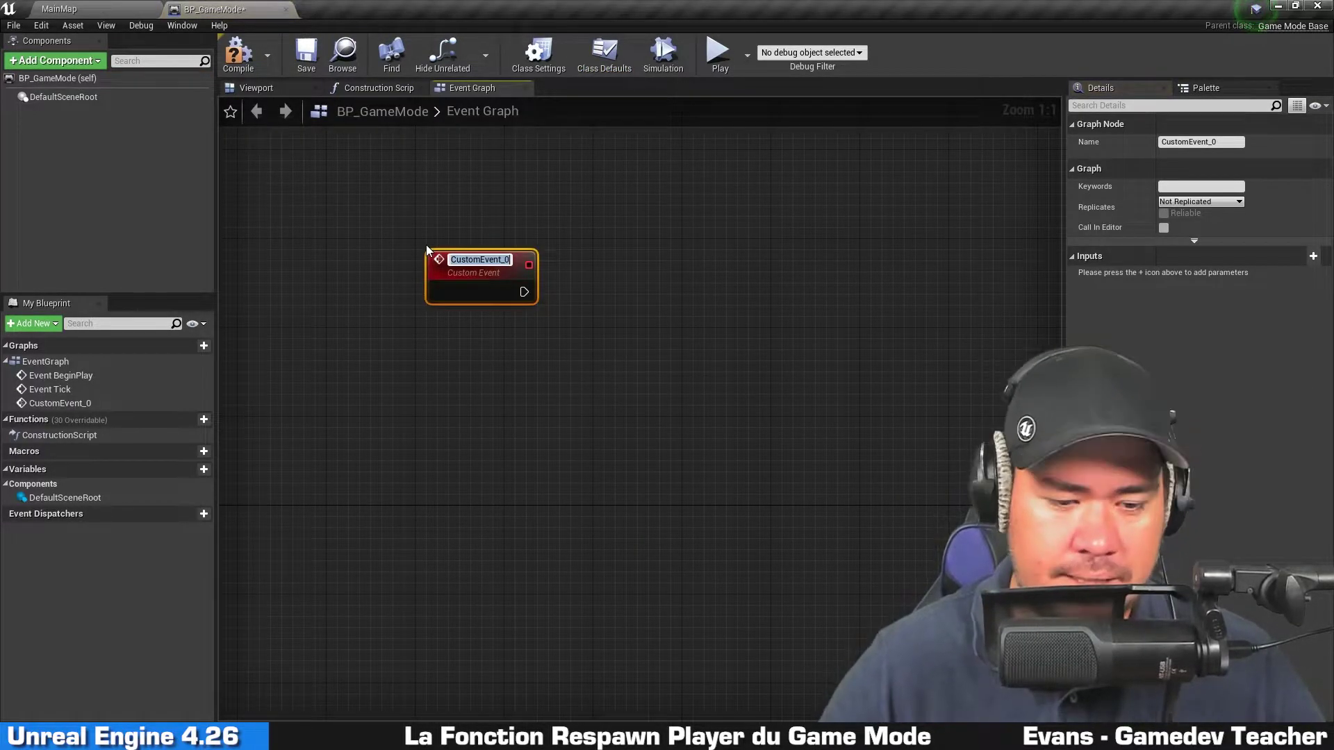
text(RespawnPlayer)
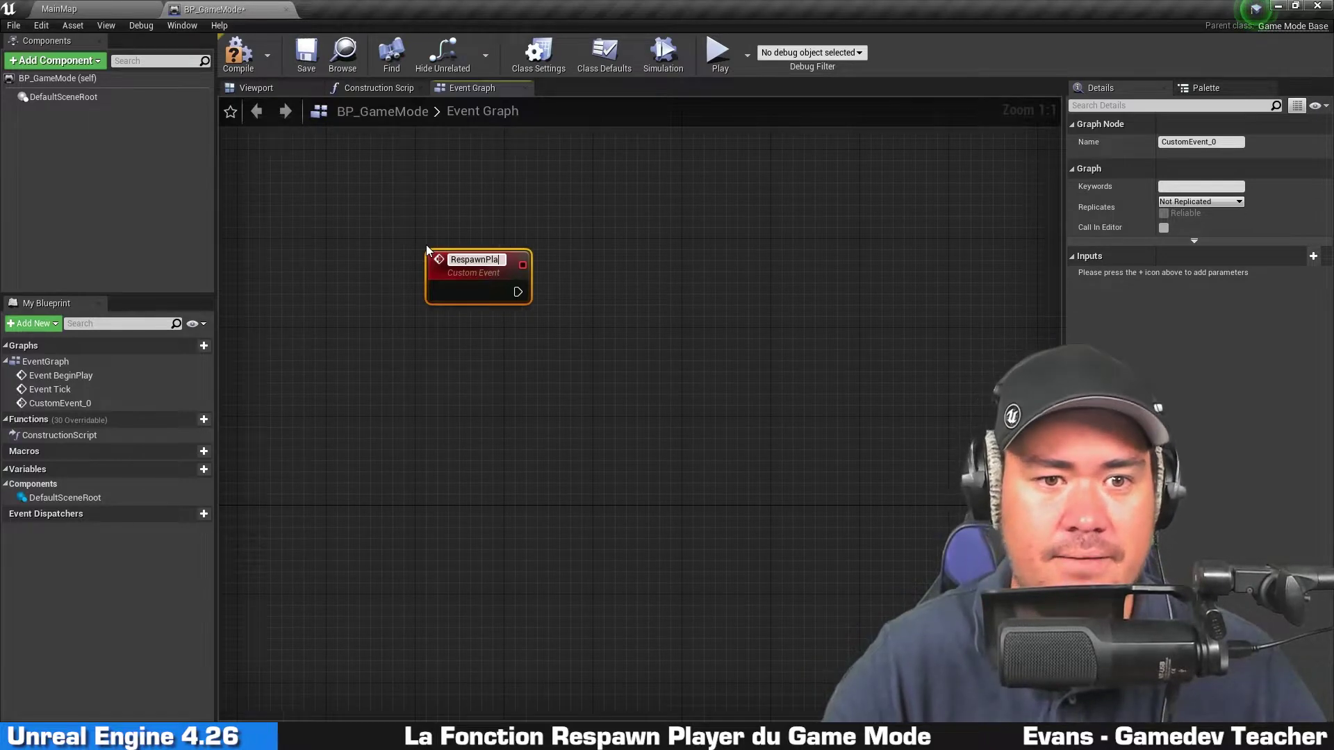
key(Return)
right_drag(642, 274, 557, 261)
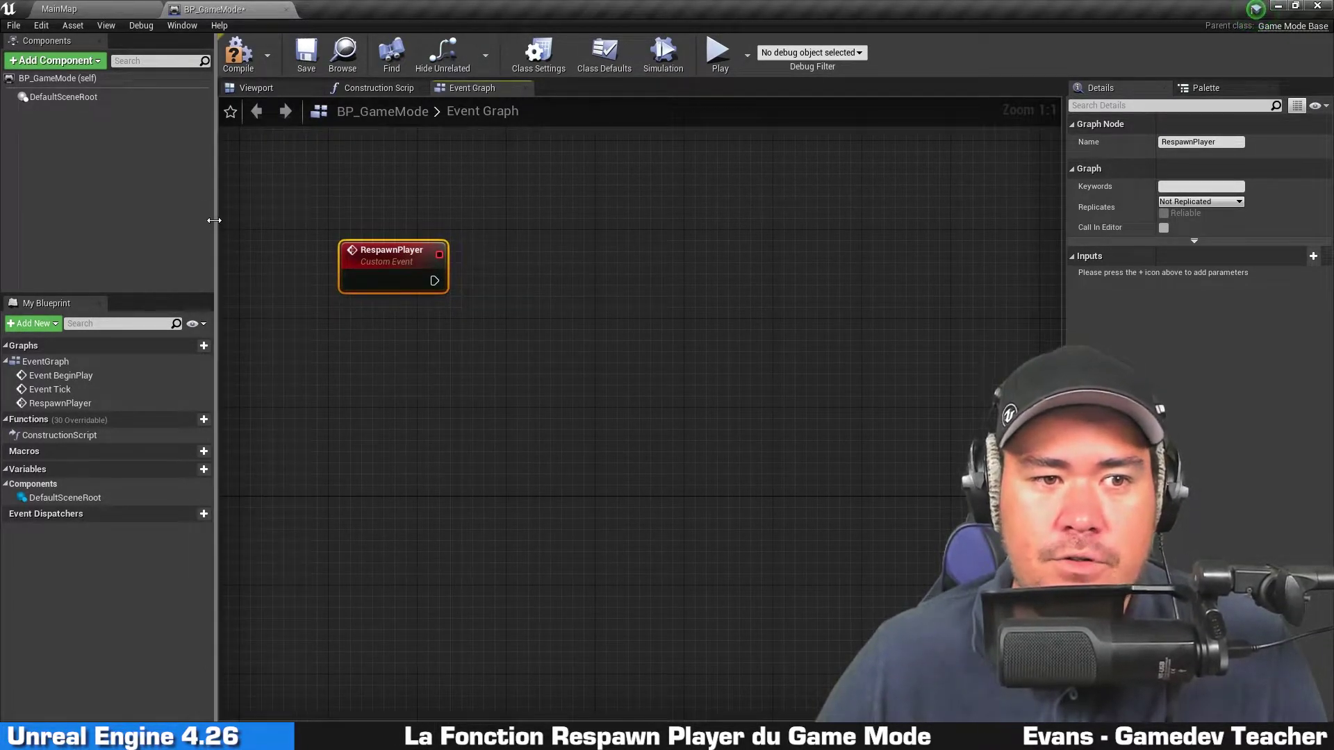
drag(214, 225, 157, 224)
mouse_move(352, 197)
right_down()
mouse_move(421, 198)
mouse_move(348, 188)
right_up()
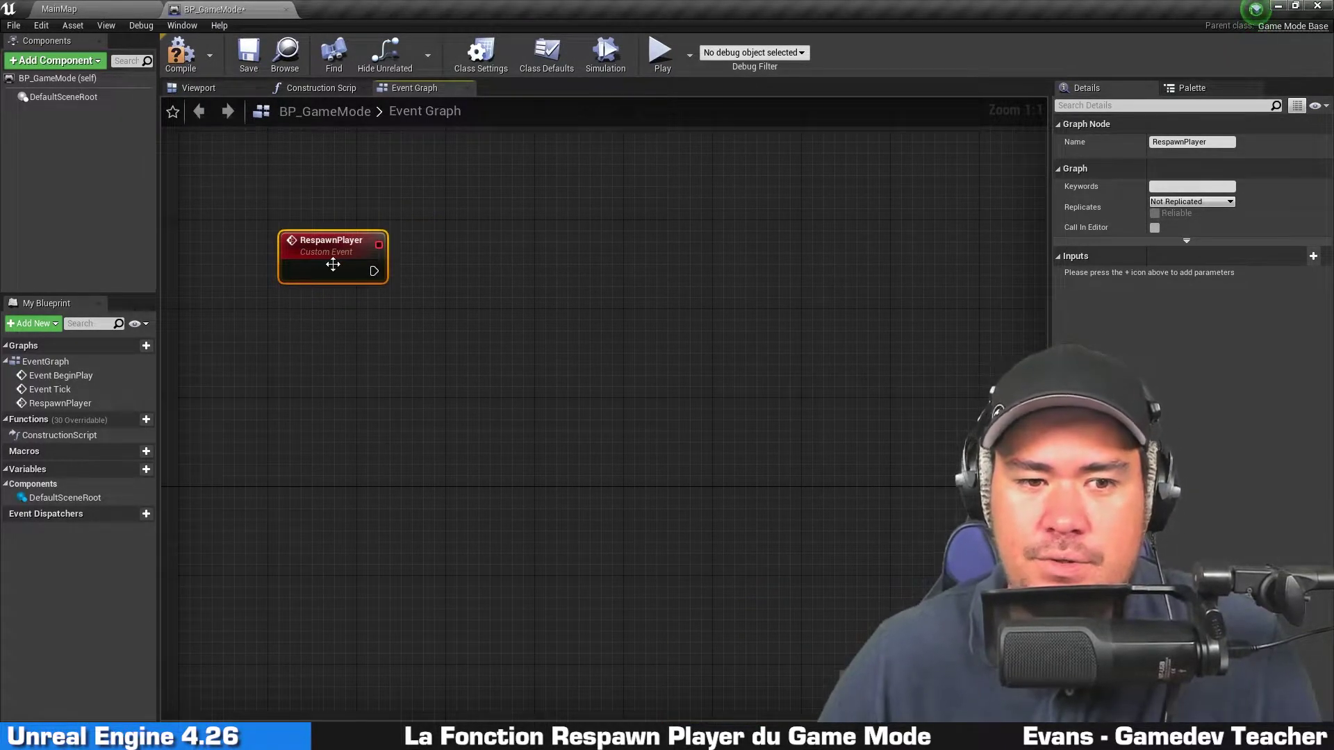
click(541, 272)
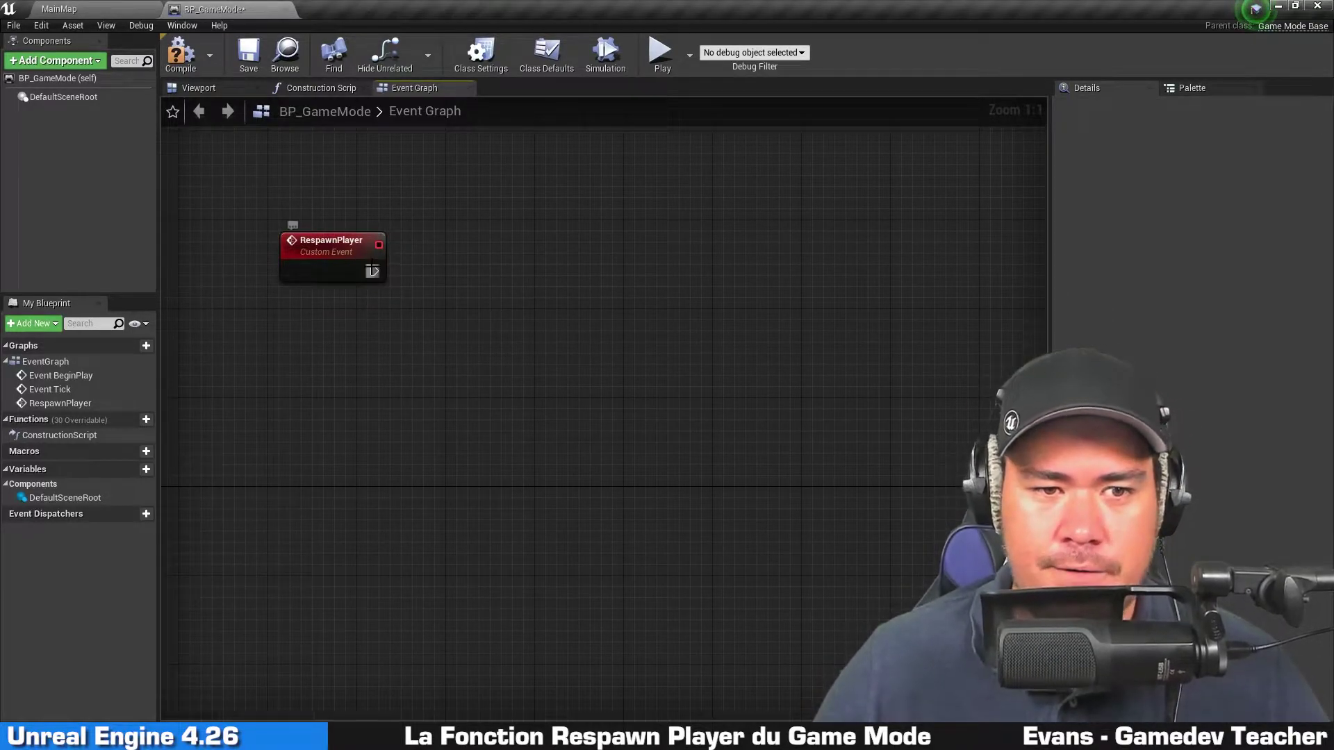
Wire a new SpawnActor from Class node to RespawnPlayer's execution output.
drag(374, 271, 524, 270)
text(spa)
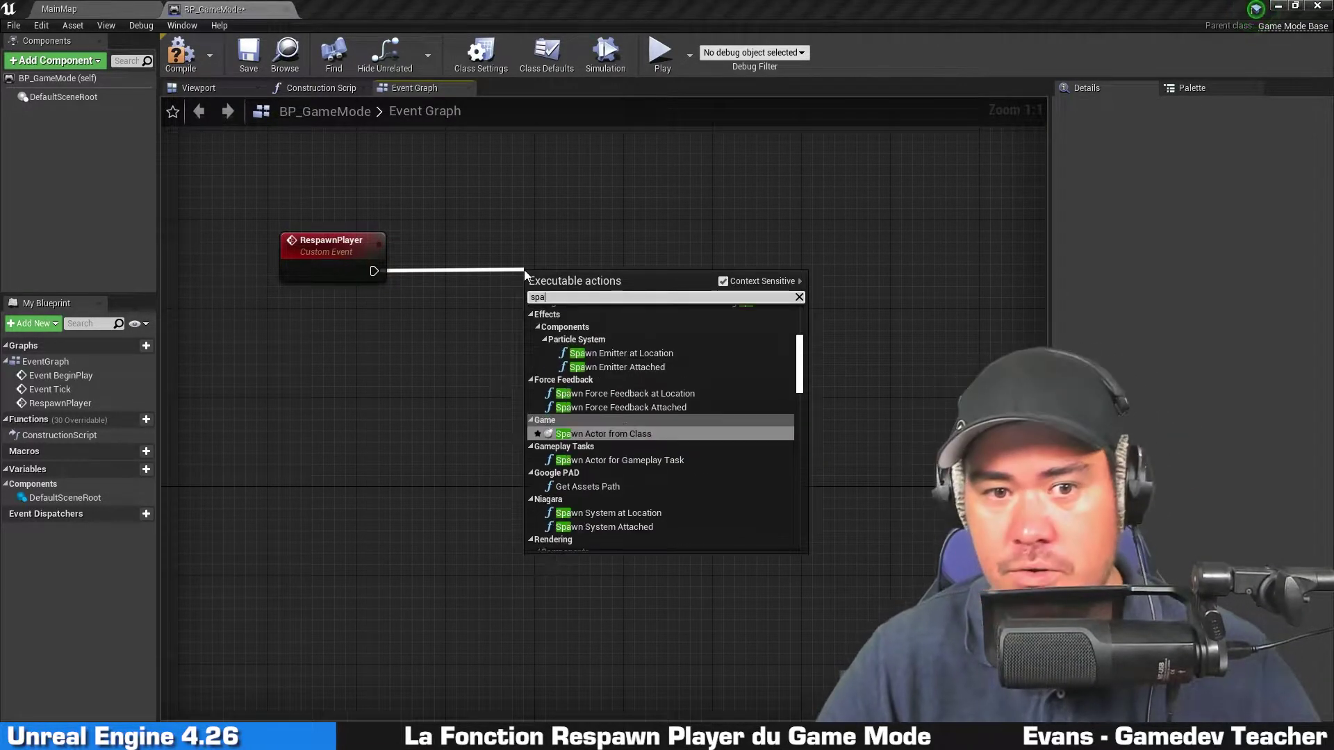
text(wnactorfro)
key(Return)
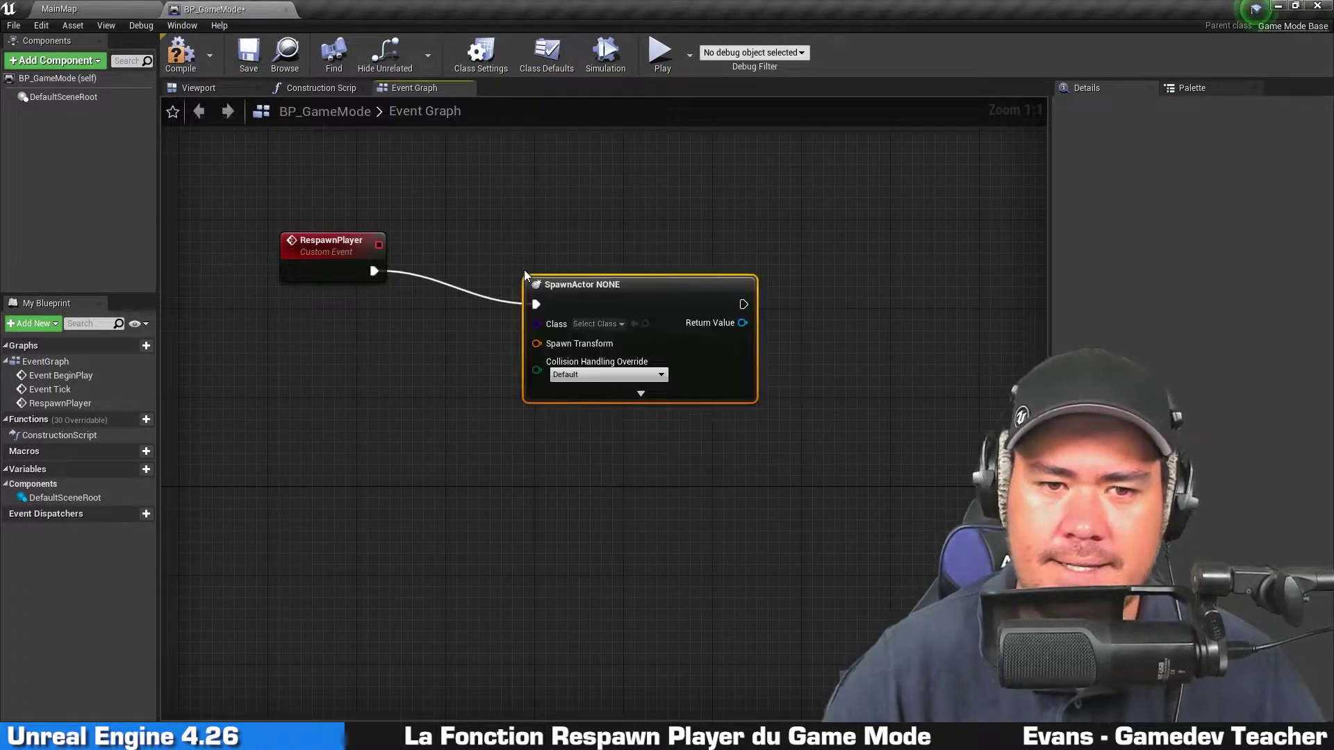
drag(594, 284, 562, 256)
Review how BP_Gun spawns its projectile, then close it and return to BP_GameMode.
click(93, 7)
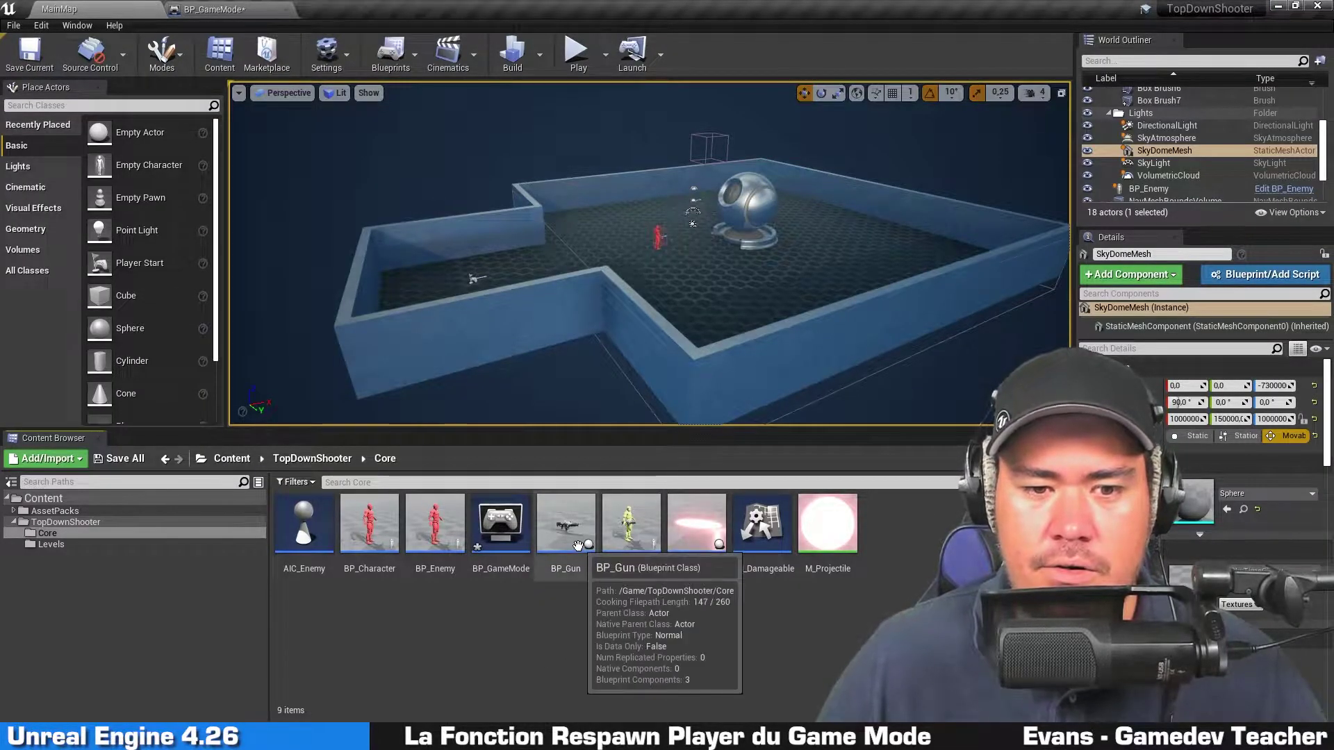
double_click(565, 524)
scroll(638, 479, down, 3)
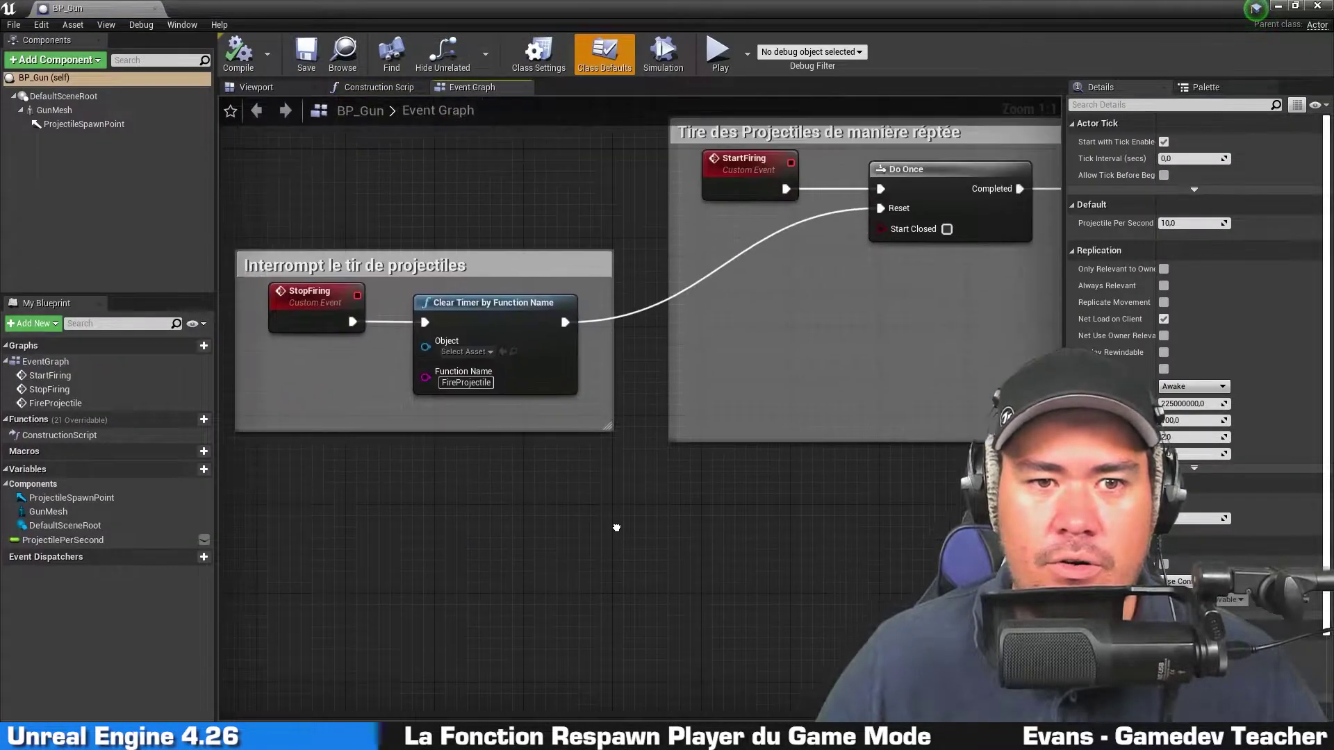
scroll(490, 502, up, 3)
right_drag(490, 503, 595, 685)
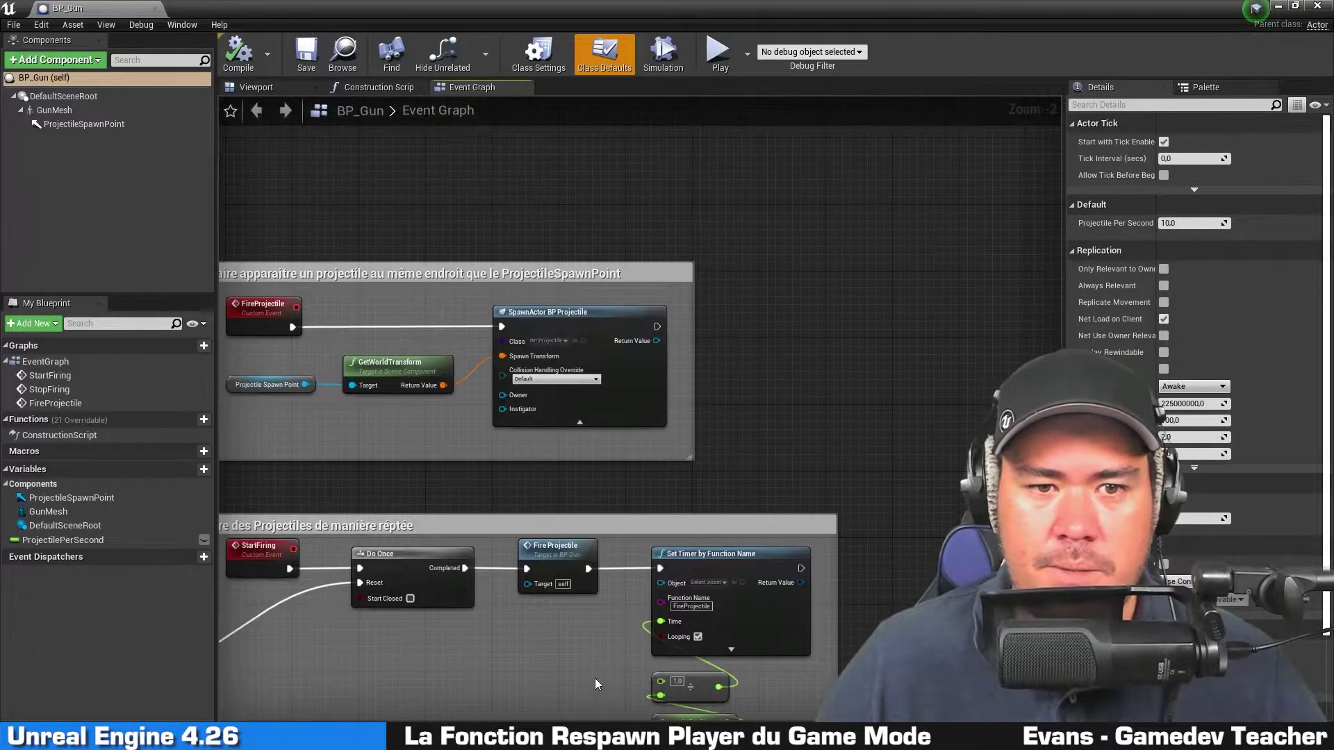
drag(665, 386, 735, 300)
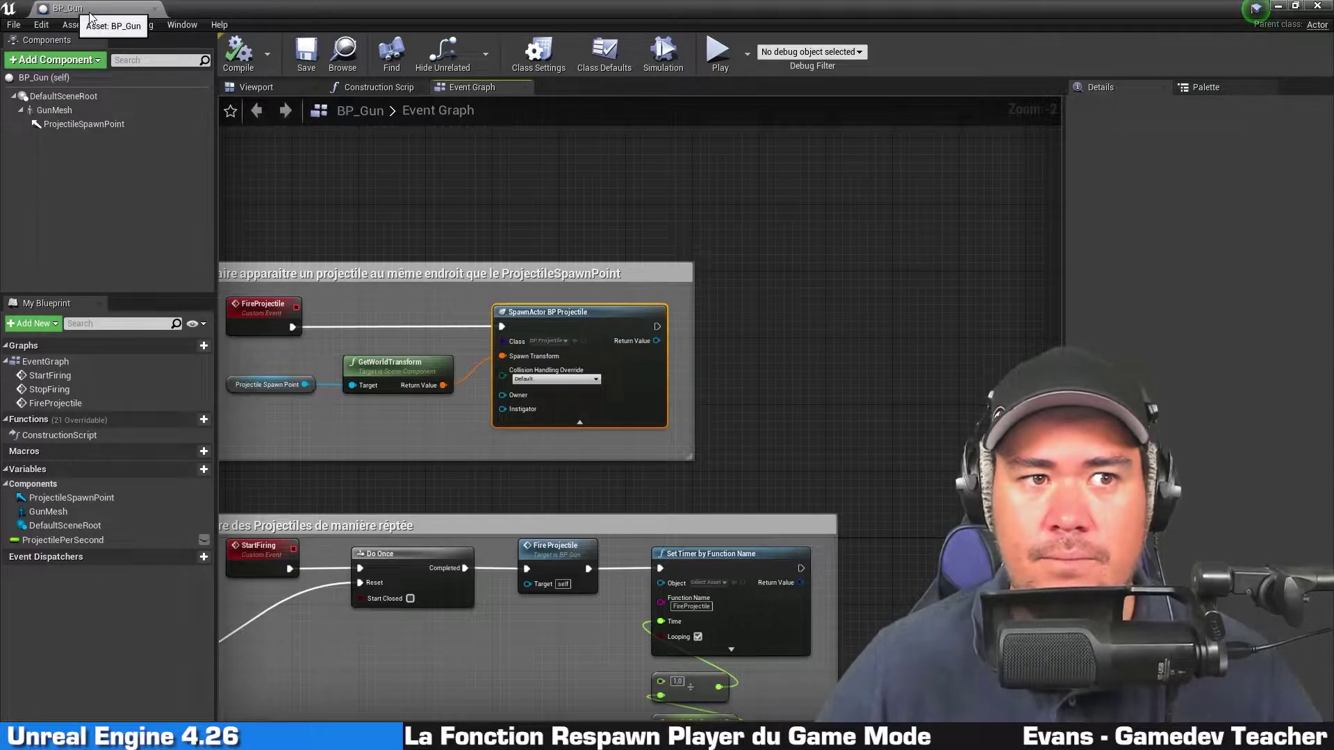
click(154, 8)
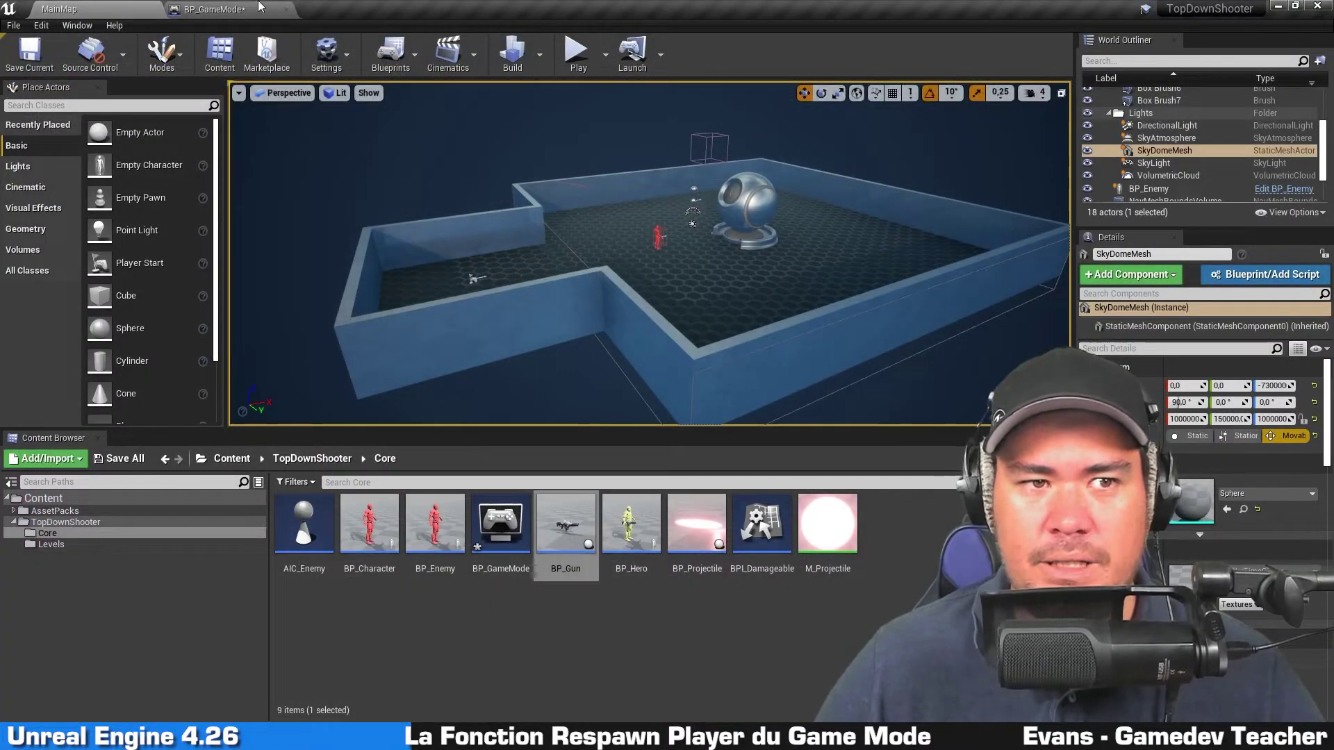
click(212, 8)
Set the SpawnActor node's class to BP_Hero.
right_drag(546, 455, 663, 507)
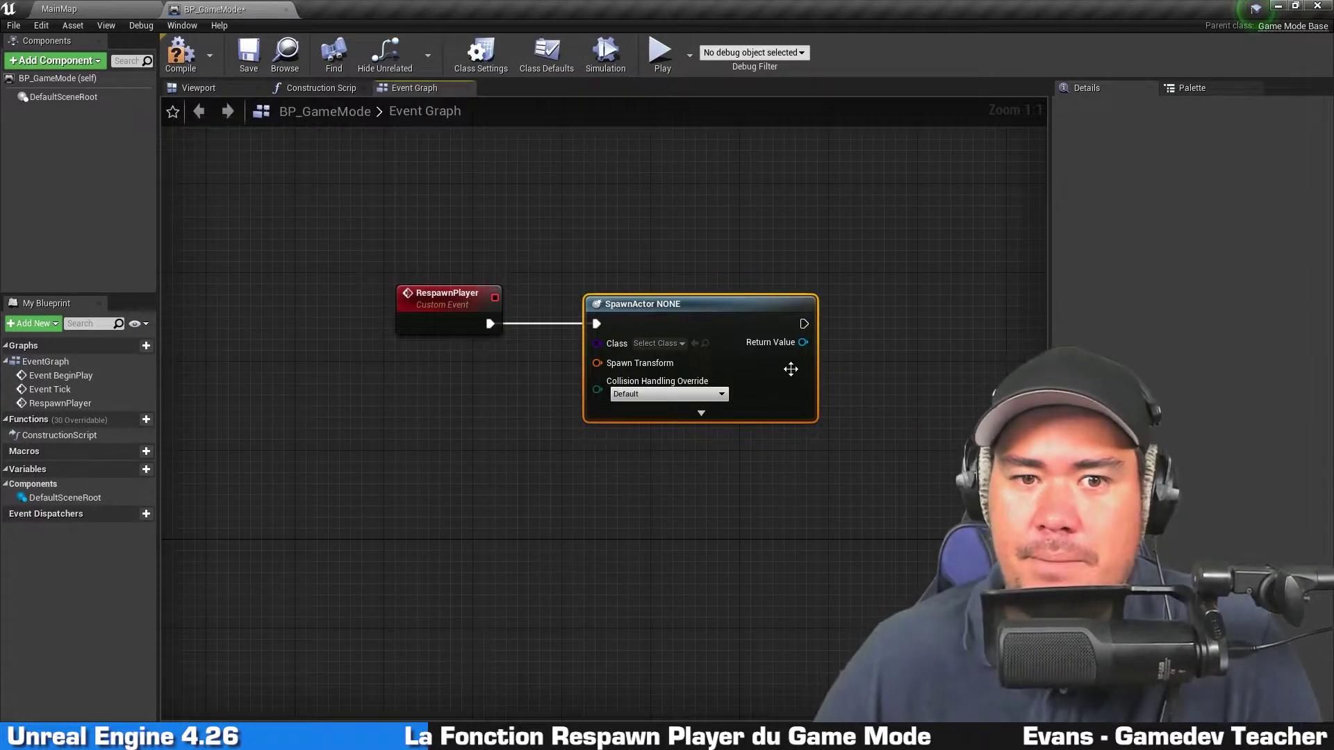
drag(690, 328, 757, 328)
click(735, 342)
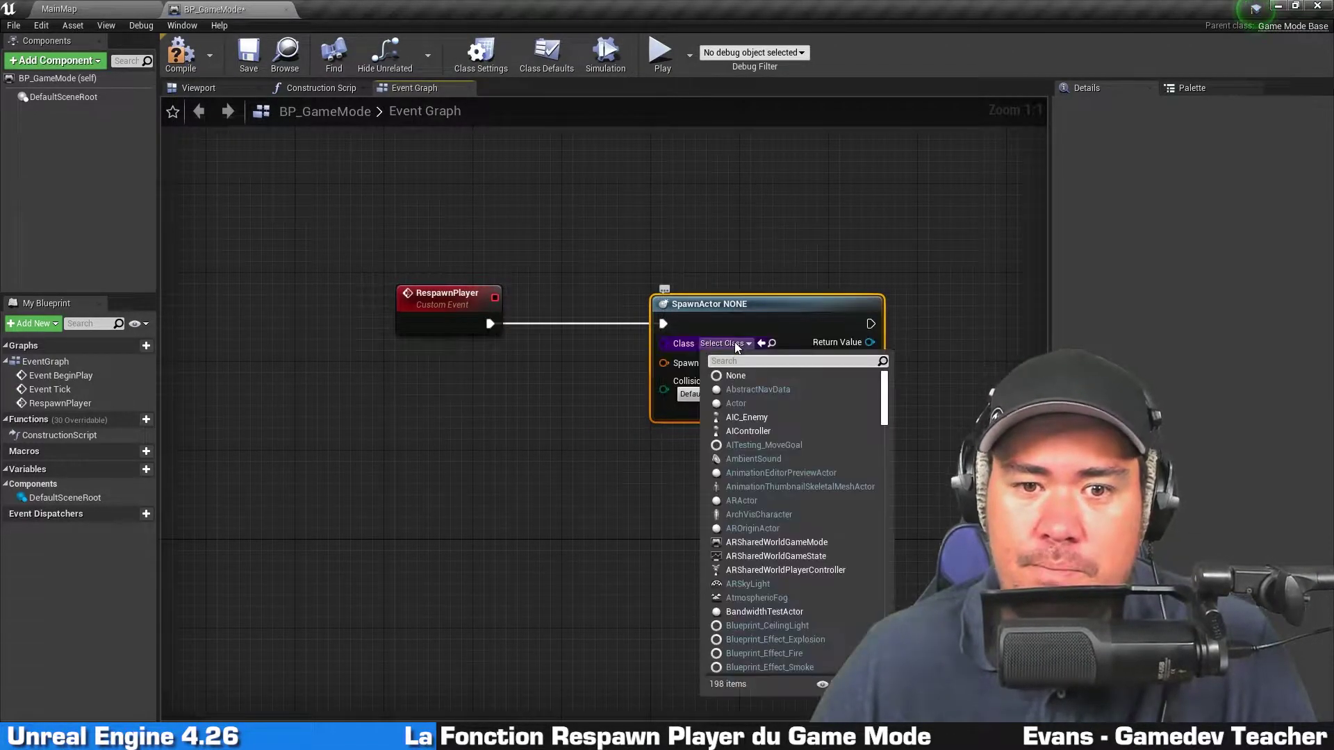
text(bp_h)
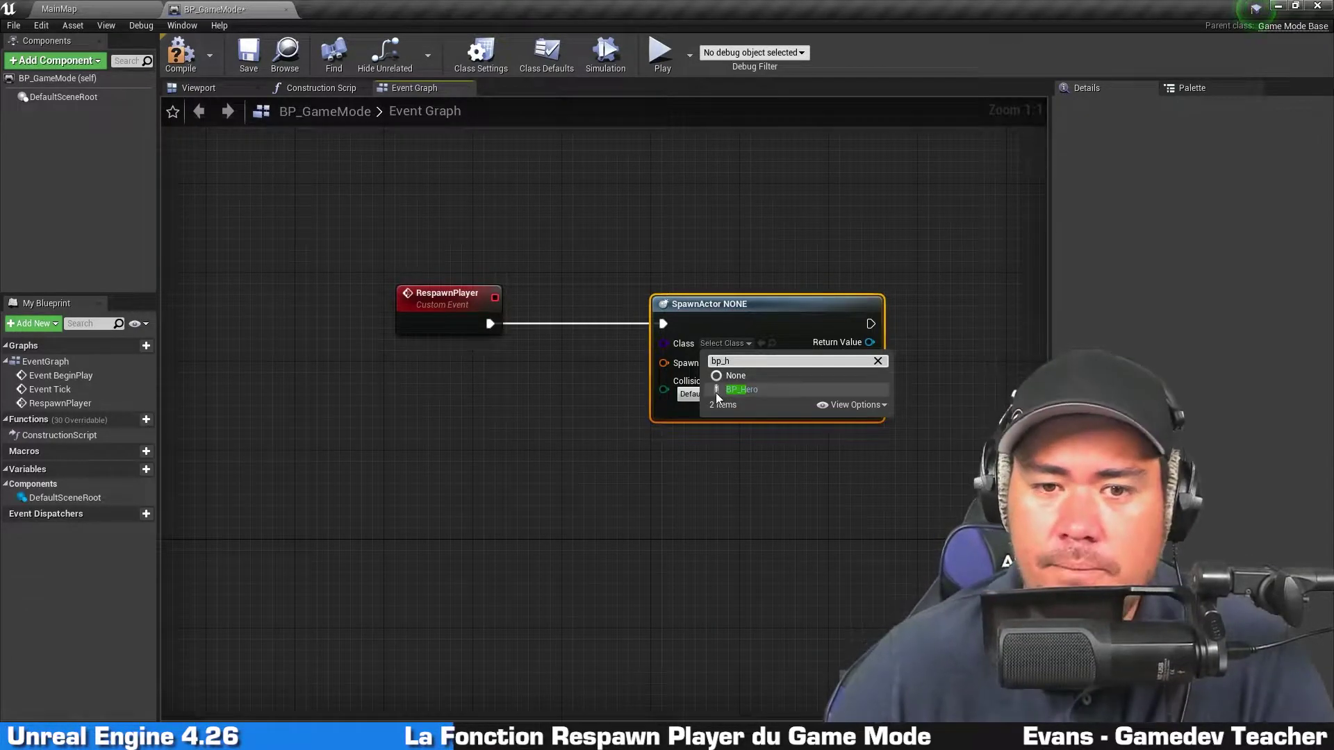
click(722, 389)
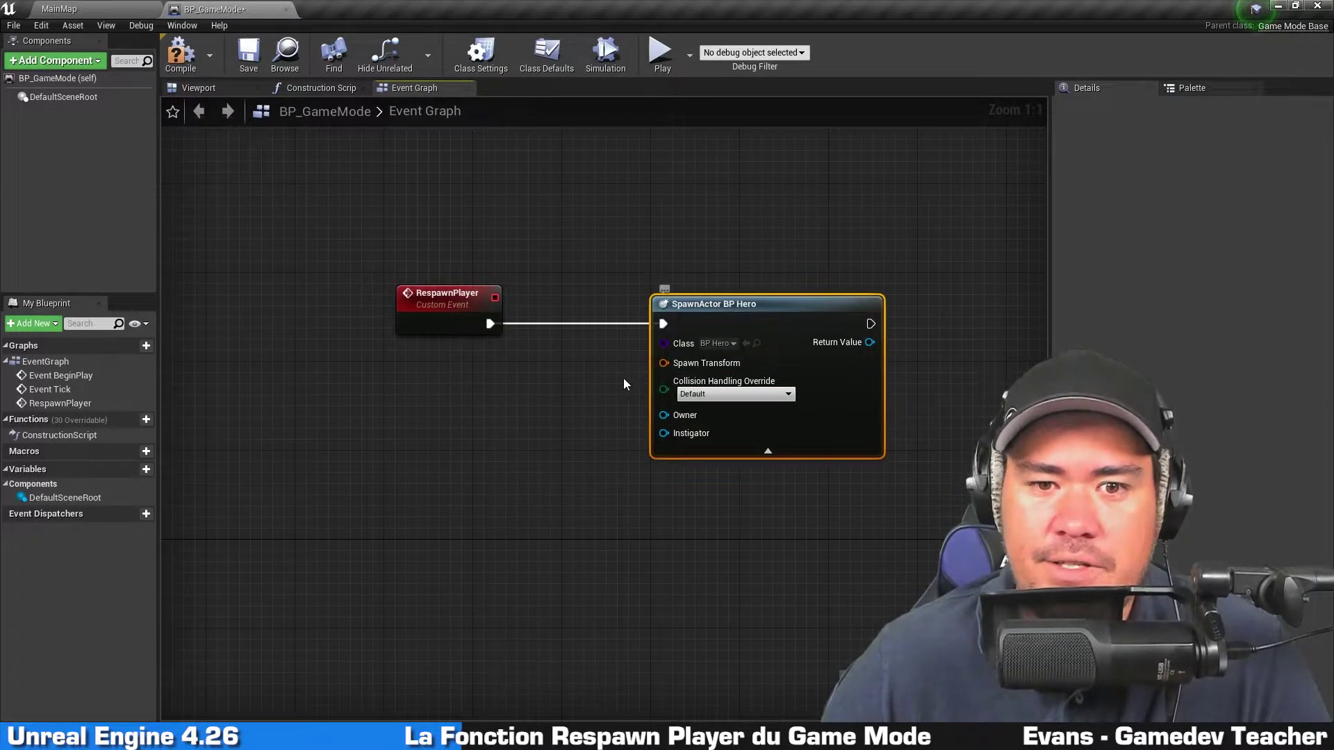
Split the Spawn Transform pin and recombine it, leaving it unconnected.
right_click(664, 362)
key(Escape)
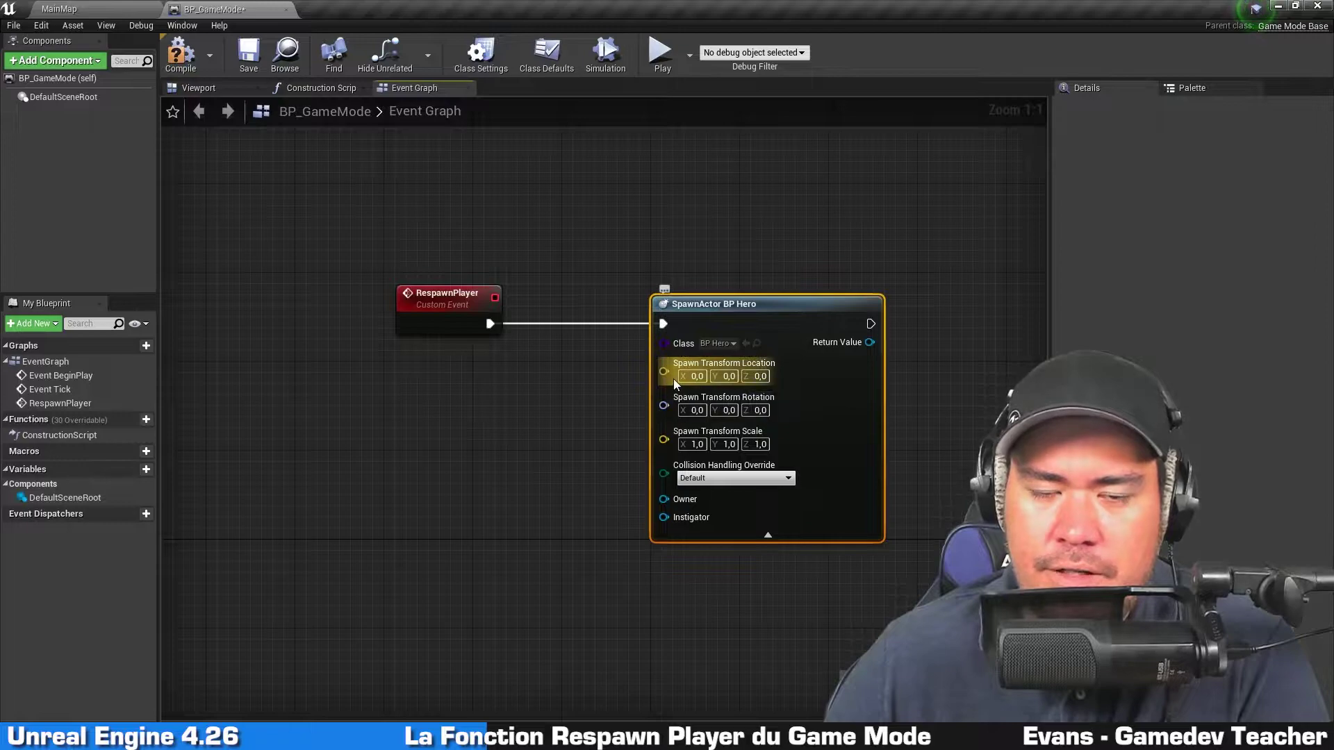
drag(664, 372, 571, 403)
click(528, 440)
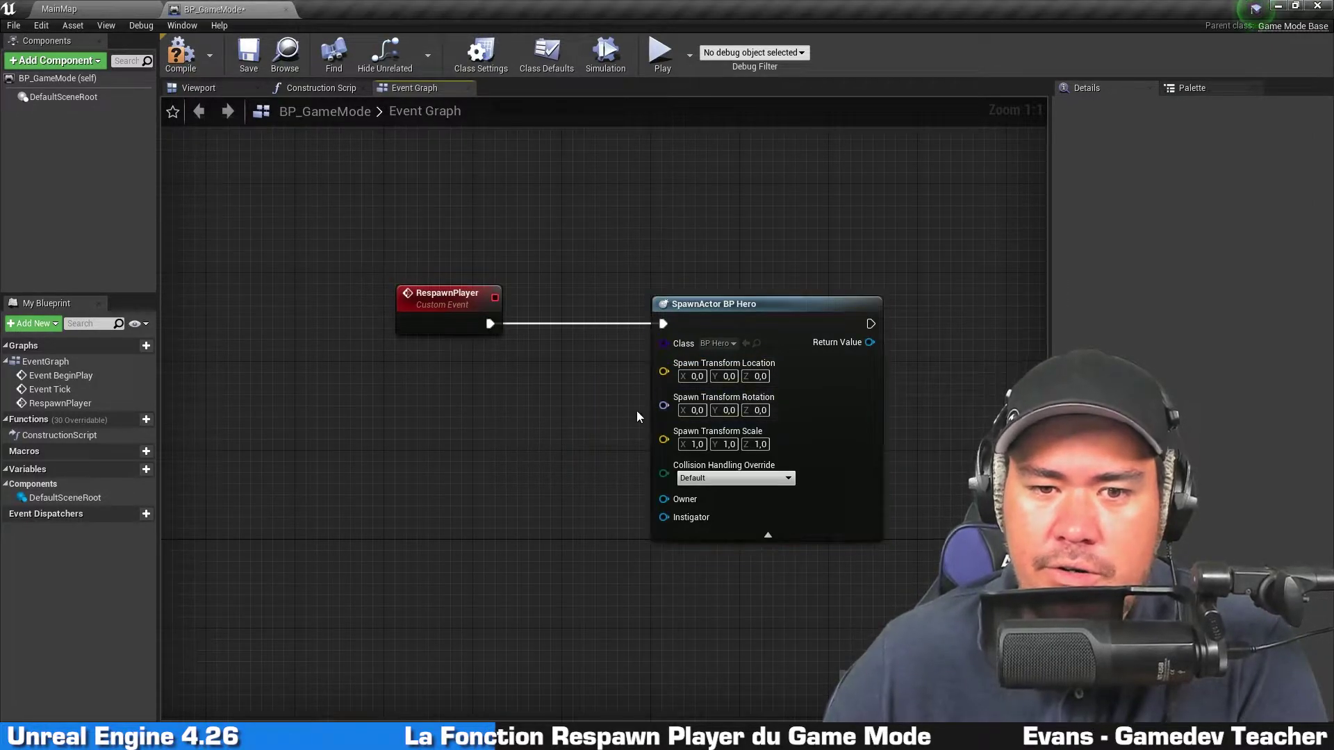
right_click(664, 372)
click(733, 422)
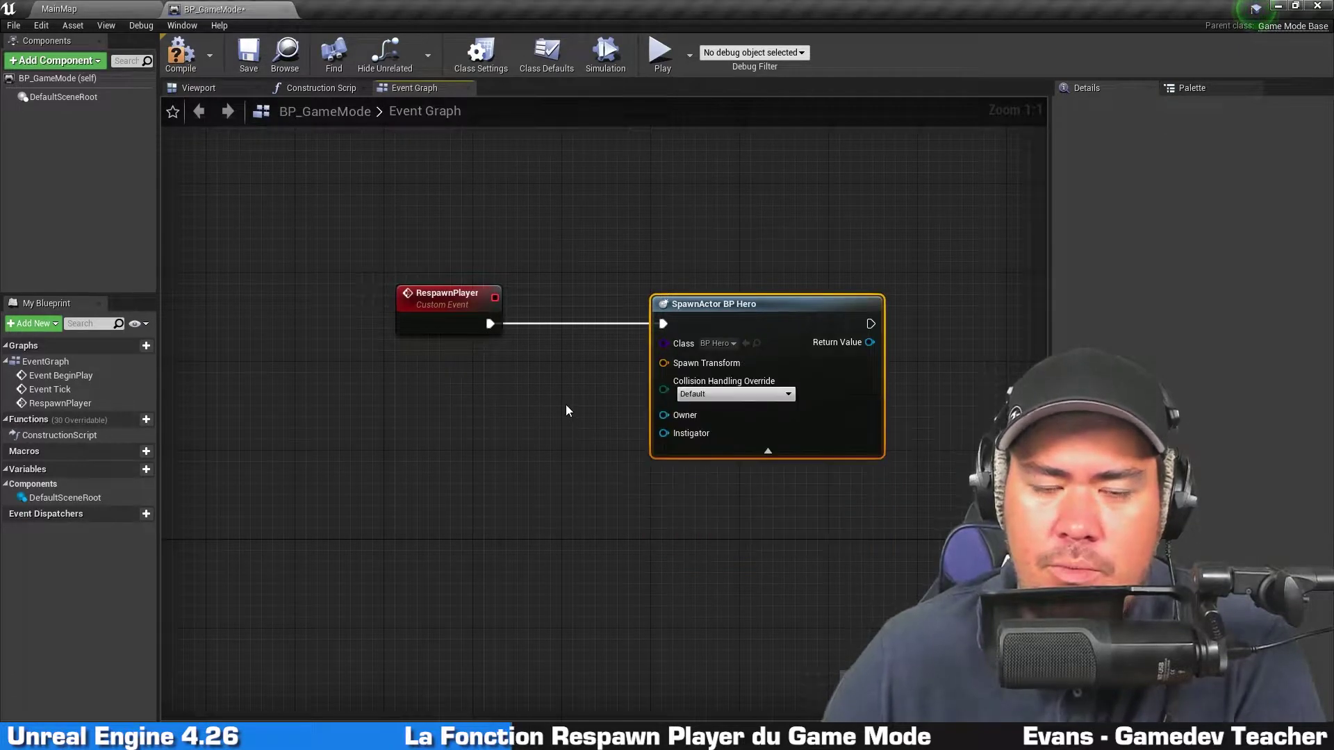
mouse_move(664, 362)
mouse_down()
mouse_move(538, 388)
mouse_move(514, 416)
mouse_up()
click(356, 408)
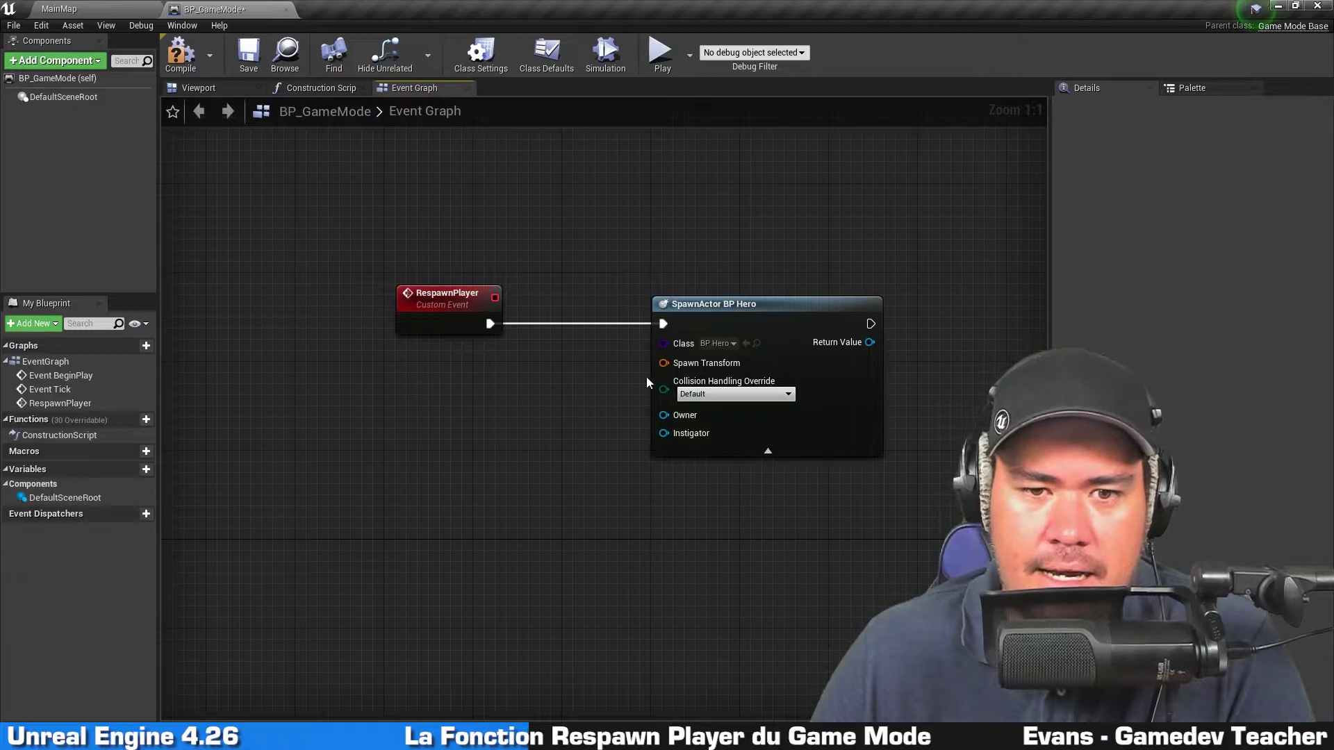
Promote Spawn Transform to a variable named PlayerSpawnTransform.
right_click(665, 363)
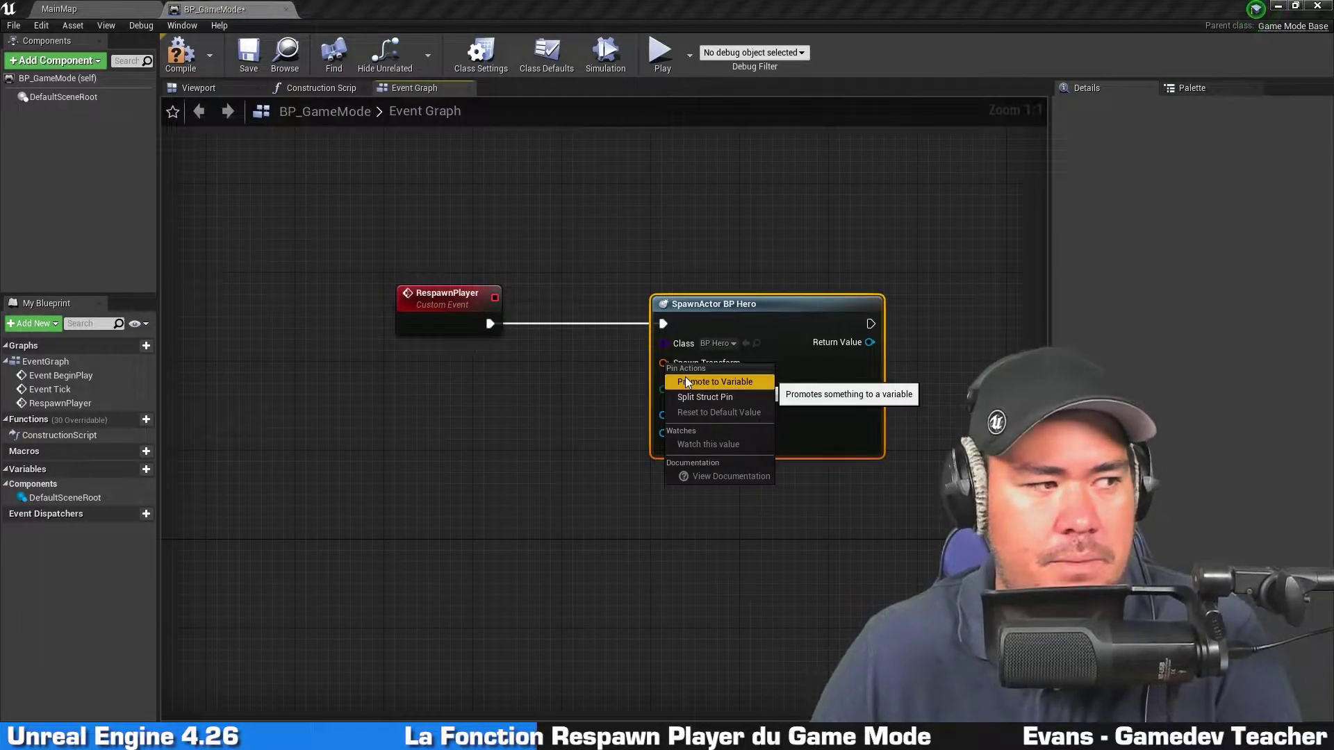
click(687, 382)
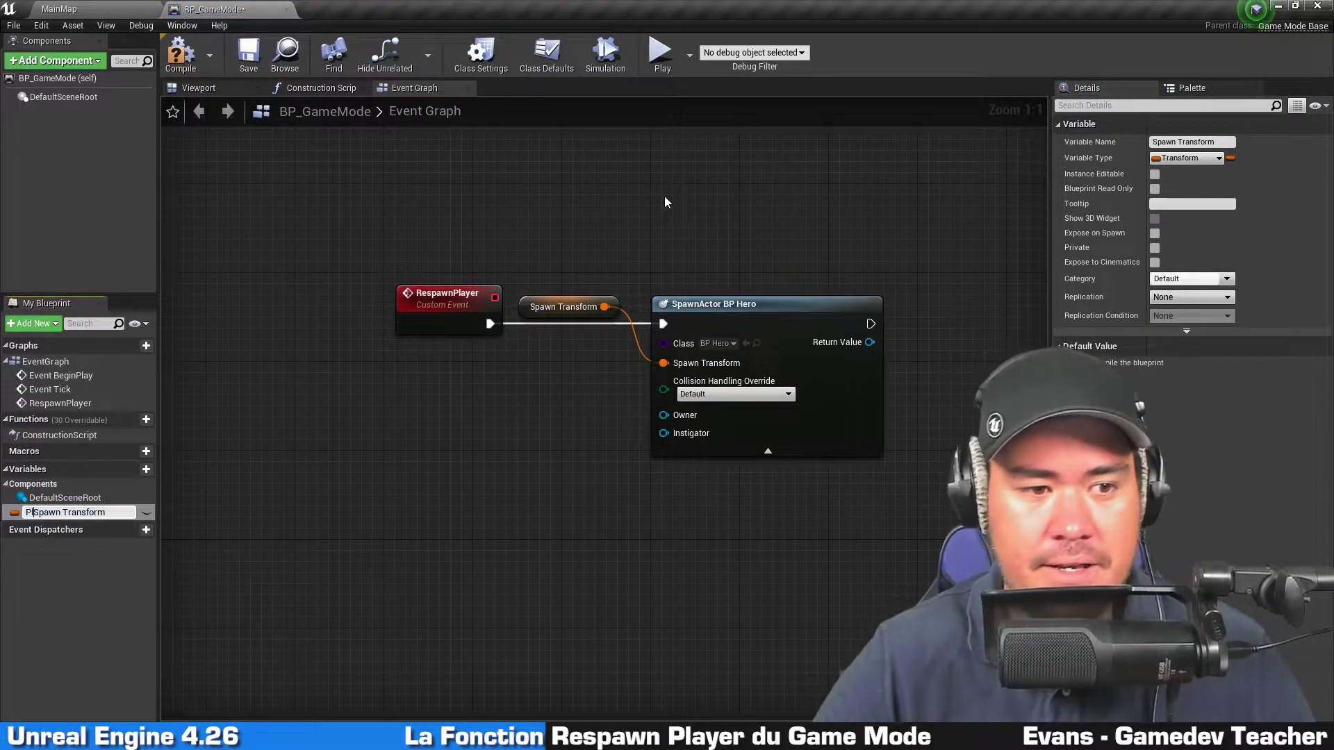
key(Home)
text(Player)
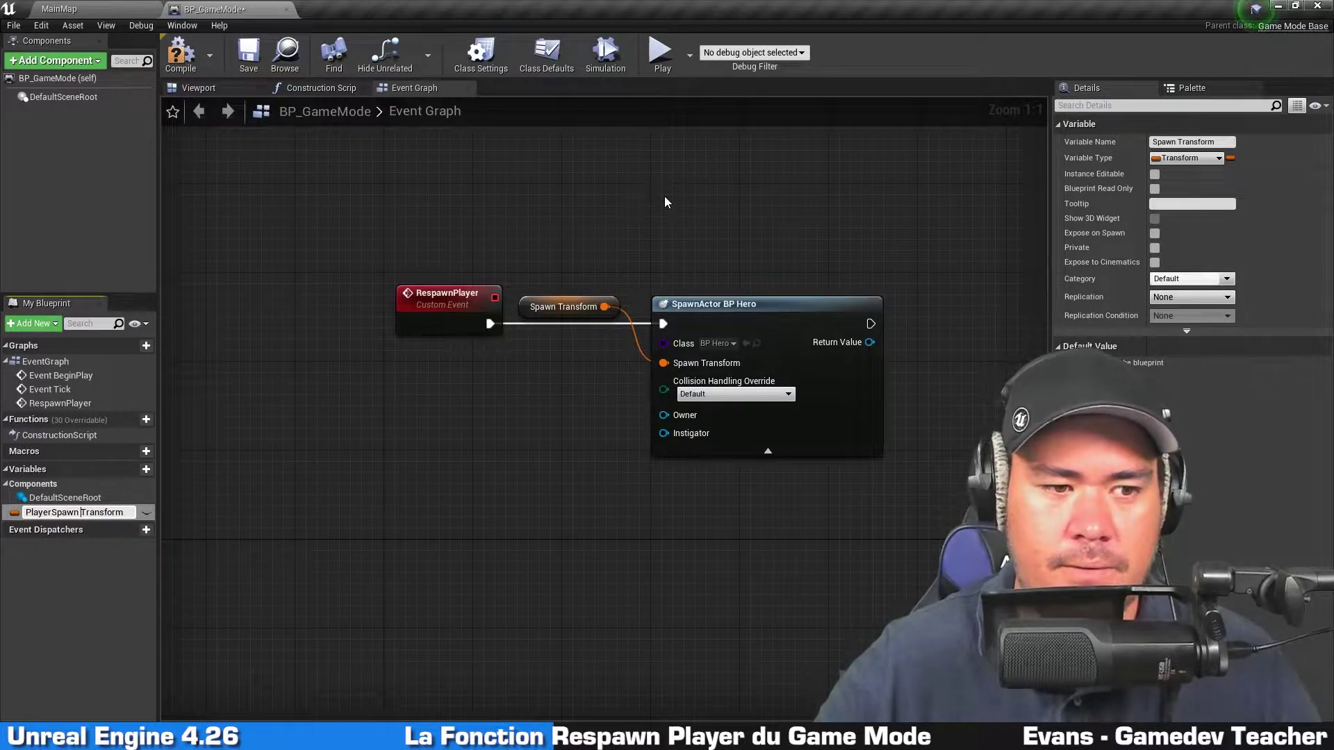
key(BackSpace)
key(Return)
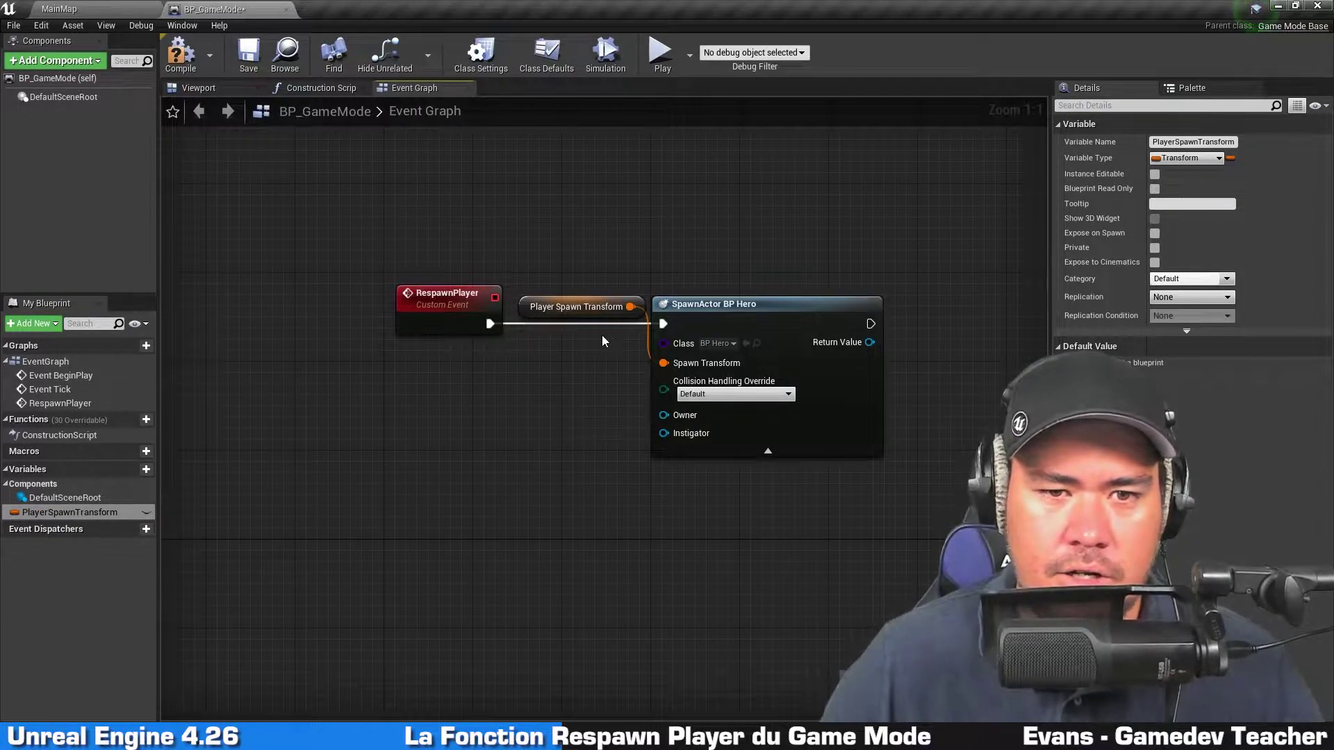
Reposition the PlayerSpawnTransform getter beside the SpawnActor node.
drag(595, 312, 540, 402)
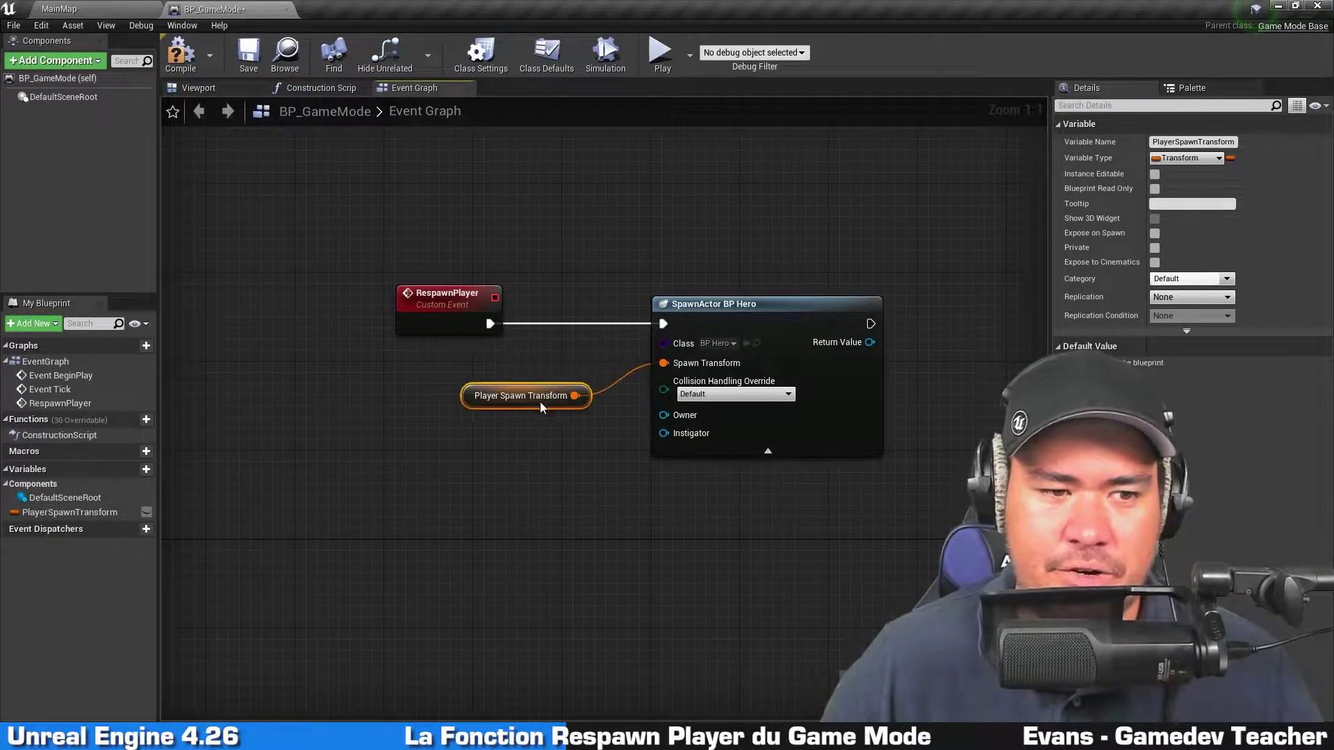
click(102, 515)
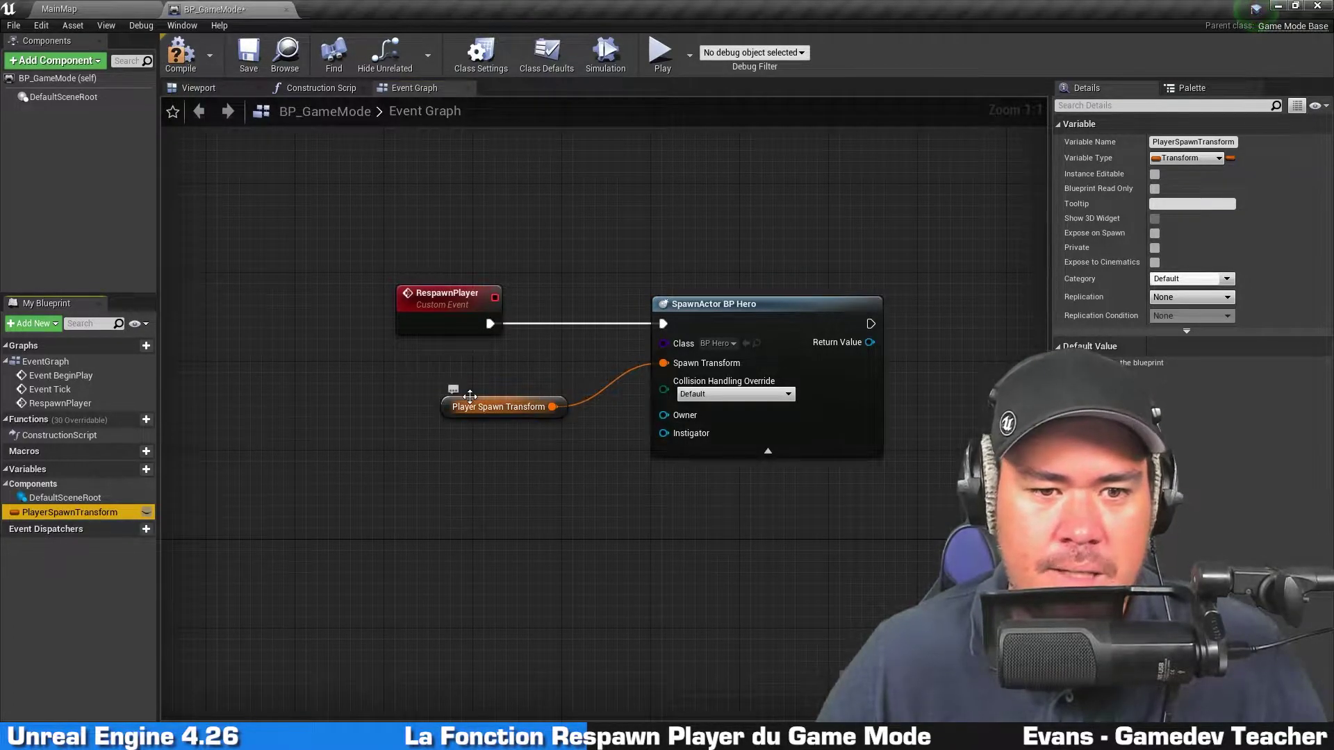
drag(502, 407, 494, 379)
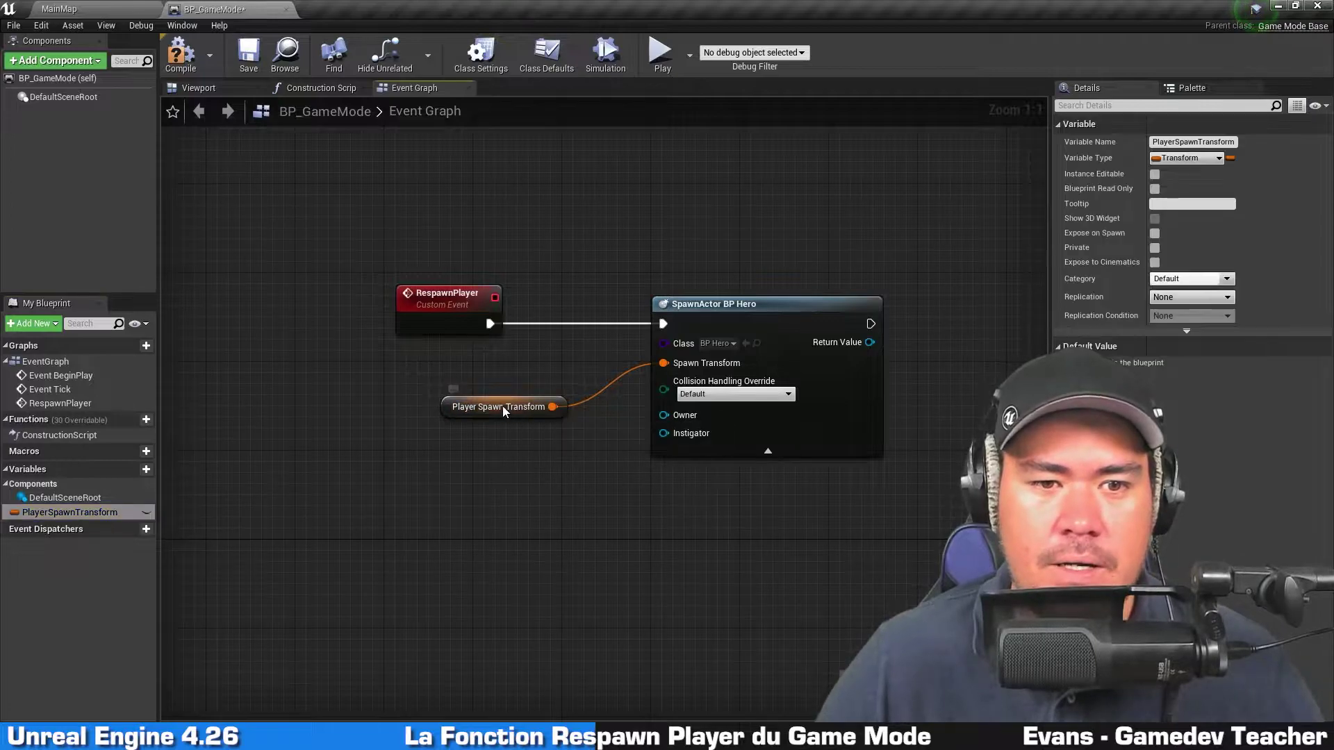
click(494, 381)
right_drag(495, 381, 454, 352)
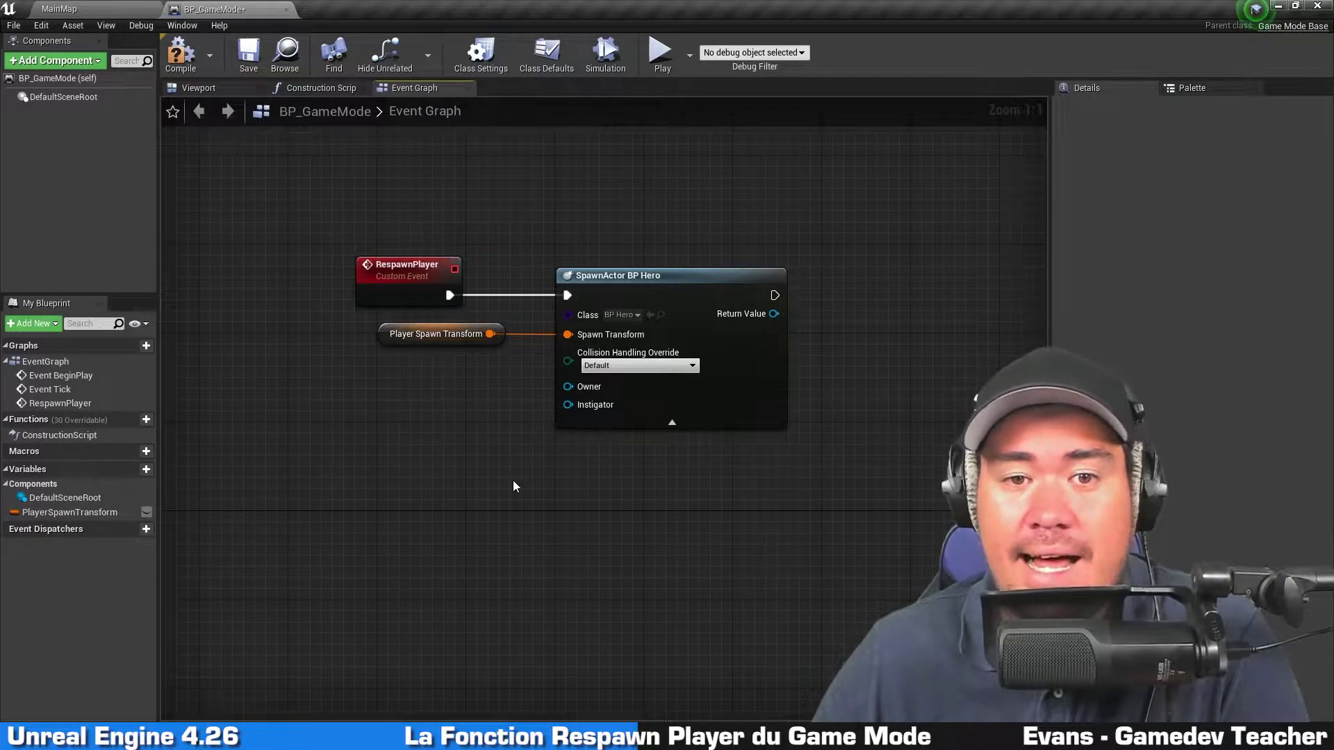
Move Event BeginPlay up beside RespawnPlayer.
right_drag(778, 162, 796, 197)
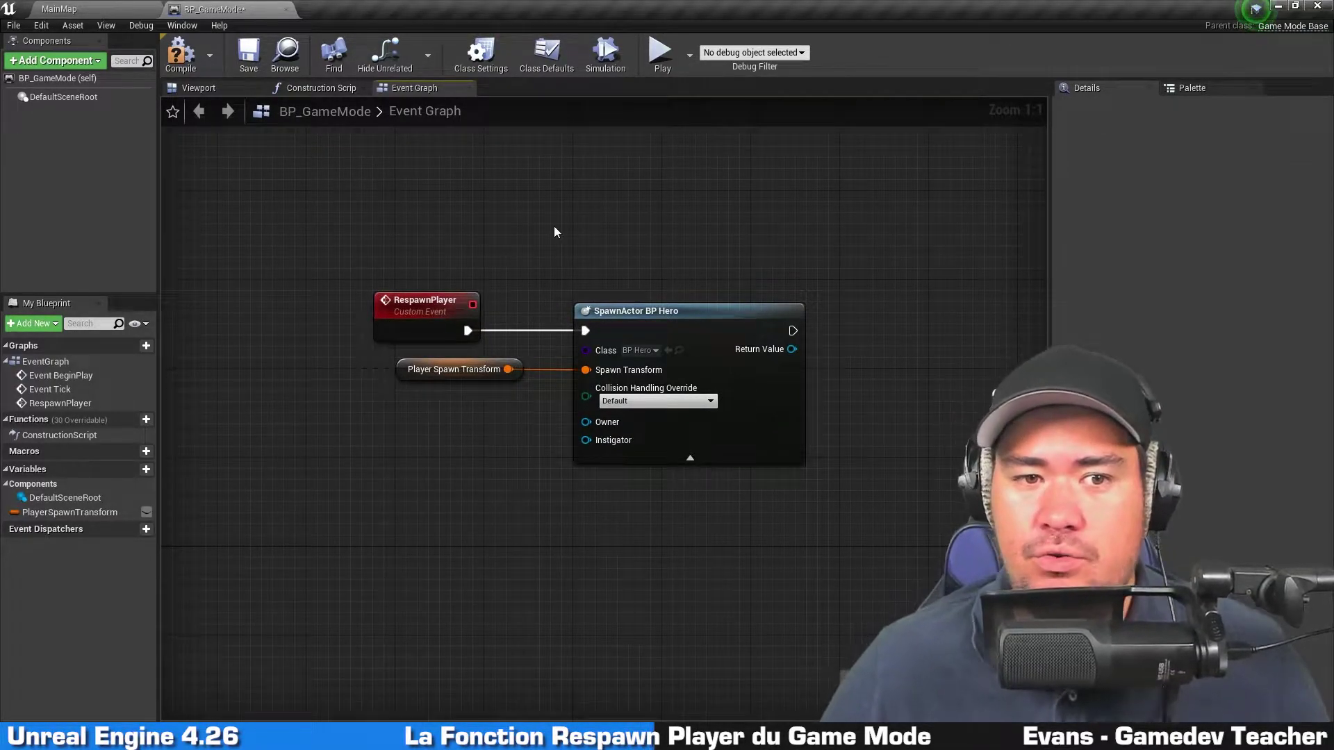
right_drag(553, 229, 742, 212)
drag(207, 541, 650, 174)
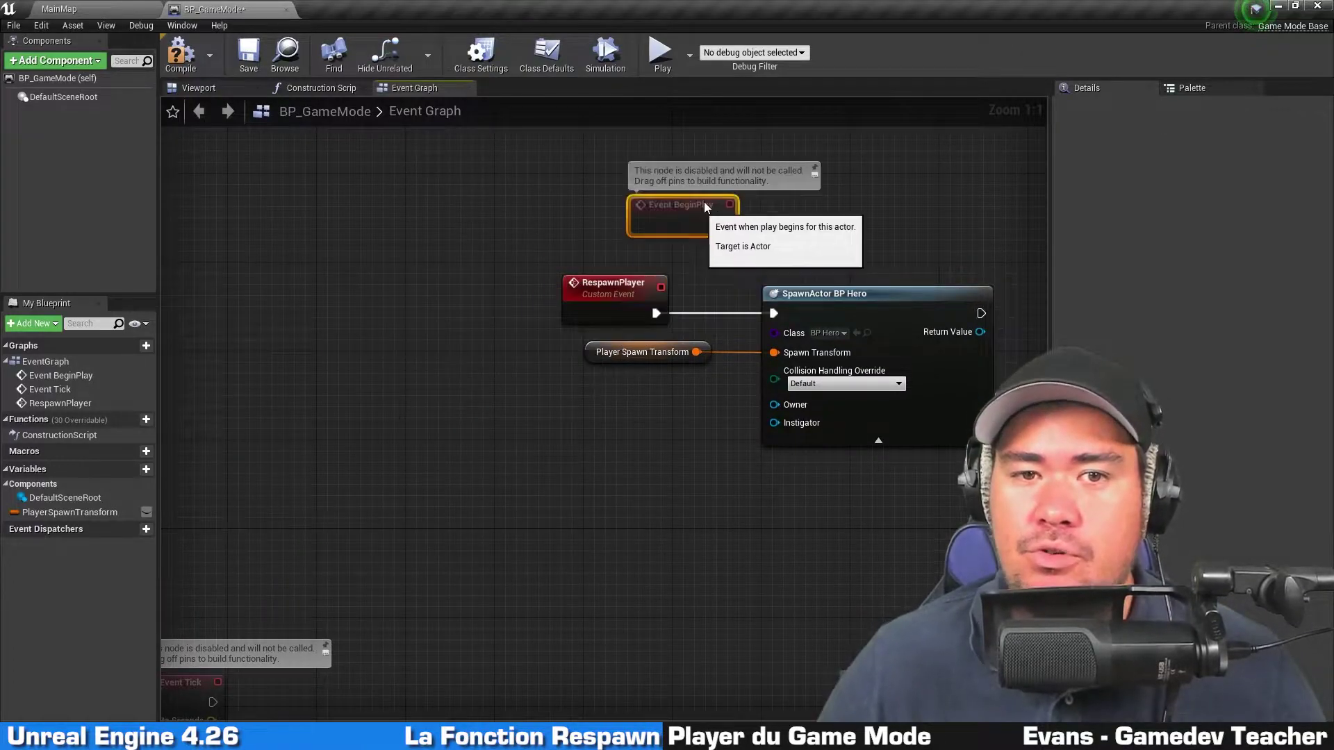
right_drag(710, 191, 538, 347)
drag(476, 337, 454, 248)
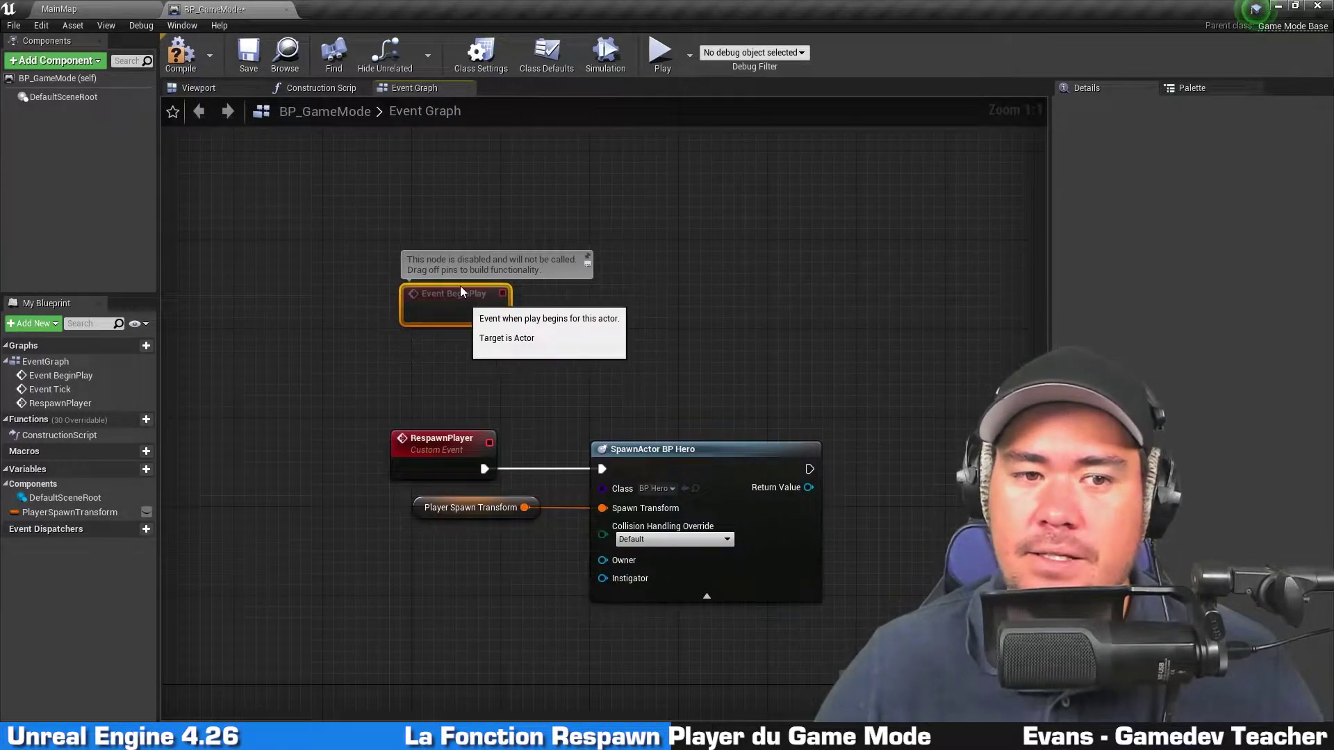
Add a Get Player Pawn node feeding a GetActorTransform node.
right_click(512, 333)
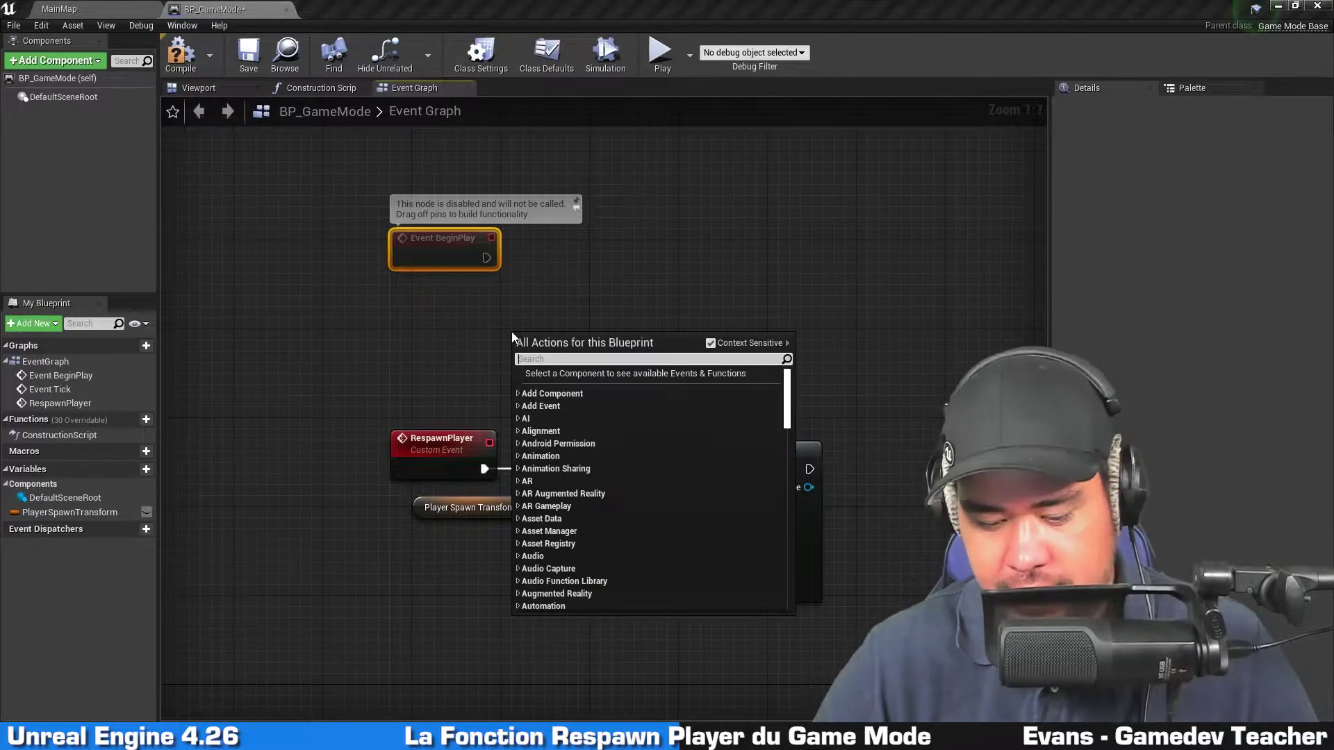
text(getplayerpa)
key(Return)
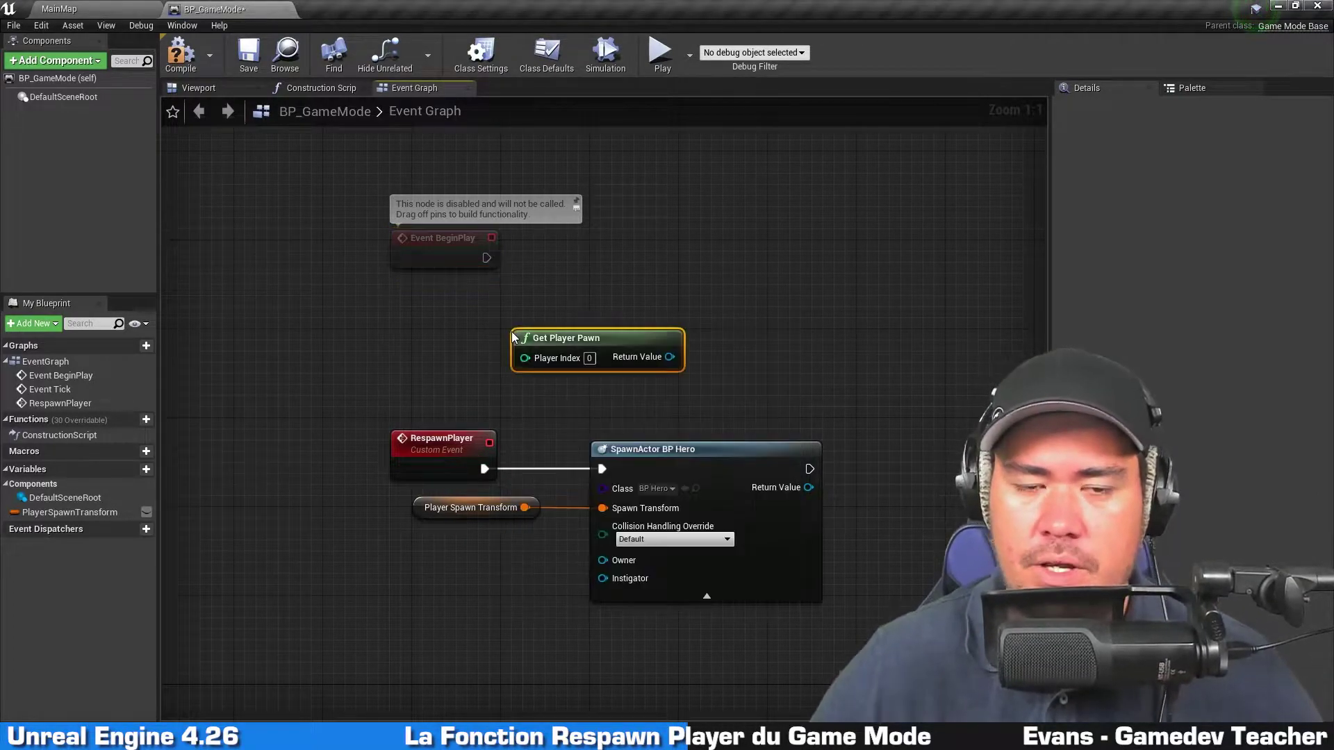
mouse_move(603, 332)
mouse_down()
mouse_move(503, 344)
mouse_move(706, 318)
mouse_up()
text(getactortrans)
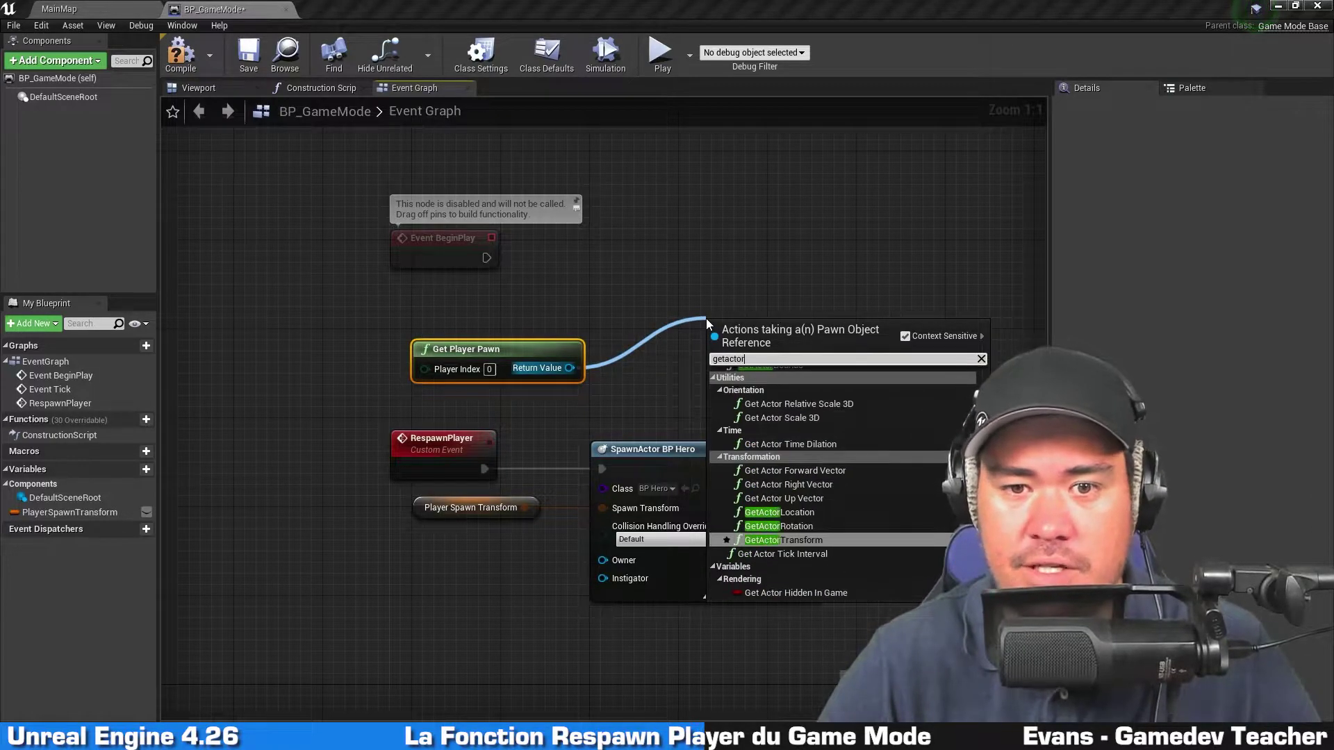
key(Return)
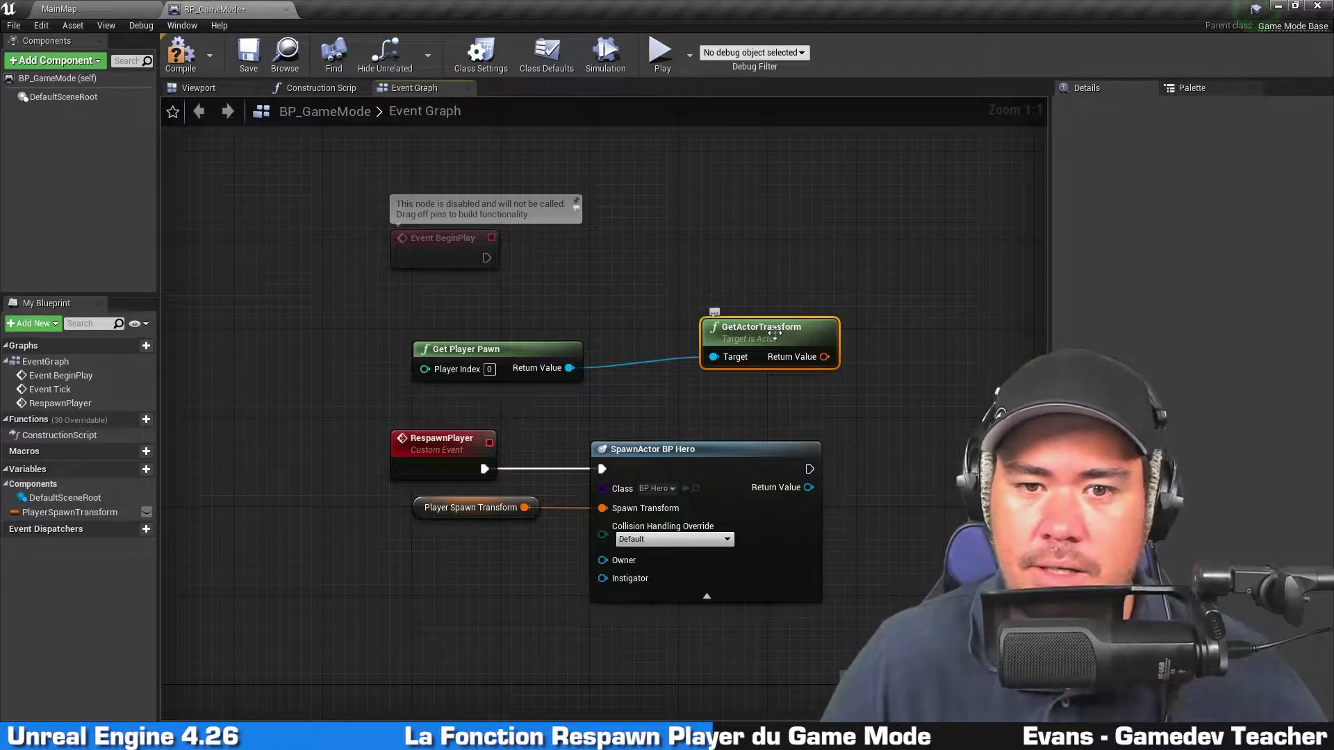
drag(764, 325, 664, 320)
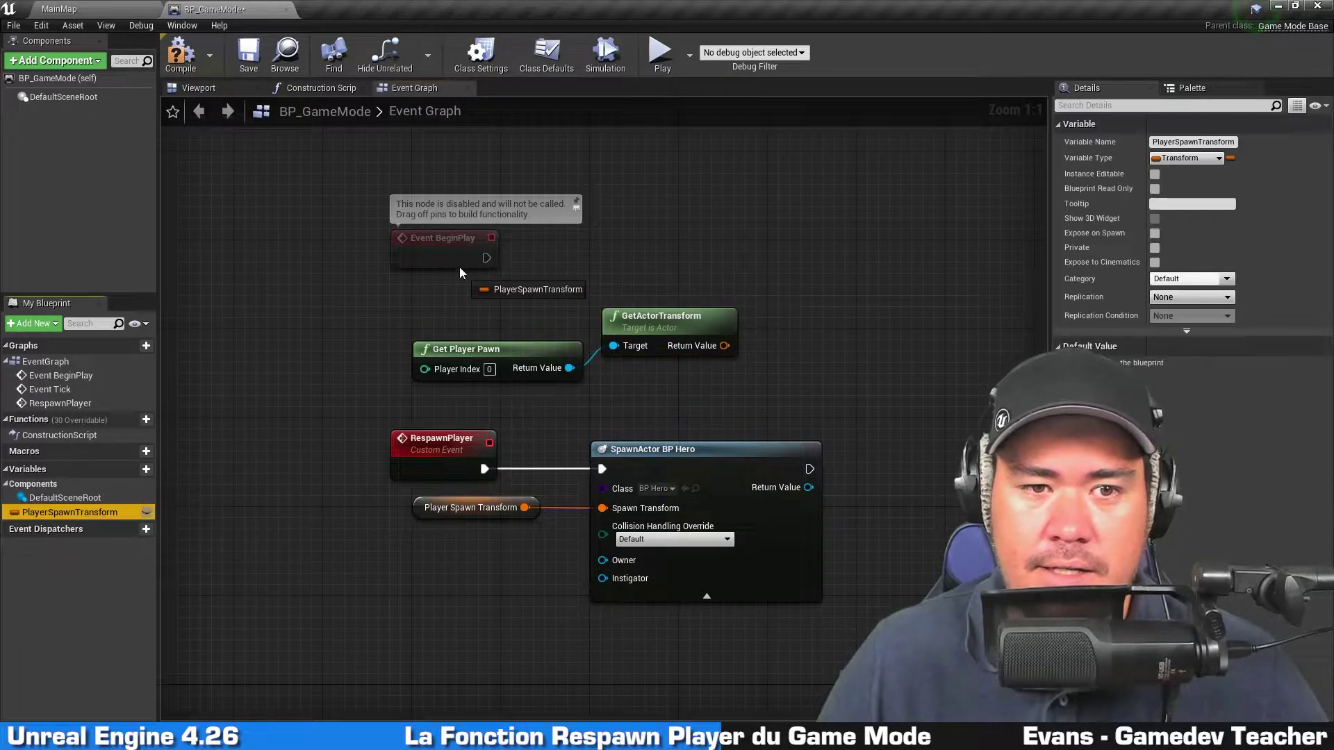
Set PlayerSpawnTransform after BeginPlay from the player pawn's GetActorTransform.
alt+drag(77, 512, 489, 263)
mouse_move(577, 278)
mouse_down()
mouse_move(799, 241)
mouse_move(798, 255)
mouse_up()
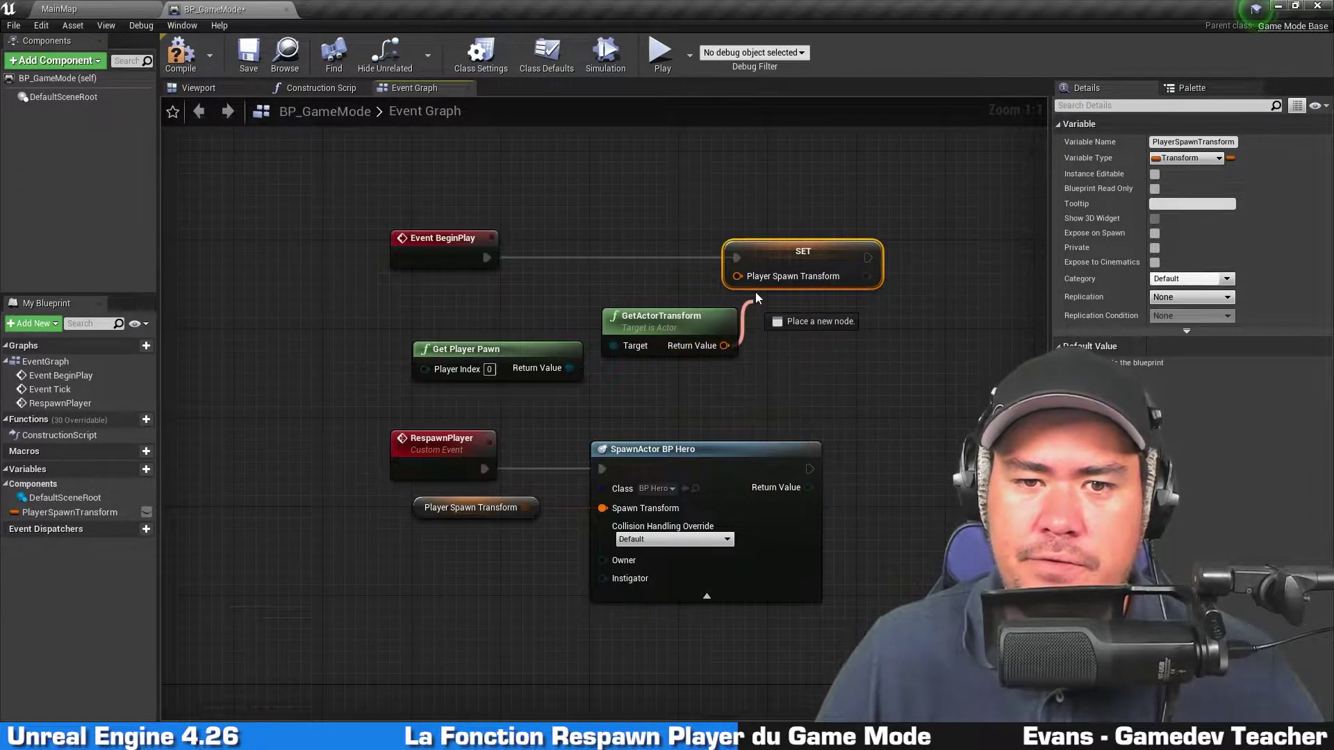
drag(724, 346, 737, 276)
drag(674, 322, 752, 311)
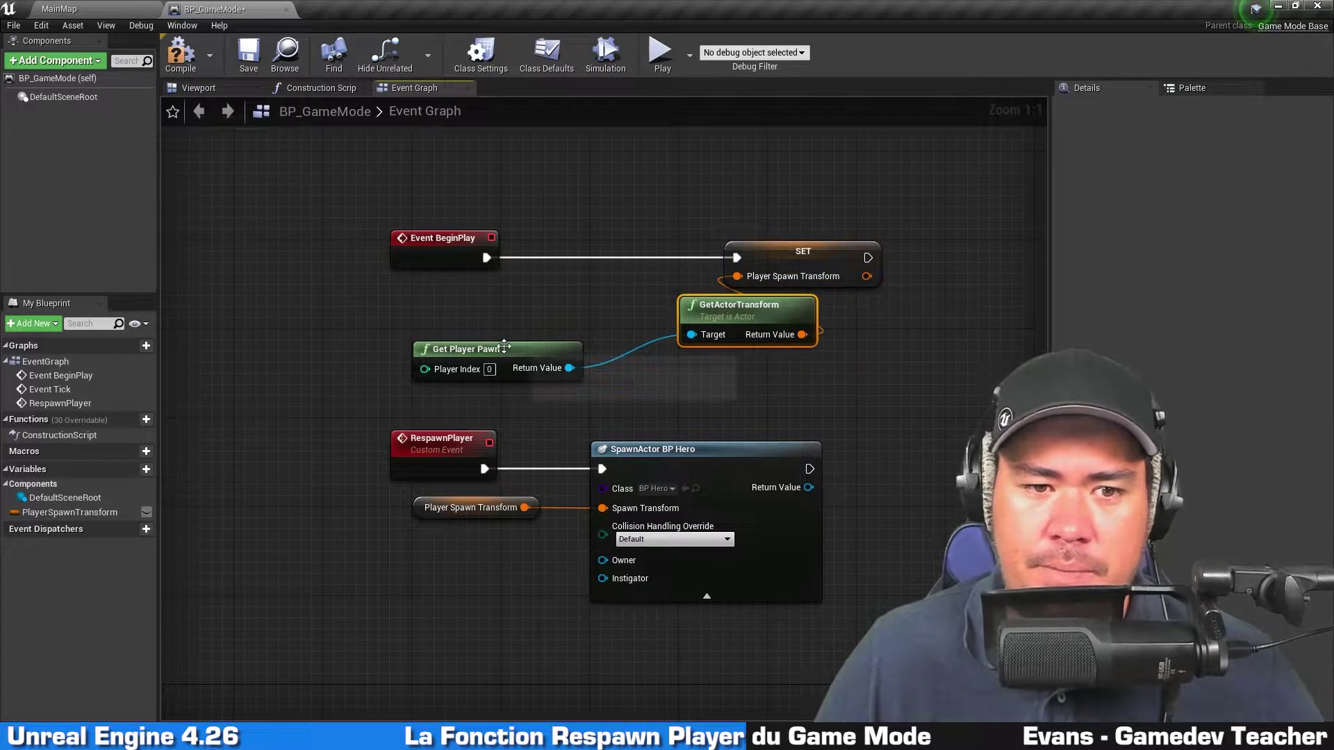
mouse_move(501, 351)
mouse_down()
mouse_move(554, 316)
mouse_move(692, 335)
mouse_up()
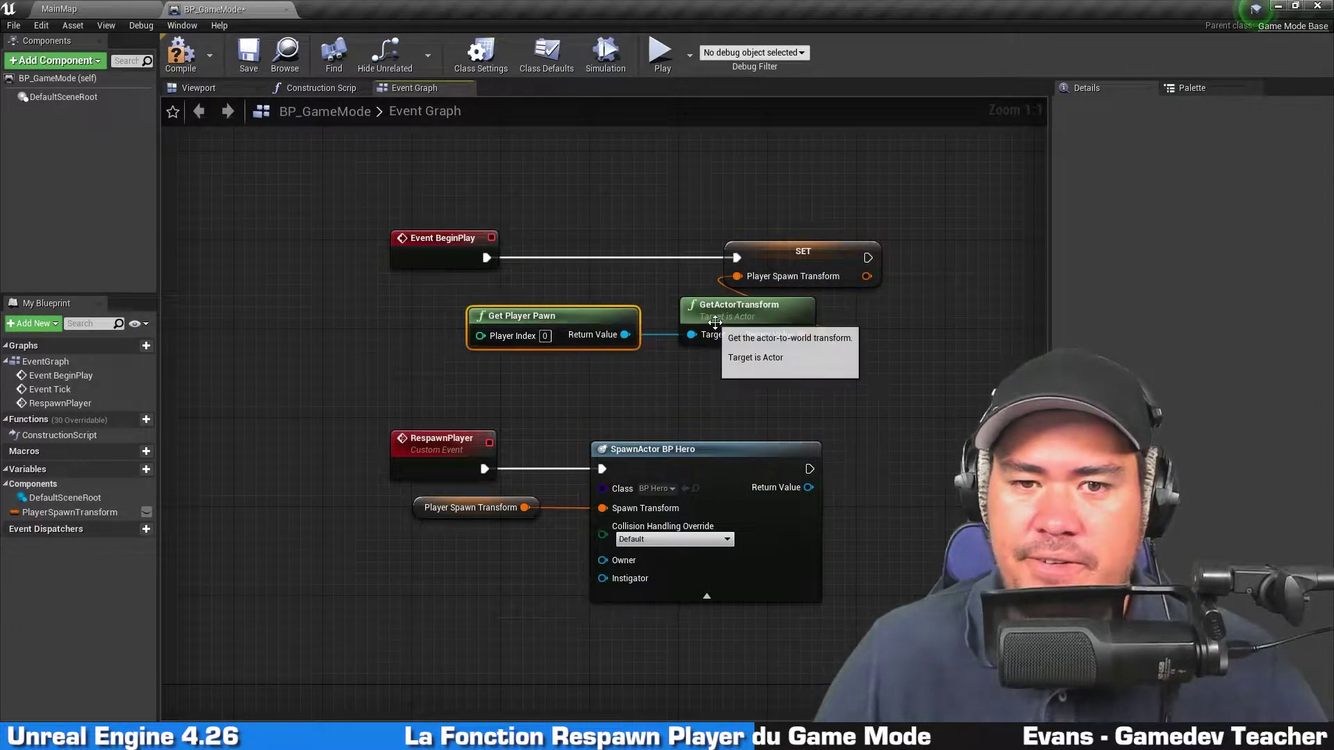
click(718, 313)
click(836, 274)
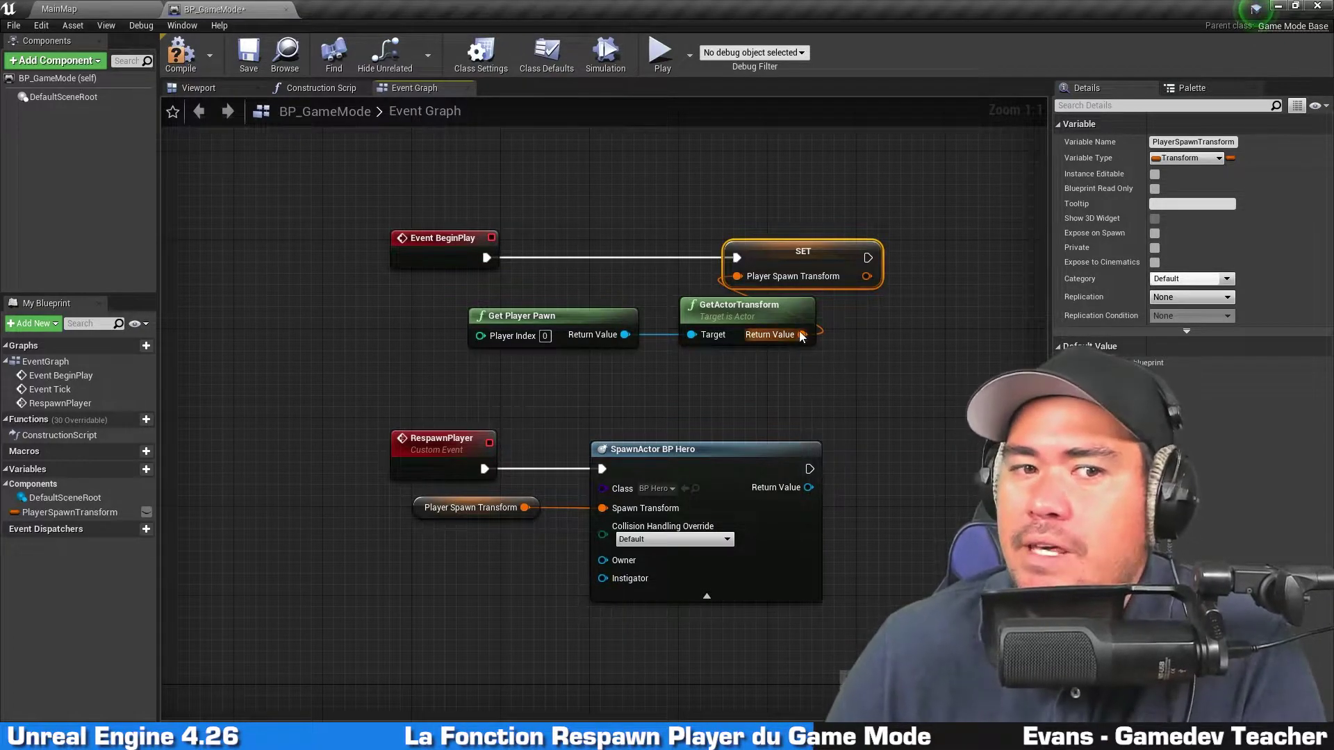
Arrange the BeginPlay chain nodes and select them together.
drag(599, 318, 742, 363)
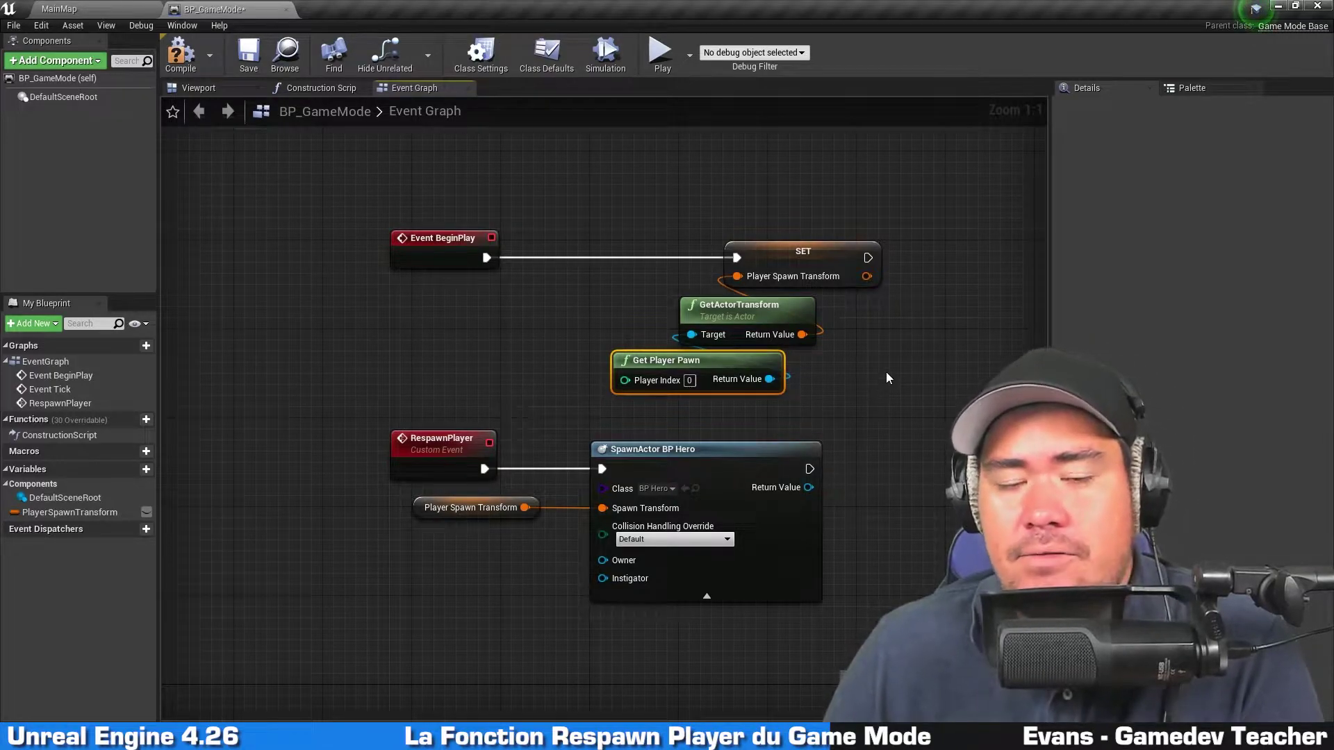
drag(873, 386, 710, 188)
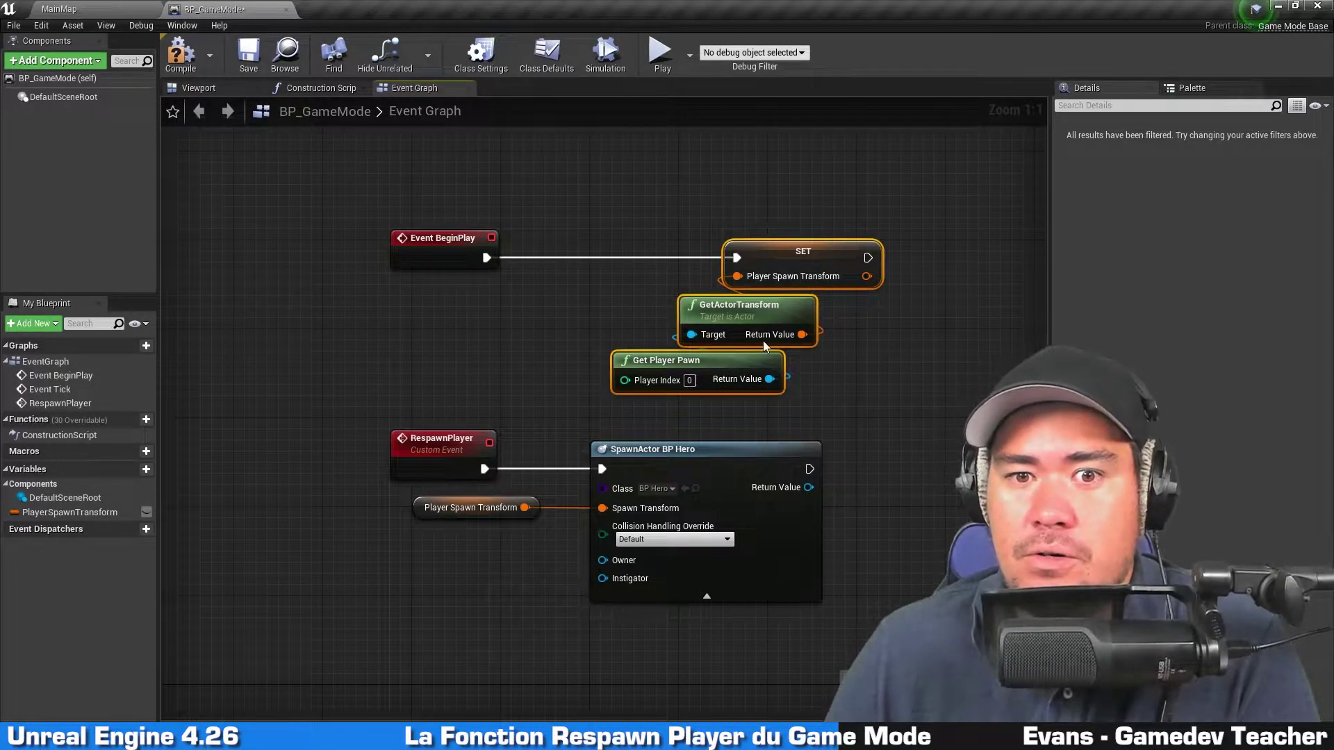
drag(681, 410, 851, 318)
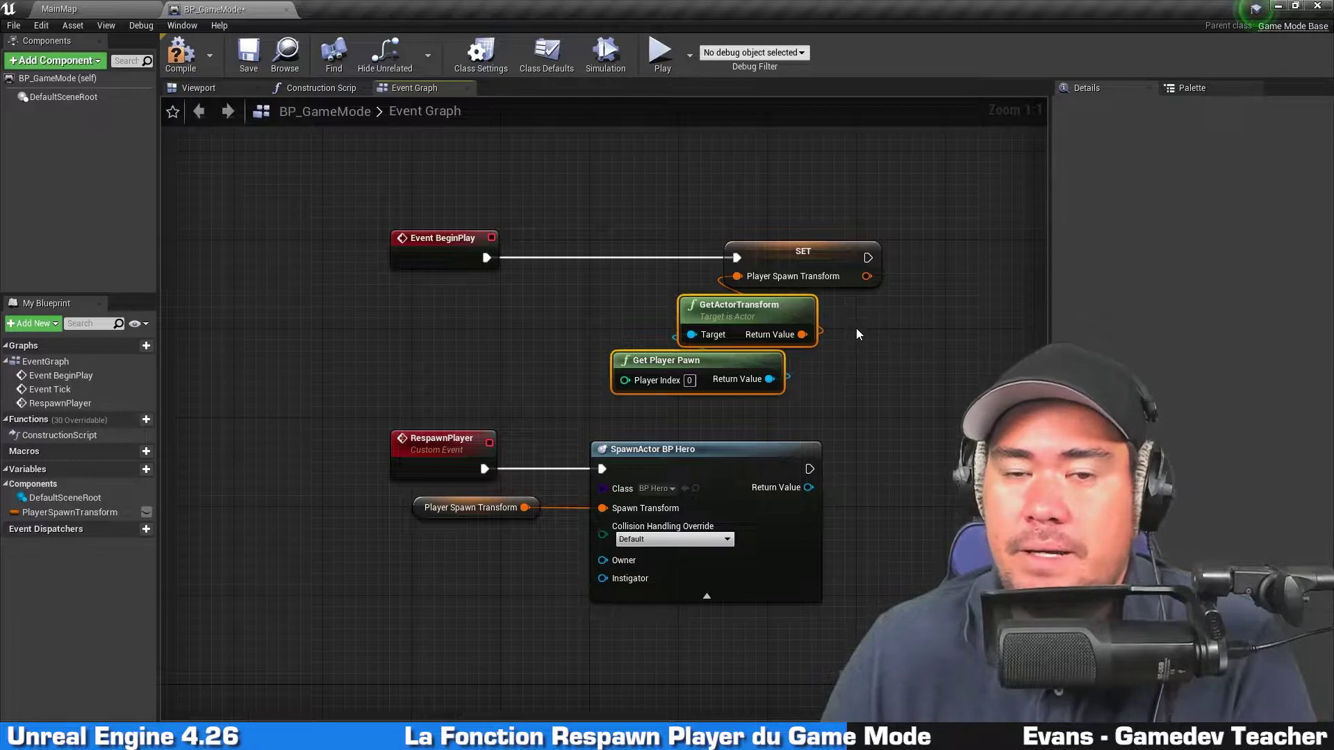
click(860, 321)
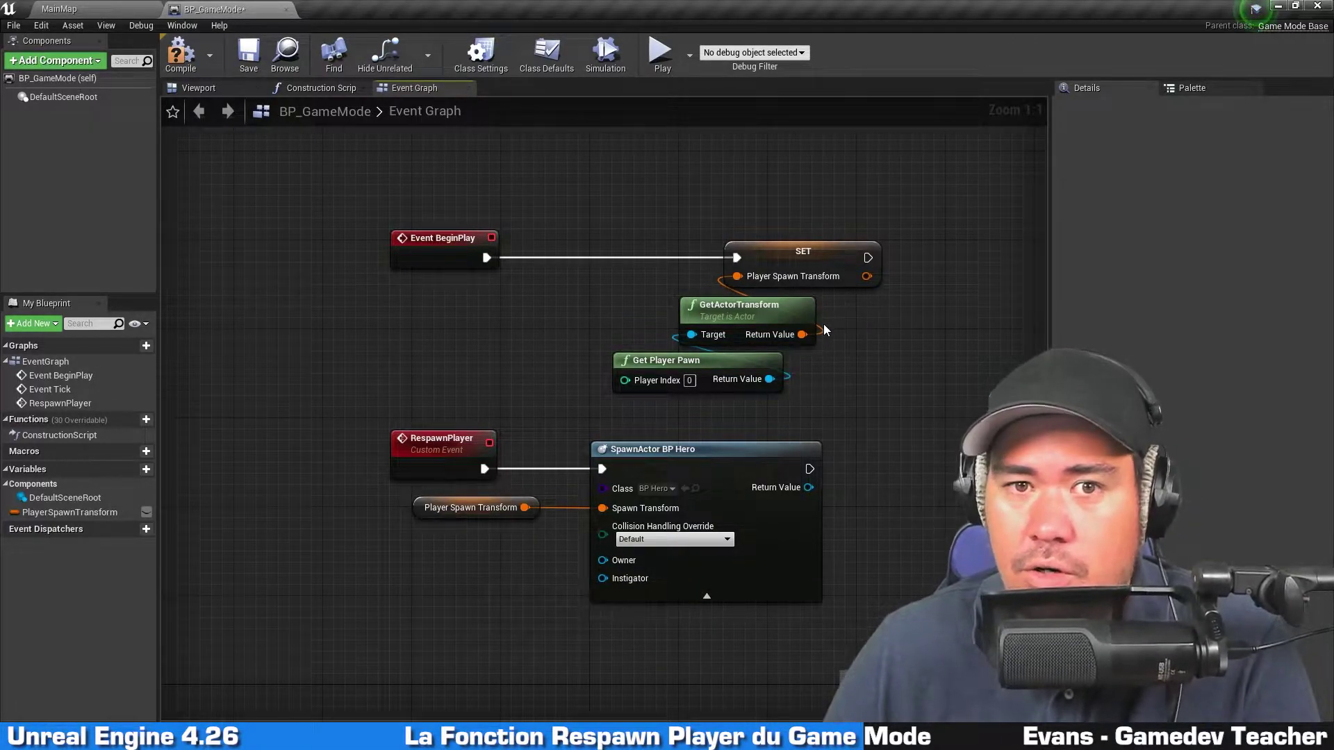
right_drag(862, 322, 868, 300)
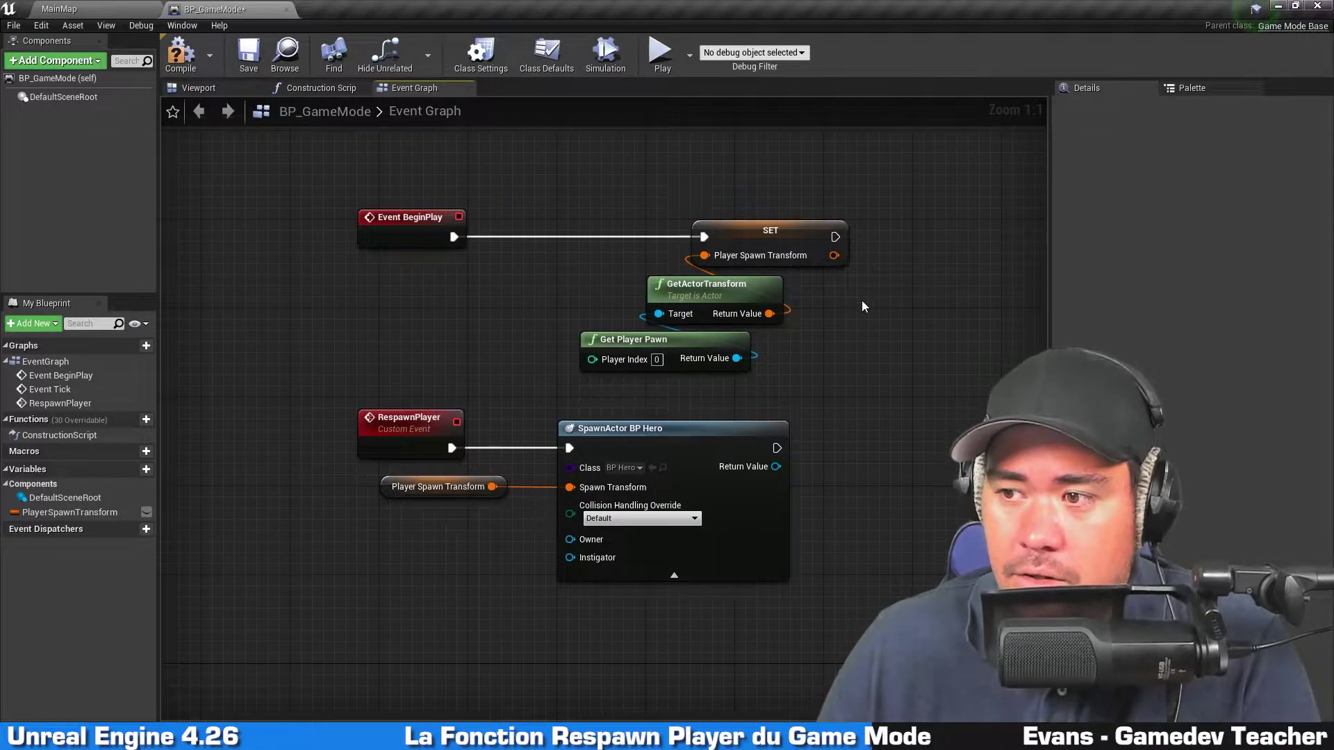
drag(611, 384, 788, 193)
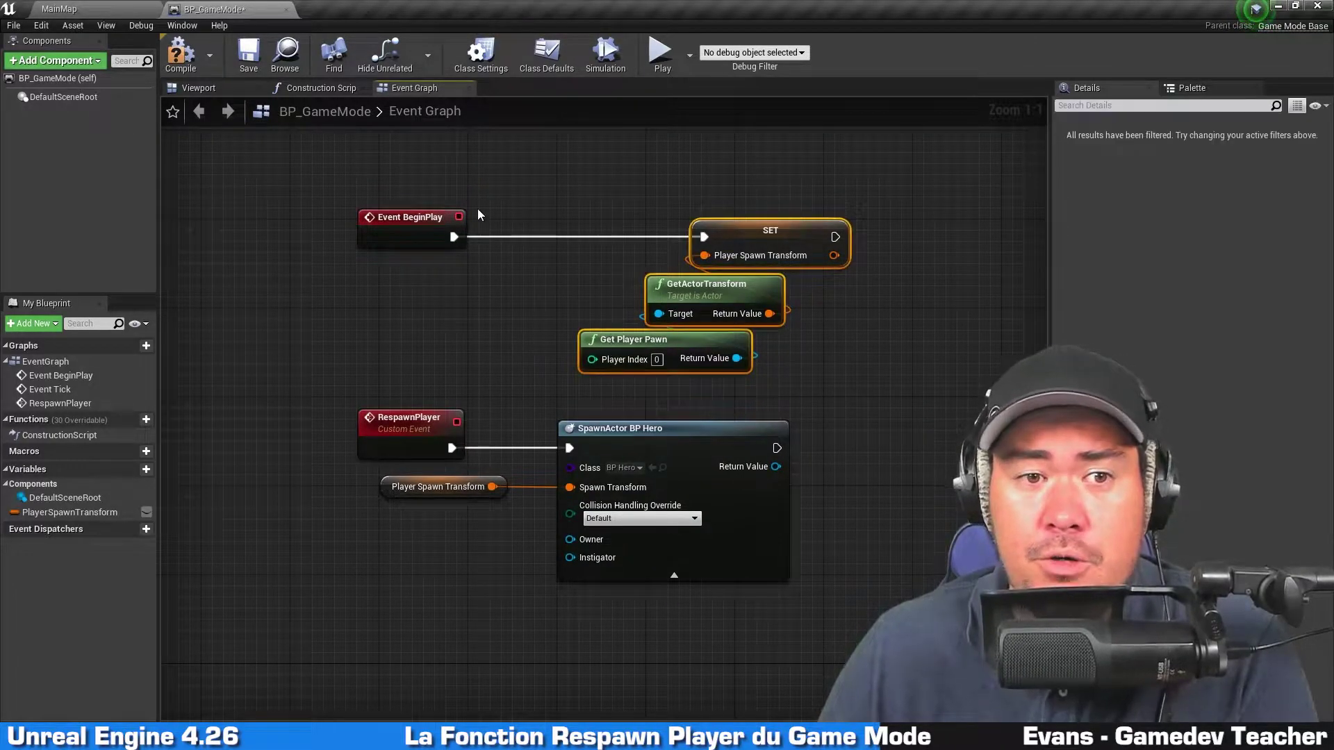
Delete the SET PlayerSpawnTransform, GetActorTransform and Get Player Pawn nodes.
click(921, 334)
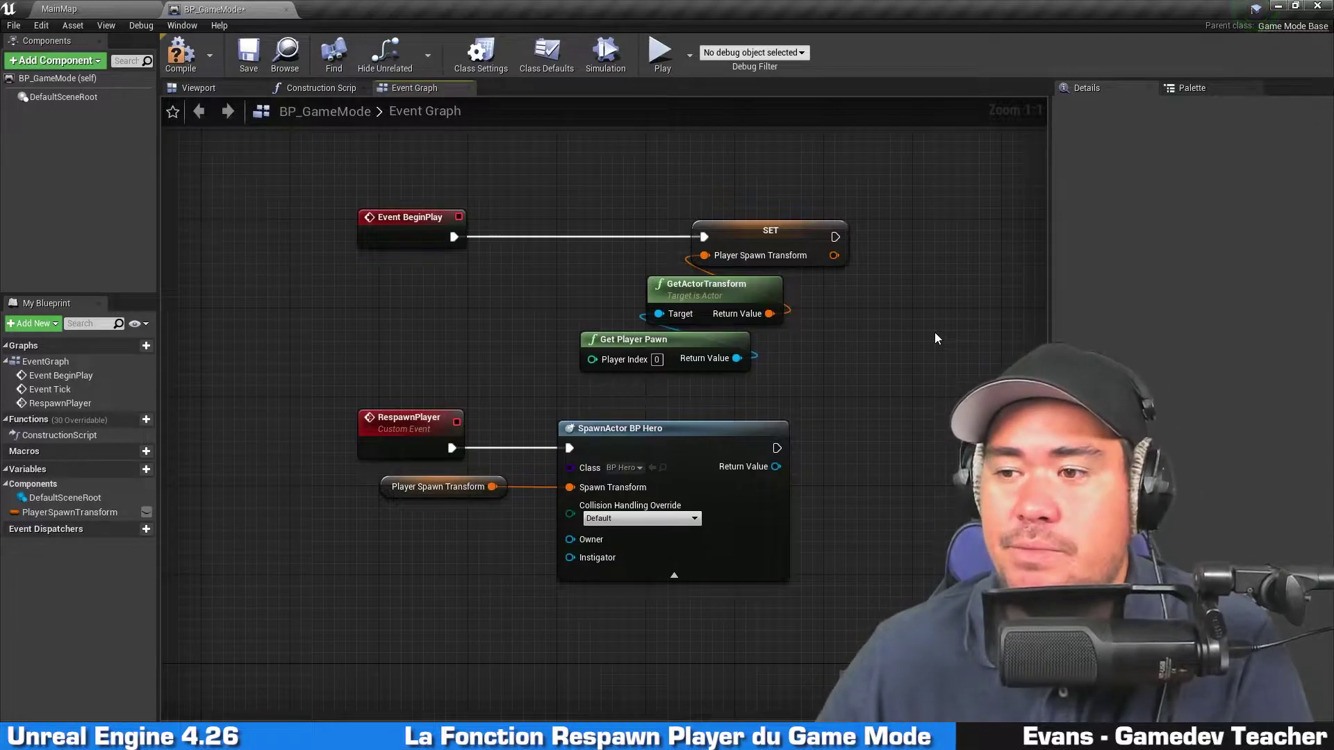
drag(859, 378, 600, 219)
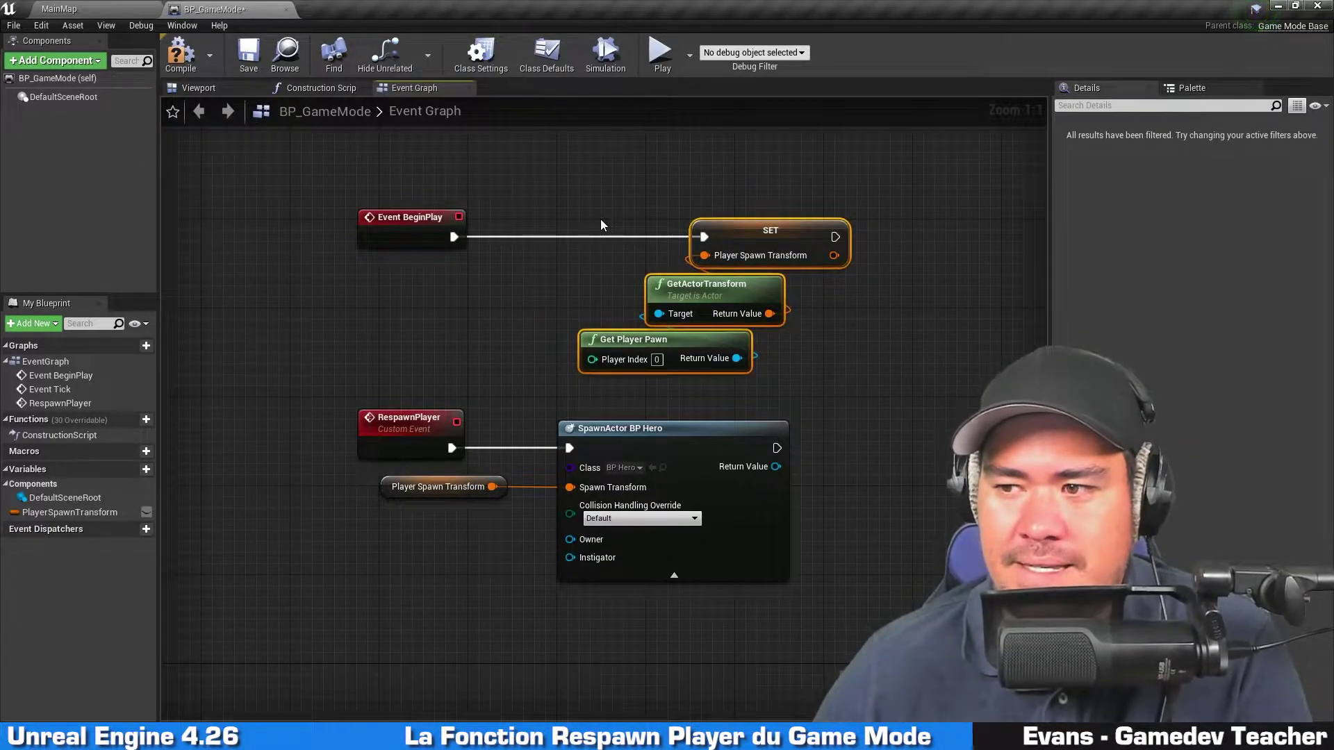
key(Delete)
mouse_move(892, 430)
right_down()
mouse_move(798, 348)
mouse_move(823, 322)
right_up()
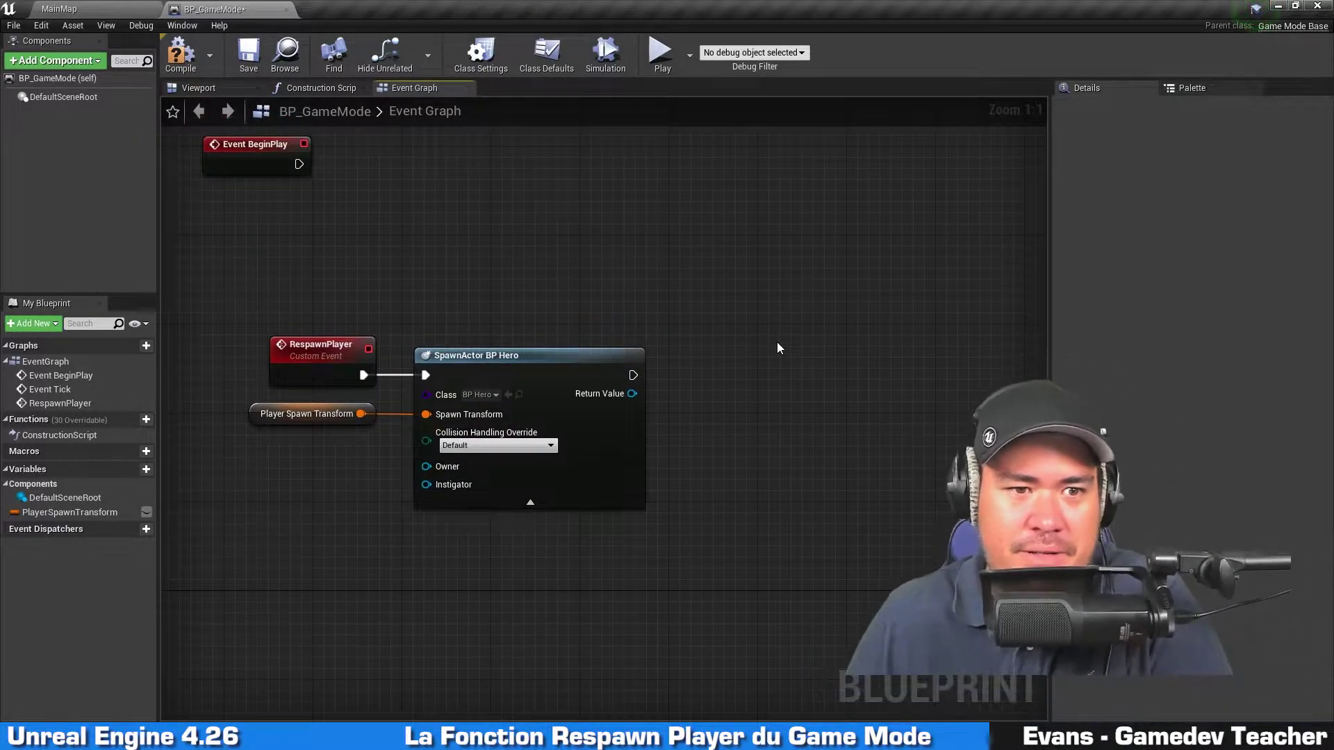
Add Get Player Controller and a Possess node from its Return Value.
right_drag(776, 347, 738, 324)
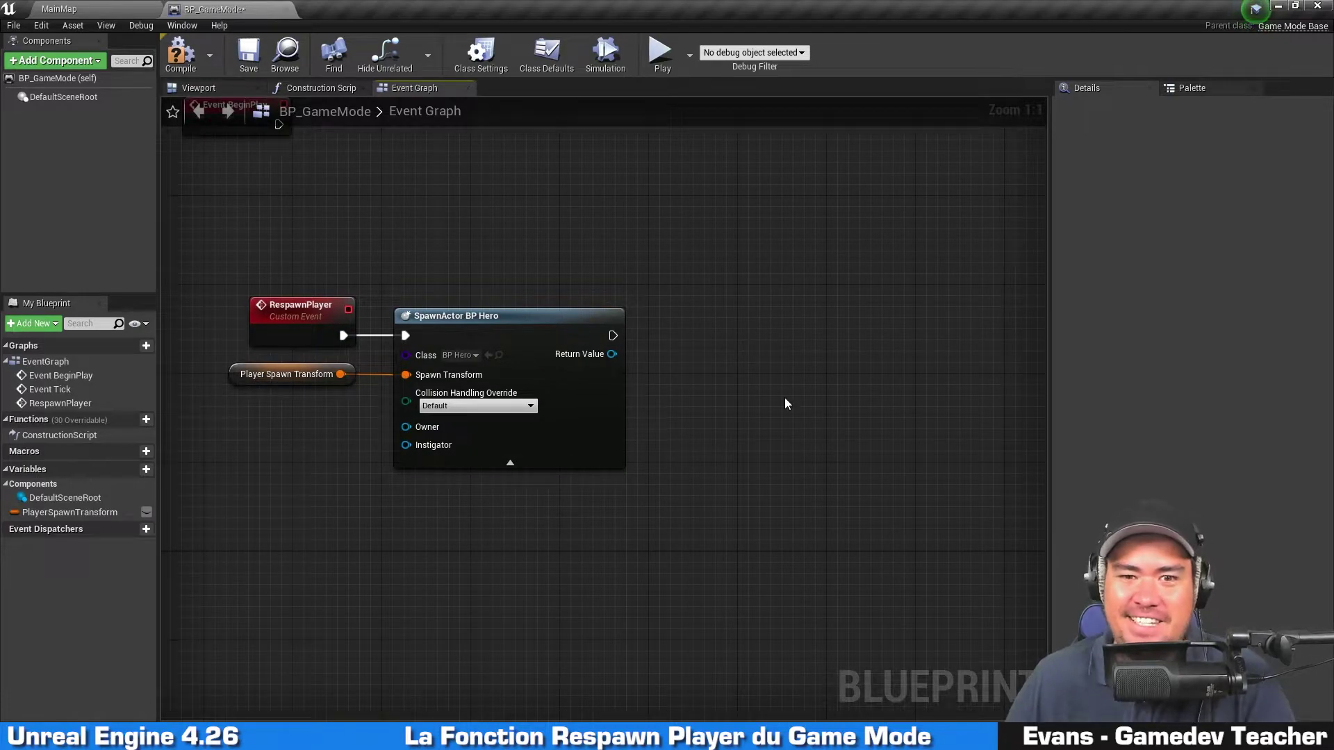
right_click(711, 439)
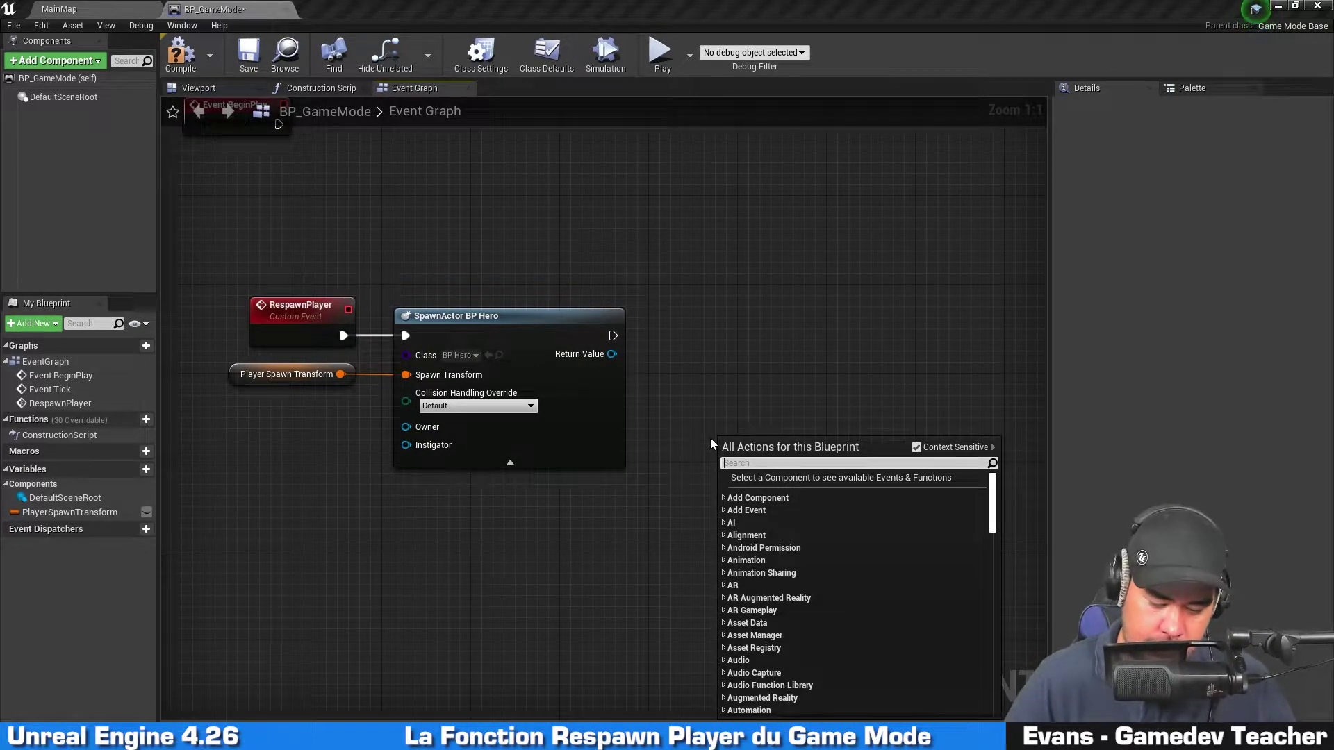
text(getplayercontro)
key(Return)
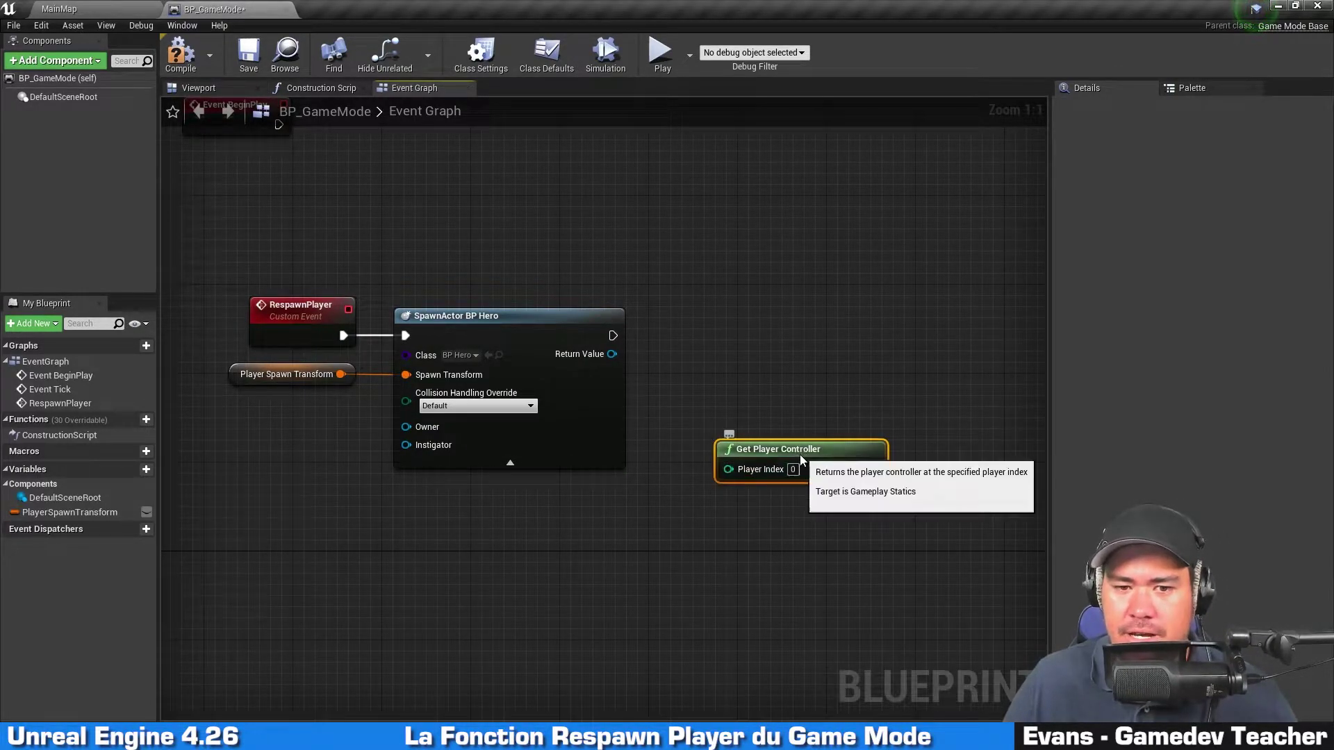
mouse_move(867, 460)
mouse_down()
mouse_move(825, 482)
mouse_move(818, 349)
mouse_up()
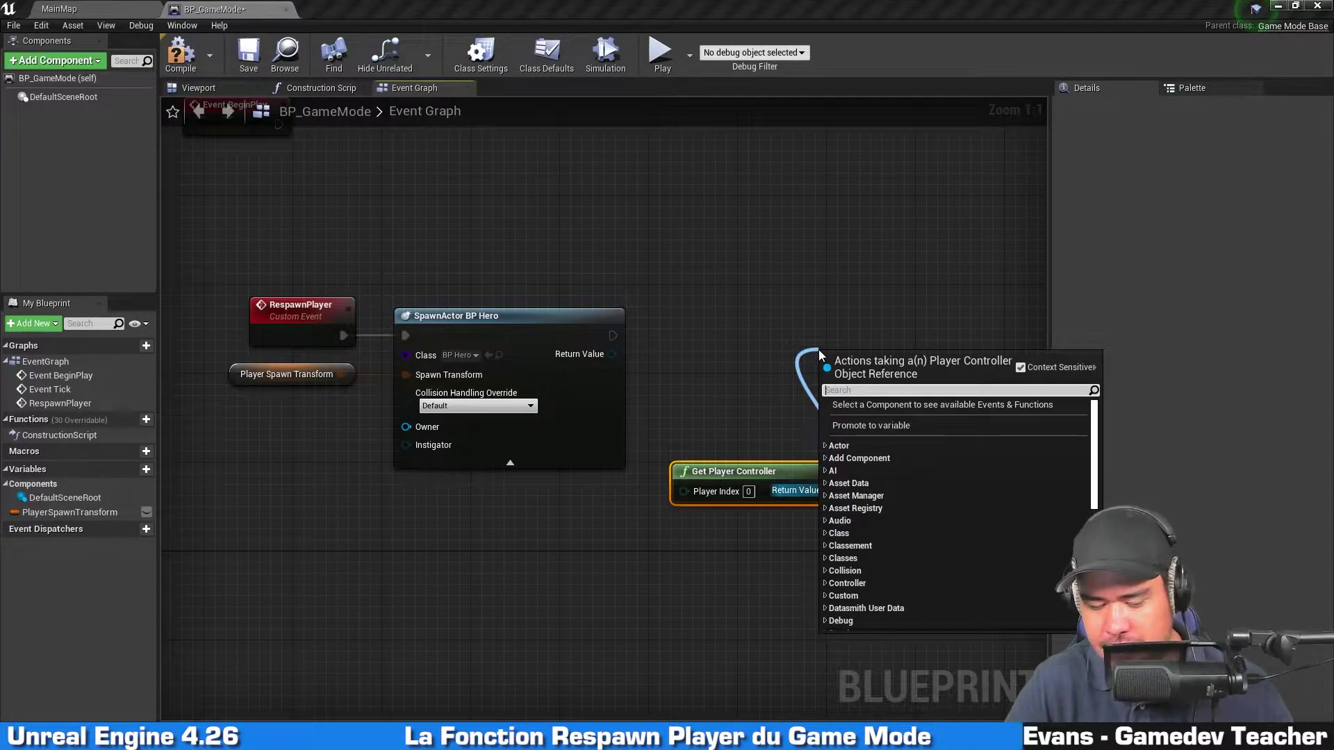
text(pos)
click(867, 498)
Wire SpawnActor's exec and Return Value into Possess and arrange the nodes.
drag(613, 335, 835, 392)
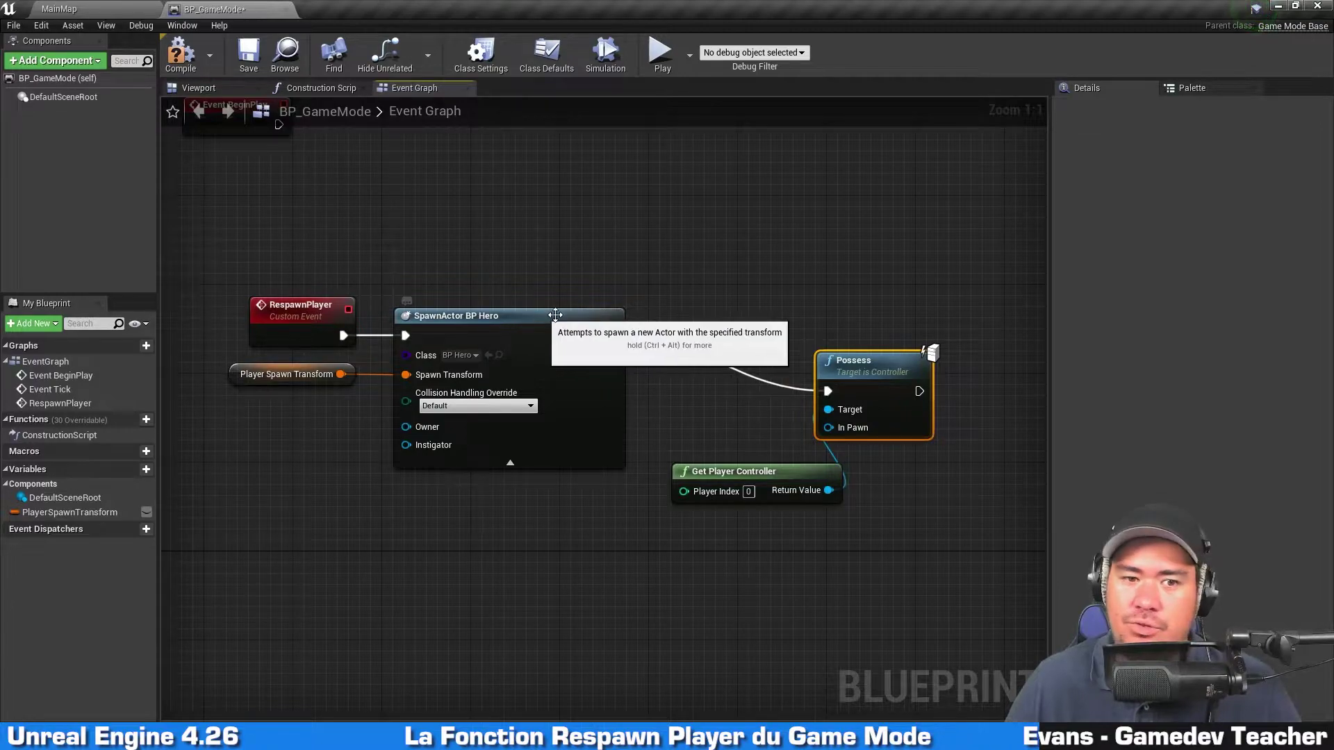
drag(612, 354, 832, 429)
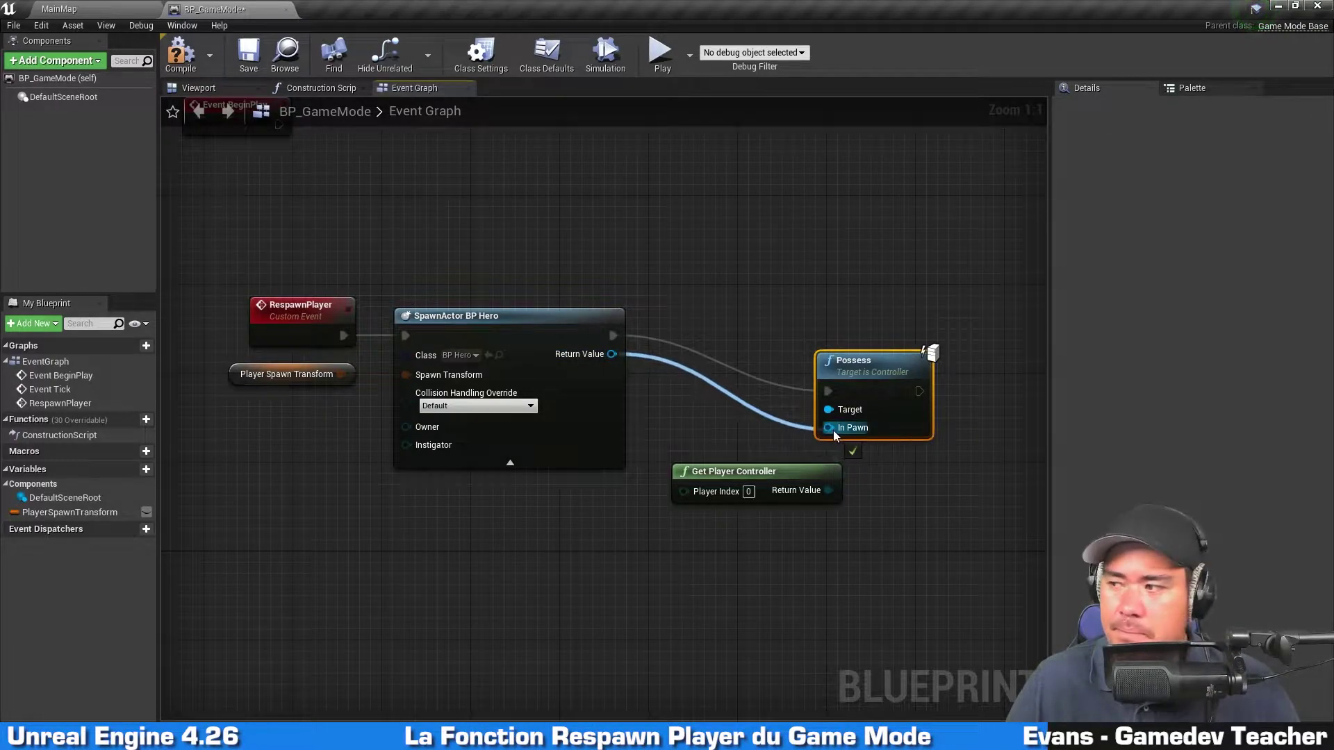
drag(862, 364, 773, 320)
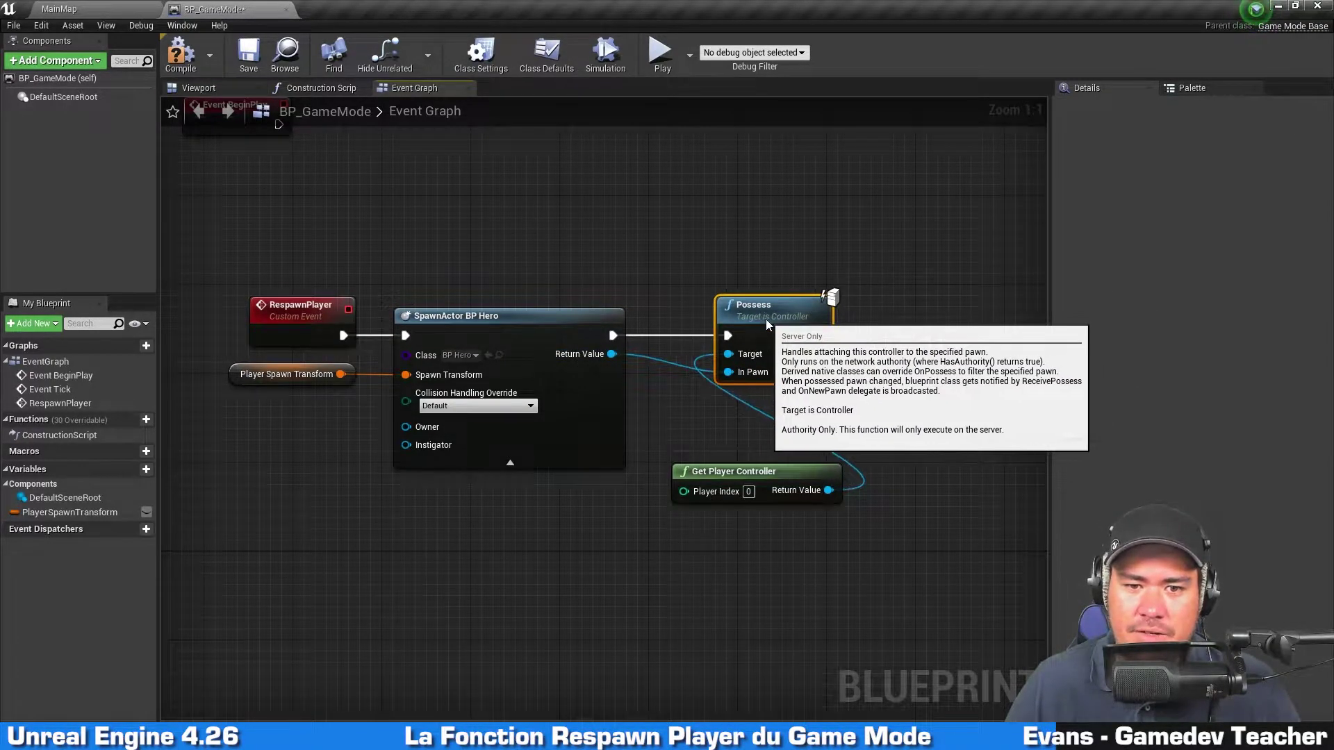
drag(764, 471, 764, 405)
drag(475, 529, 501, 276)
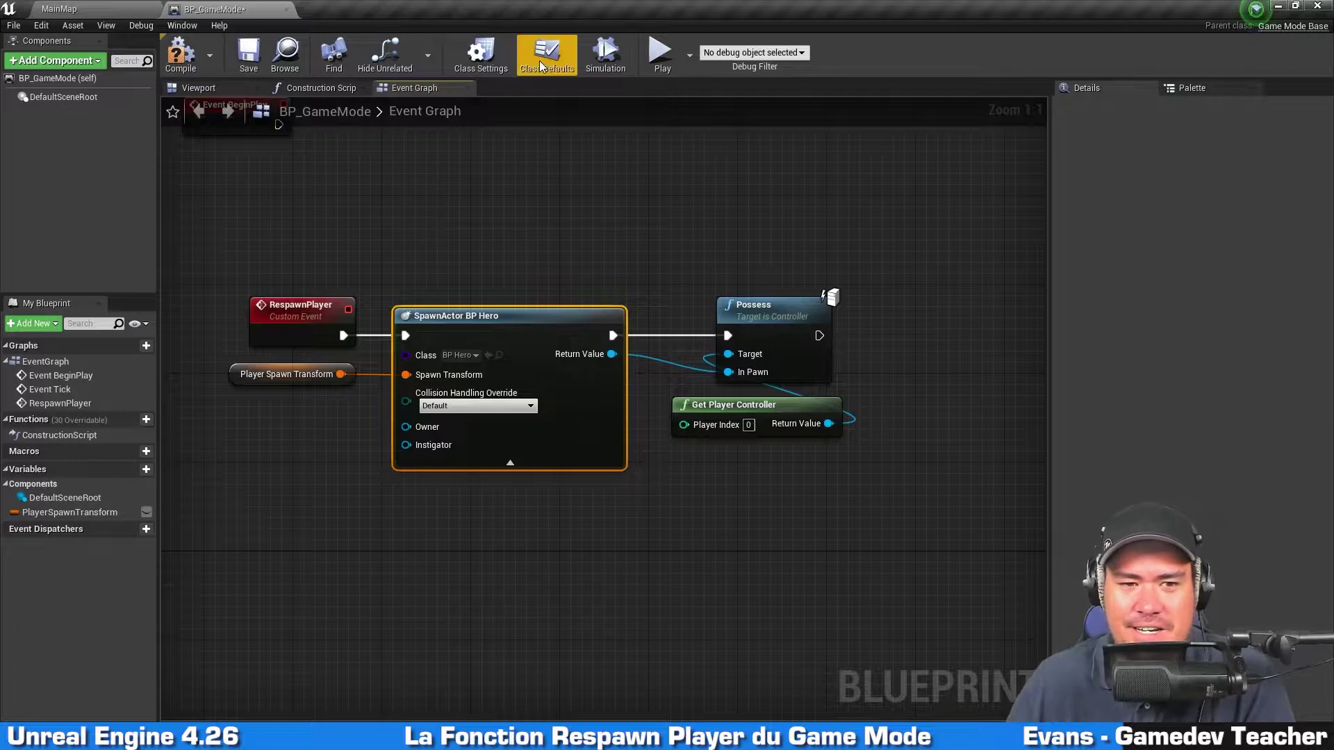
right_drag(589, 209, 647, 206)
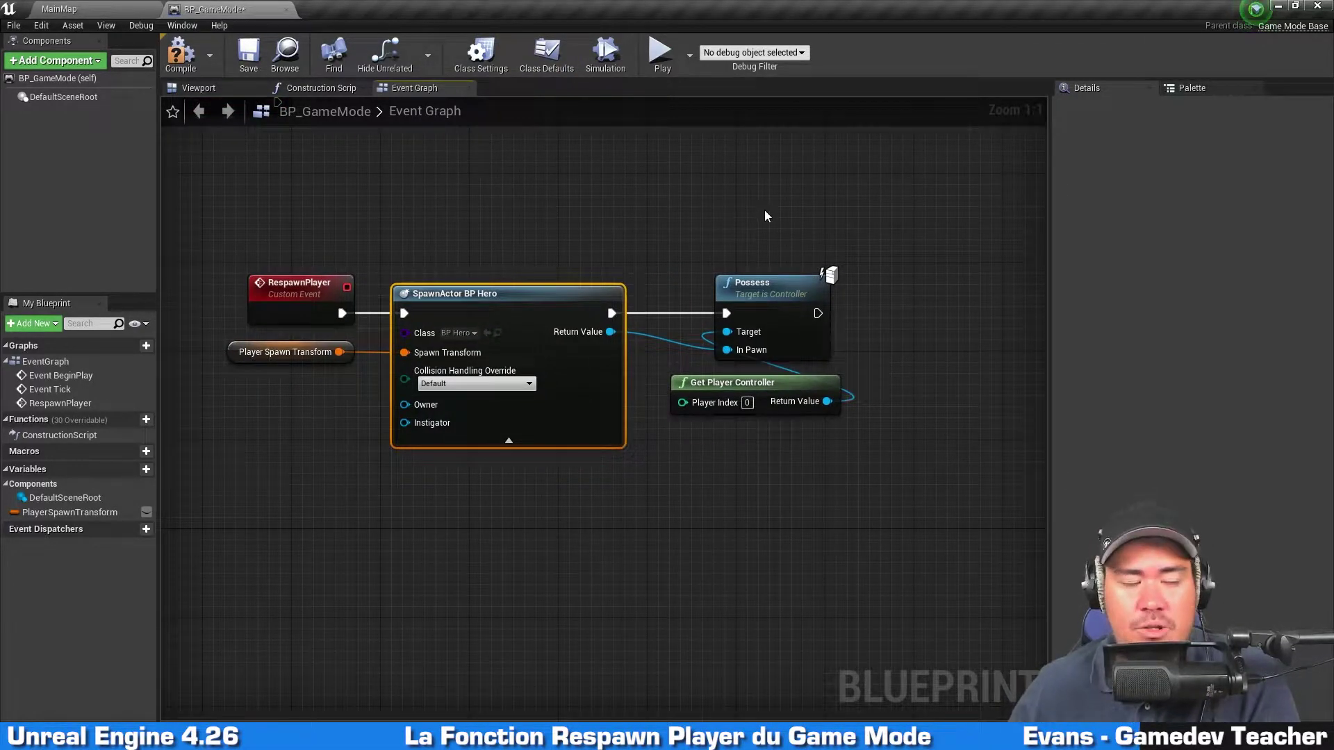
click(764, 386)
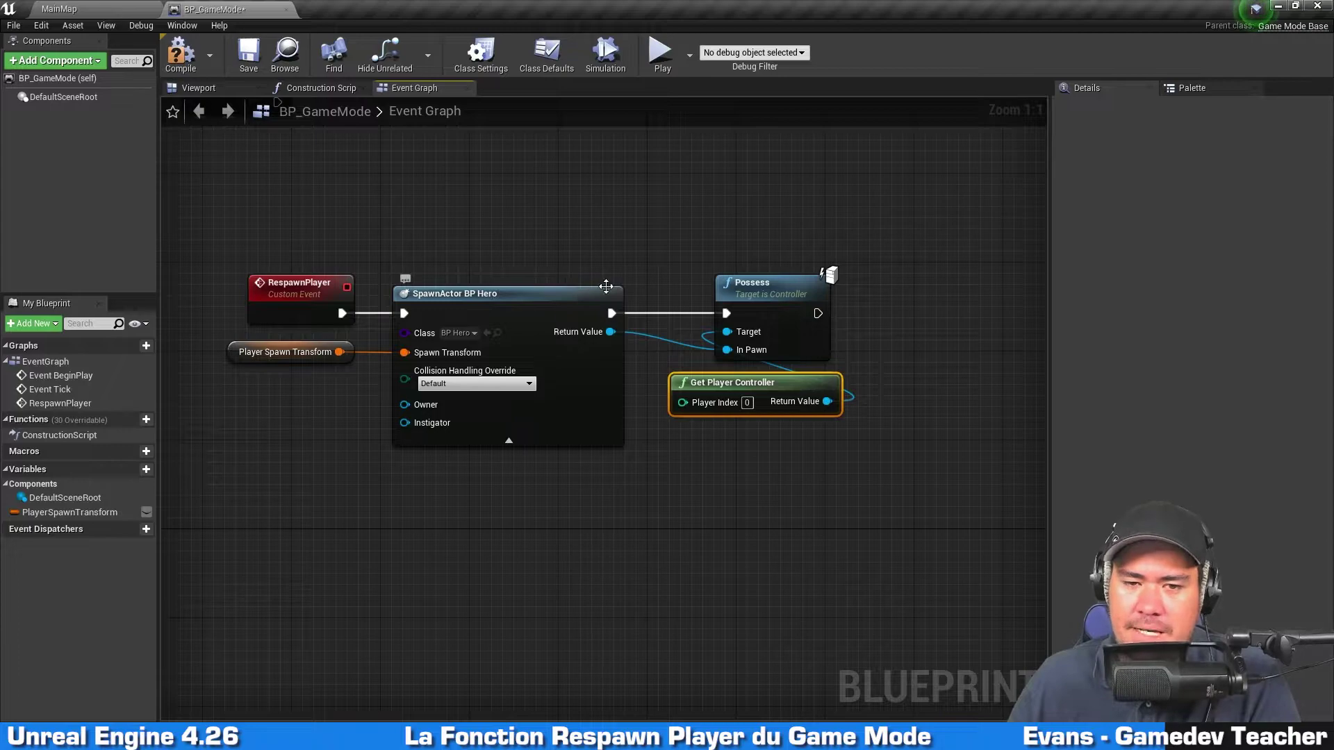
click(783, 297)
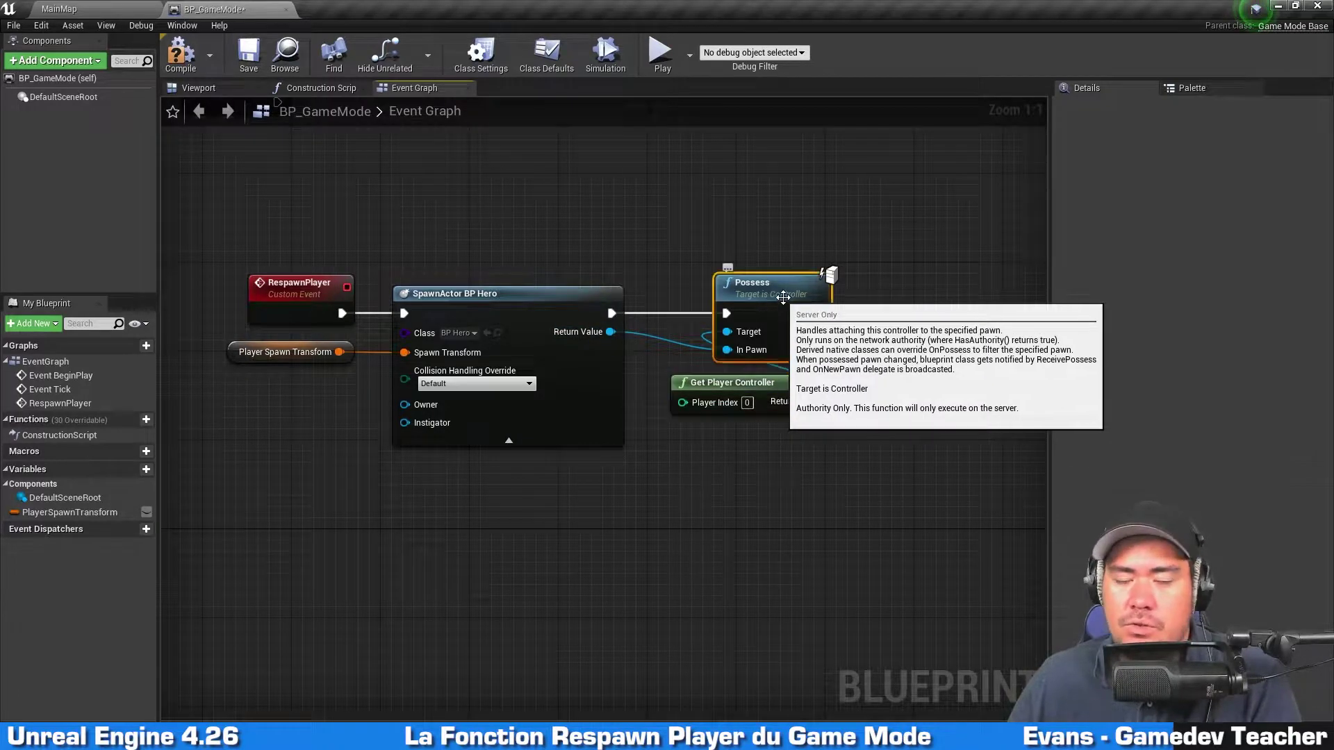
right_drag(937, 281, 941, 307)
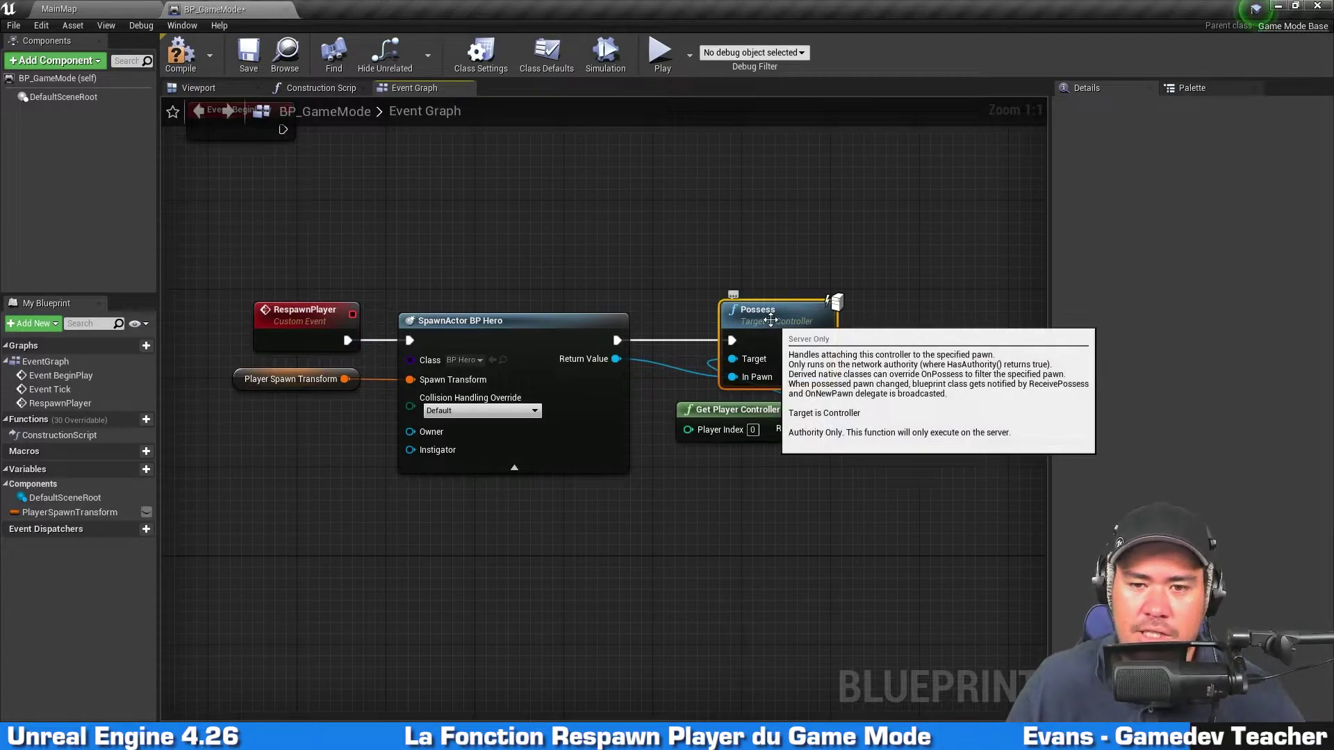
Add a short comment bubble to the Possess node.
click(733, 292)
click(740, 286)
text(Dire au controller du player de prend)
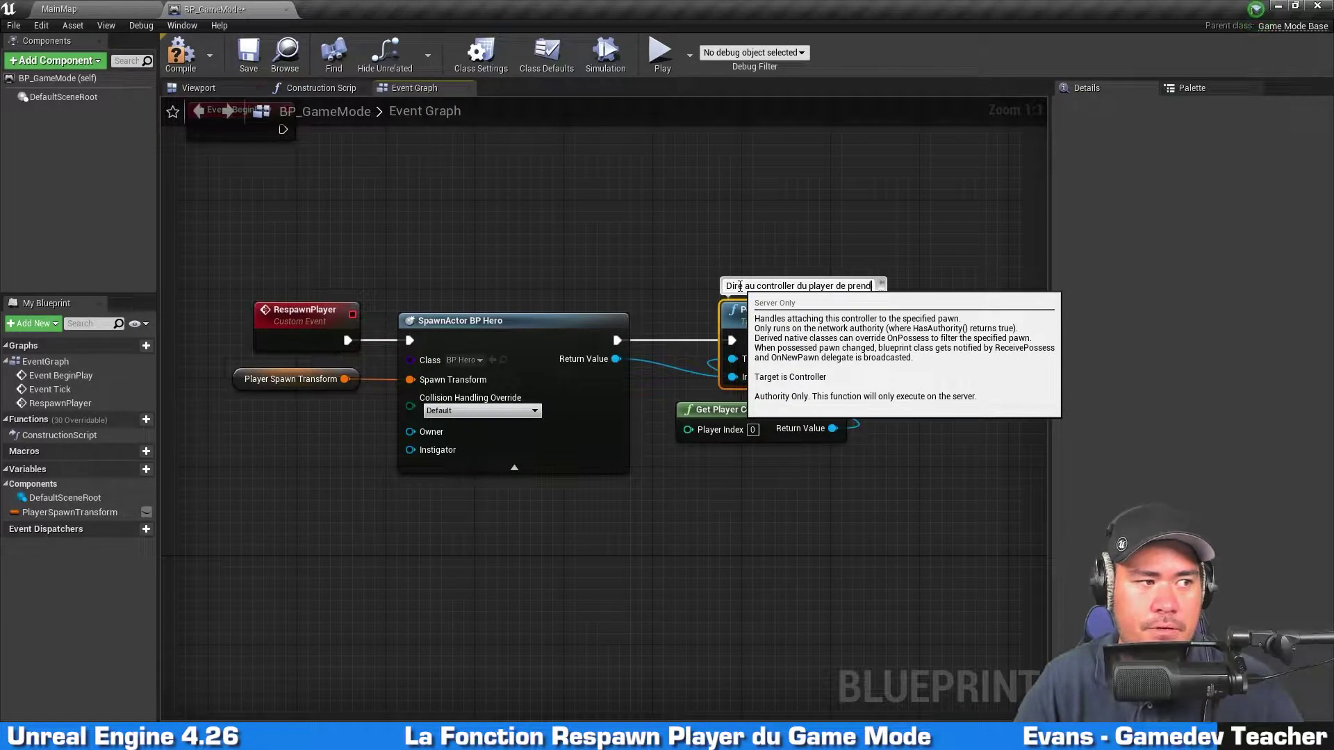
text(re possession du pawn)
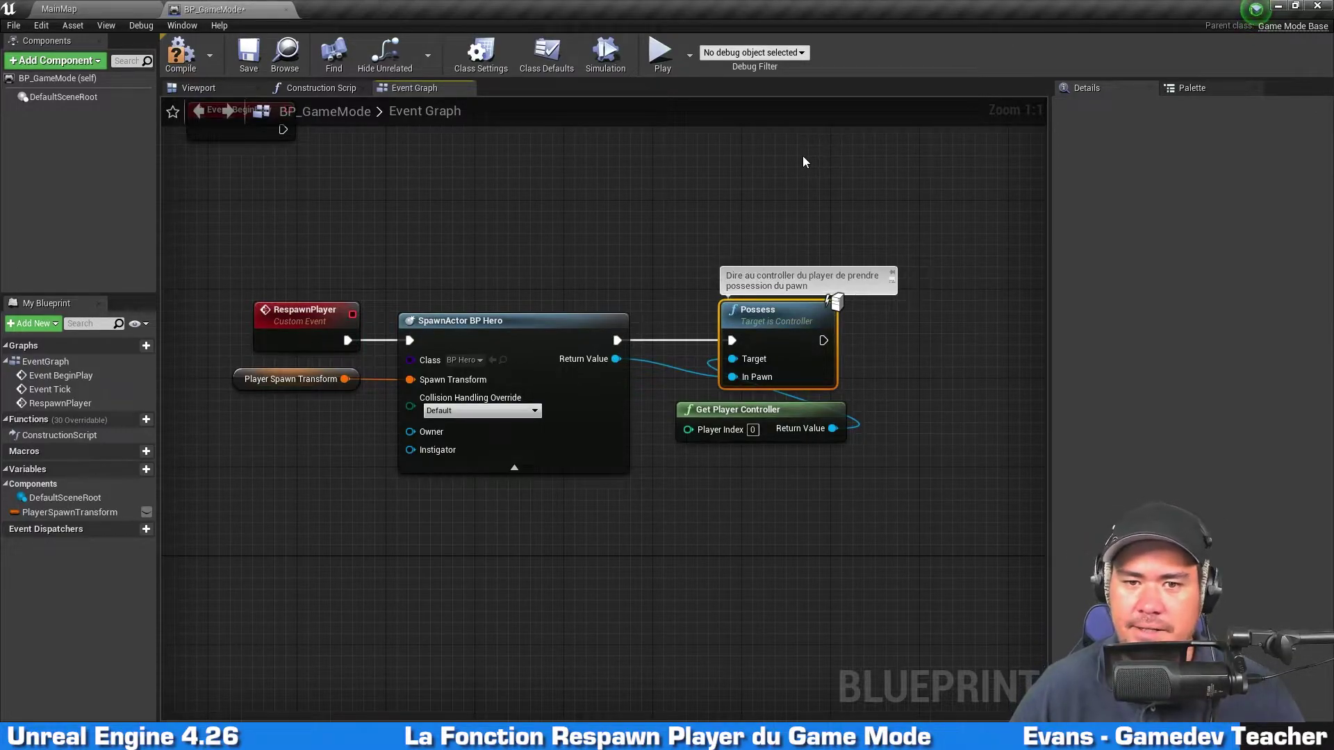
click(803, 159)
right_drag(407, 230, 412, 241)
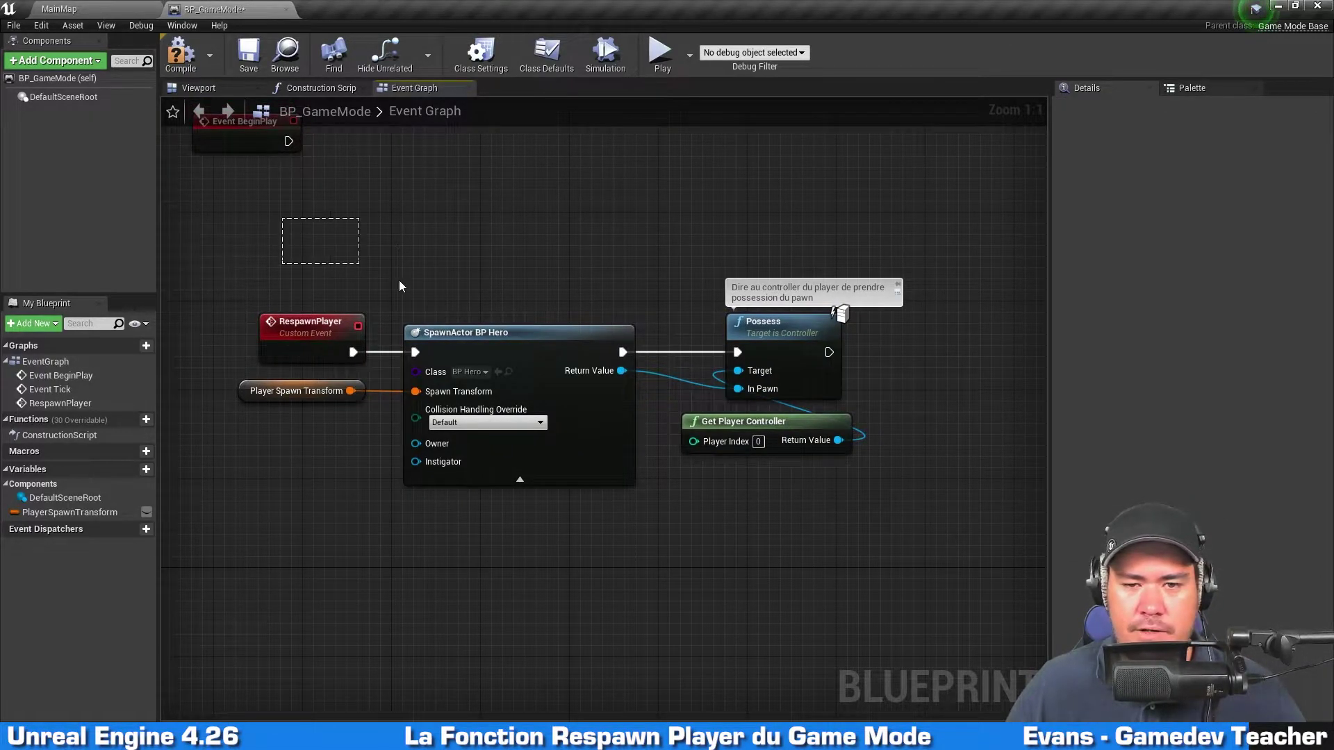
Frame the respawn nodes in a comment box about respawning the hero and attaching its controller.
drag(400, 286, 906, 572)
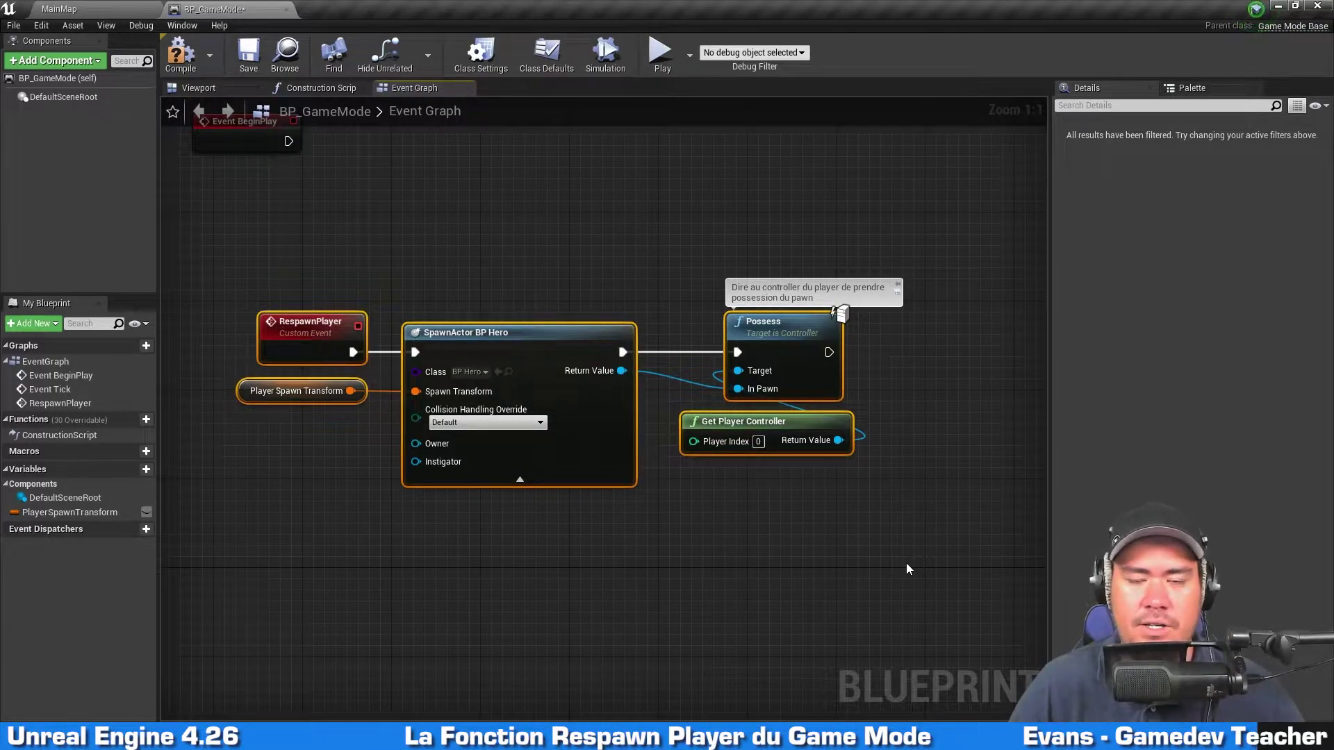
text(c)
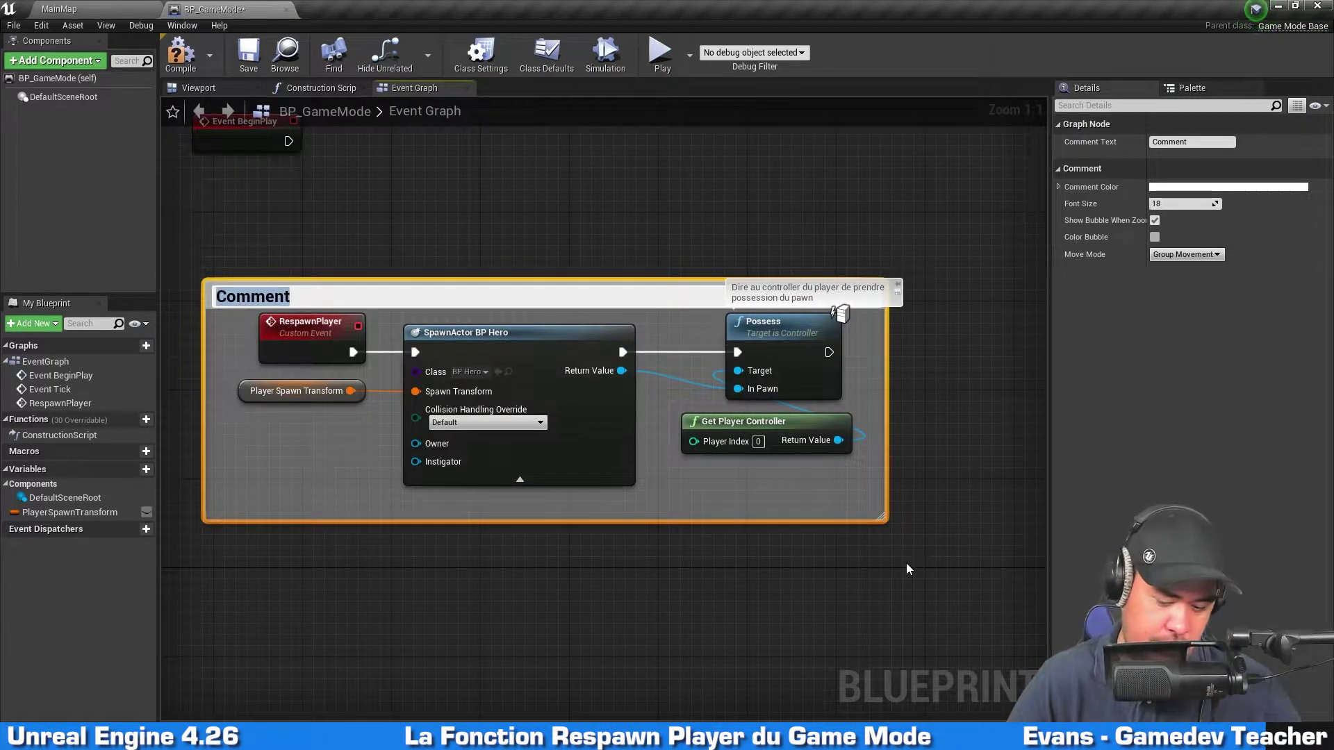
text(Fait réapparaitre e héros dans le monde et branche le contro)
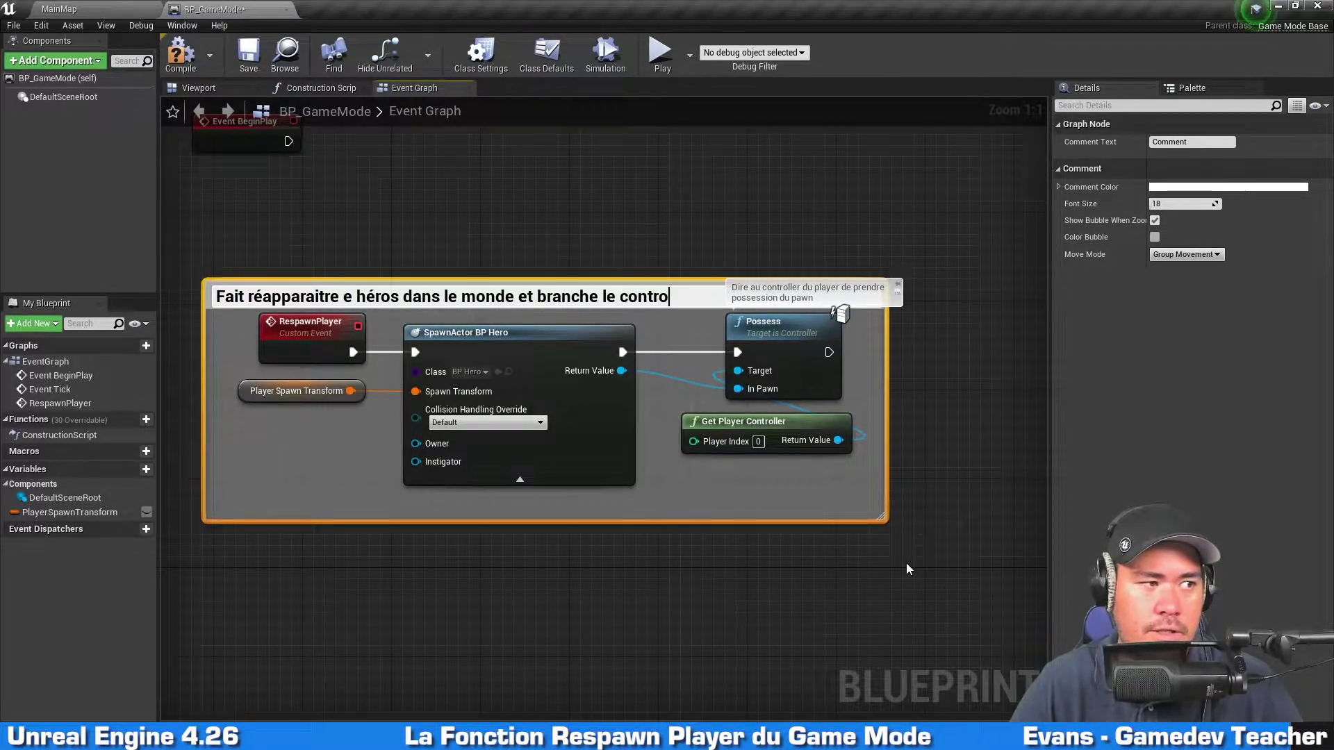
text(r lui)
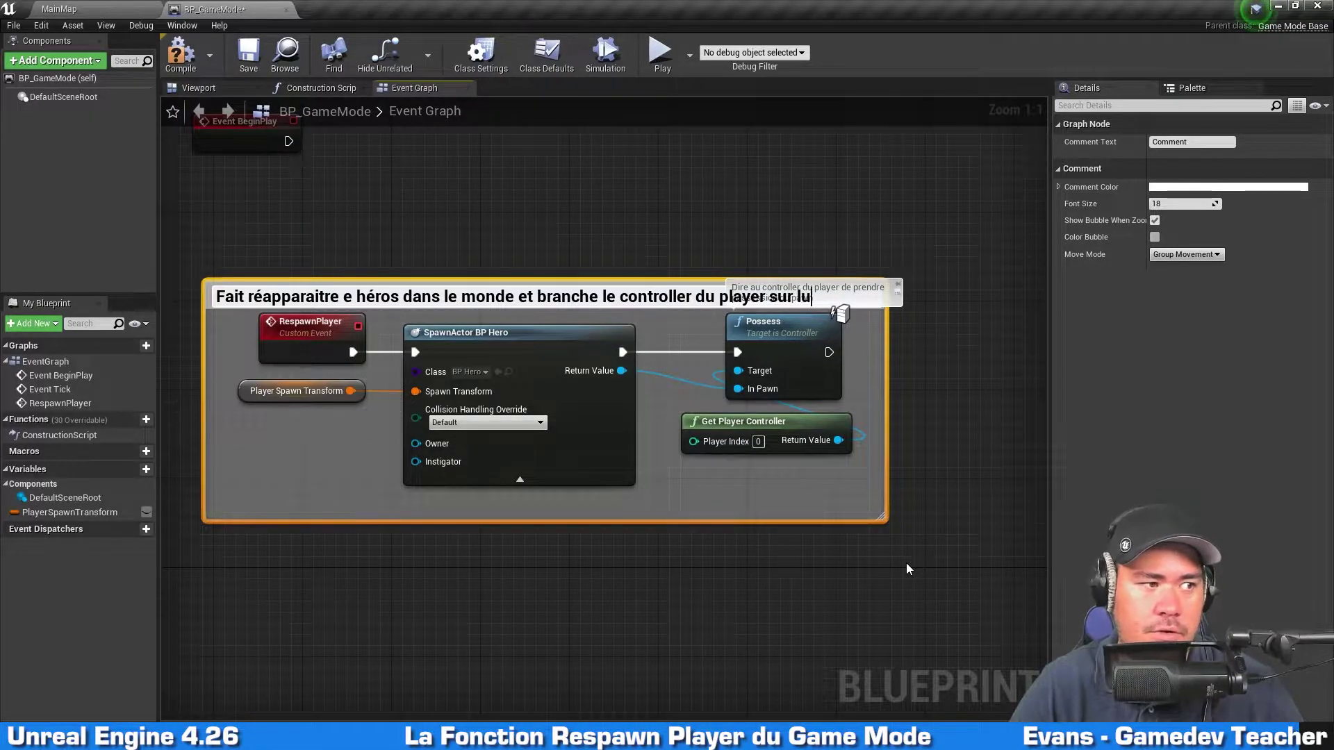
key(Return)
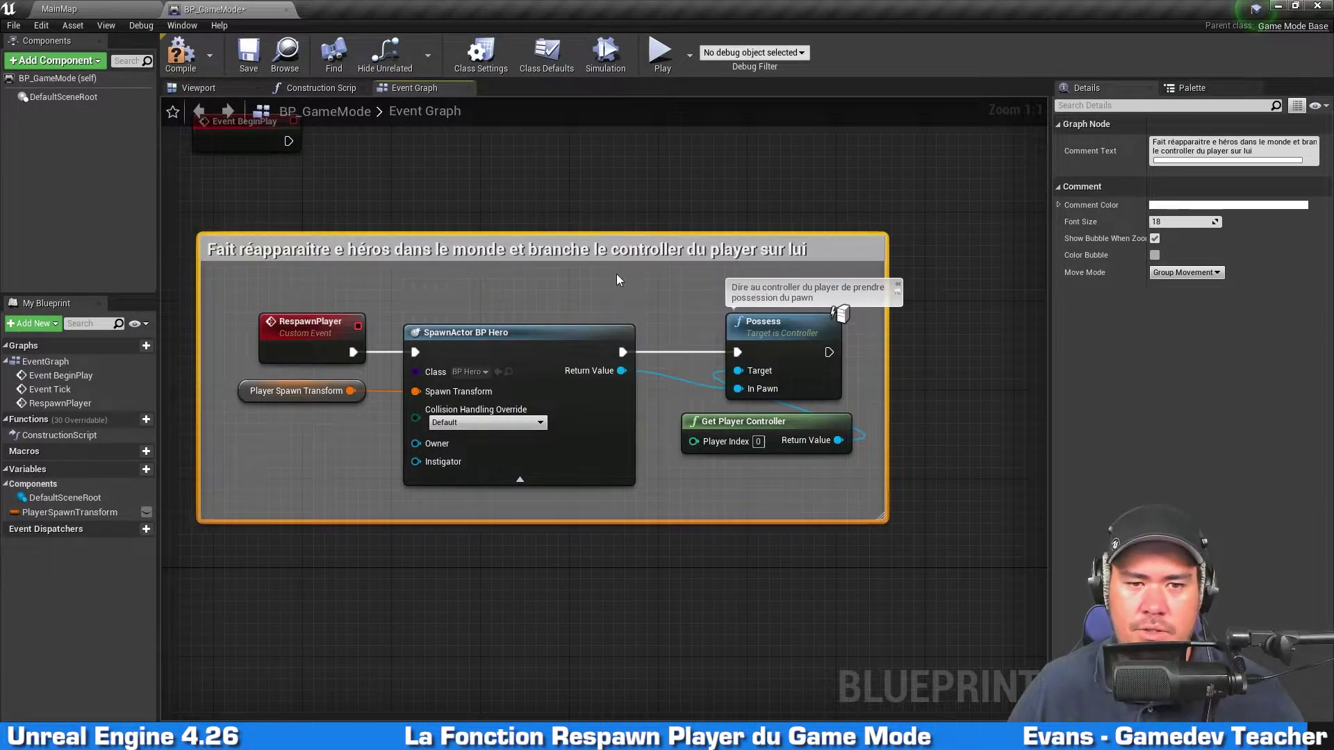
click(607, 286)
right_drag(607, 286, 704, 257)
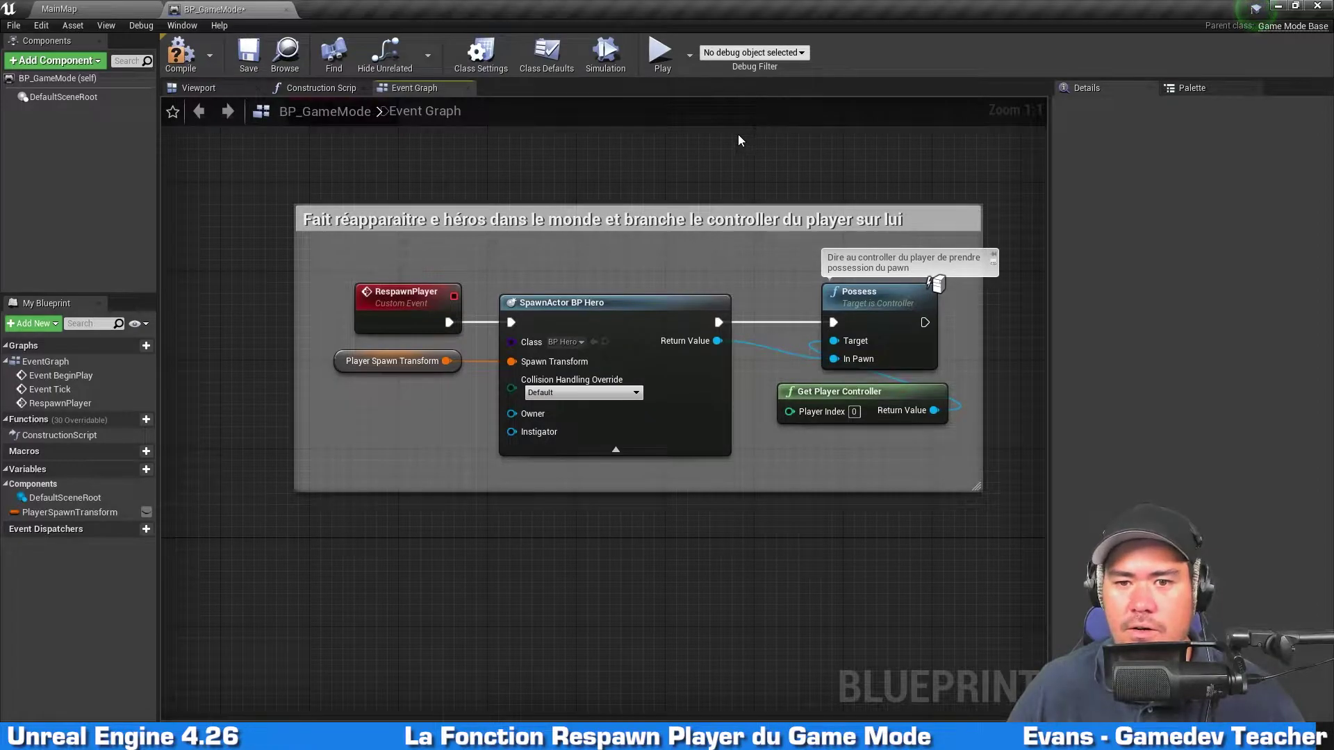
right_drag(868, 158, 811, 244)
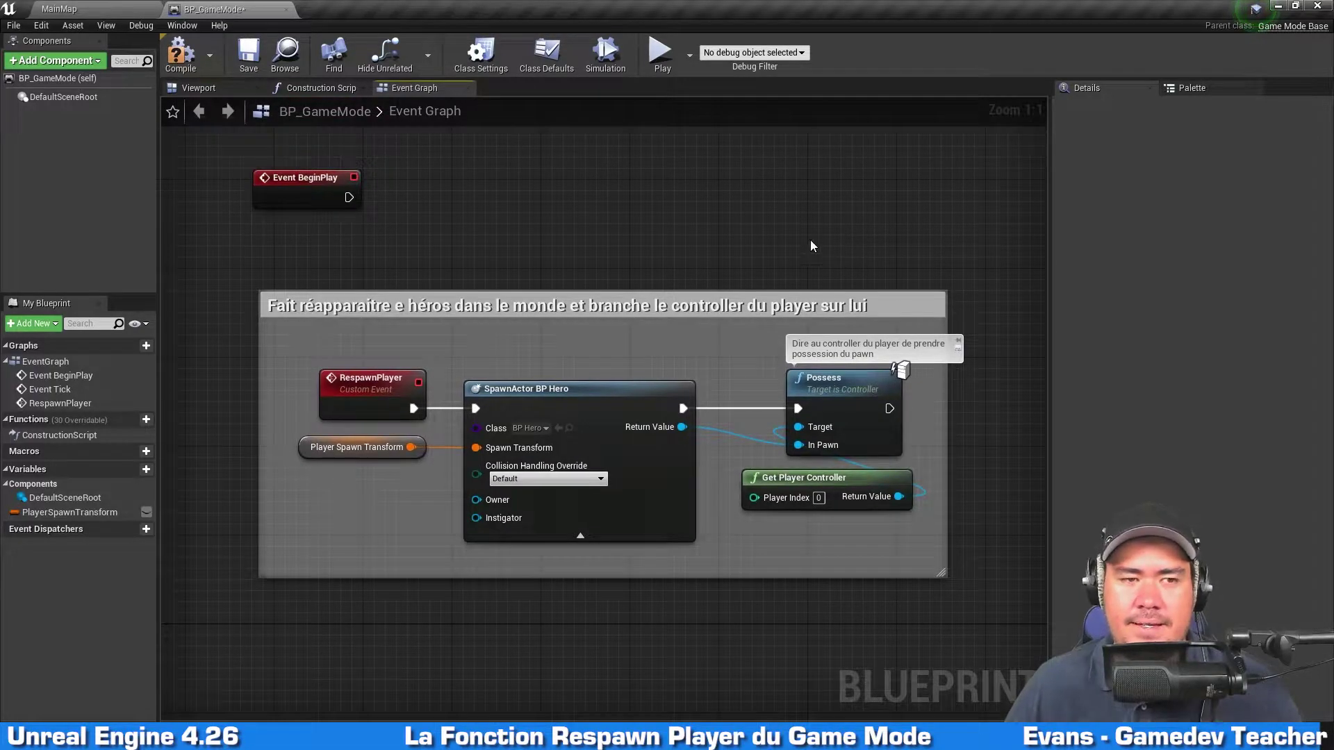
Compile and save BP_GameMode.
click(180, 61)
click(251, 67)
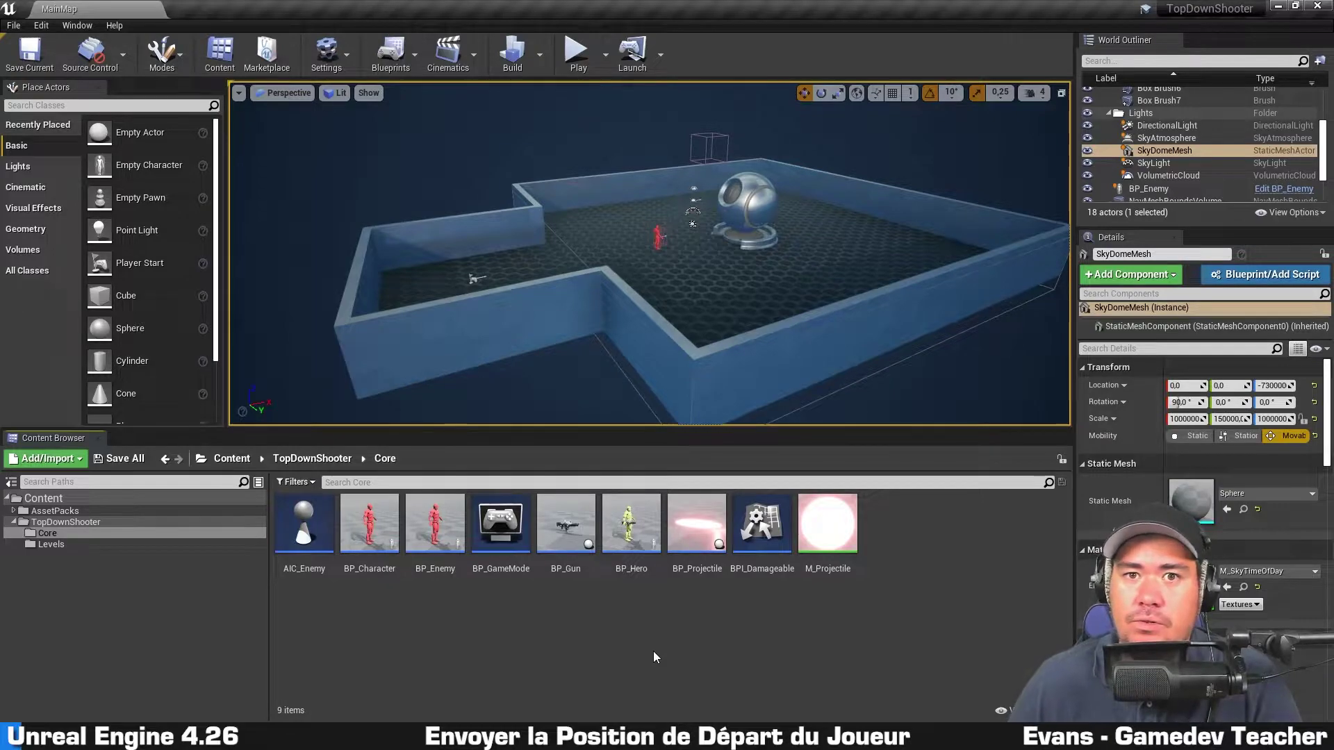
Open BP_Hero from the Content Browser, navigate to the Begin play comment and select it.
double_click(631, 531)
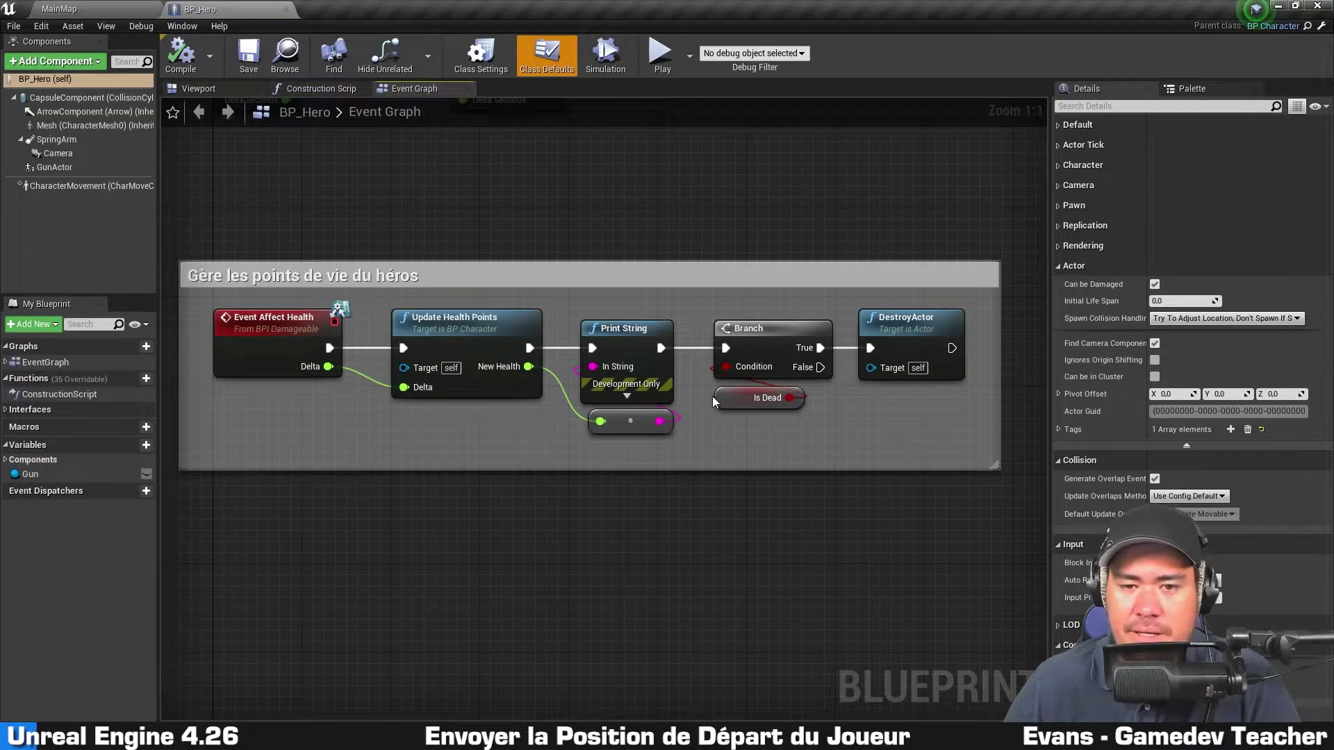
scroll(713, 402, down, 2)
mouse_move(833, 271)
right_down()
mouse_move(598, 492)
mouse_move(592, 577)
right_up()
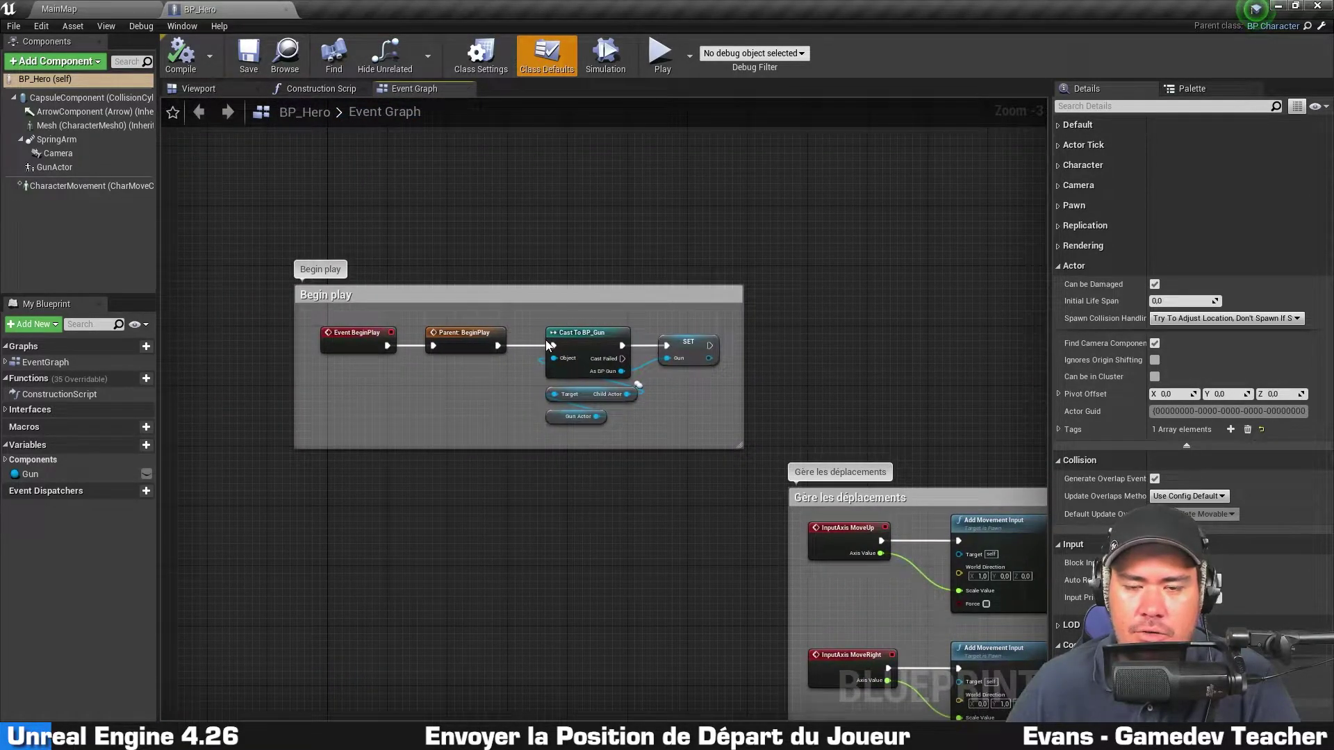
scroll(546, 345, down, 6)
scroll(550, 358, up, 7)
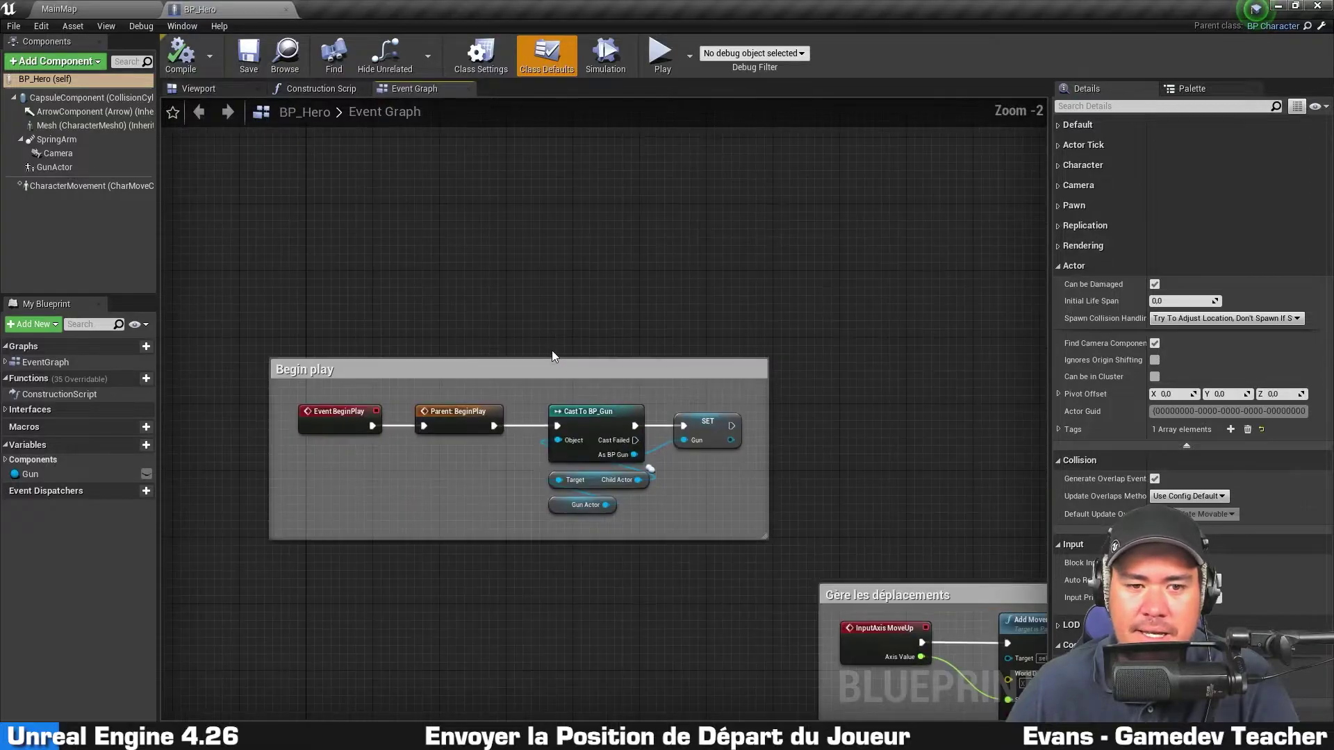
right_drag(551, 350, 538, 427)
click(555, 441)
Rearrange the Begin play comment and nodes, moving Cast and SET right to make room.
drag(556, 442, 544, 217)
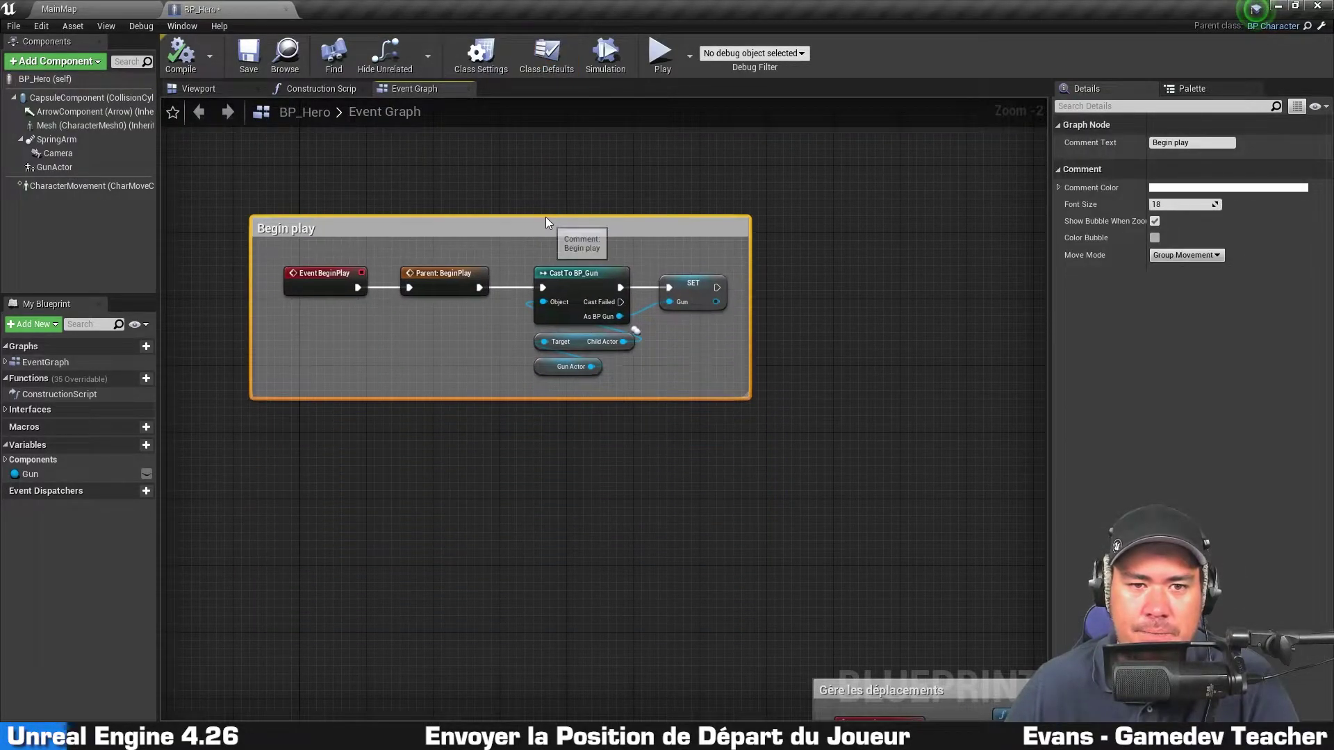
scroll(489, 395, up, 2)
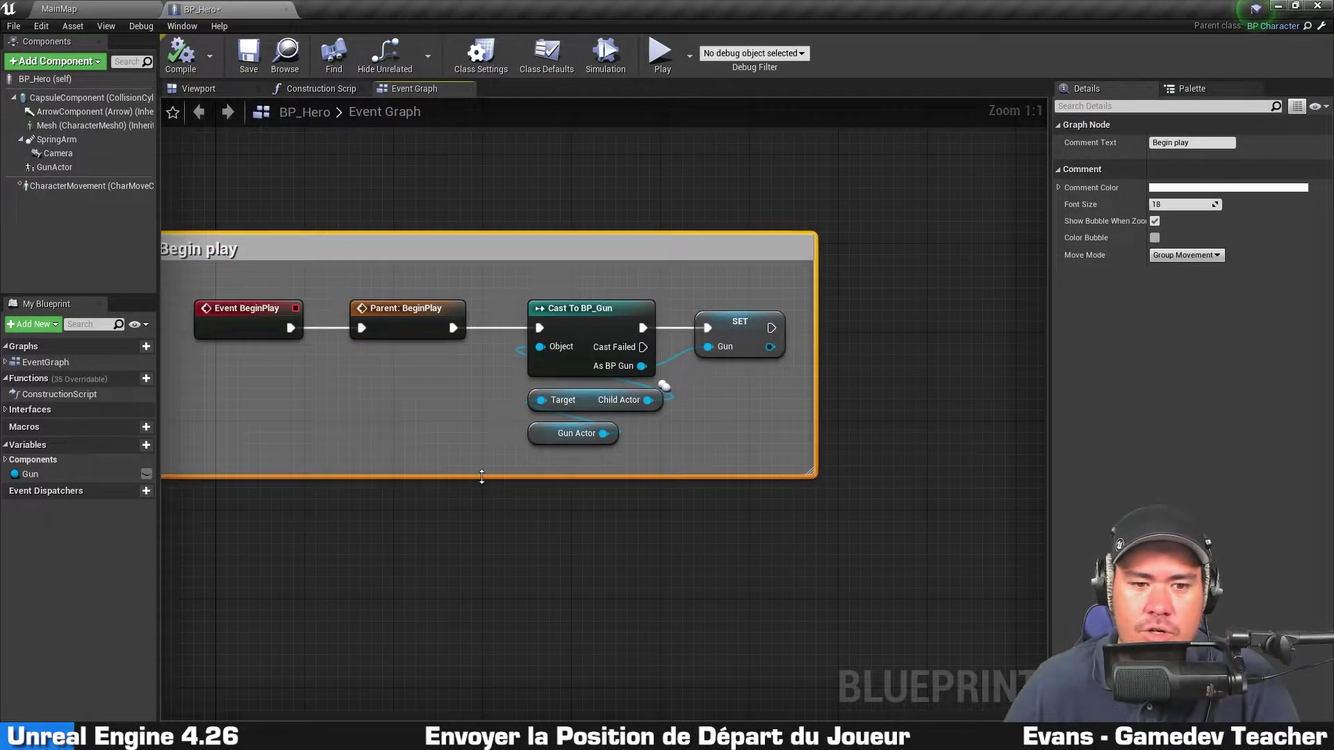
drag(481, 477, 482, 264)
click(372, 411)
mouse_move(372, 411)
right_down()
mouse_move(545, 362)
mouse_move(493, 308)
right_up()
scroll(544, 362, down, 2)
mouse_move(413, 355)
mouse_down()
mouse_move(800, 187)
mouse_move(692, 240)
mouse_up()
click(814, 387)
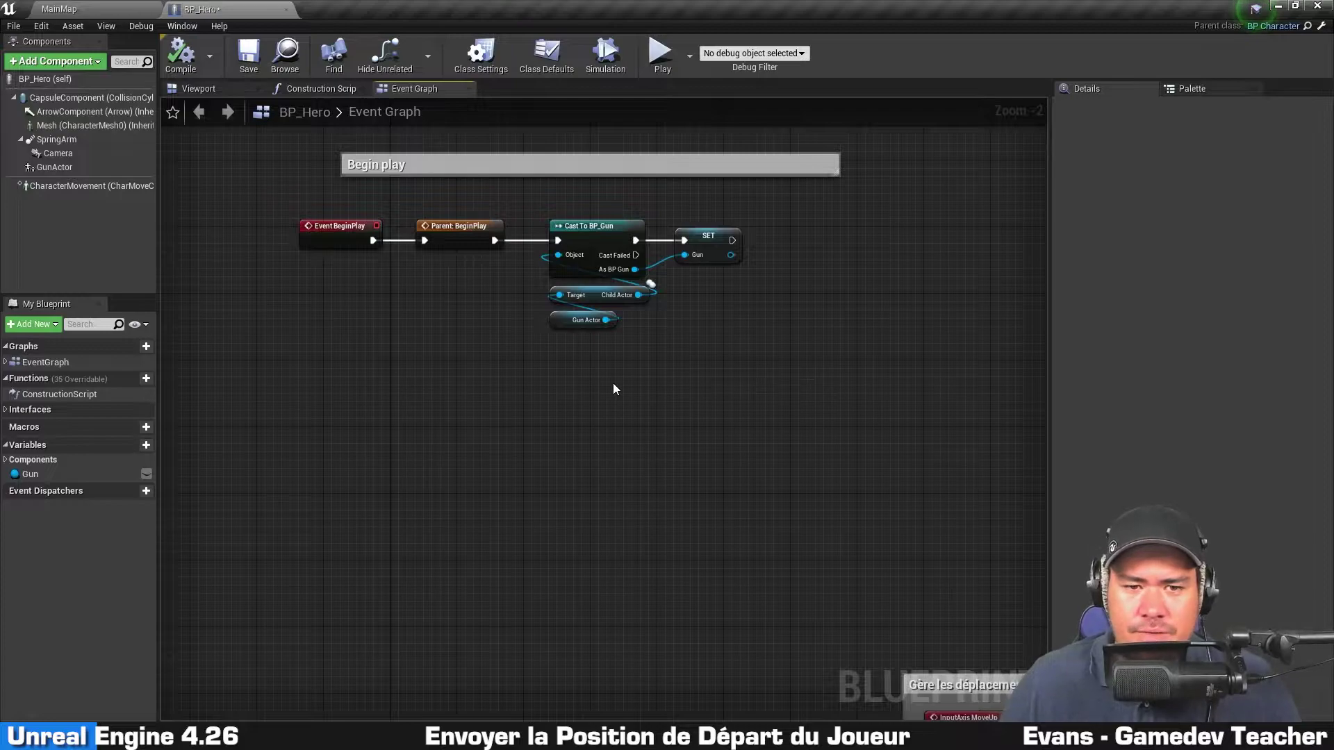
mouse_move(690, 372)
mouse_down()
mouse_move(552, 219)
mouse_move(754, 233)
mouse_up()
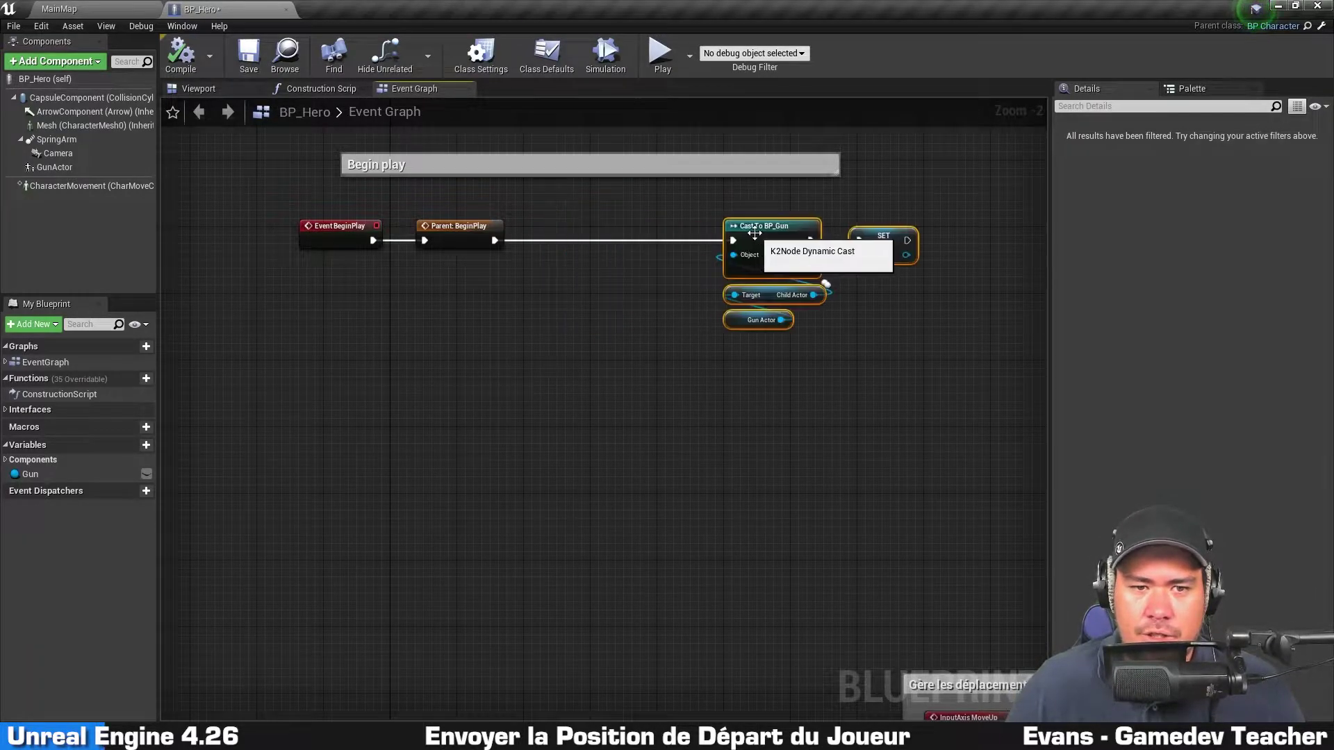
Insert a Sequence node after Parent: BeginPlay and move the Begin play comment above.
drag(495, 240, 556, 240)
text(sequen)
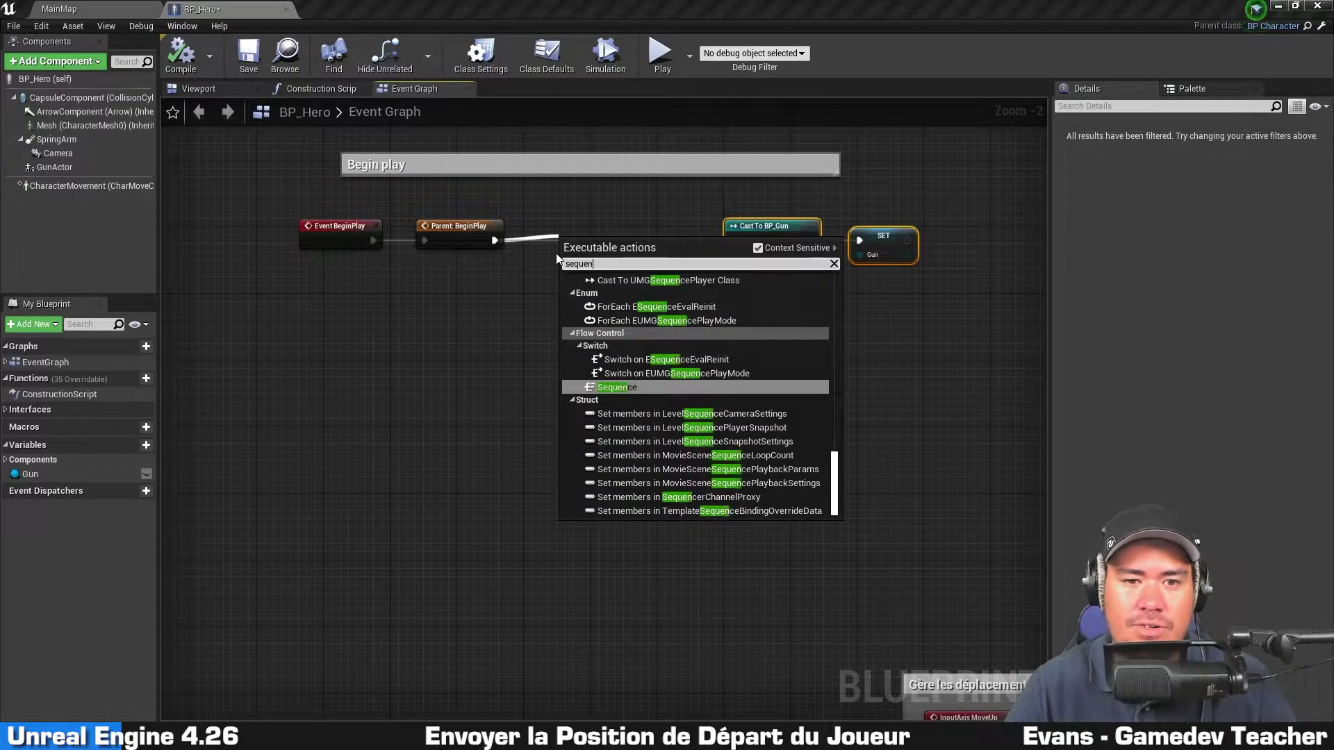
key(Return)
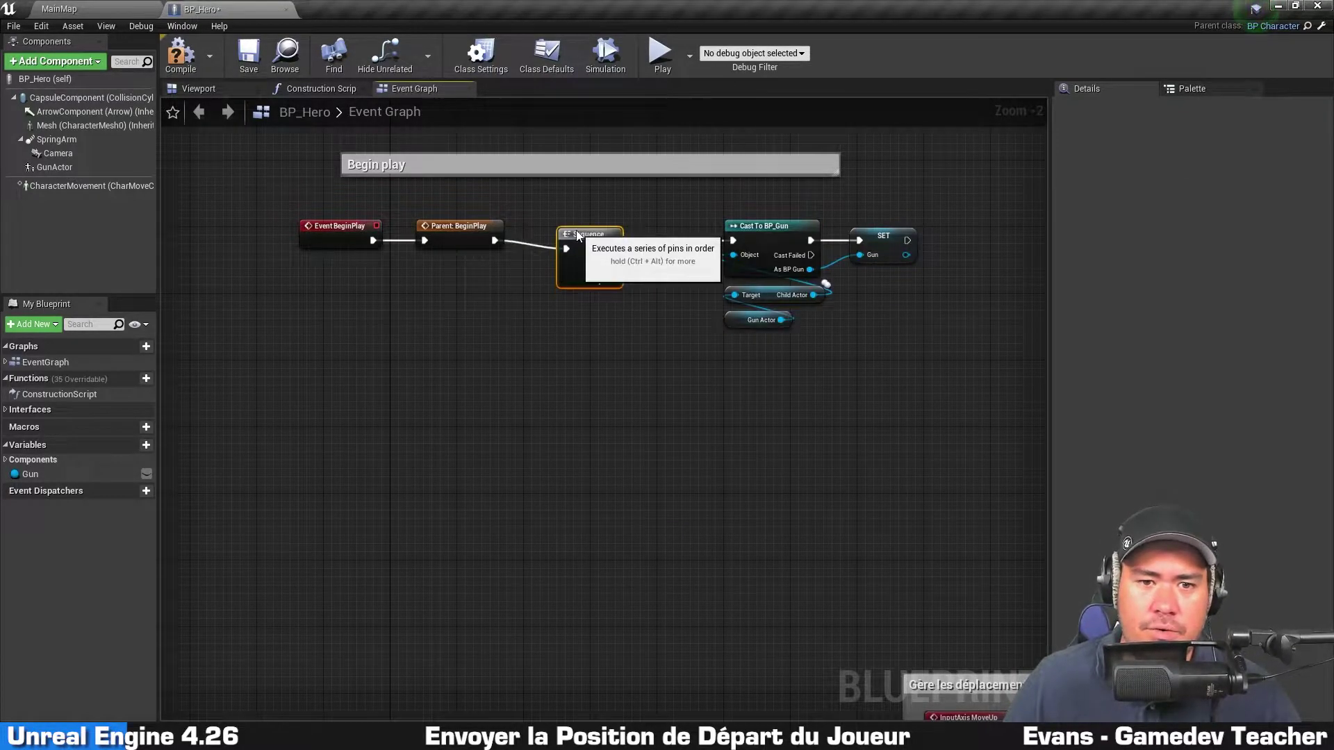
right_drag(387, 393, 384, 435)
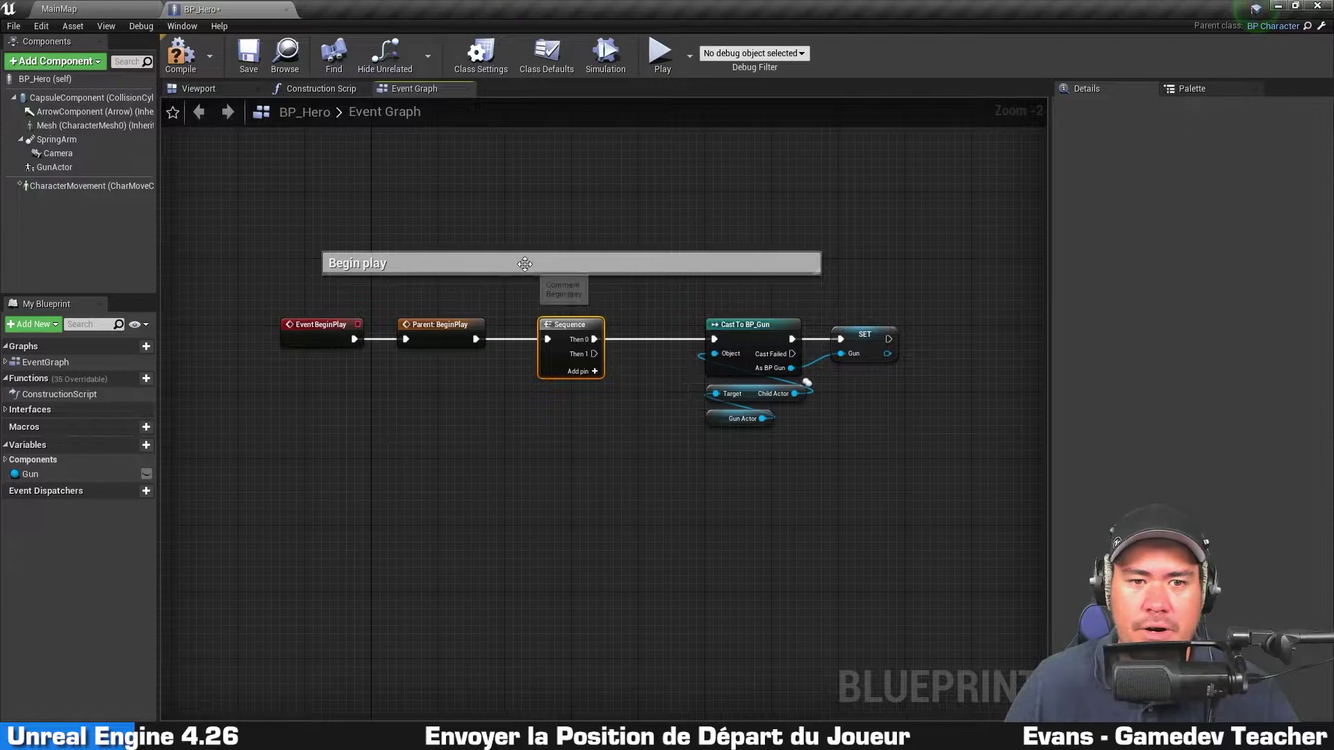
drag(534, 258, 528, 161)
click(466, 211)
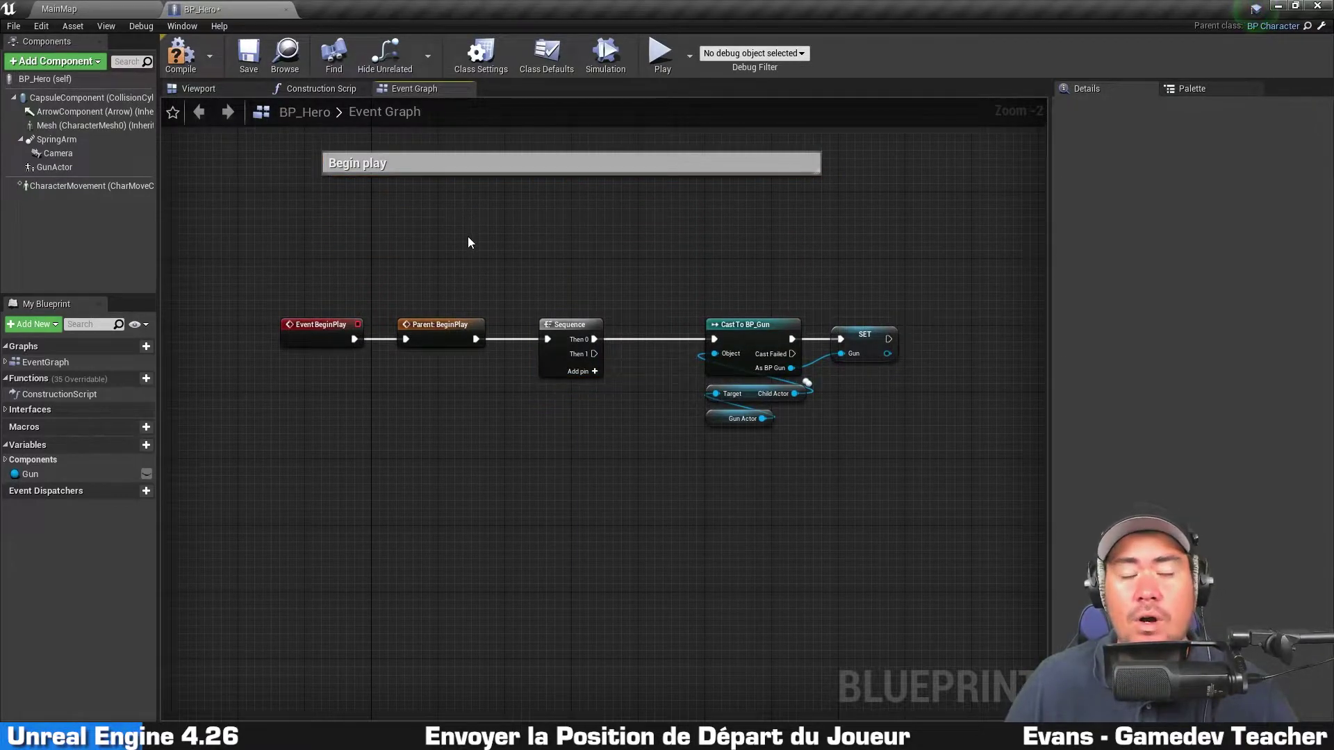
scroll(515, 361, up, 2)
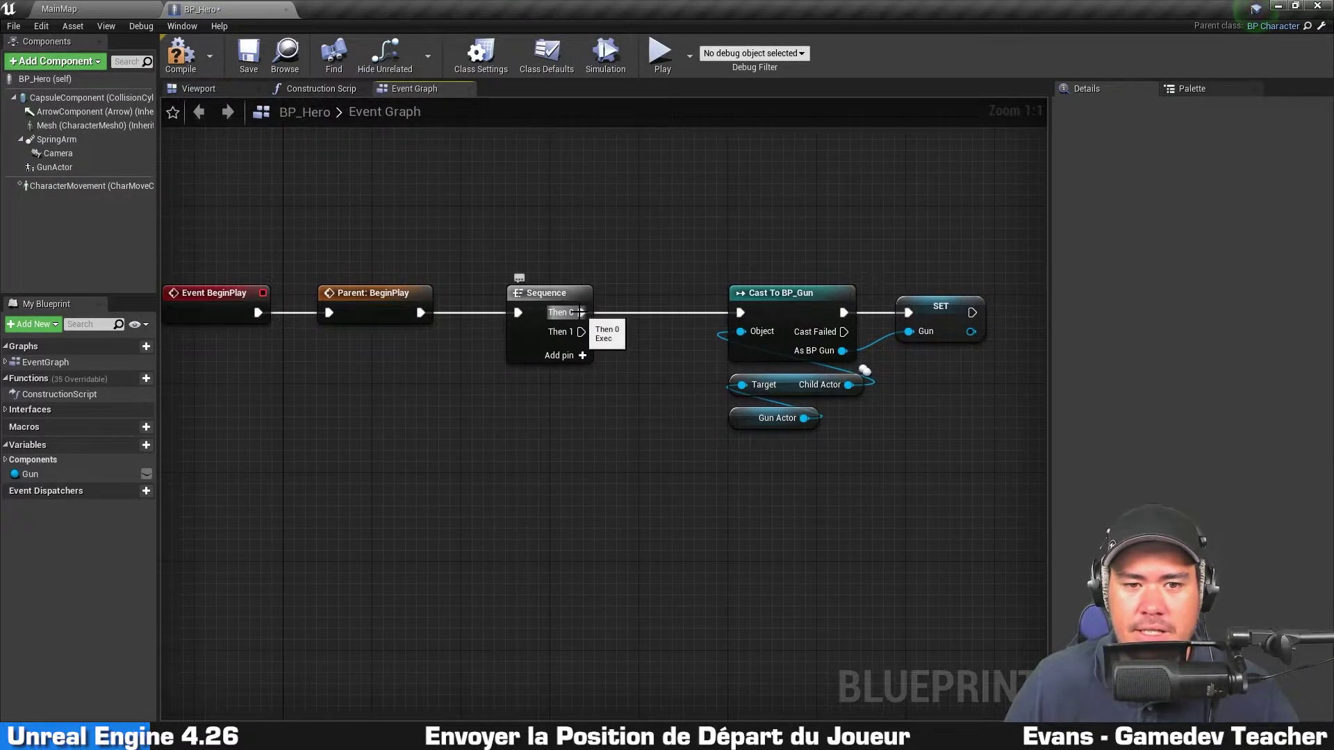
Add a Then 2 output to the Sequence node.
mouse_move(581, 332)
mouse_down()
mouse_move(707, 502)
mouse_move(539, 464)
mouse_up()
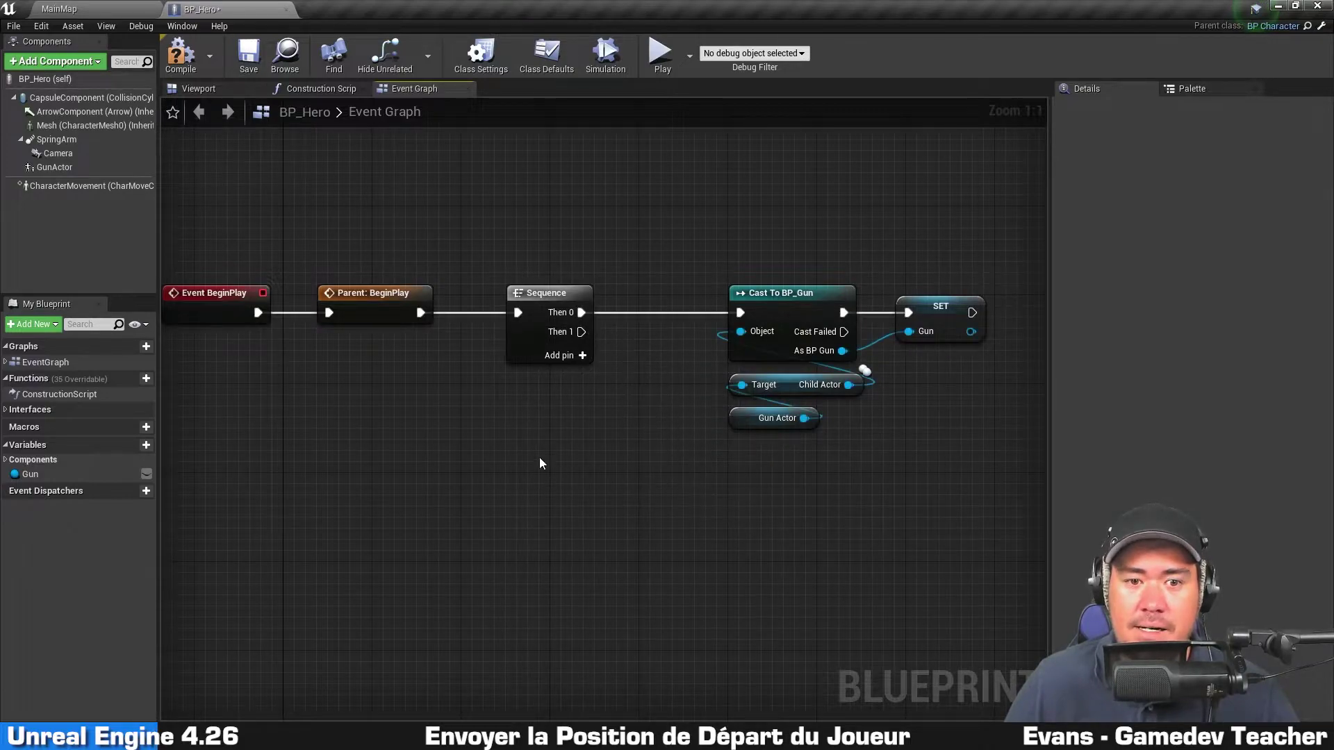
click(582, 355)
mouse_move(580, 331)
mouse_down()
mouse_move(604, 448)
mouse_move(601, 438)
mouse_up()
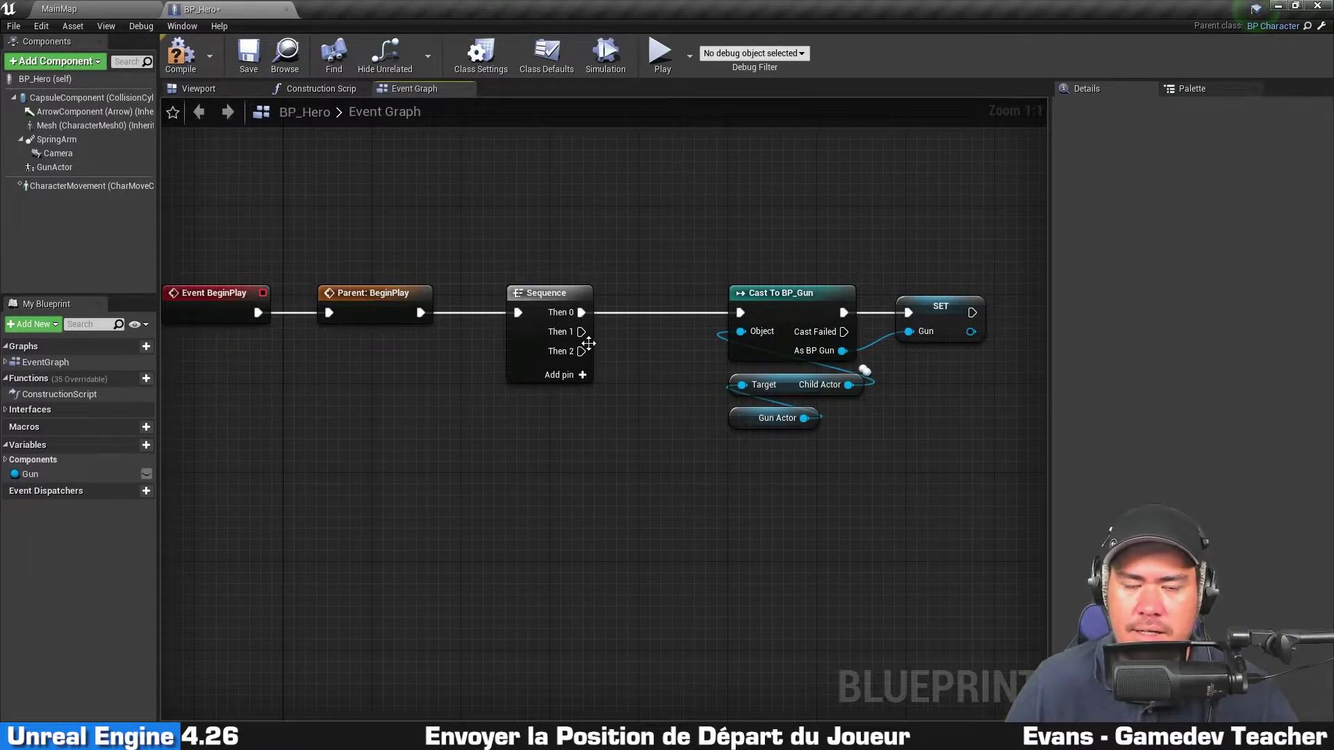
Add a reroute knot on the Then 0 wire commented 'Initialisation du gun'.
right_drag(718, 465, 628, 495)
mouse_move(619, 512)
mouse_down()
mouse_move(861, 313)
mouse_move(926, 181)
mouse_up()
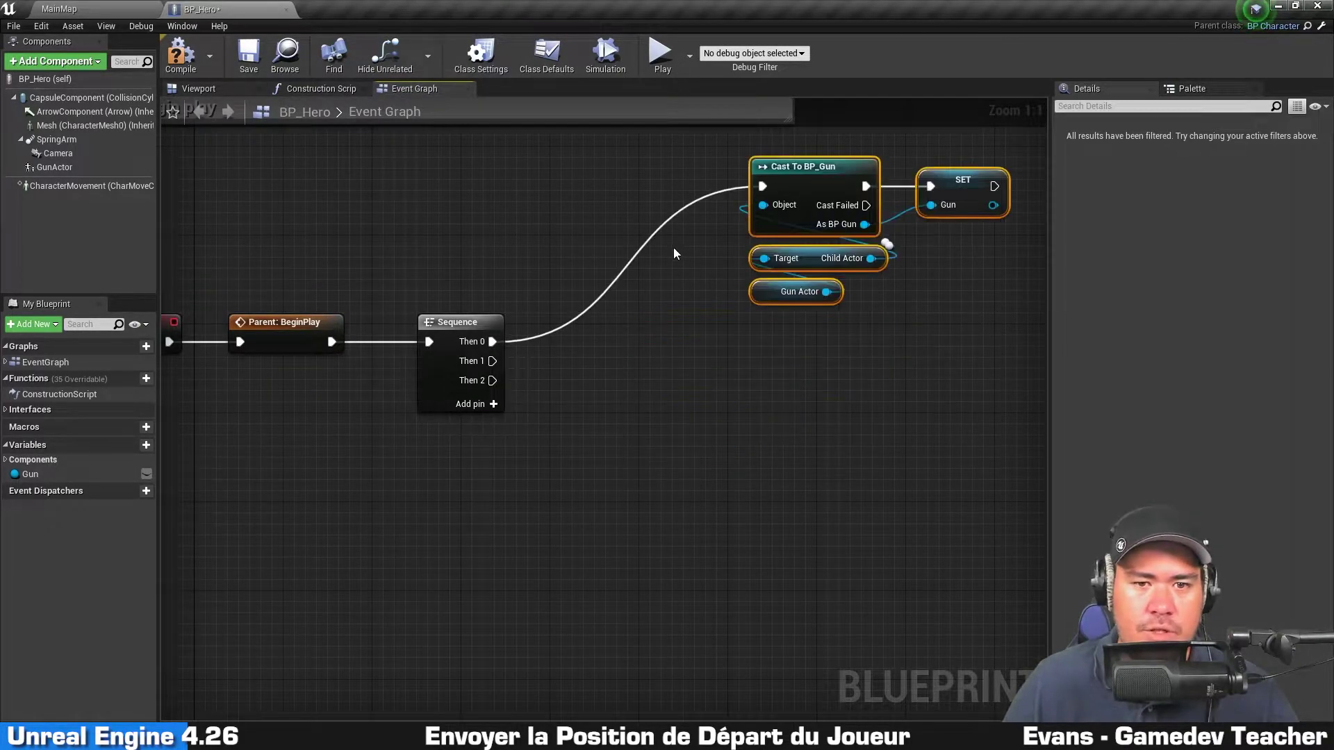
double_click(646, 246)
drag(643, 229, 607, 187)
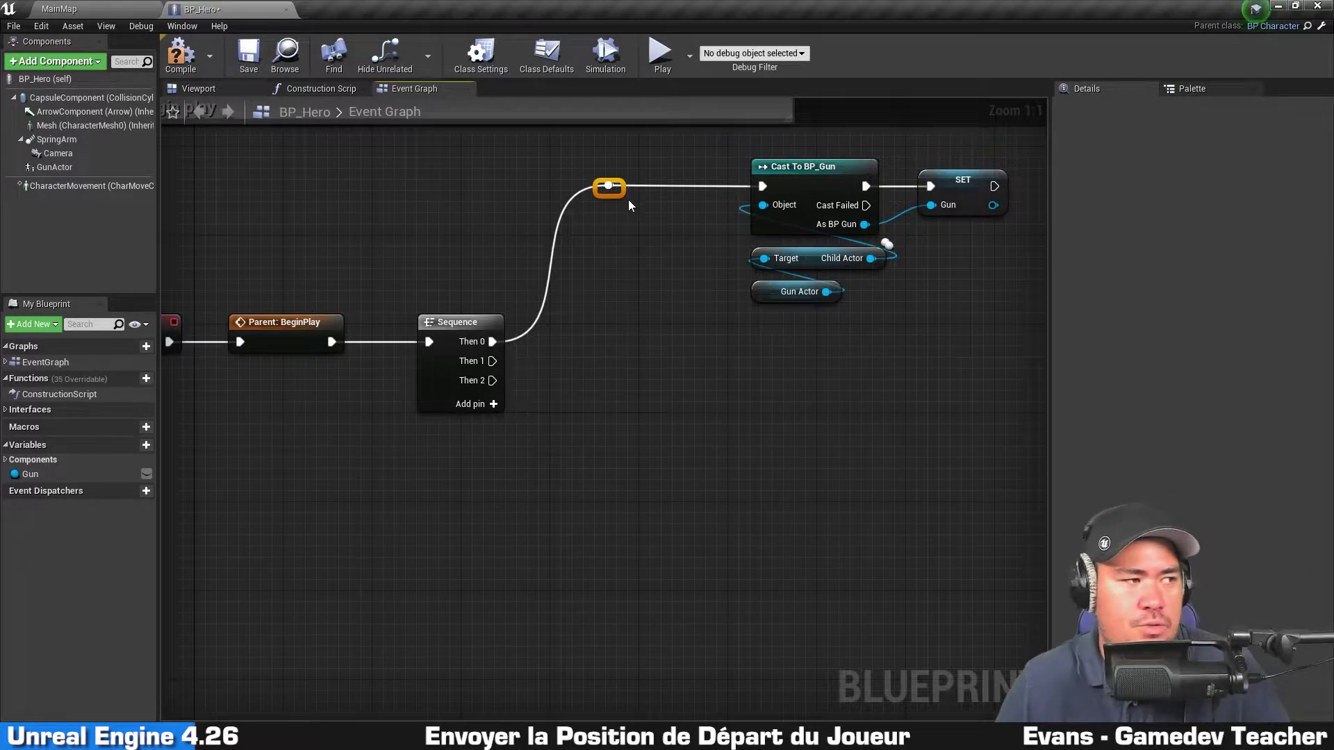
right_click(607, 188)
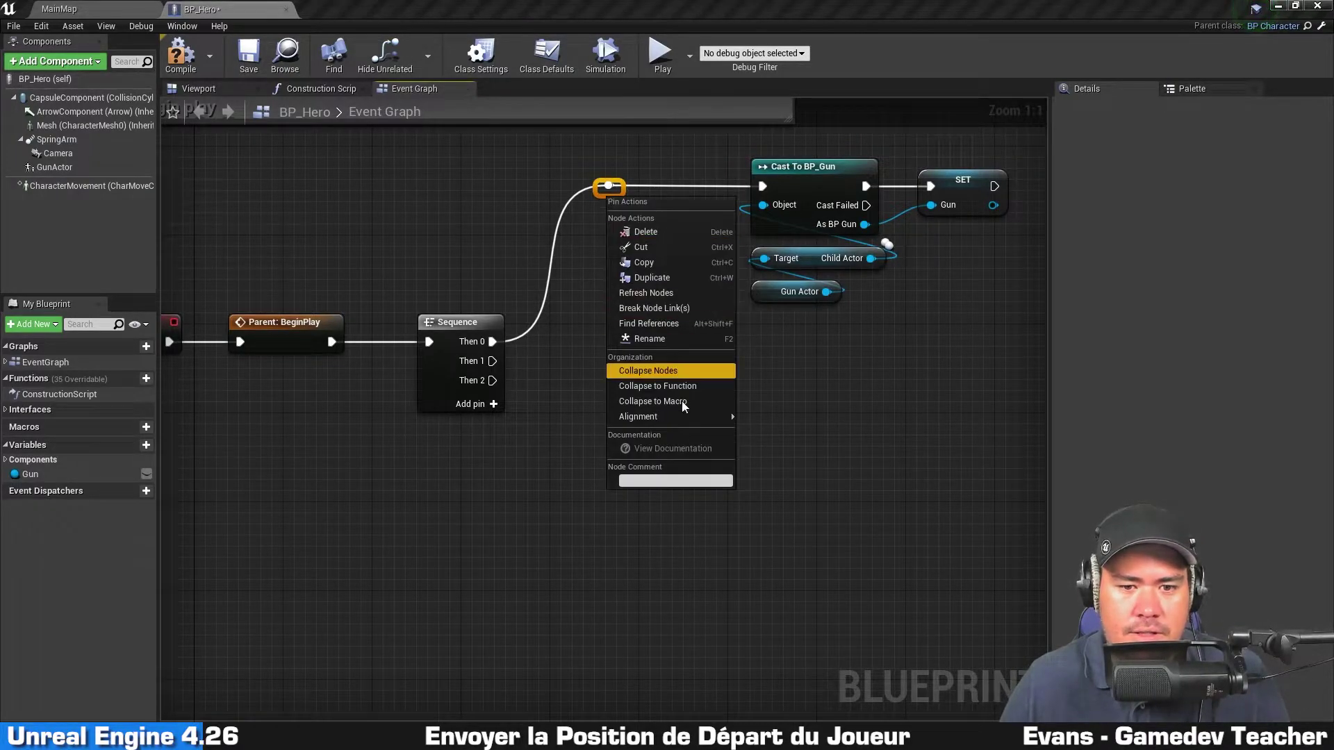
text(Initialisation du gun)
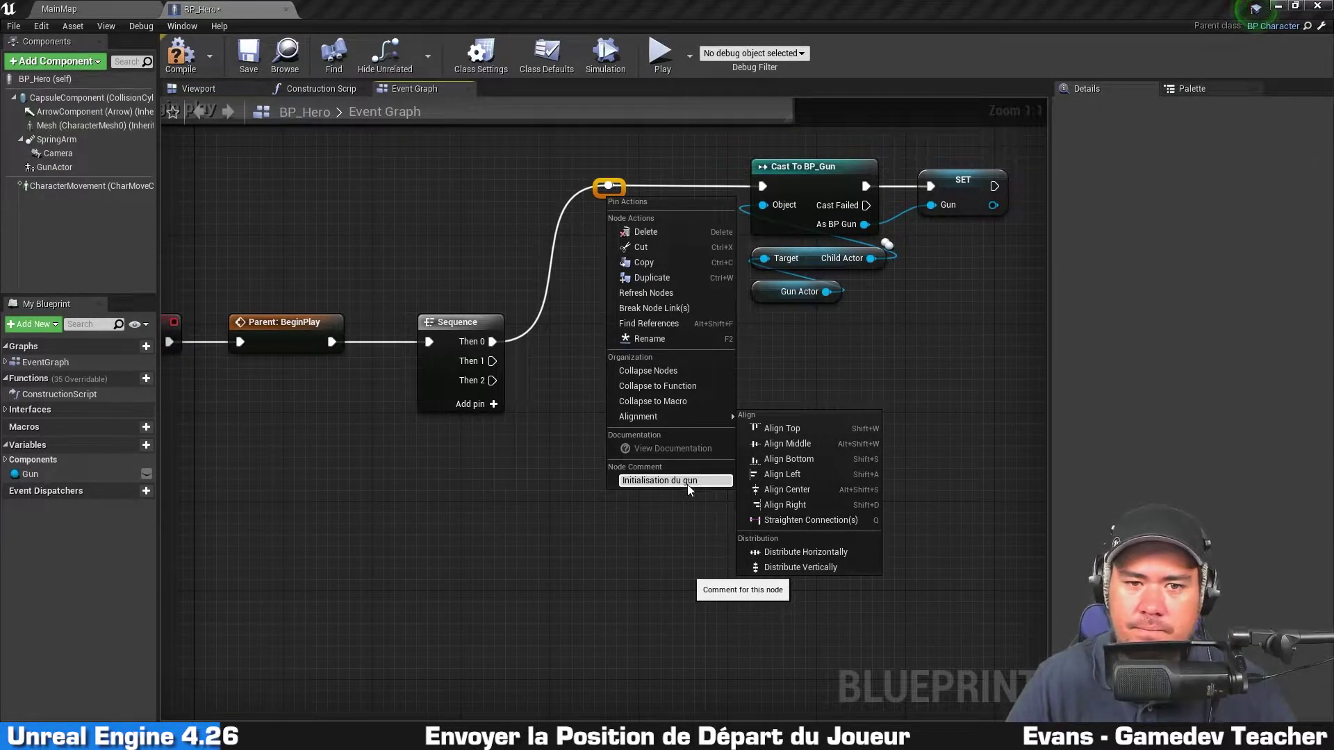
key(Return)
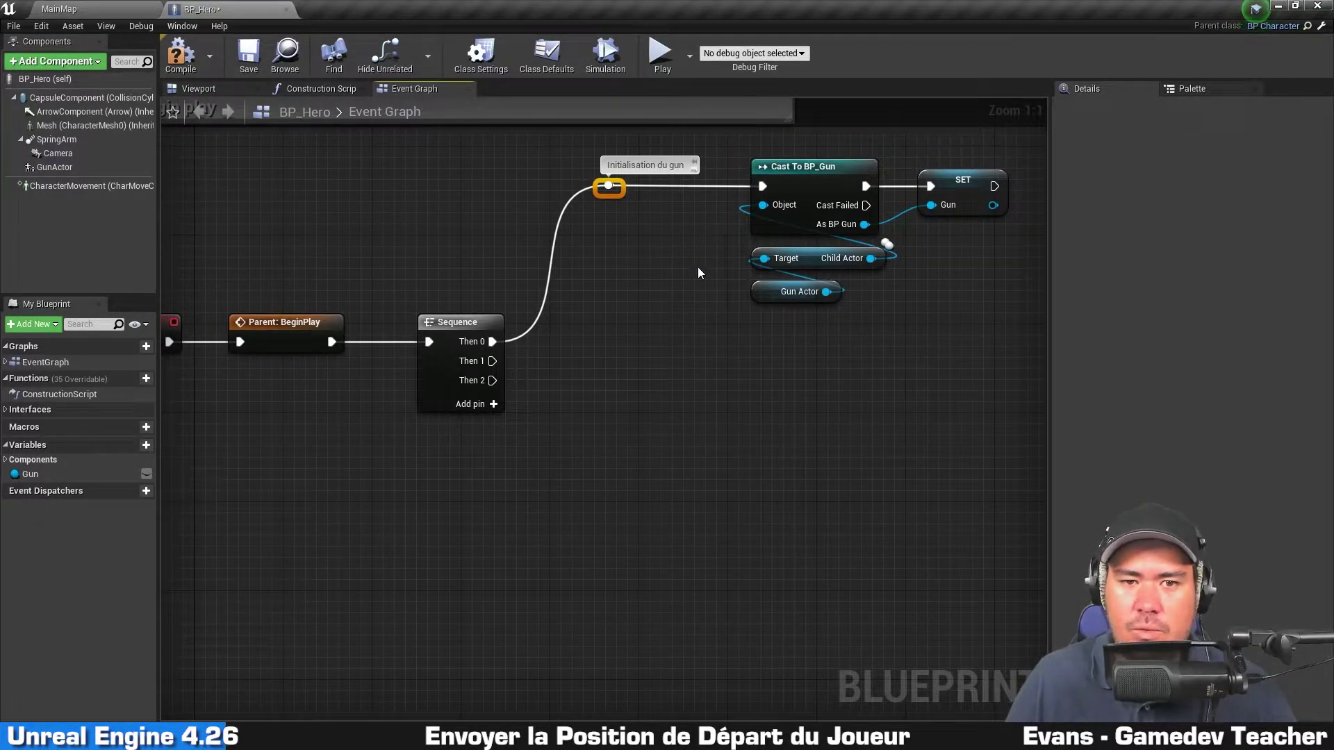
Add a reroute knot at the end of Then 1, commented 'Envoie la position initiale au game mode'.
right_drag(698, 267, 495, 350)
drag(656, 384, 958, 209)
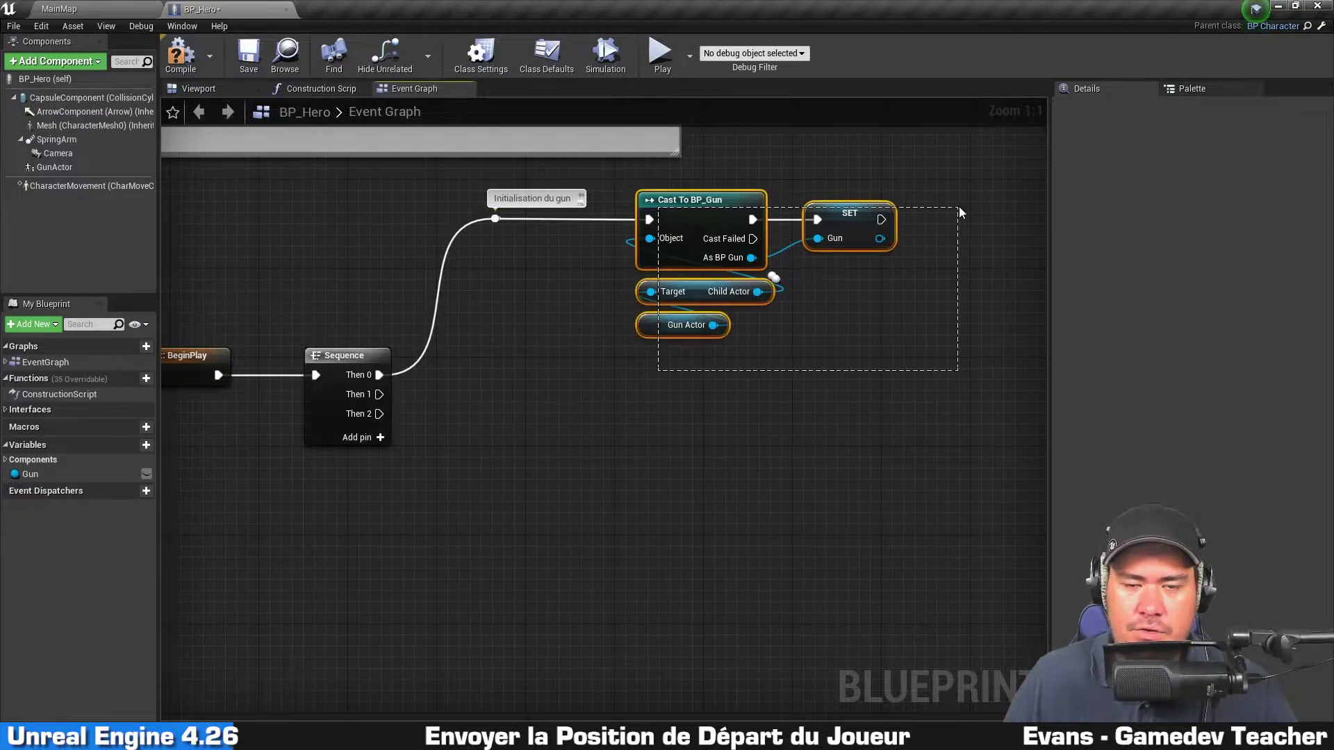
right_drag(524, 417, 530, 352)
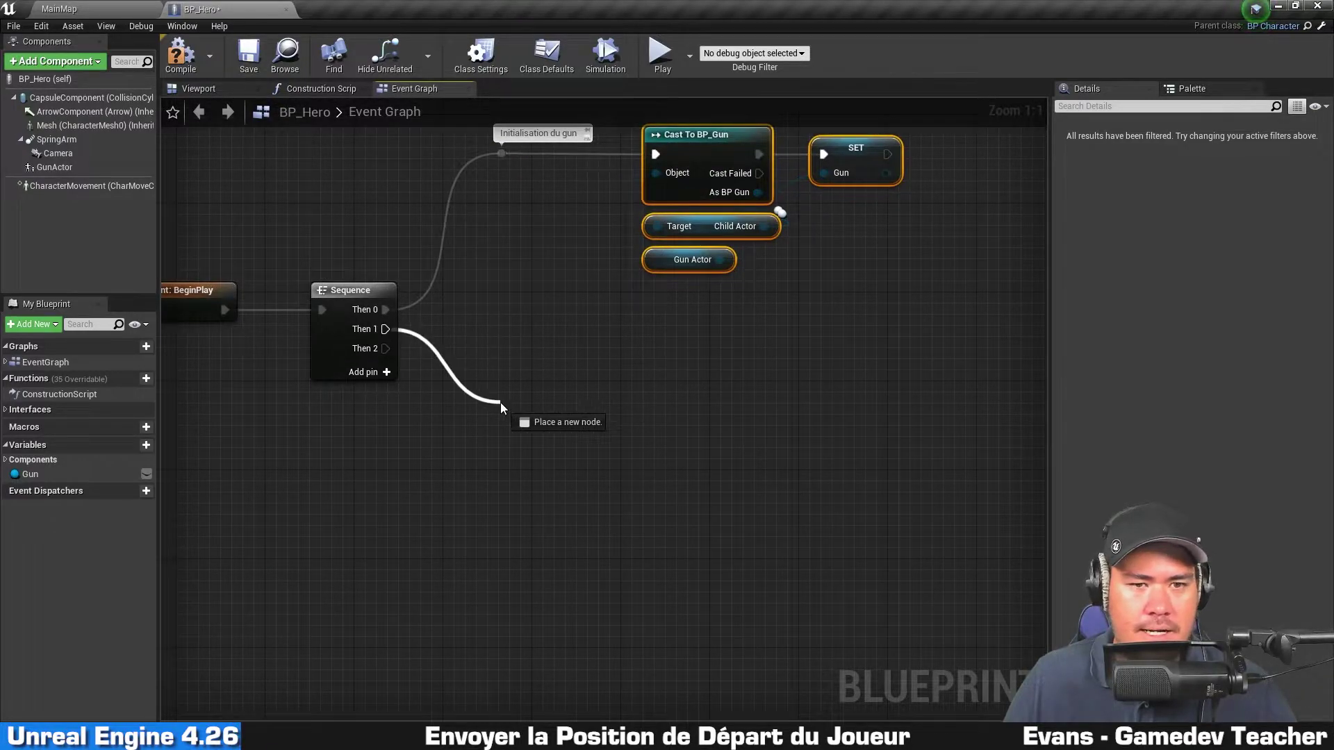
drag(387, 330, 501, 403)
text(rer)
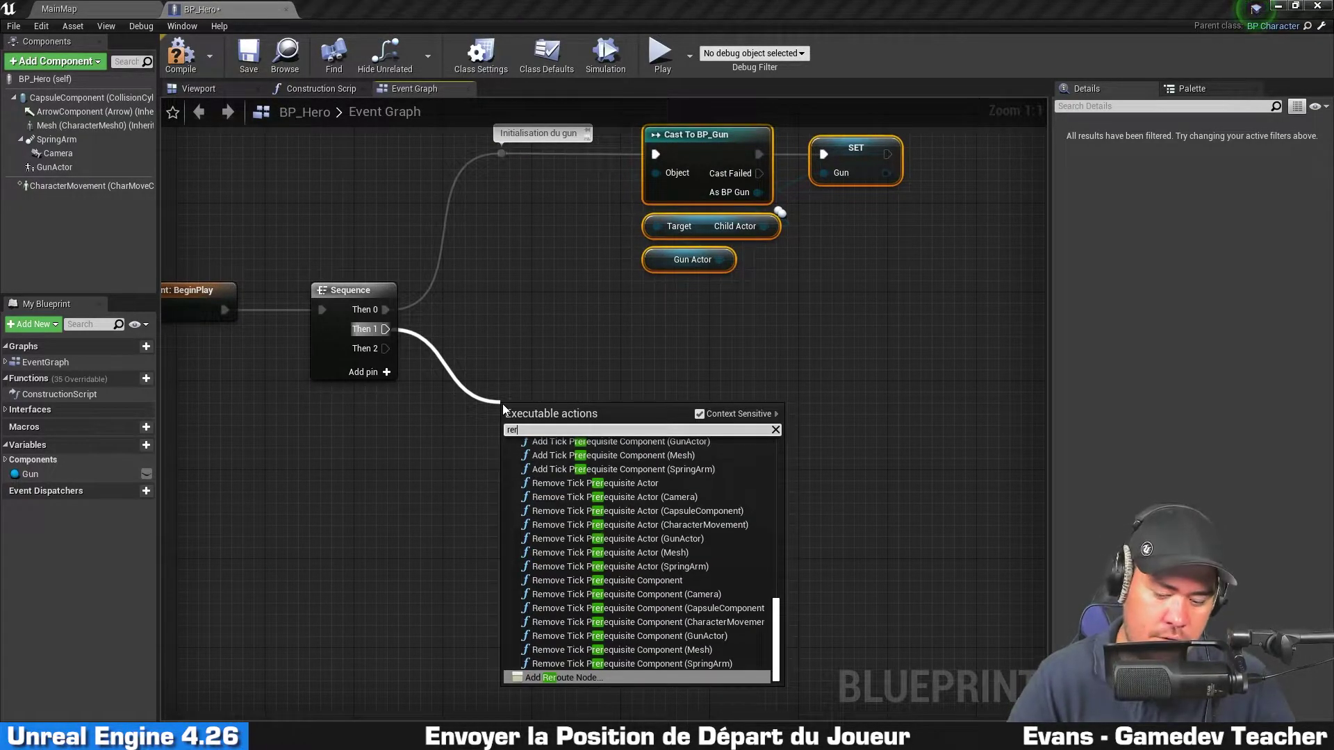
key(Return)
drag(514, 409, 512, 410)
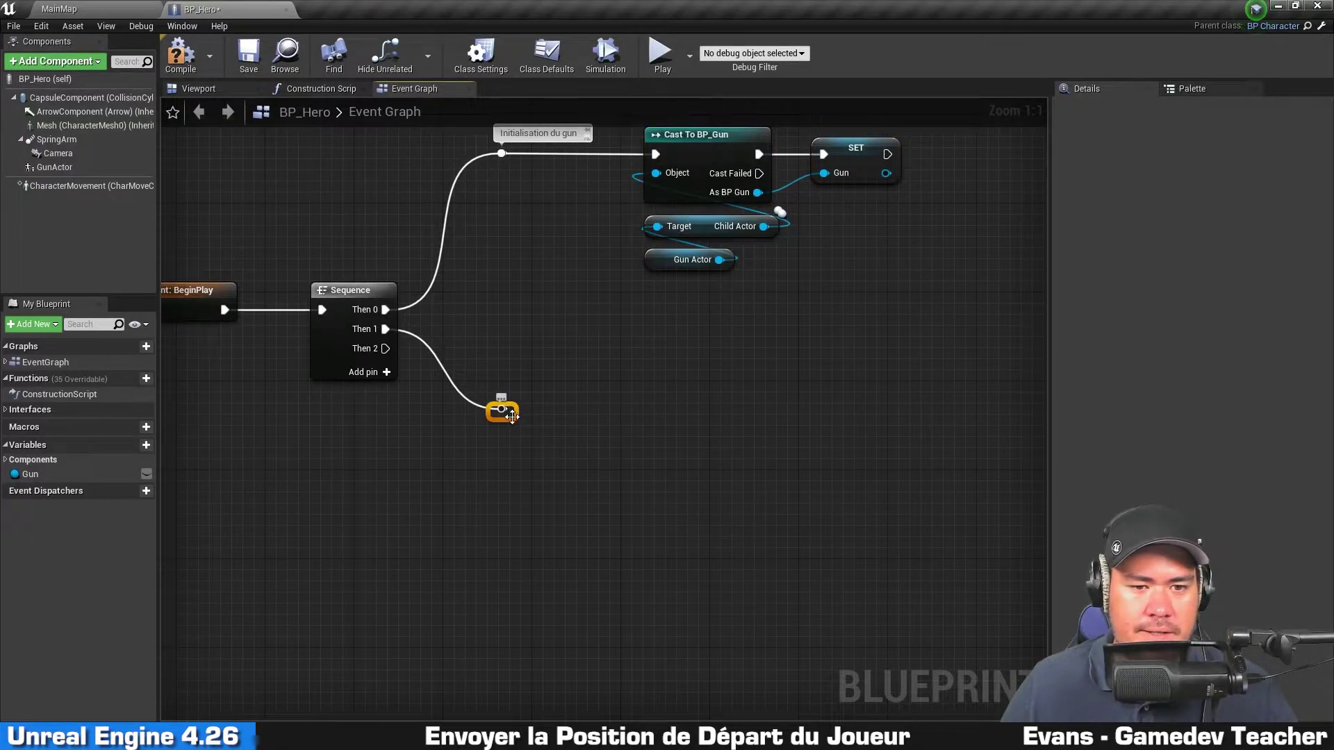
right_click(512, 415)
click(578, 700)
text(Envoie la posit)
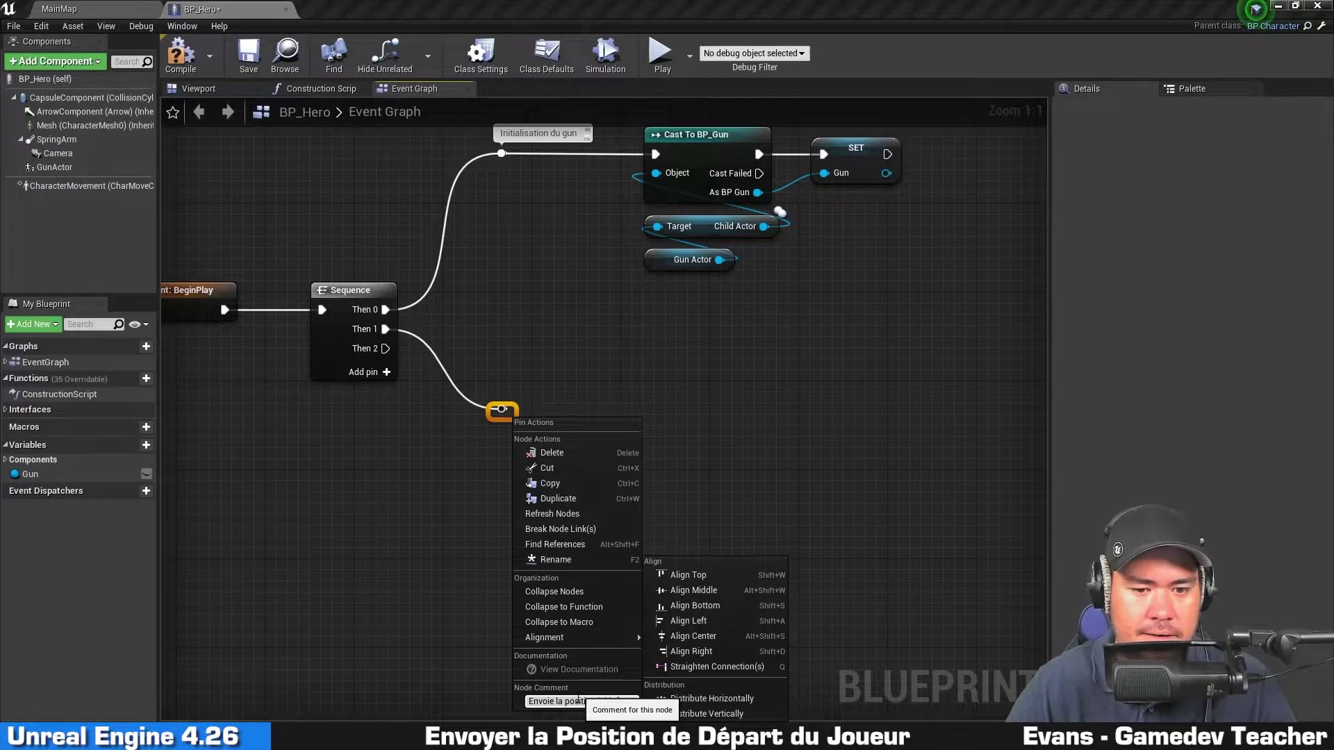
key(Return)
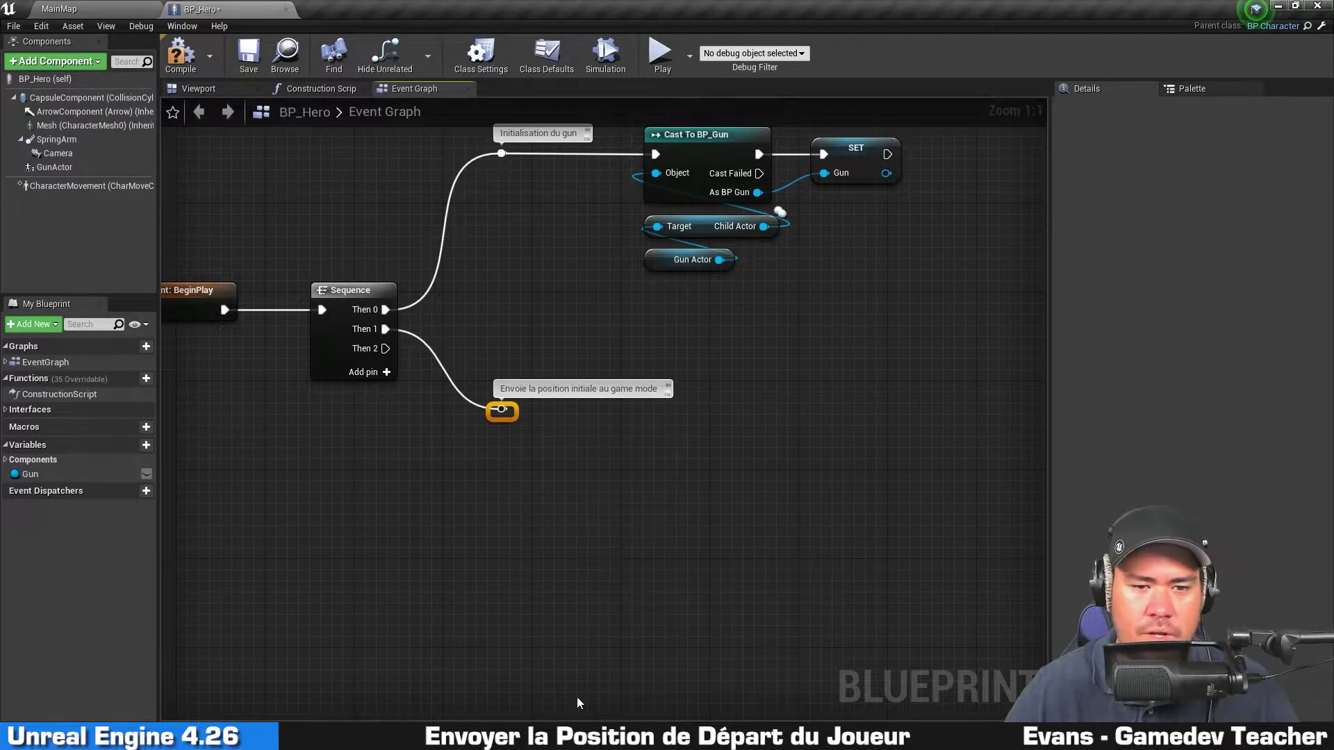
click(615, 493)
Add a Get Game Mode node below the Then 1 reroute knot.
mouse_move(716, 406)
right_down()
mouse_move(544, 535)
mouse_move(589, 427)
right_up()
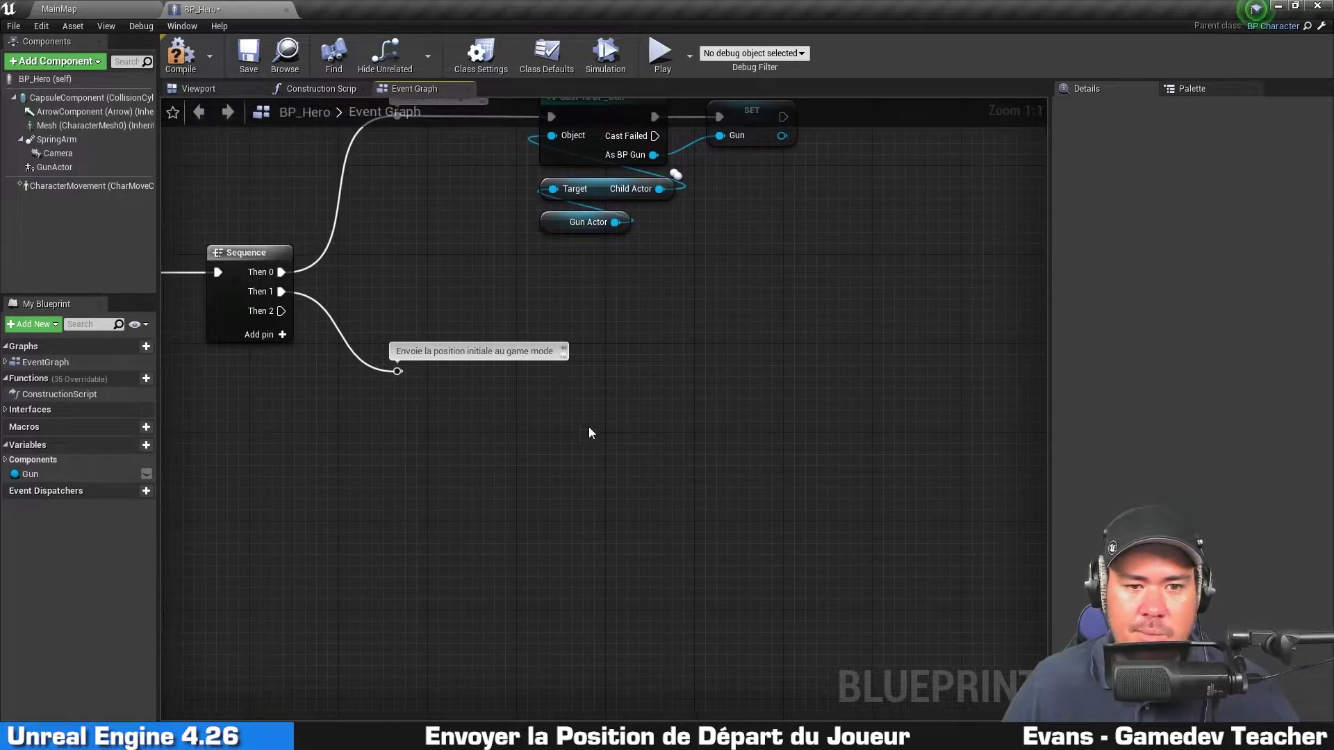
right_click(549, 460)
text(g)
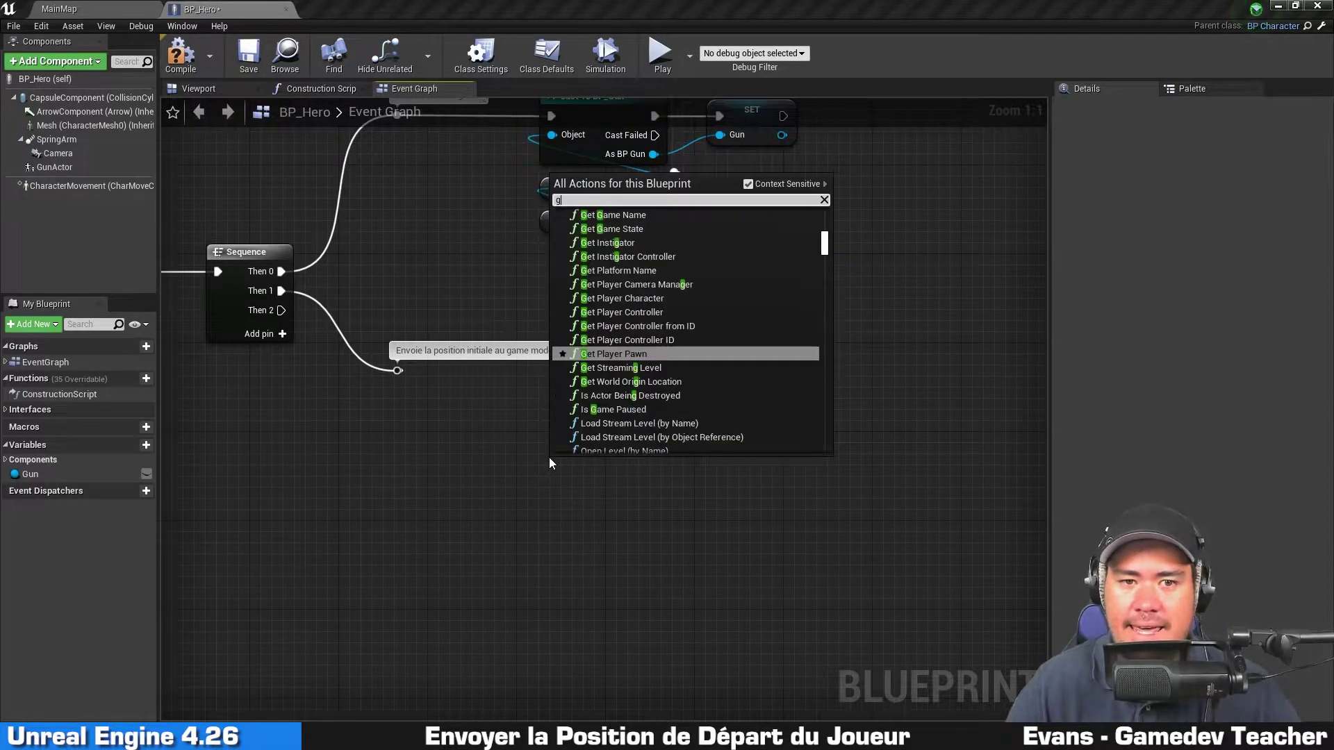
text(etgamemmo)
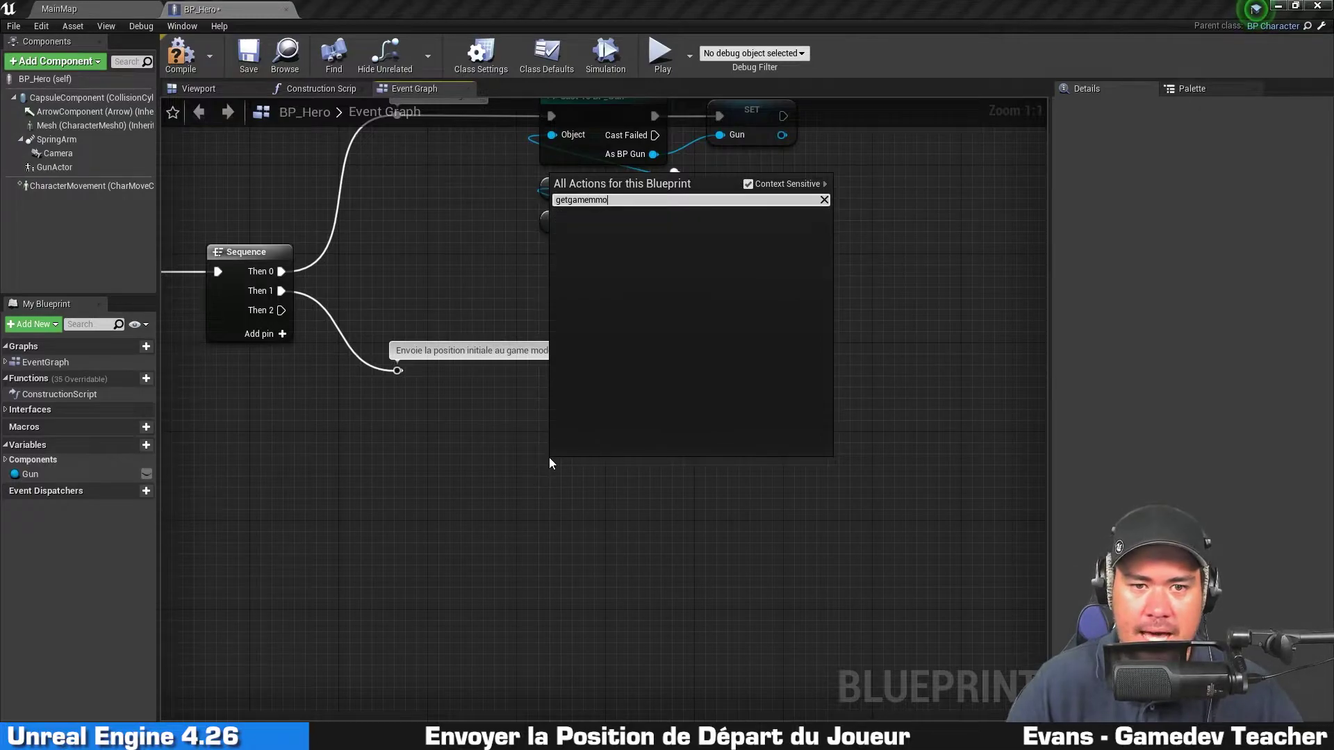
text(de)
key(Return)
drag(551, 463, 540, 463)
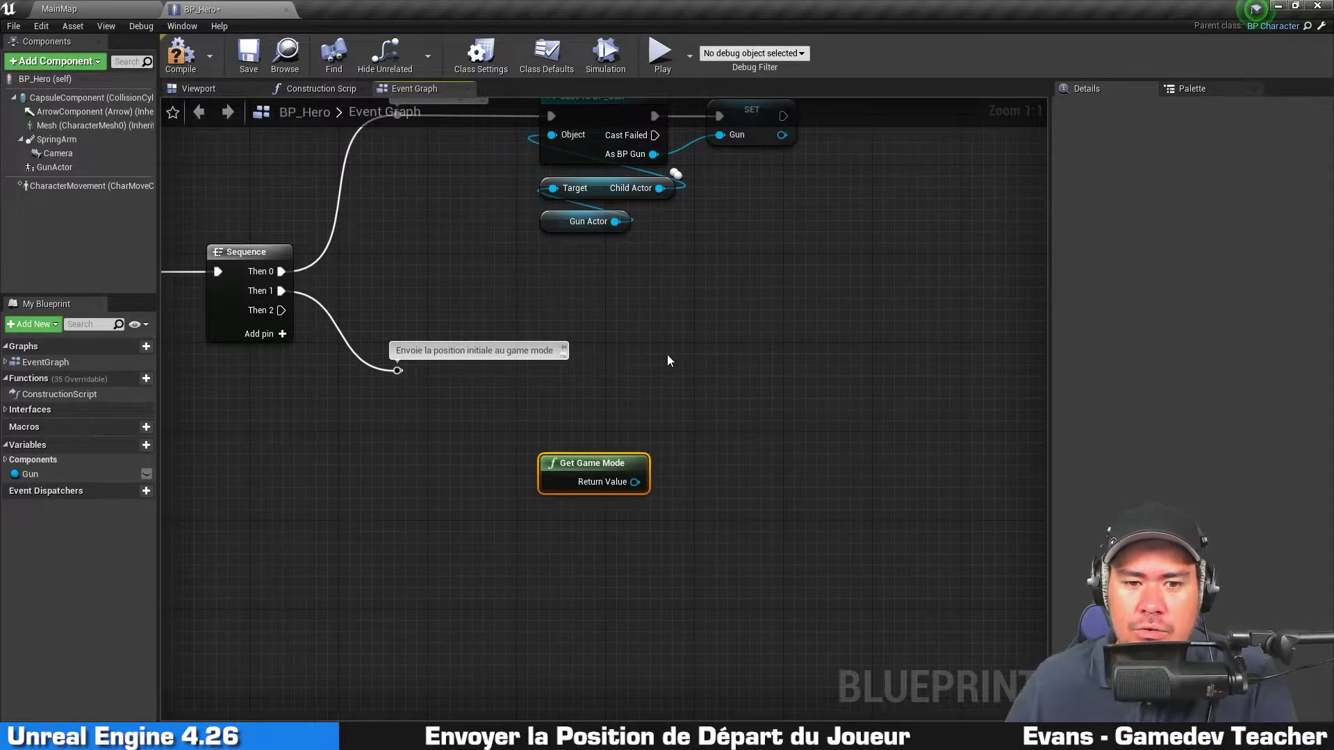
right_drag(668, 356, 715, 280)
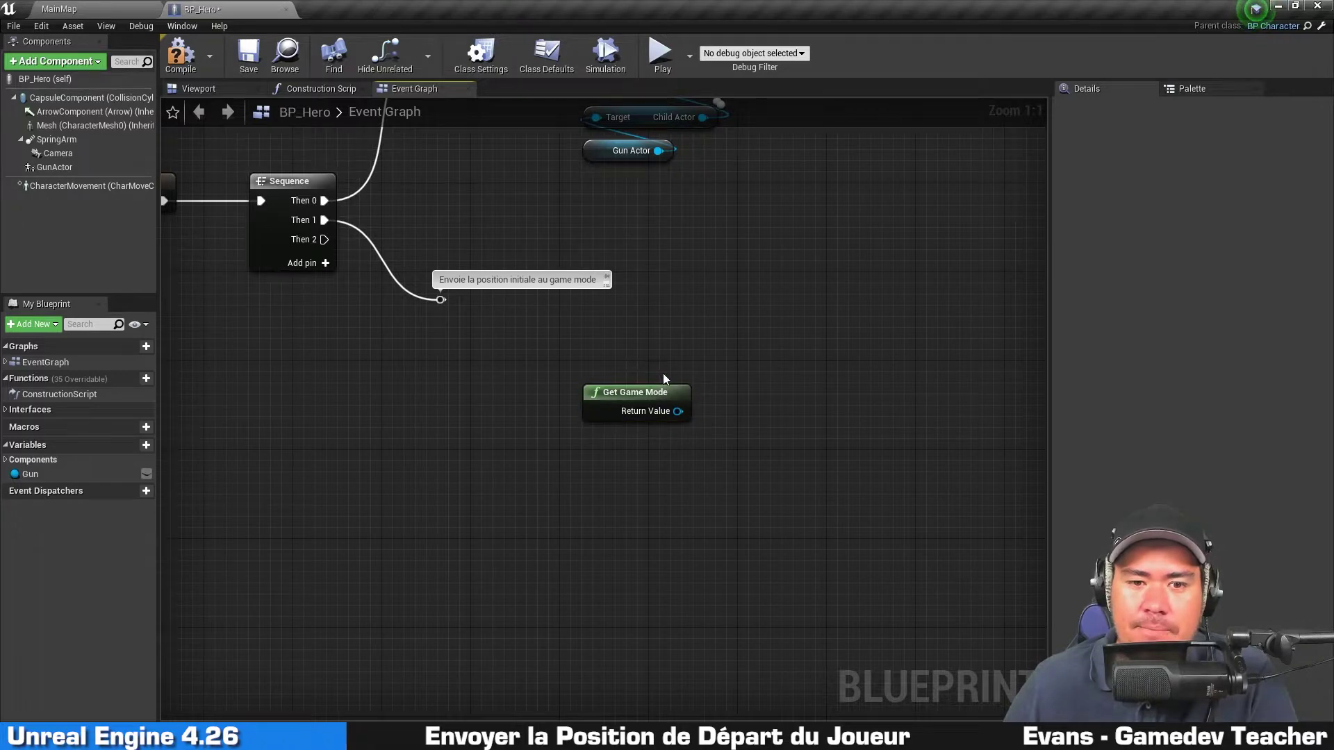
drag(668, 391, 578, 378)
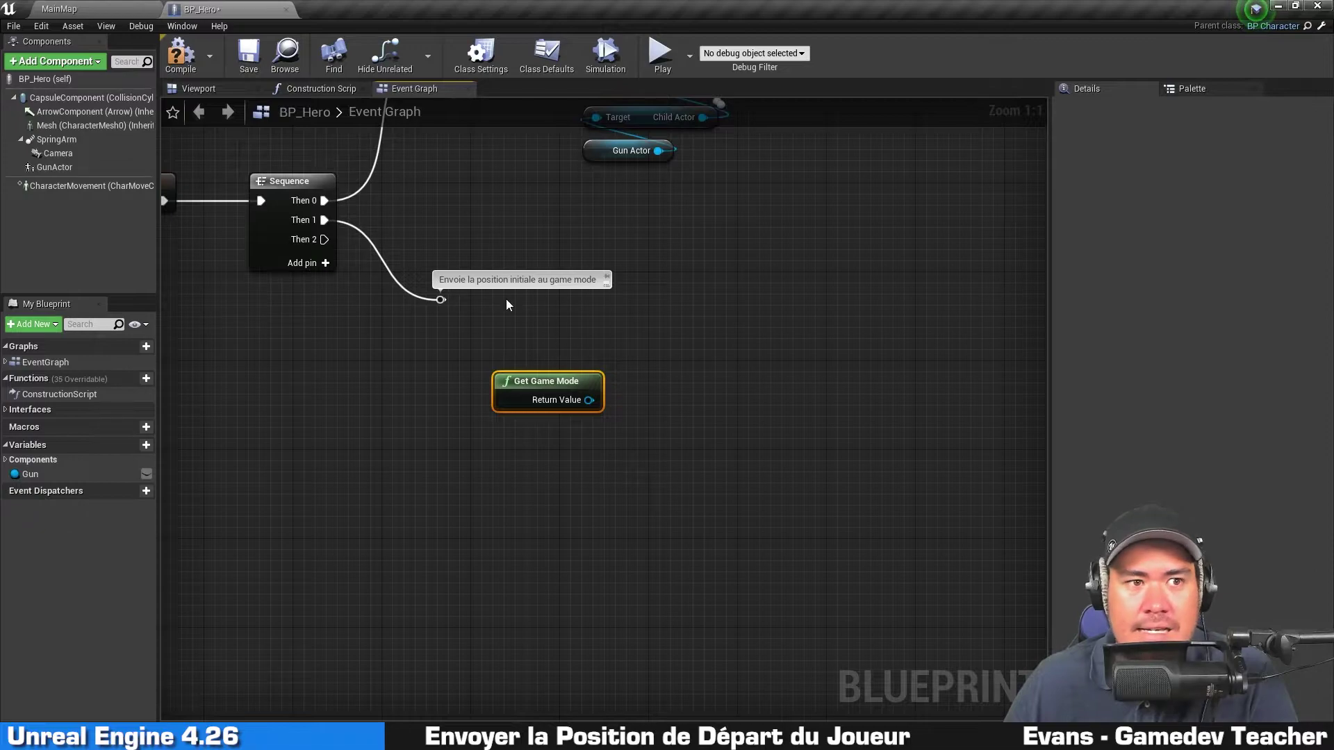
Check the BP_GameMode asset in the level editor, then return and reposition Get Game Mode.
click(120, 7)
click(500, 524)
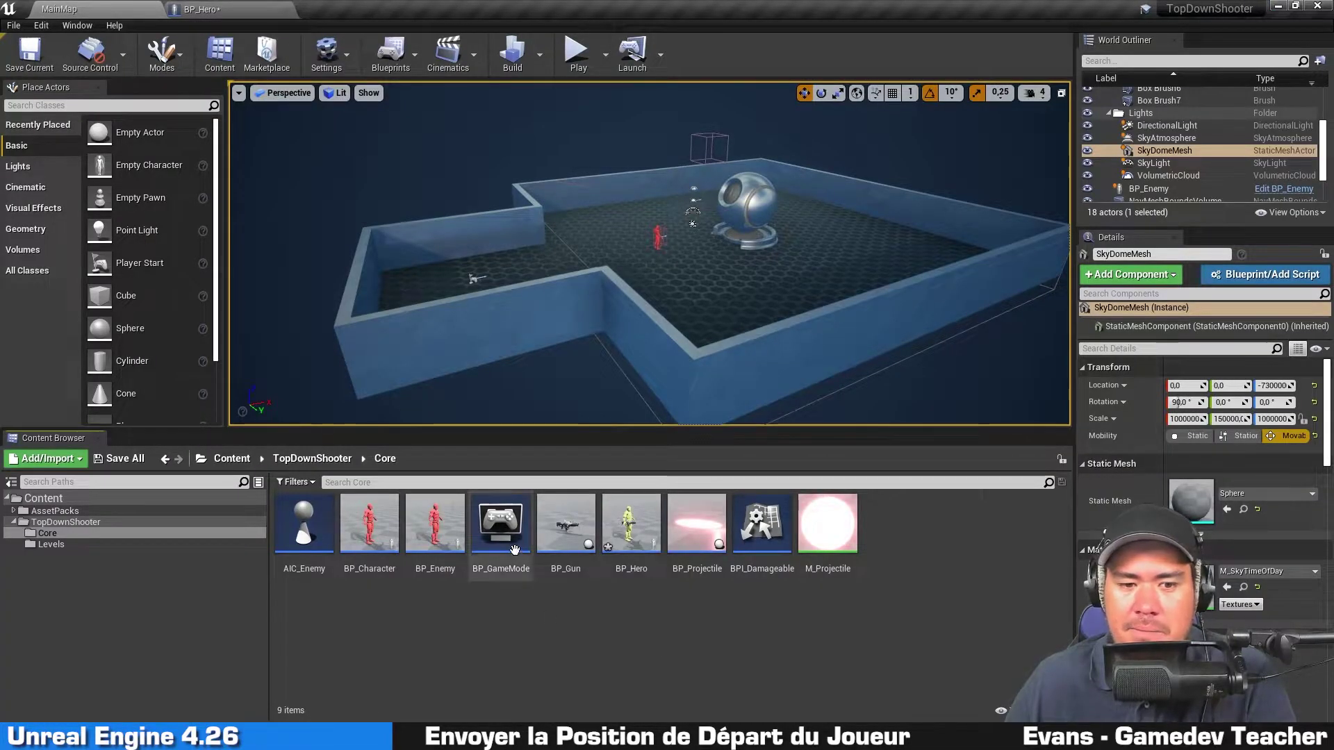
click(257, 9)
drag(591, 387, 658, 432)
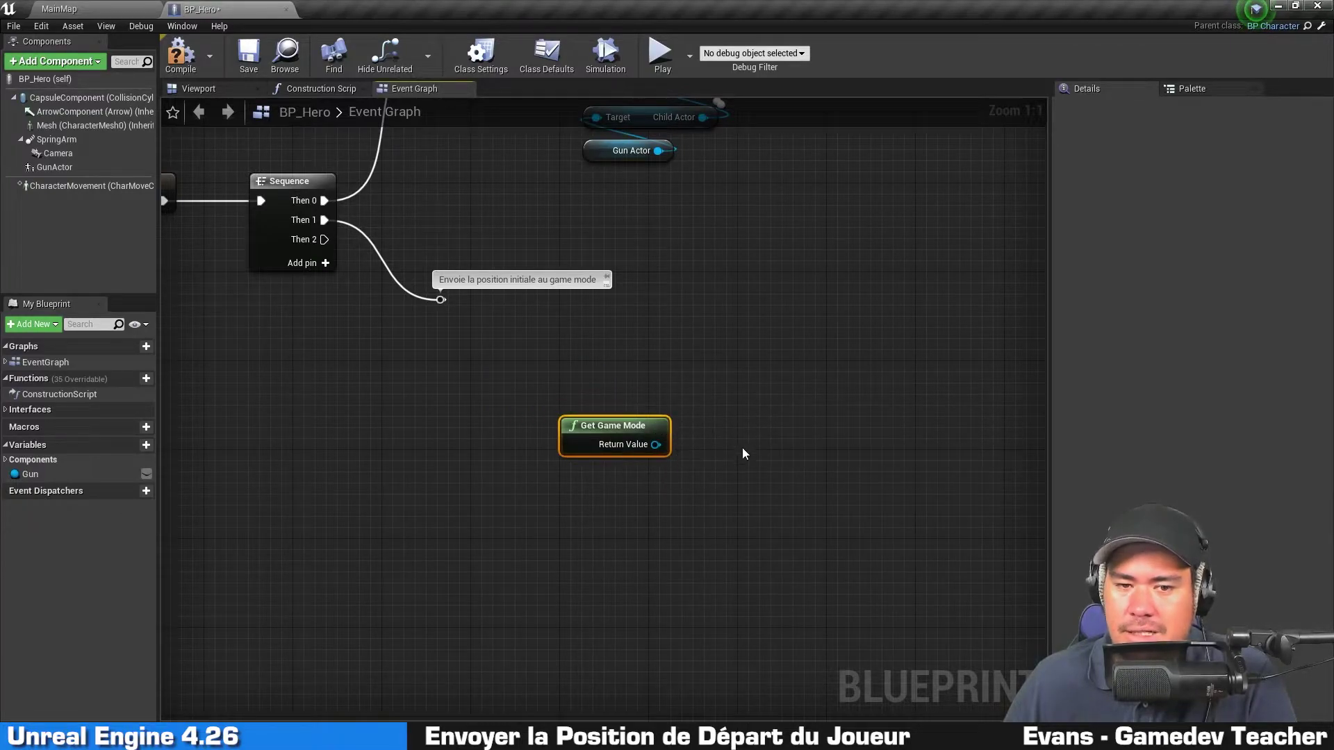
Add Cast To BP_GameMode from Get Game Mode's Return Value, triggered by the Then 1 knot.
right_drag(767, 384, 714, 421)
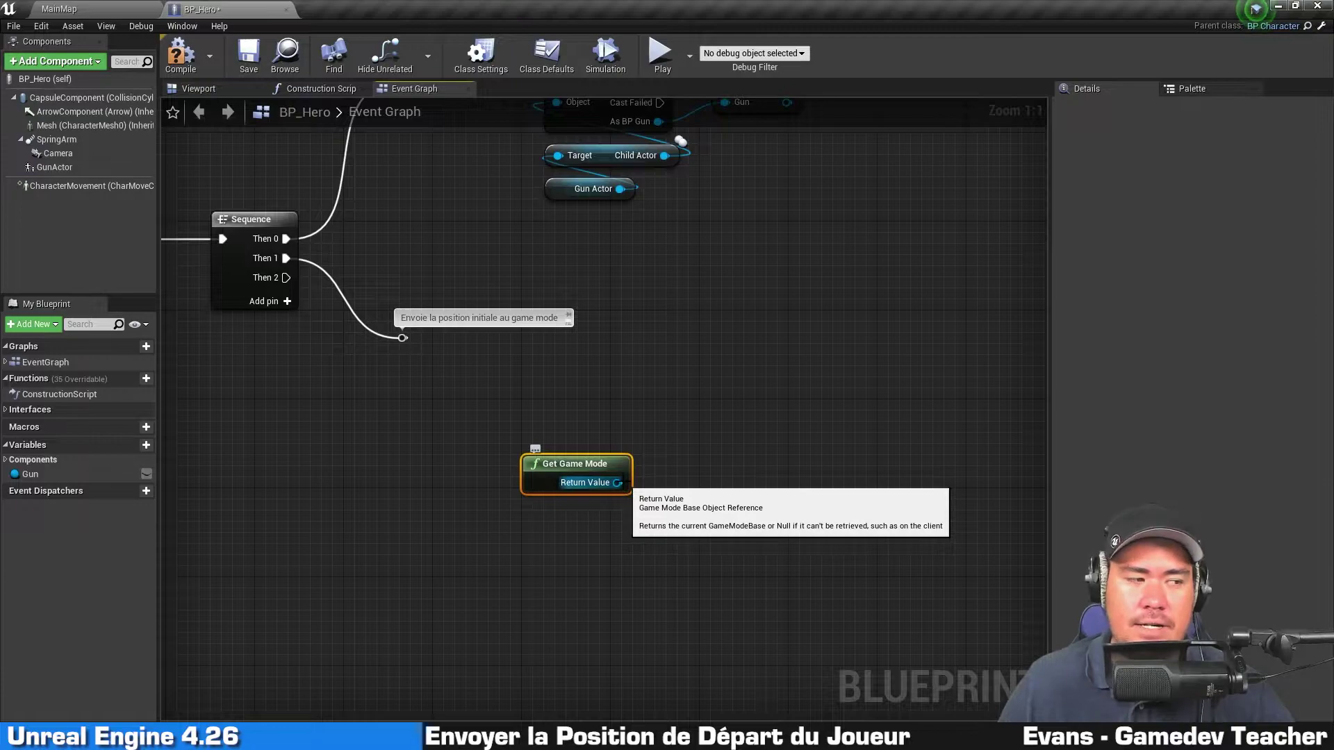
drag(617, 482, 665, 326)
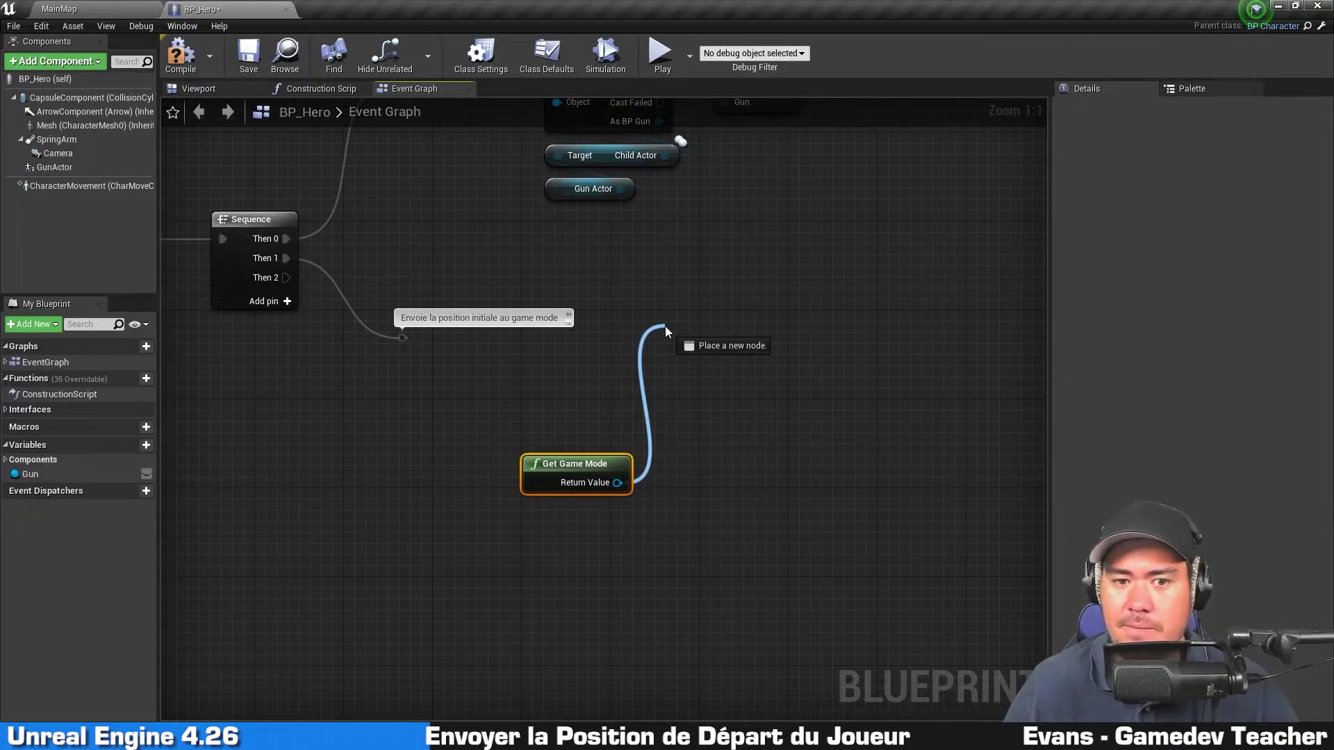
text(bp_)
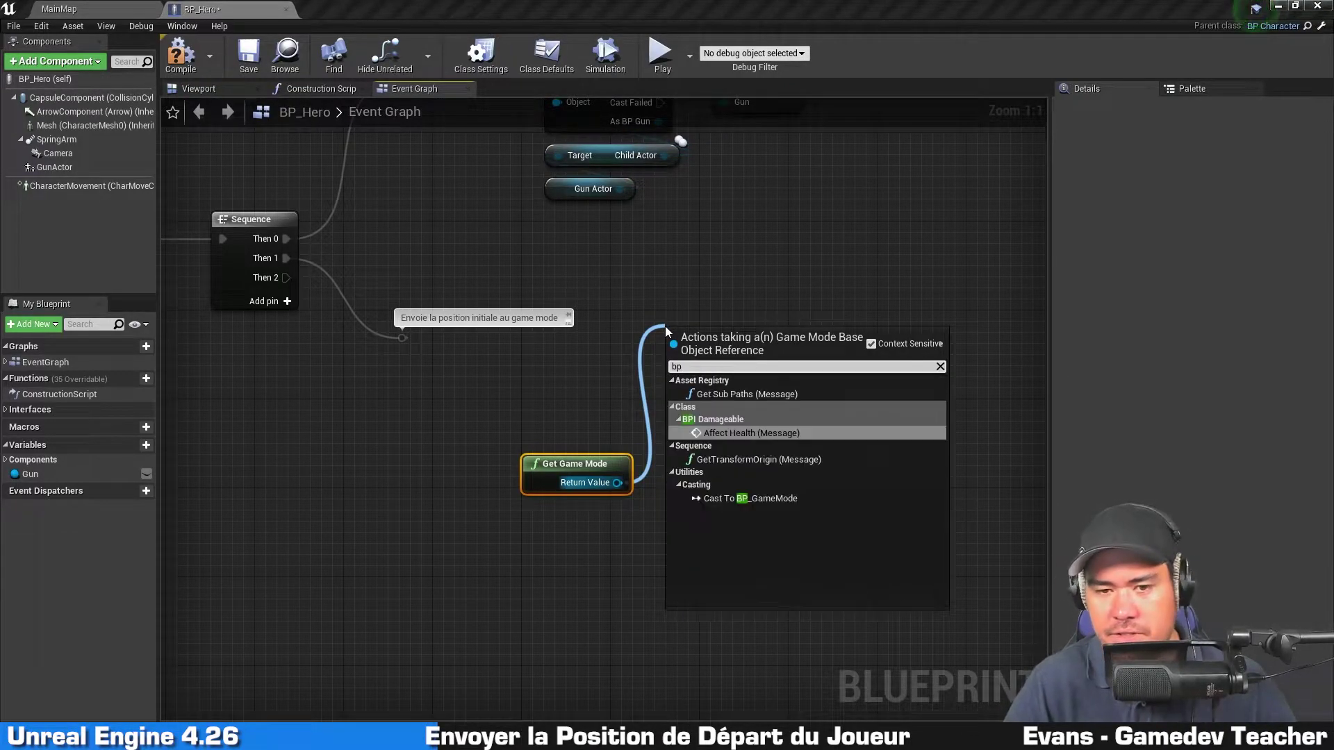
key(Down)
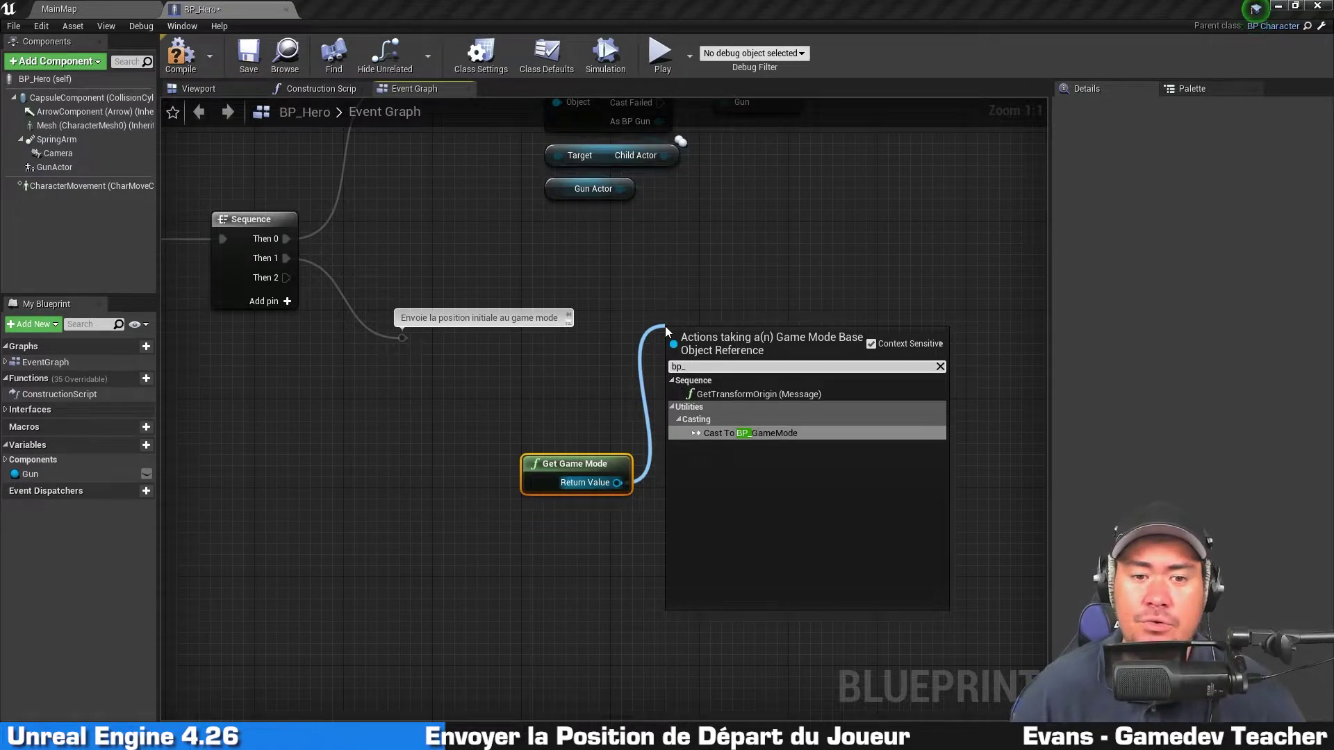
key(Return)
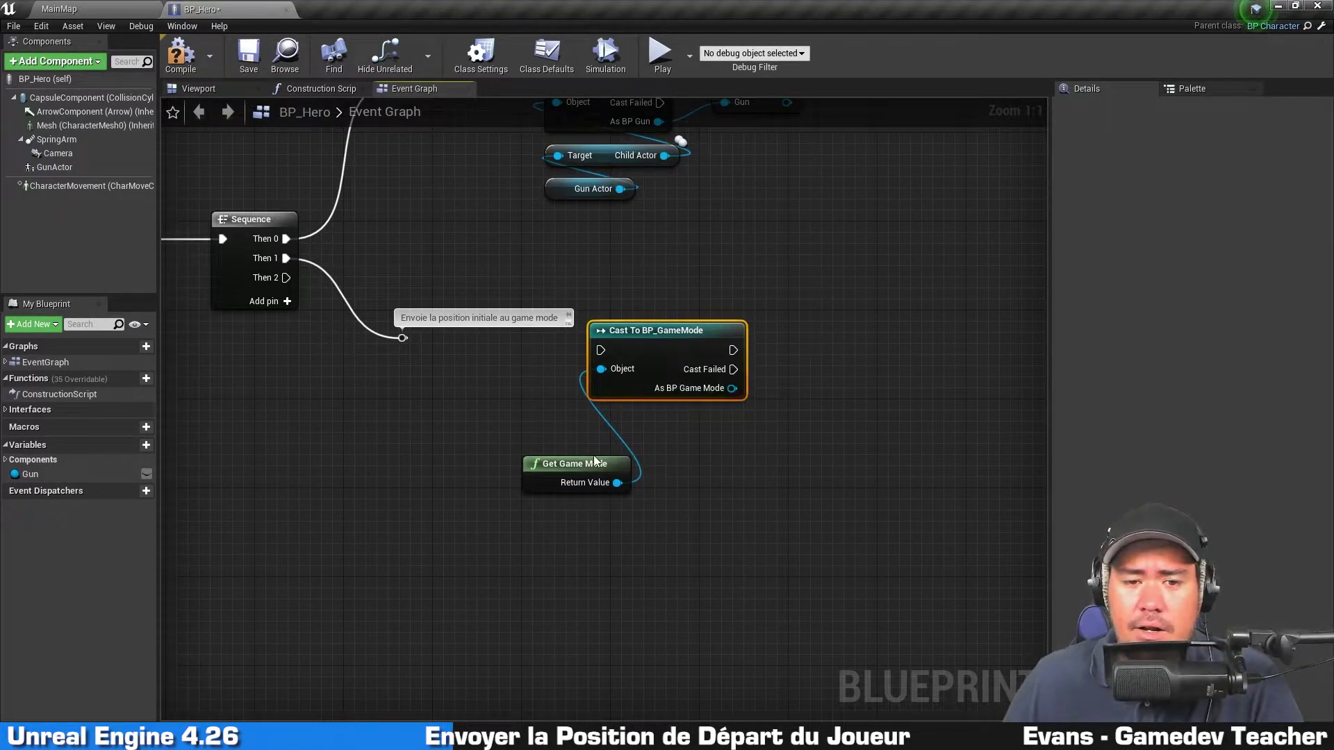
mouse_move(588, 482)
mouse_down()
mouse_move(621, 426)
mouse_move(664, 437)
mouse_up()
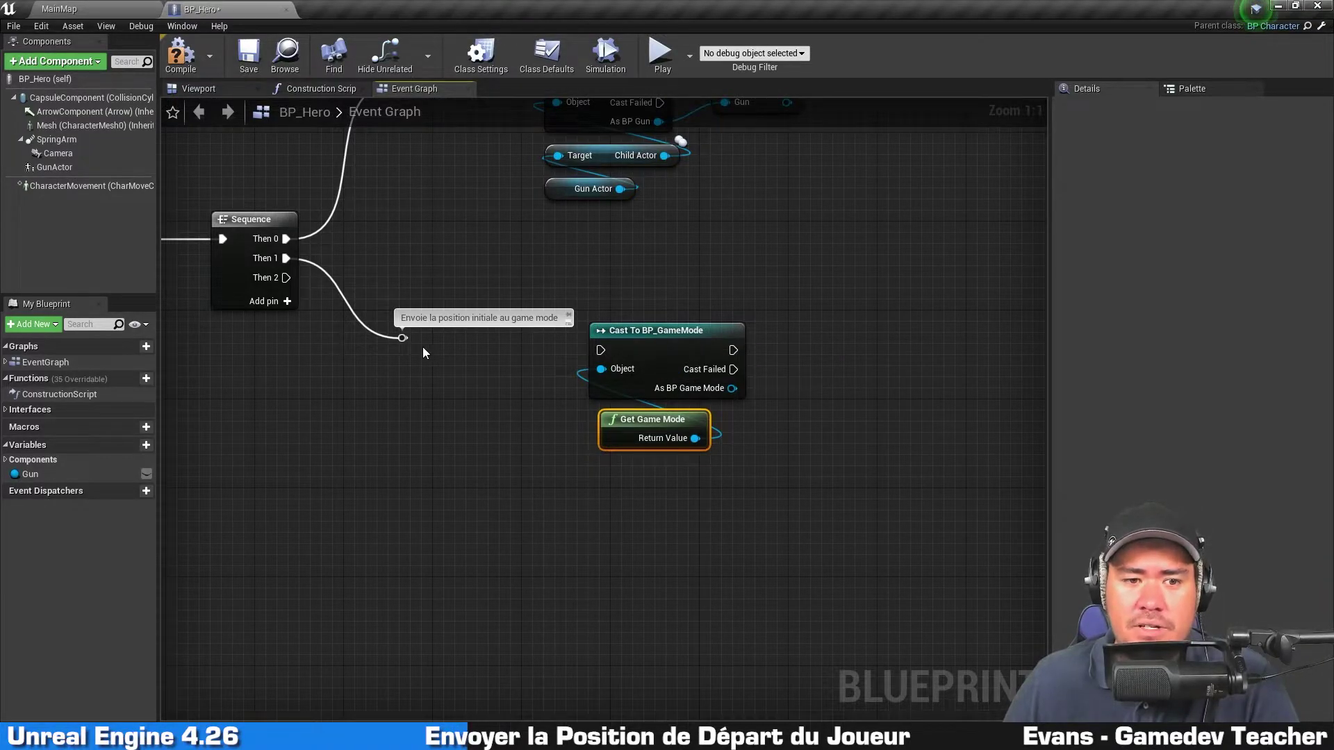
drag(404, 338, 615, 348)
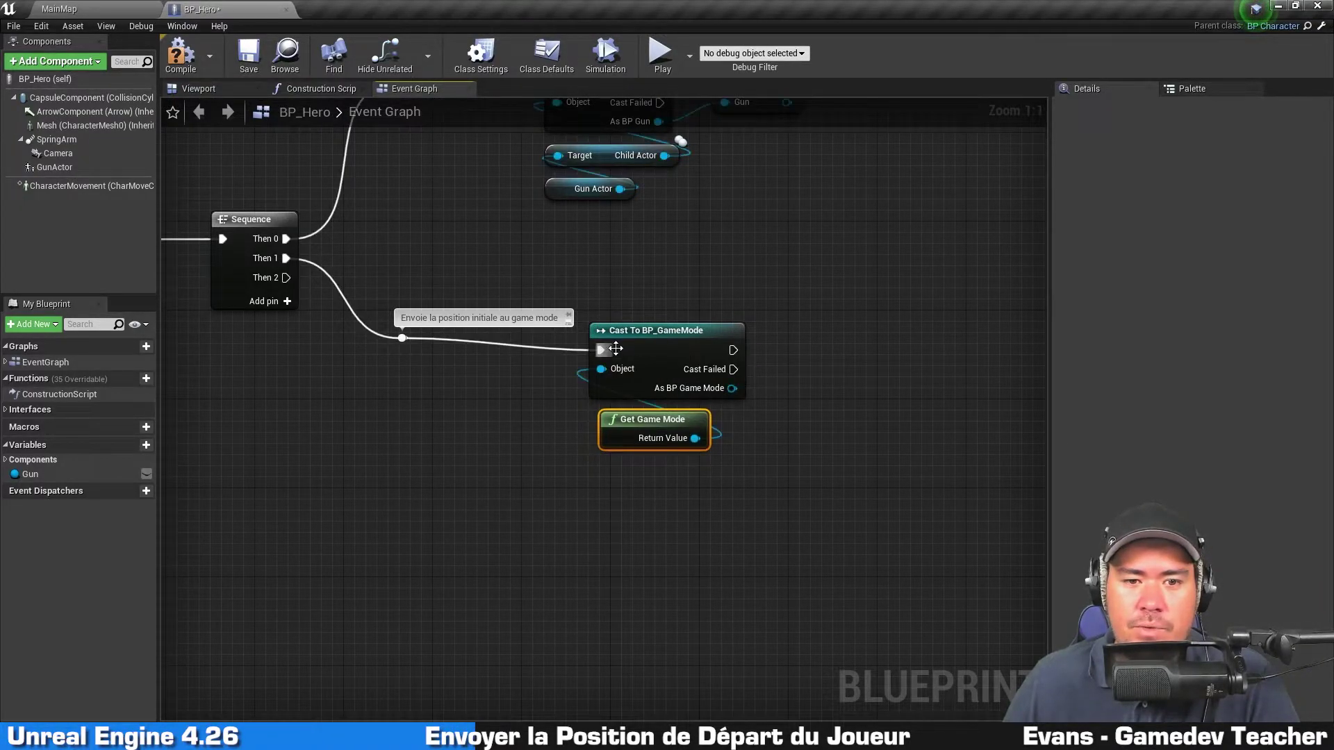
Straighten the cast's exec wire with Q and nudge Get Game Mode beneath it.
click(629, 351)
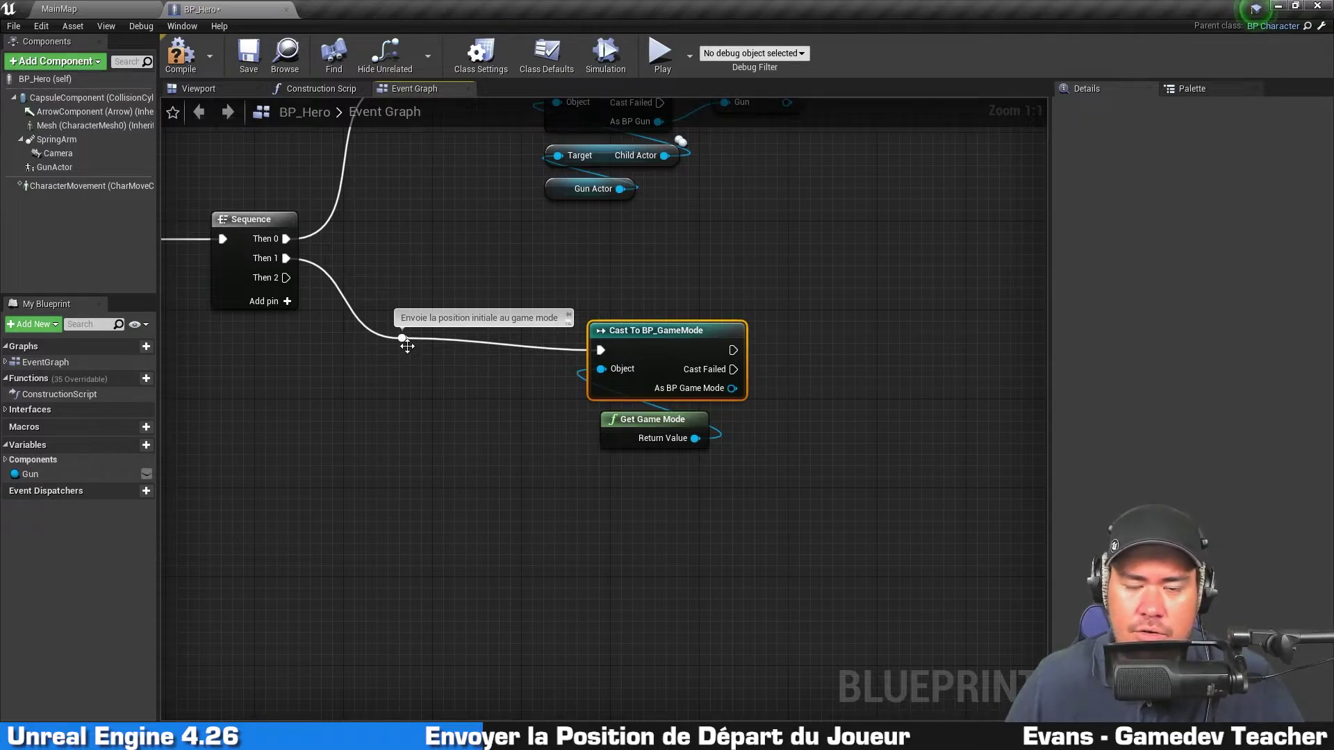
key(q)
click(750, 392)
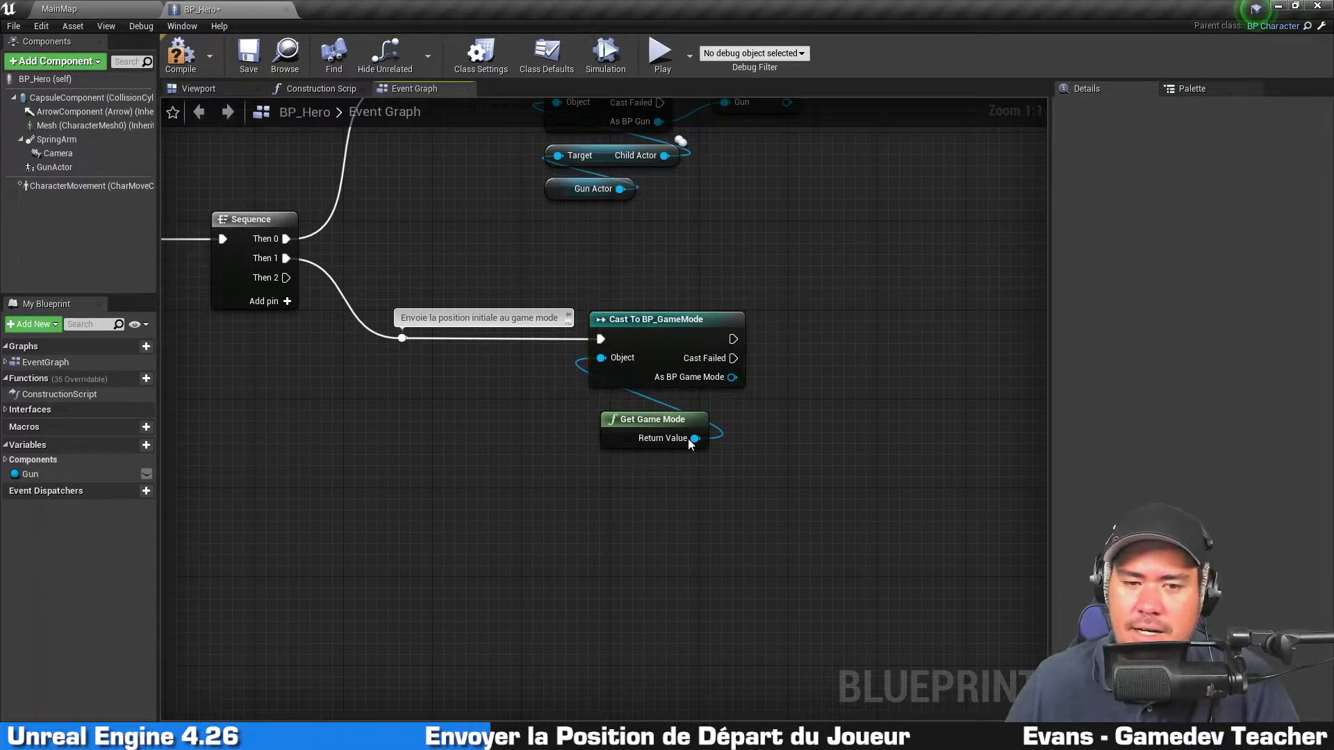
drag(653, 419, 640, 408)
mouse_move(733, 339)
mouse_down()
mouse_move(870, 335)
mouse_move(877, 276)
mouse_up()
right_drag(840, 329, 613, 305)
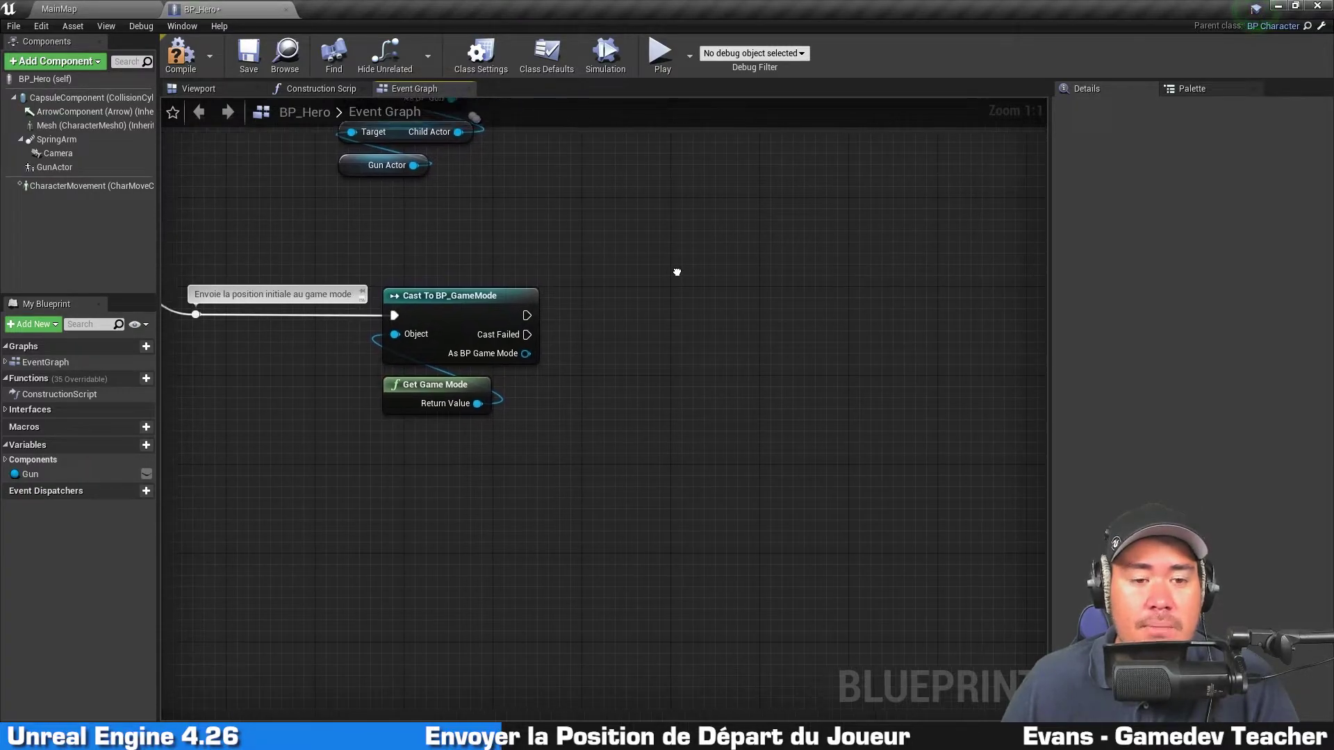
Promote the As BP Game Mode pin to a variable named GameMode and place its setter beside the cast.
right_click(515, 360)
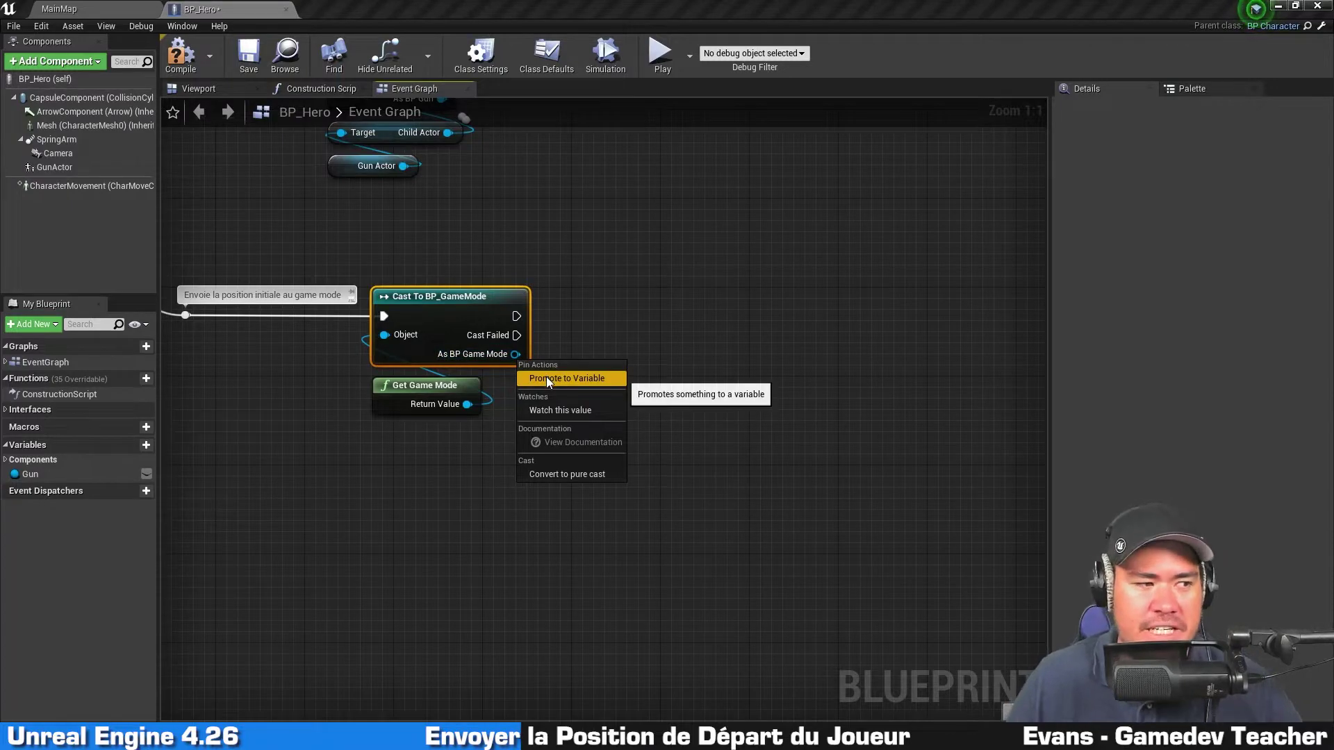
click(546, 376)
text(G)
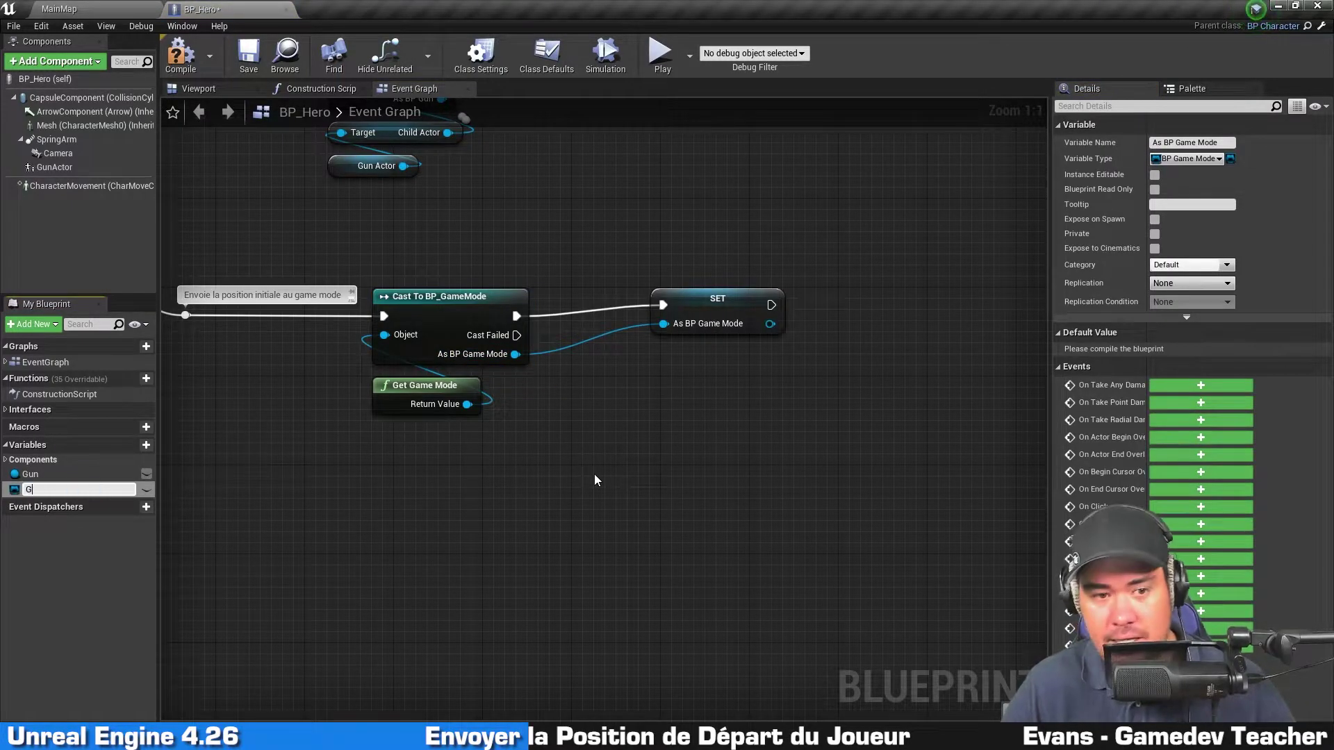
text(ameMode)
key(Return)
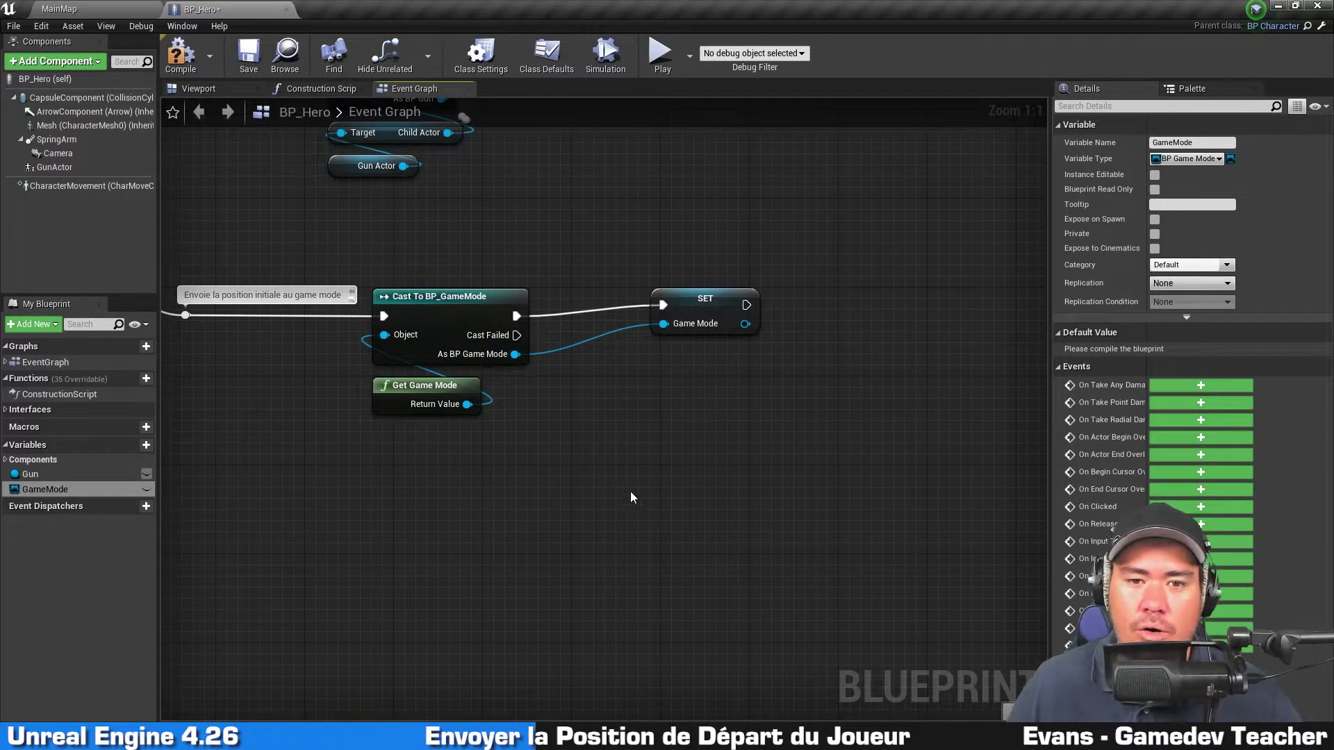
drag(720, 310, 630, 321)
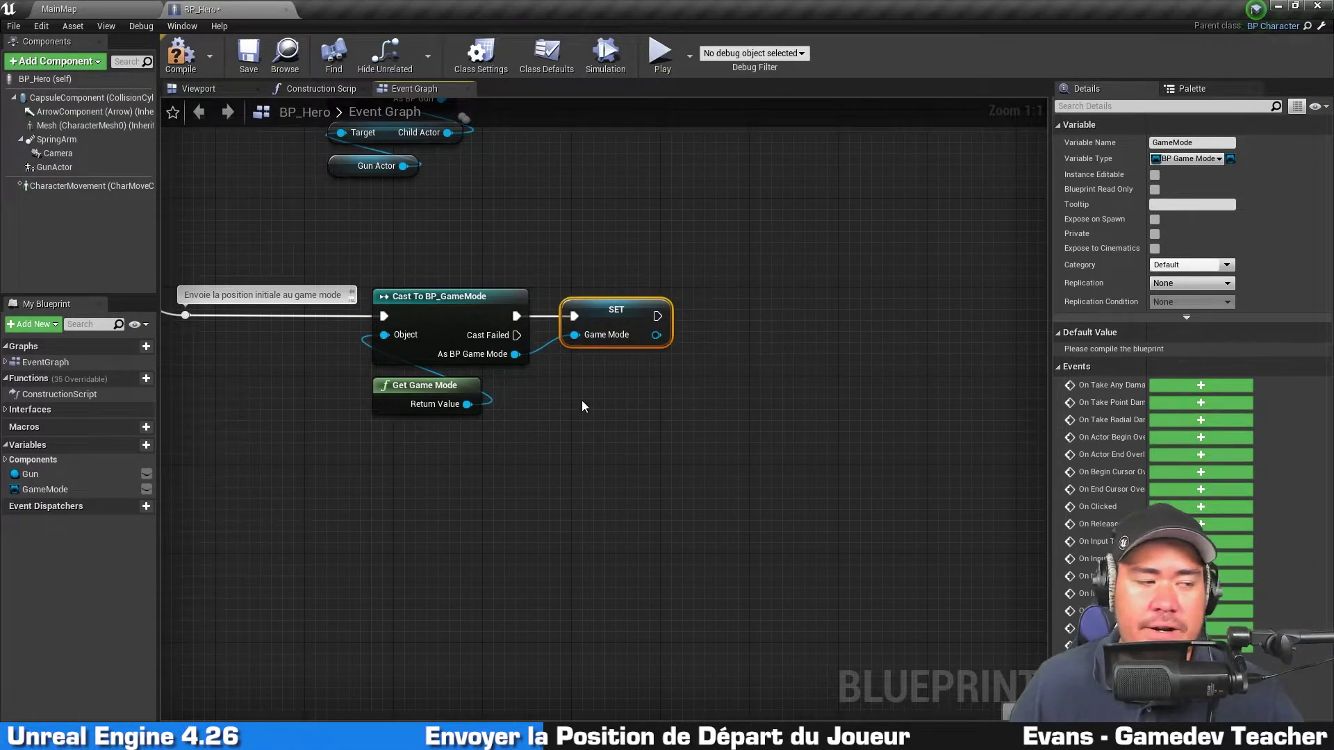
click(472, 298)
right_drag(664, 276, 584, 277)
click(614, 277)
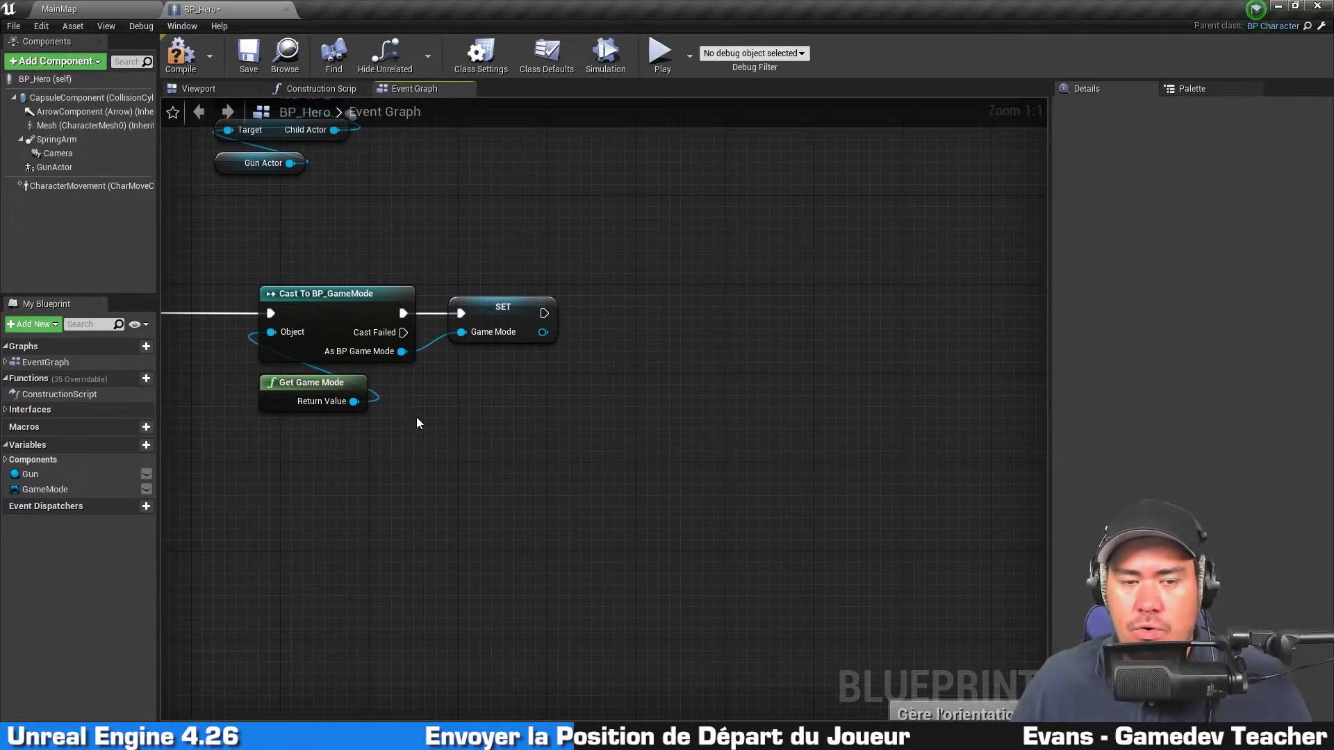
Add a Set Player Spawn Transform node on GameMode, chained after the GameMode setter.
drag(542, 334, 656, 381)
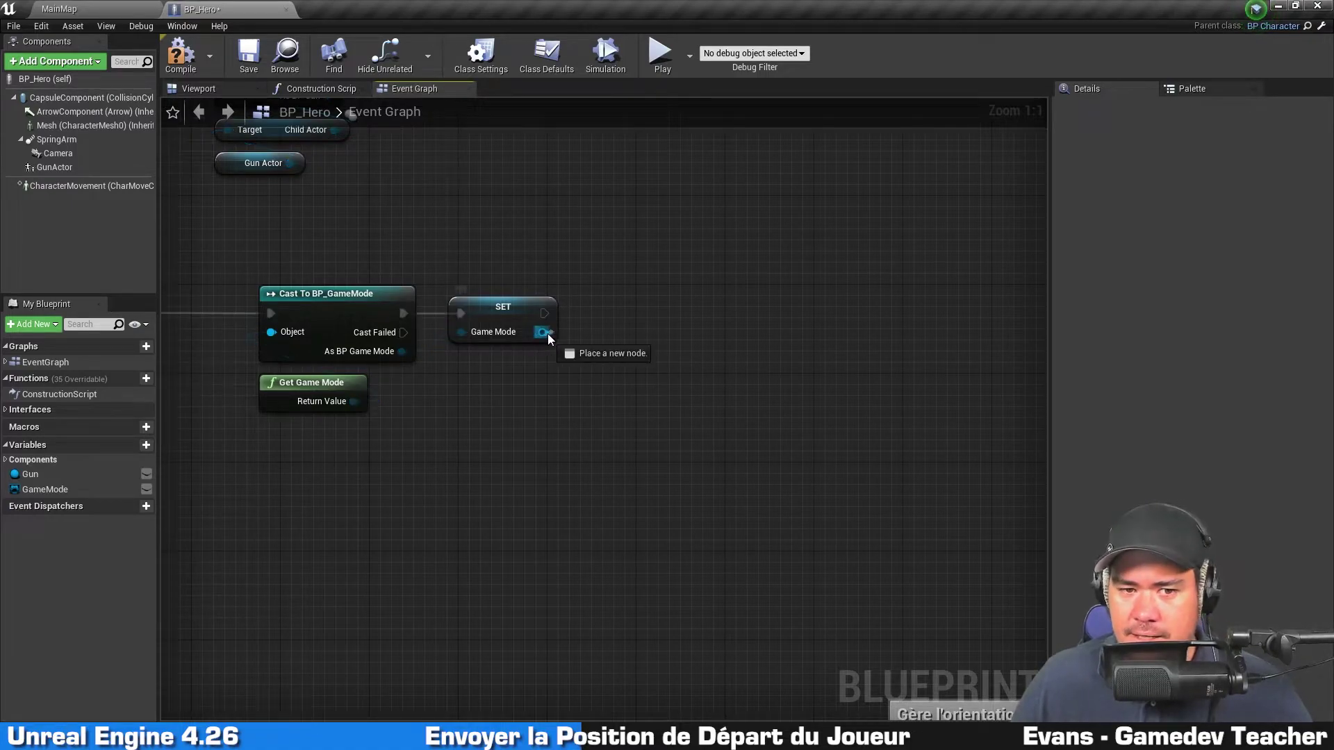
text(set)
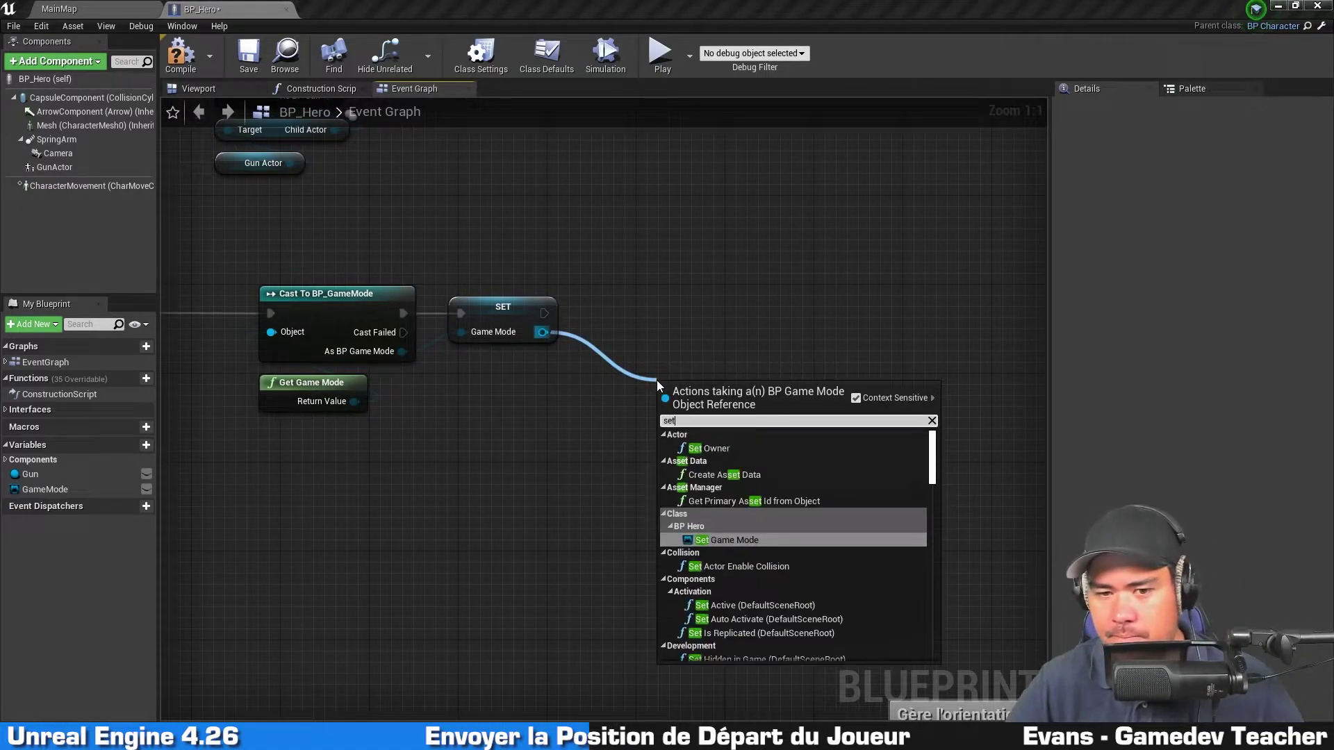
text( player)
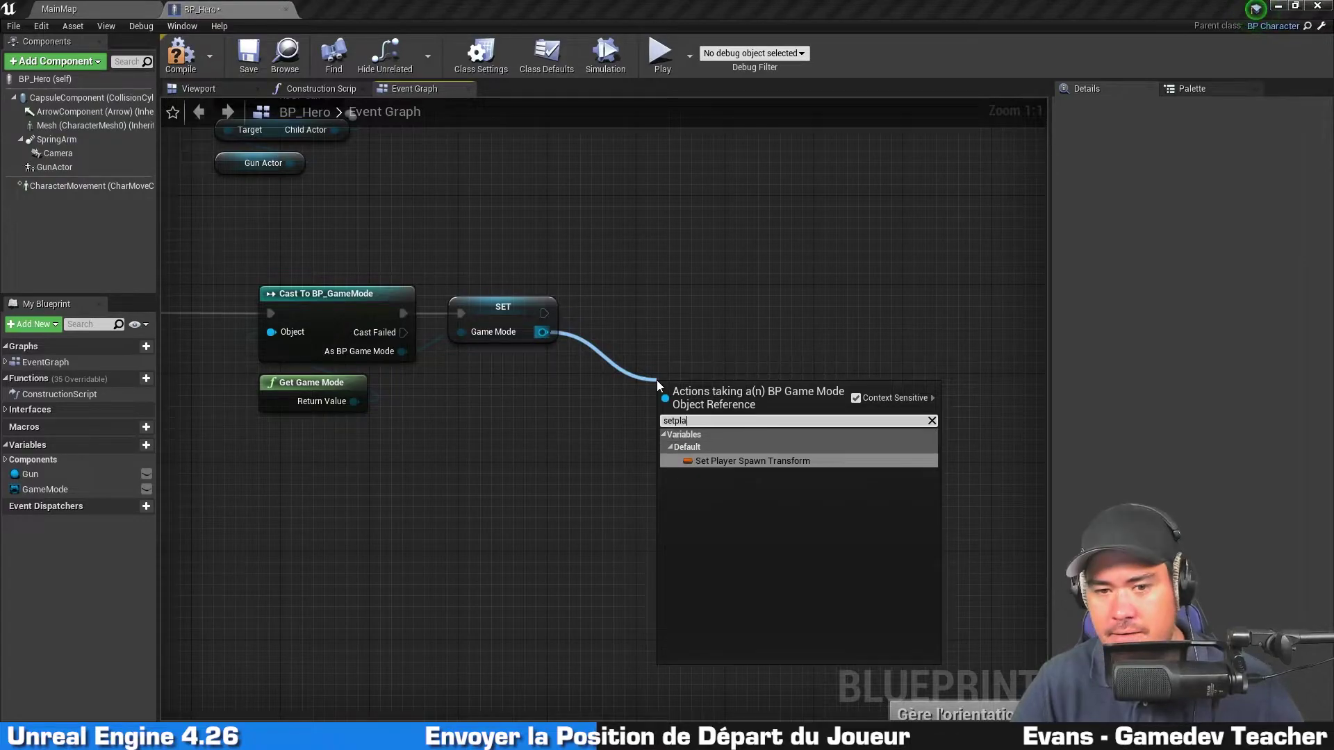
key(Return)
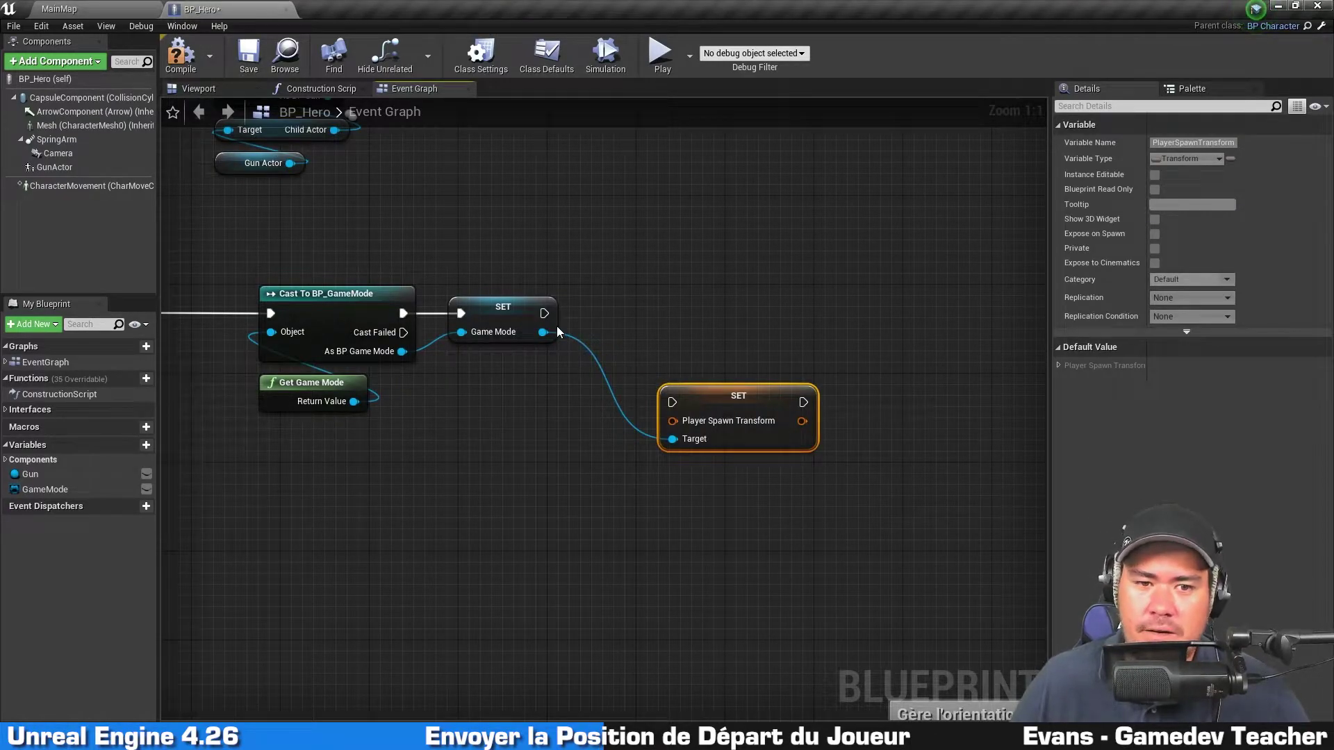
mouse_move(544, 313)
mouse_down()
mouse_move(672, 402)
mouse_move(710, 304)
mouse_up()
Add GetActorTransform and feed its Return Value into Player Spawn Transform.
right_click(565, 428)
text(ge)
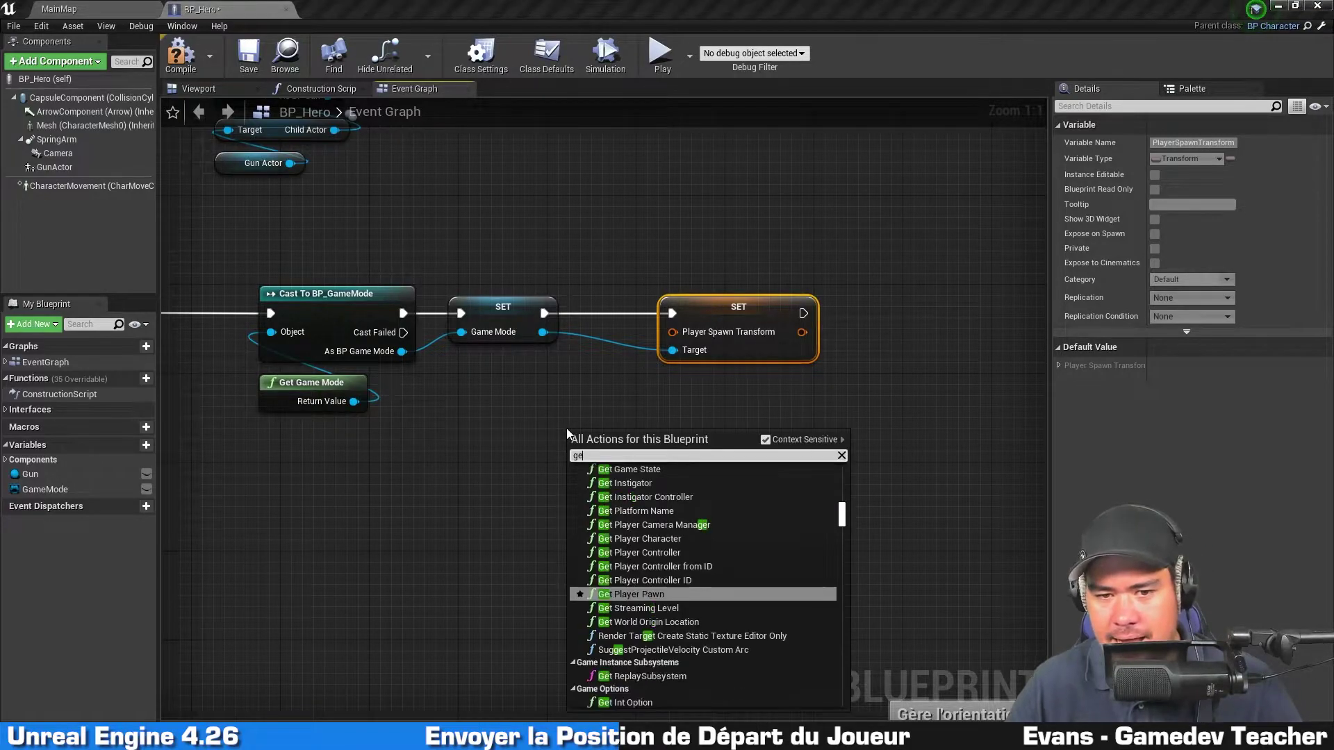
text(t actor transform)
key(Return)
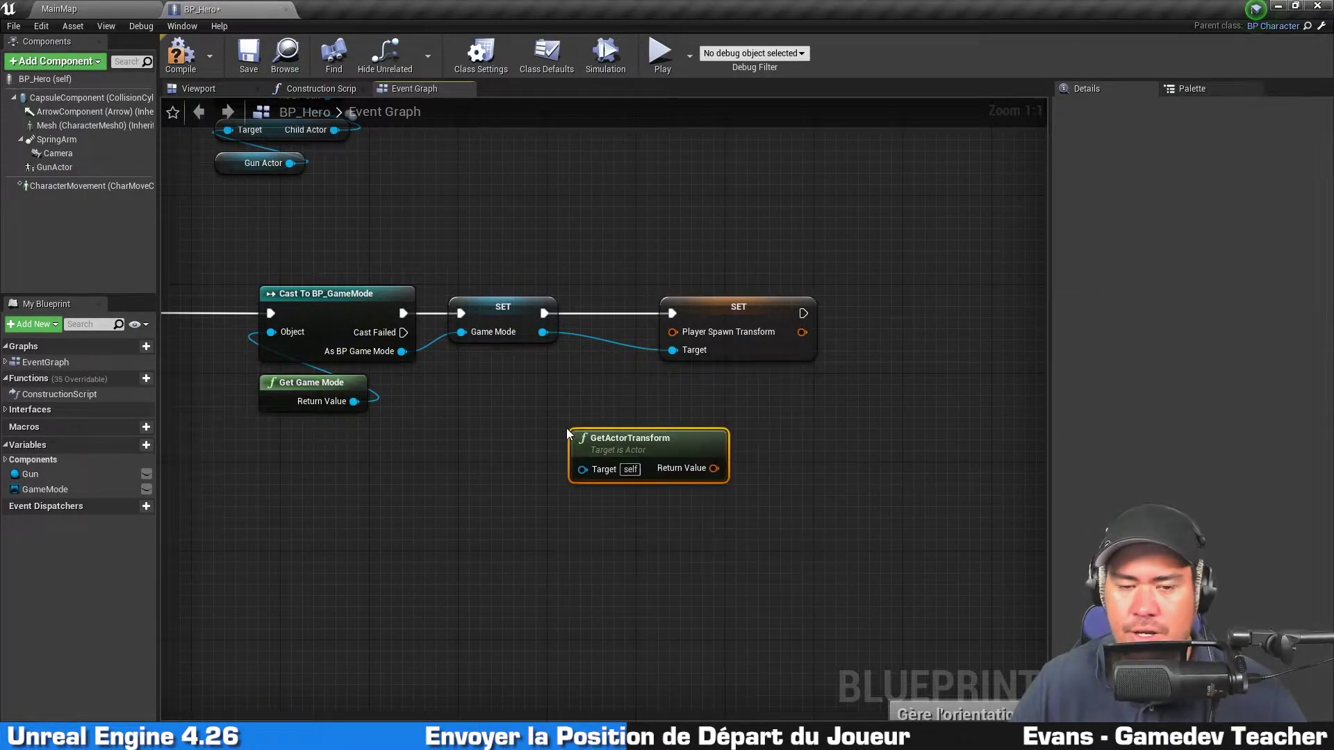
mouse_move(664, 450)
mouse_down()
mouse_move(697, 406)
mouse_move(672, 332)
mouse_up()
drag(717, 410, 717, 388)
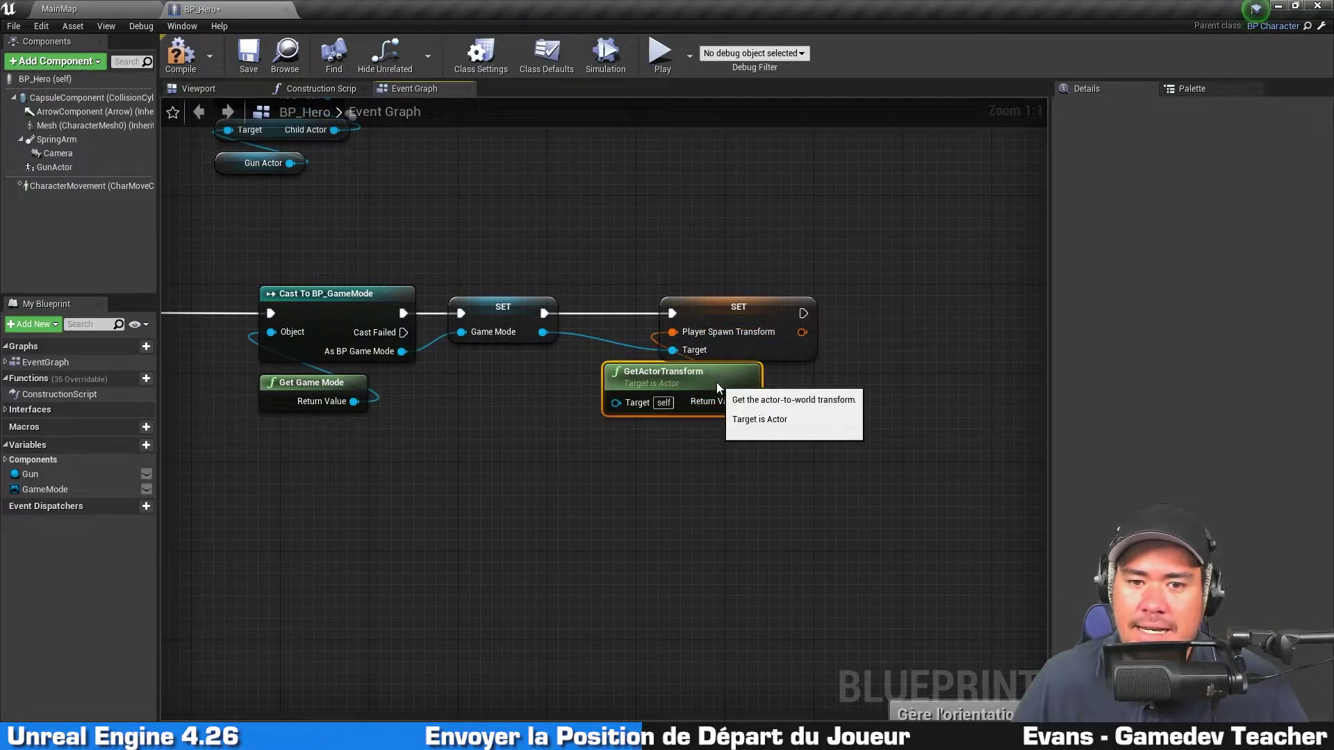
Align GetActorTransform directly beneath the SET Player Spawn Transform node.
scroll(717, 386, down, 4)
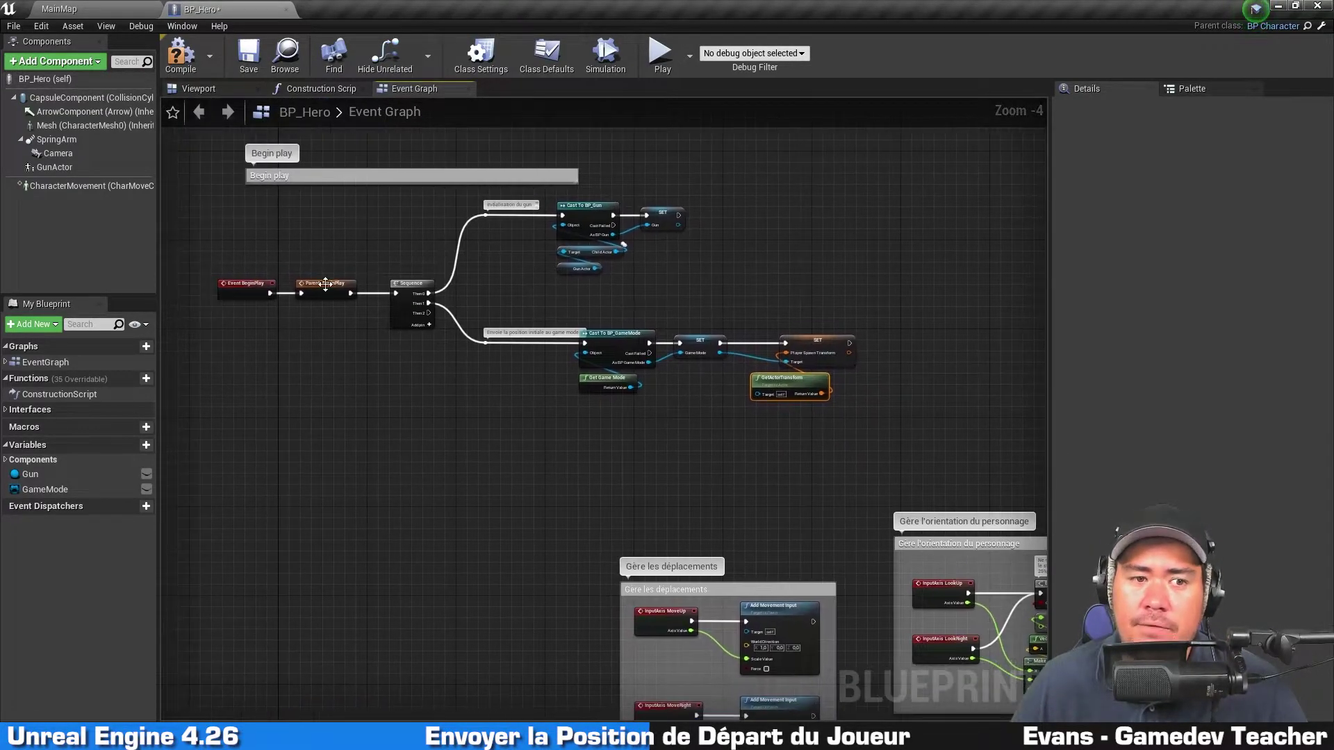
scroll(325, 284, up, 3)
right_drag(667, 468, 494, 553)
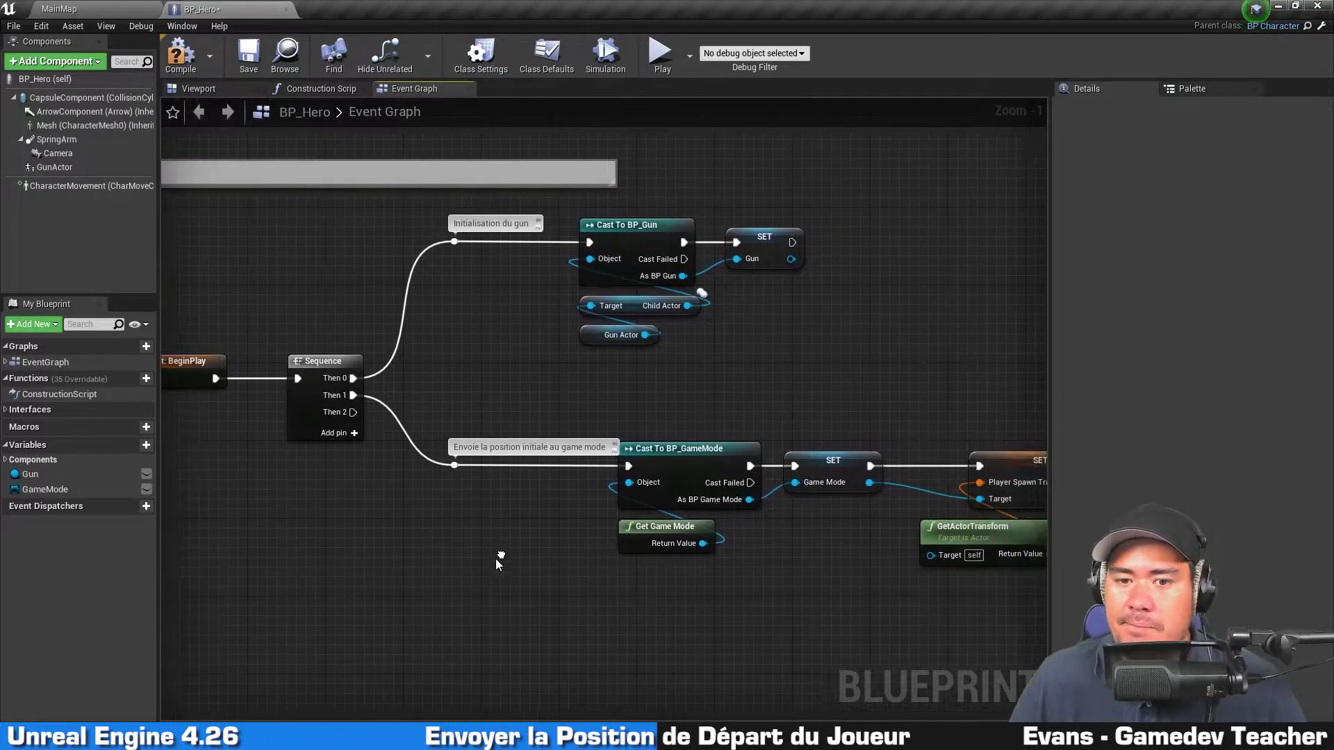
right_drag(708, 574, 579, 499)
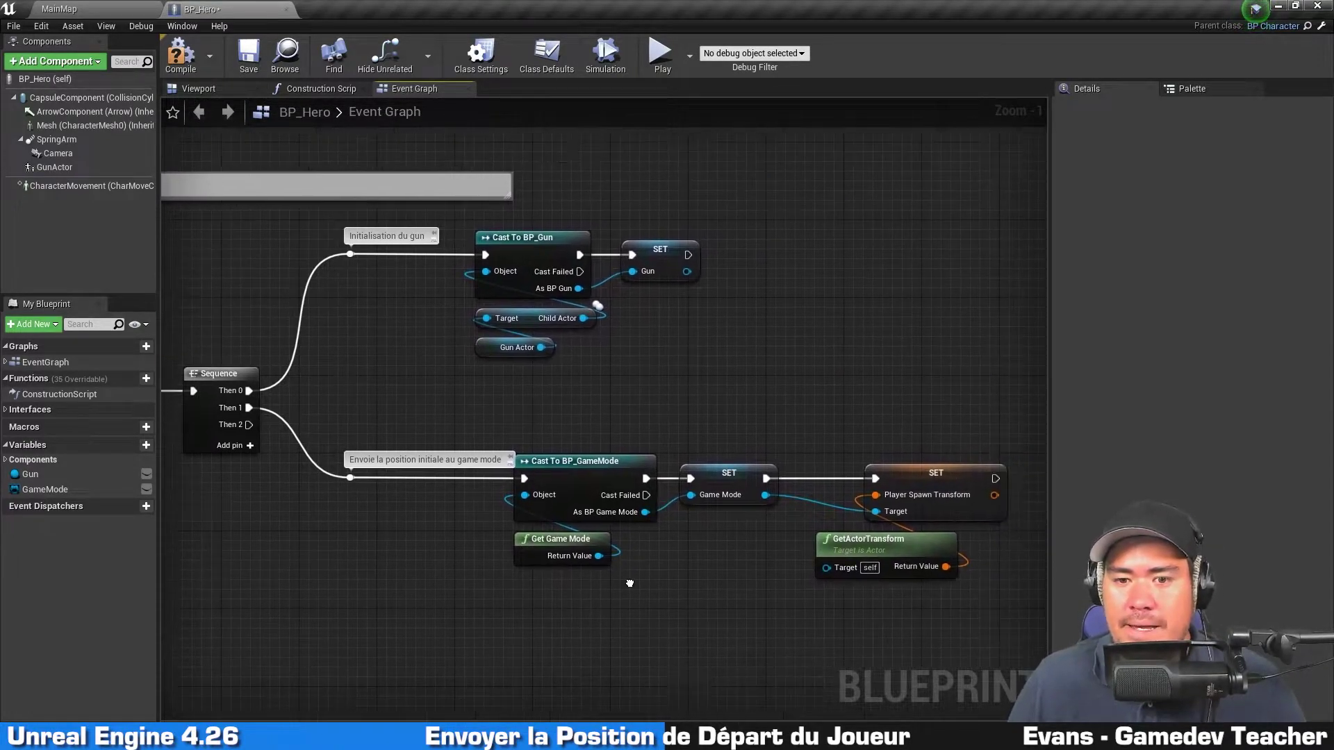
right_drag(831, 565, 665, 507)
drag(665, 508, 728, 281)
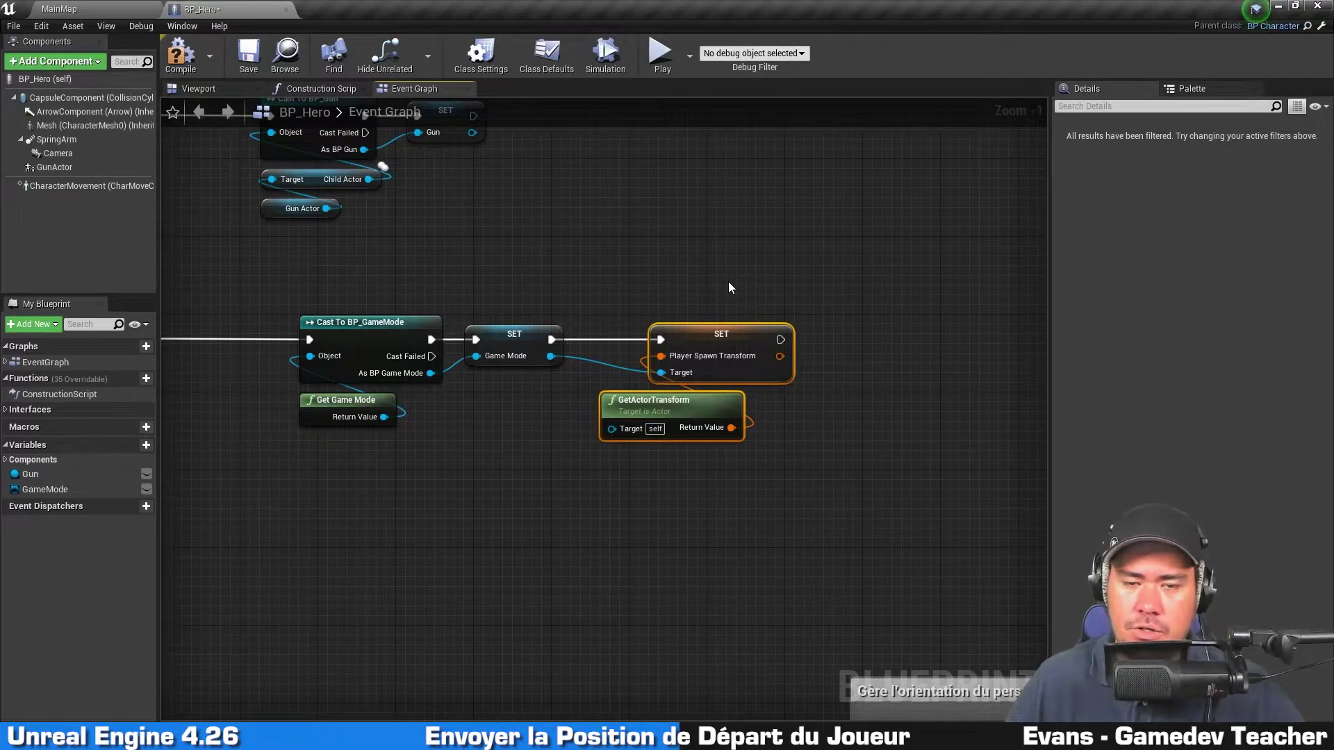
key(shift+d)
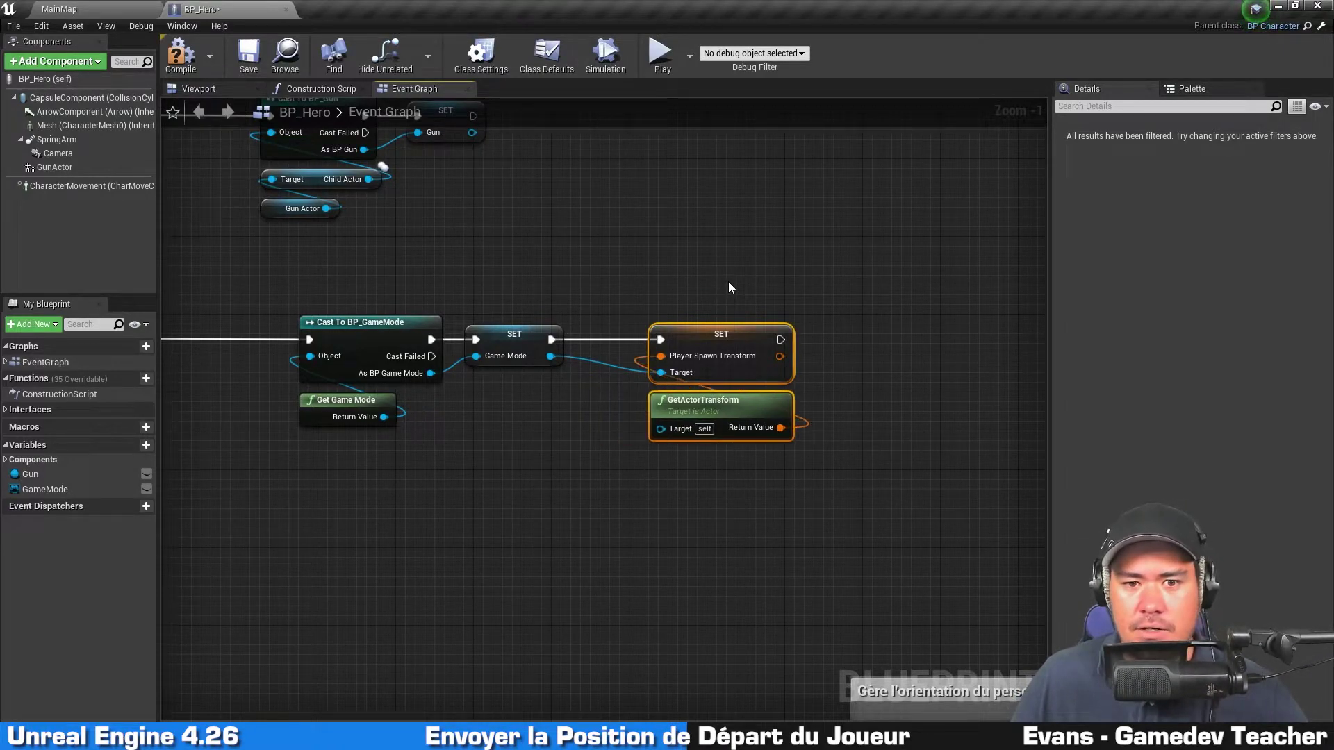
click(728, 288)
Select the SET Player Spawn Transform and GetActorTransform nodes together.
scroll(724, 287, up, 1)
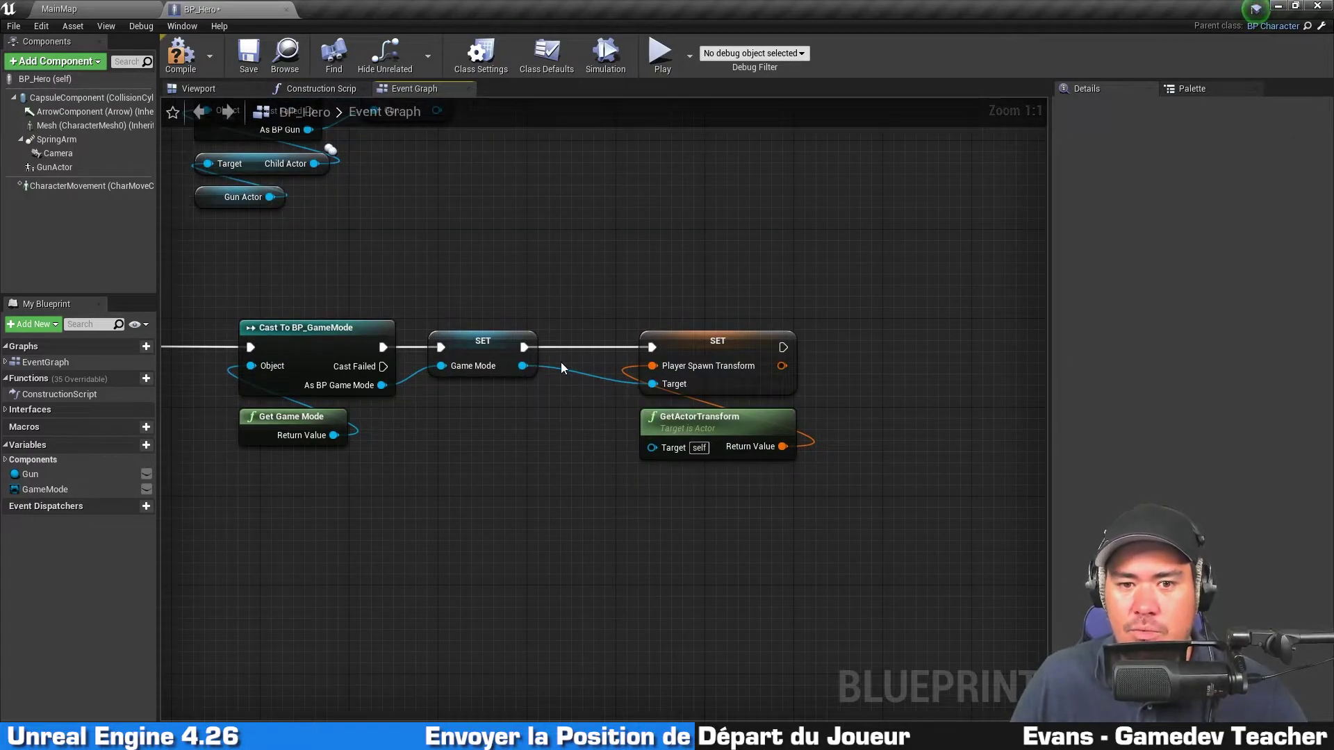
click(510, 372)
drag(625, 518, 804, 267)
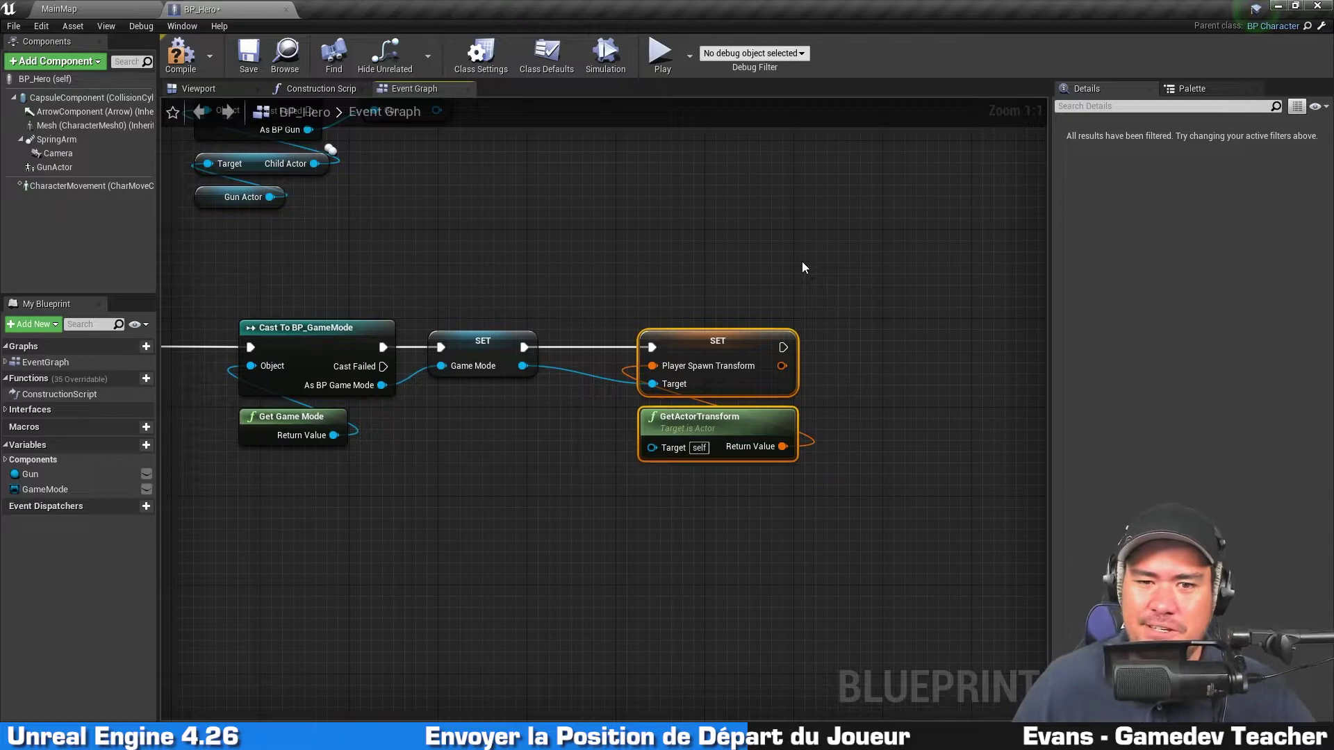
drag(801, 261, 677, 590)
Delete the two spawn transform nodes, then open BP_GameMode from the MainMap Content Browser.
key(Delete)
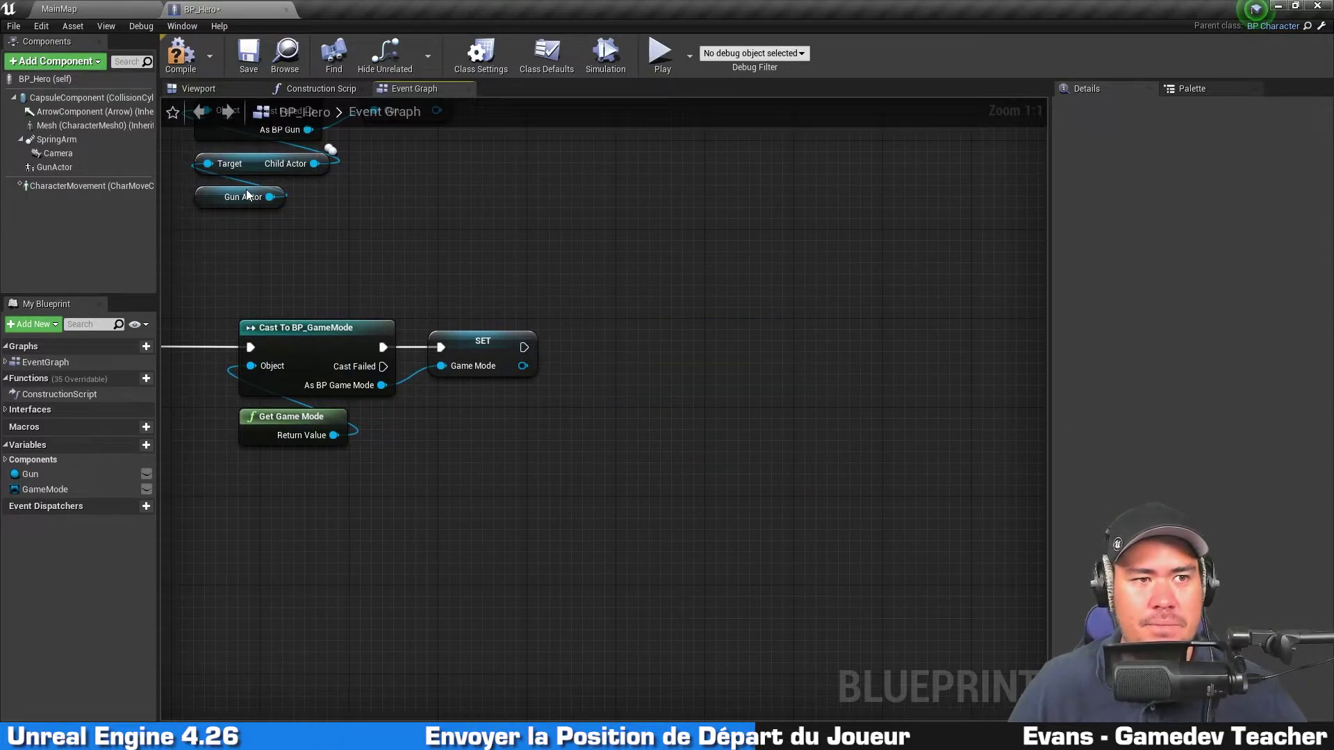
click(82, 9)
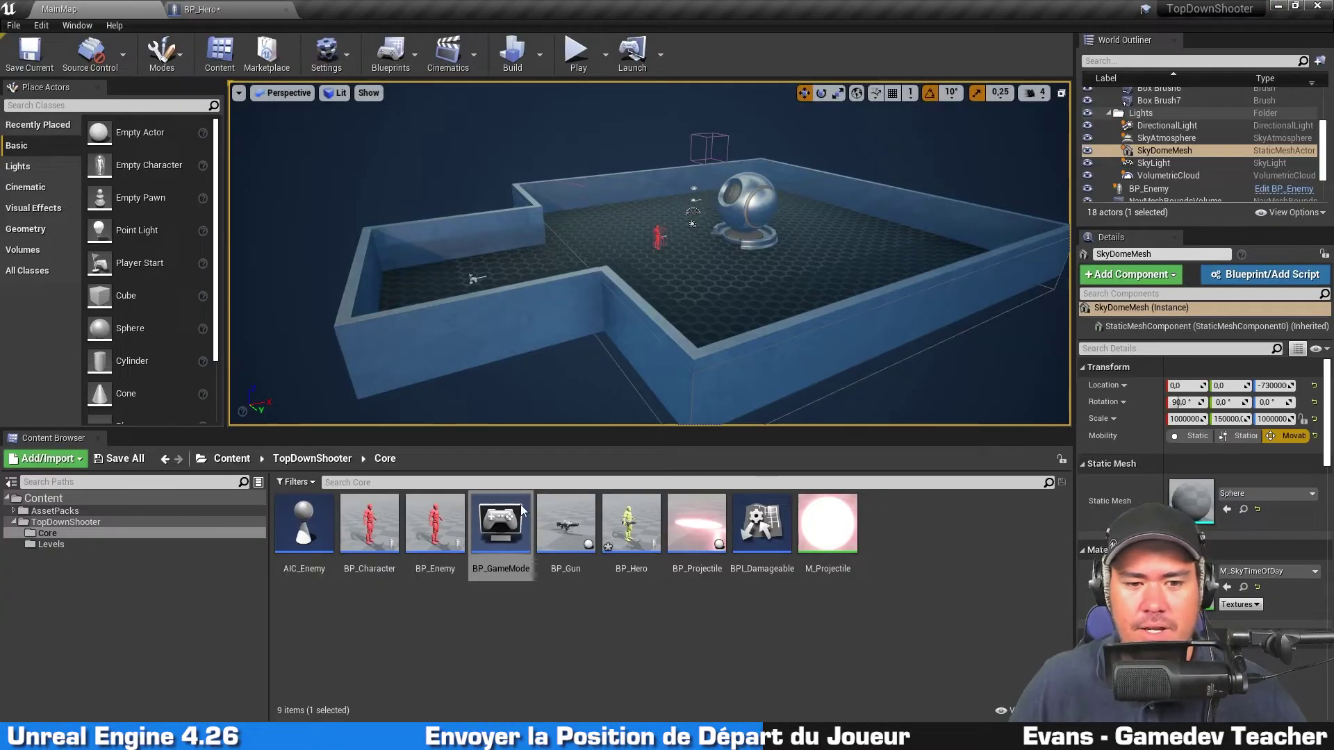
double_click(523, 511)
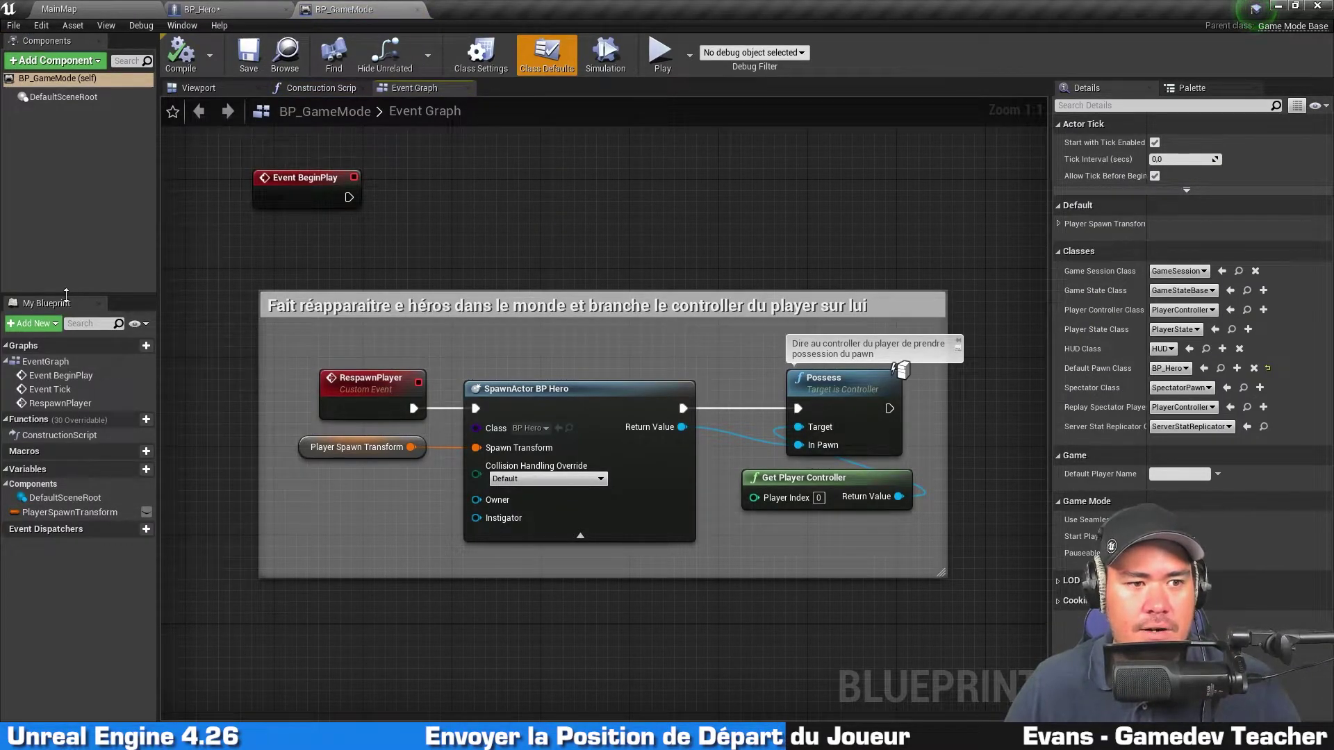
drag(68, 293, 69, 142)
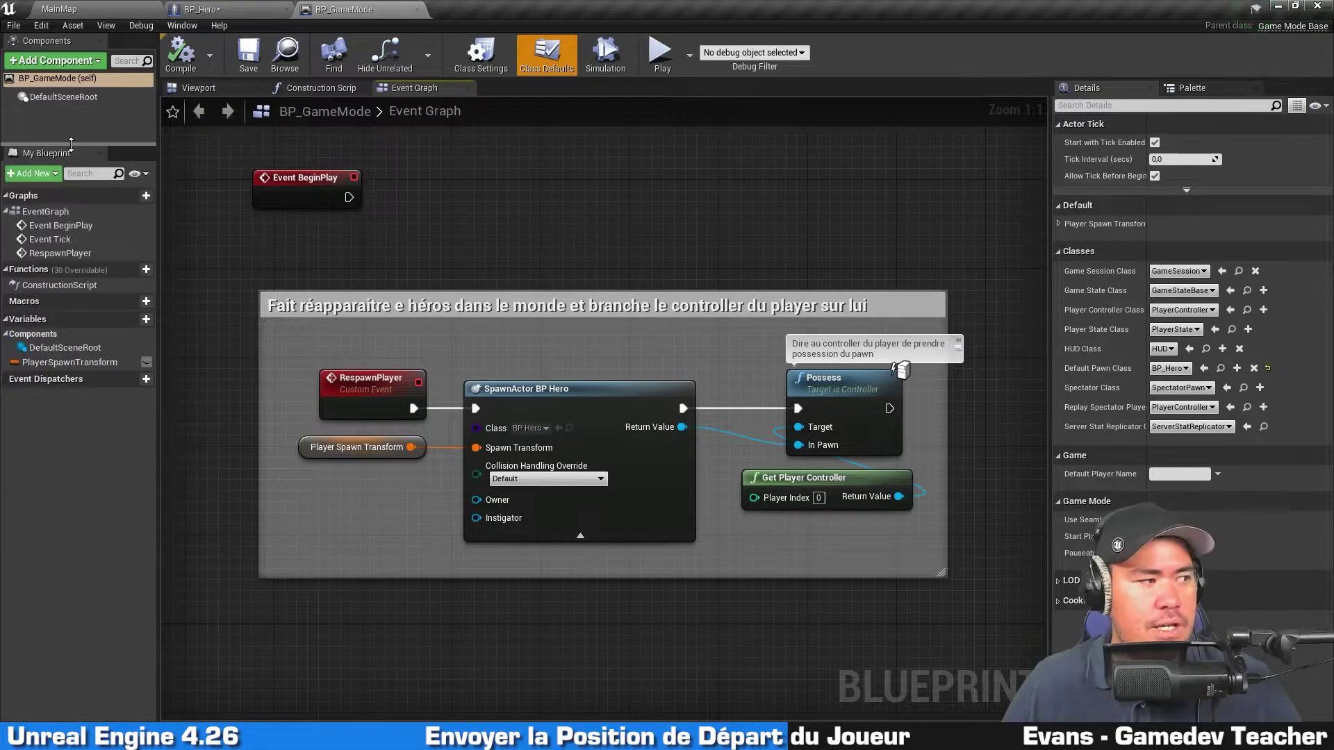
Create a new BP_GameMode function named SetPlayerSpawnTransform.
click(140, 269)
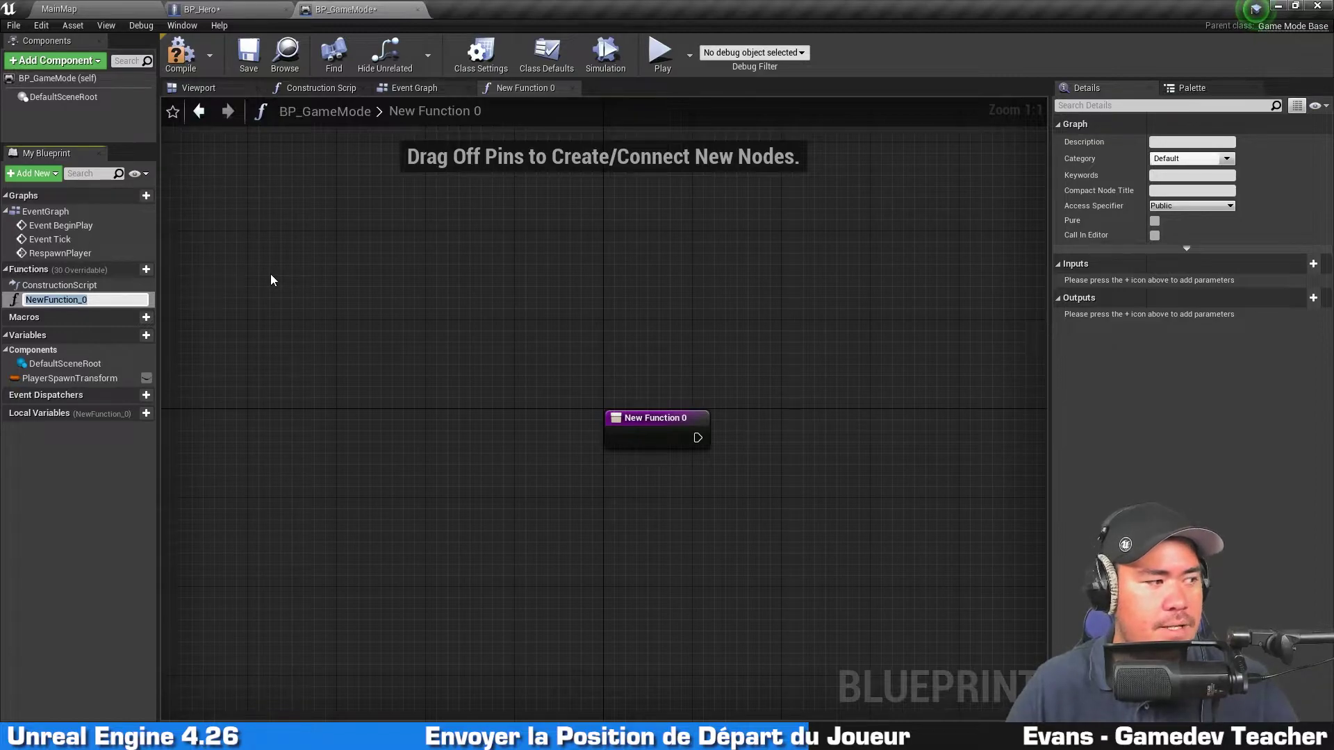
text(SetPla)
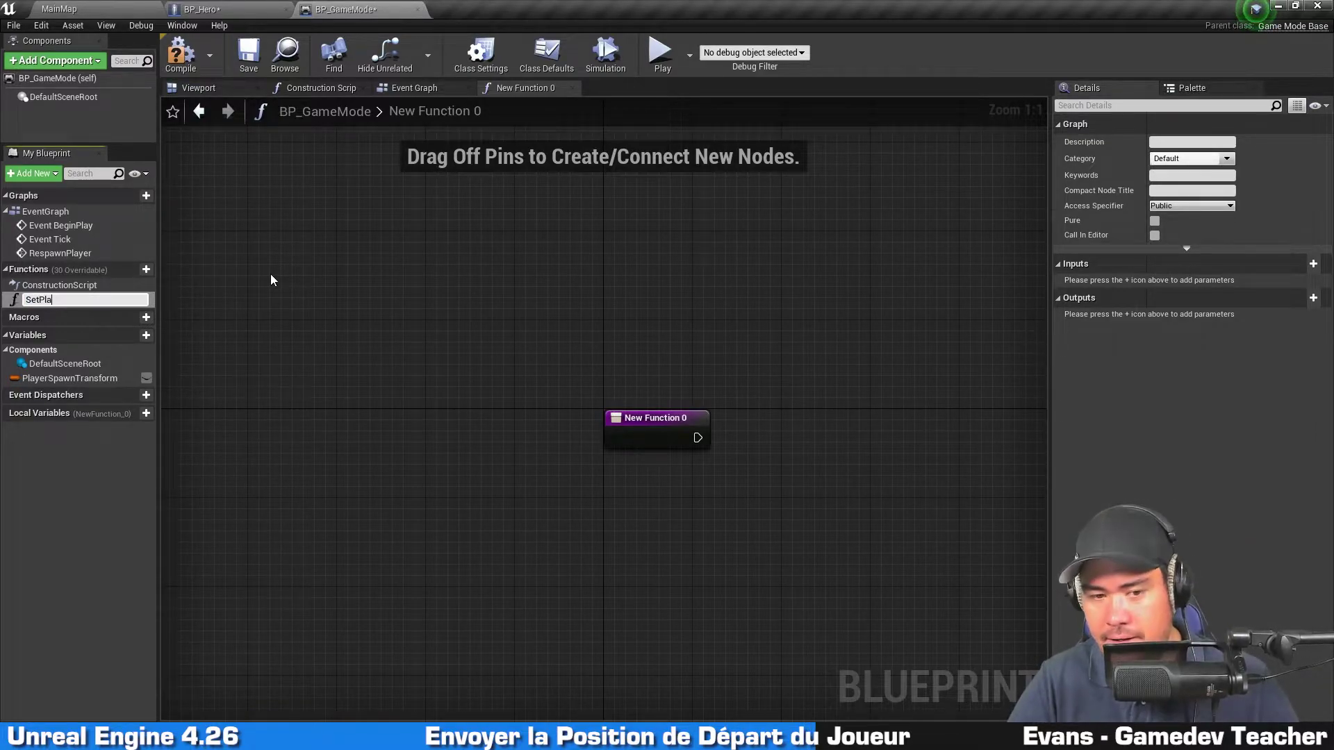
text(yerSpawnT)
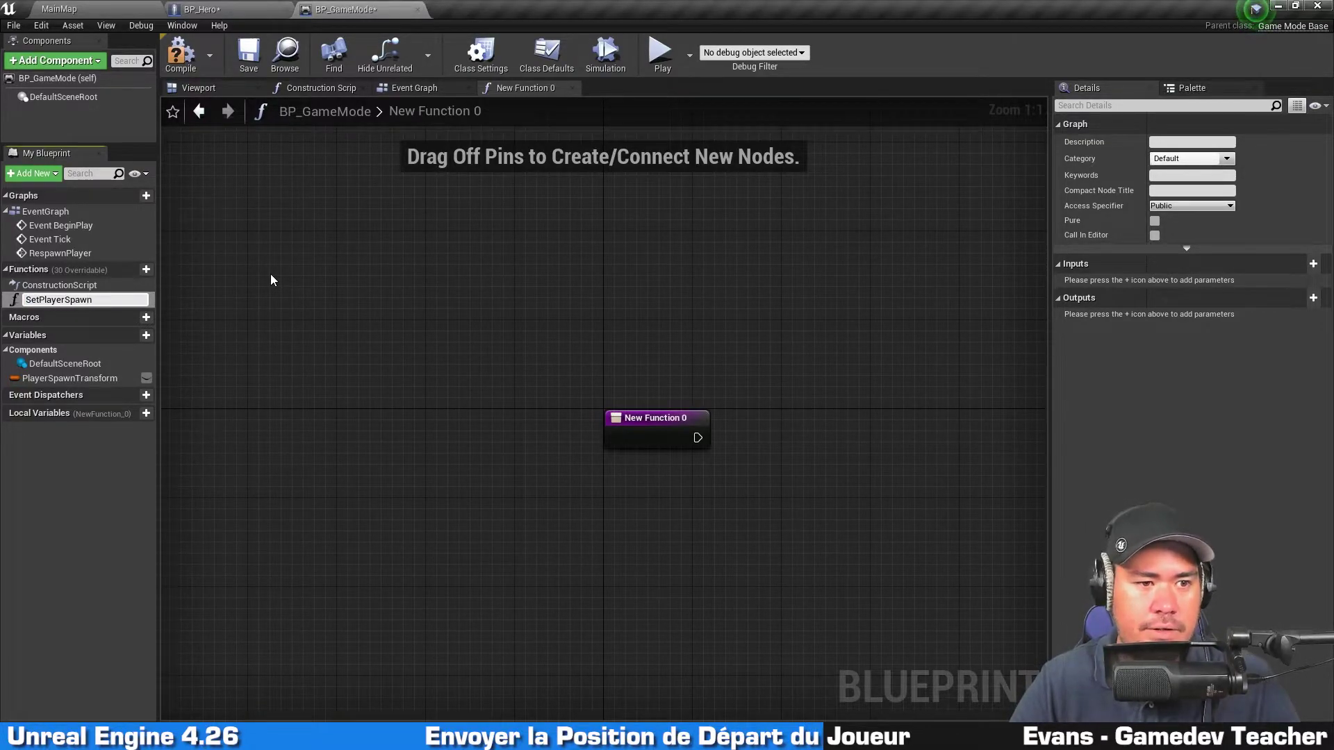
text(ransform)
key(Return)
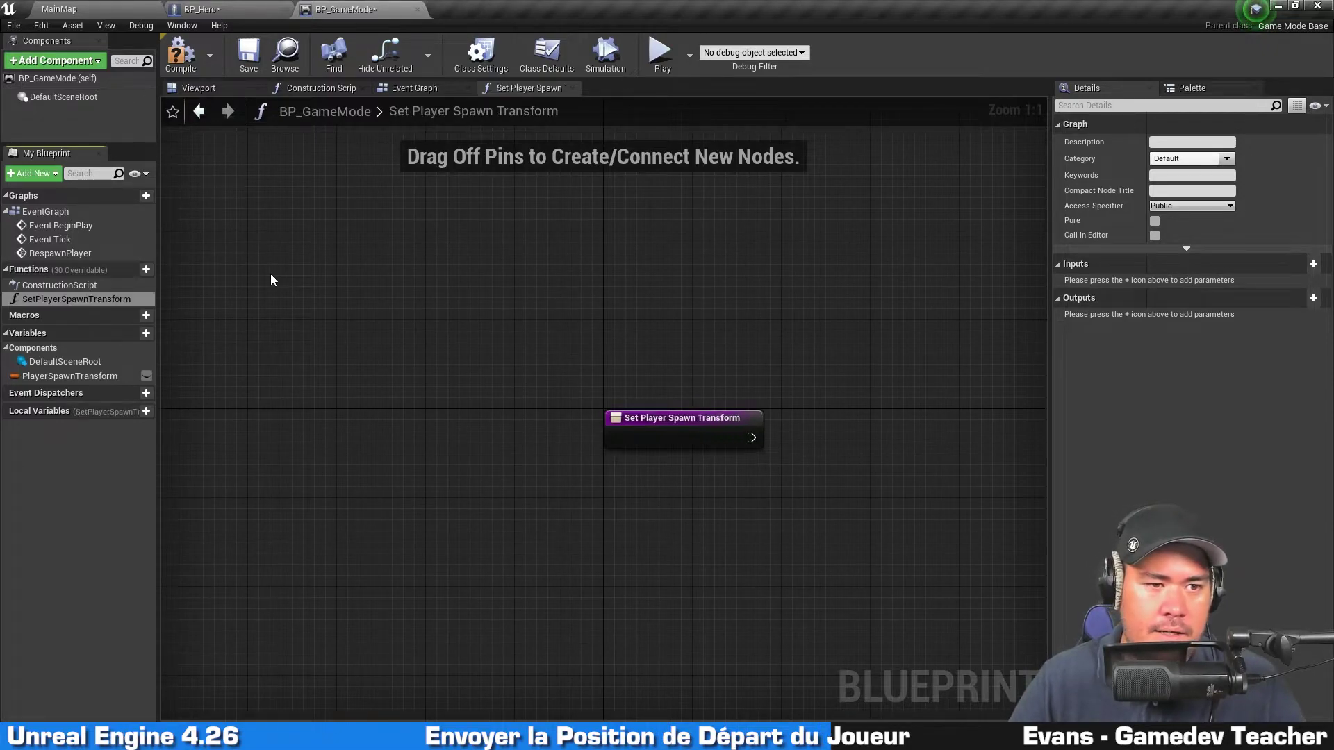
Add a SET PlayerSpawnTransform node wired to the entry node's exec and transform input.
right_drag(800, 421, 473, 318)
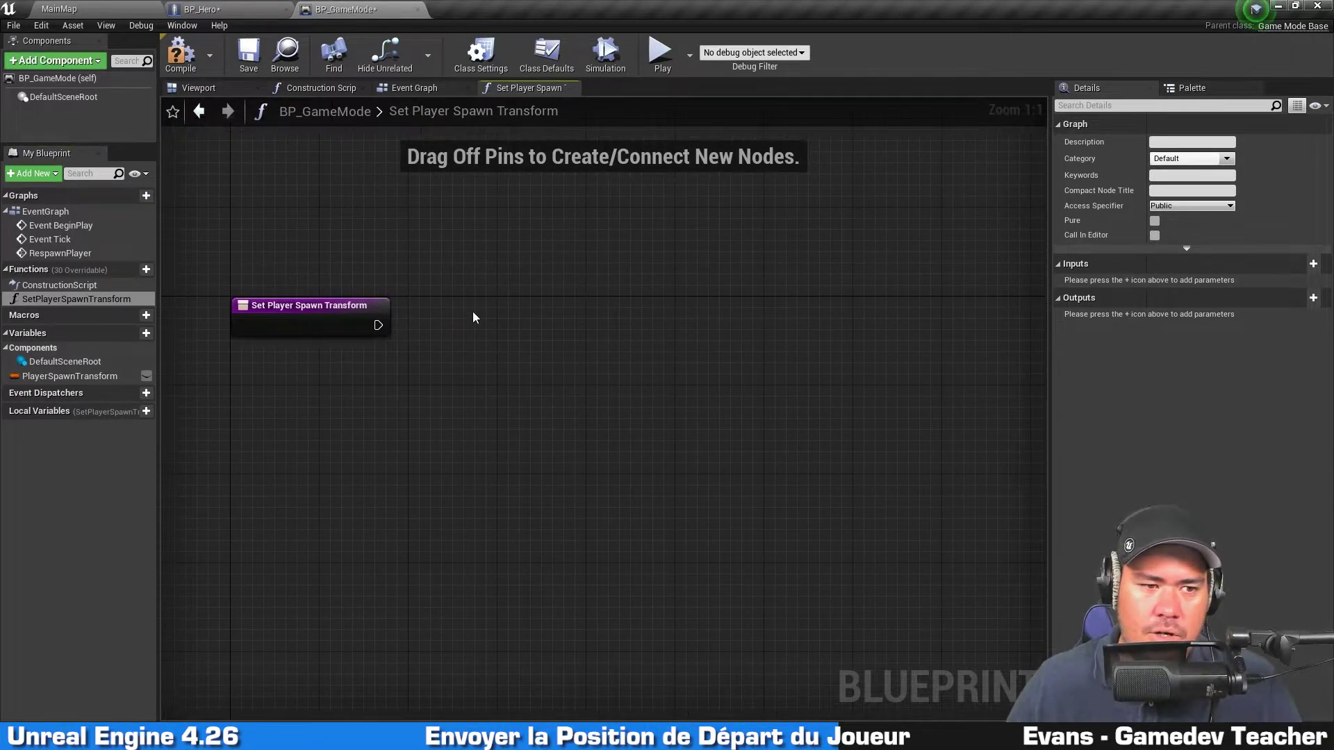
drag(64, 376, 498, 322)
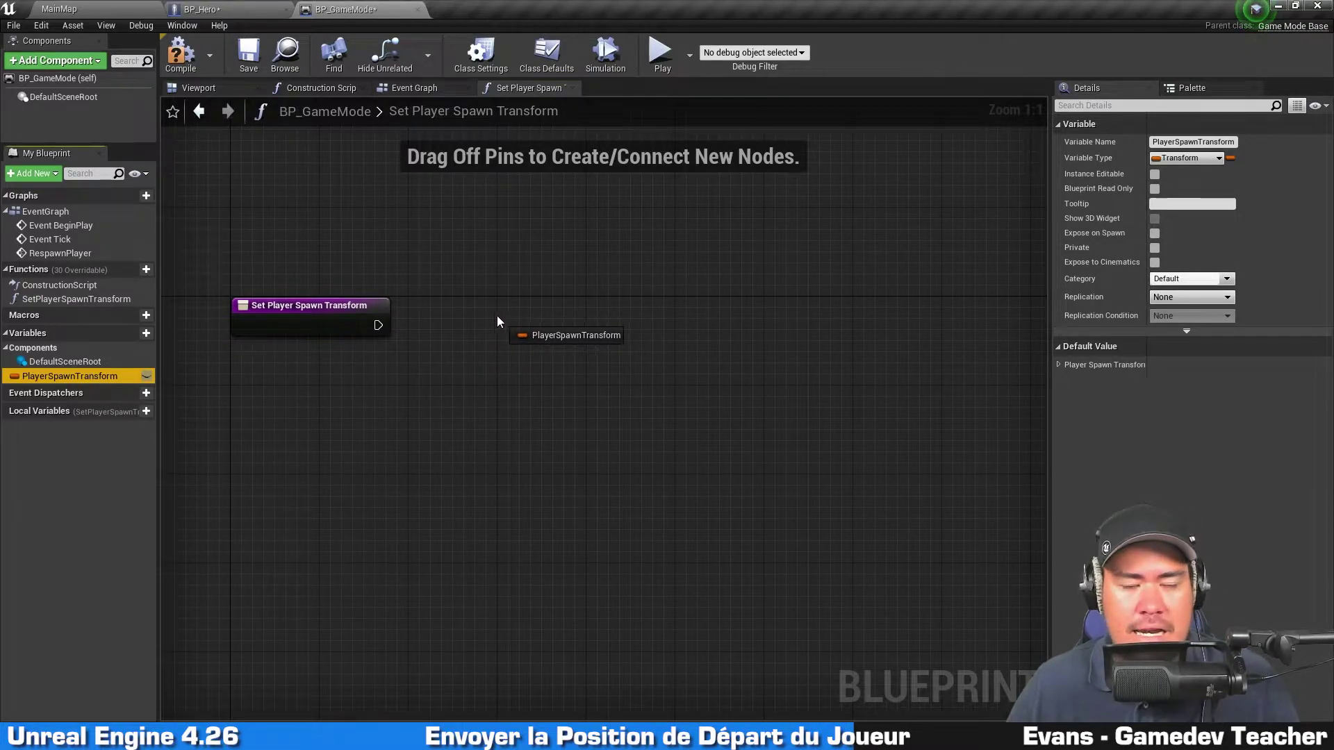
drag(497, 321, 457, 318)
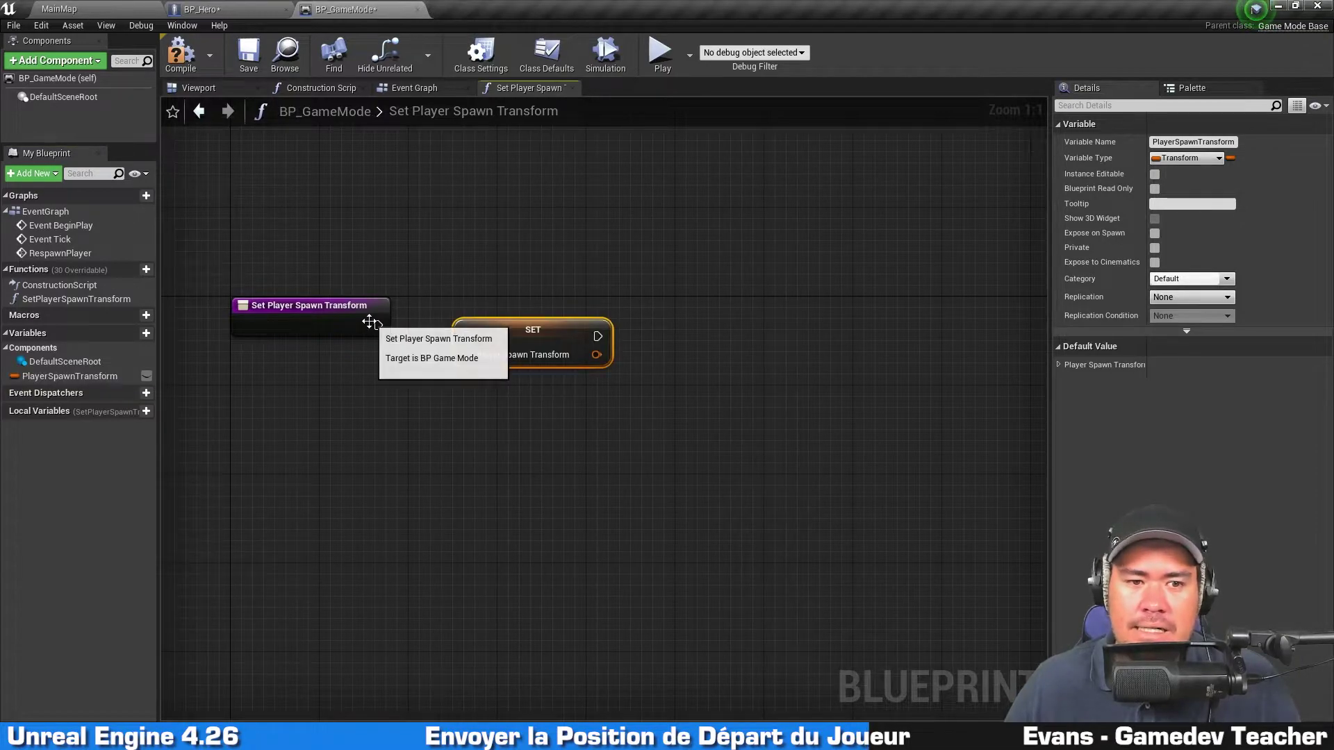
mouse_move(376, 325)
mouse_down()
mouse_move(466, 336)
mouse_move(484, 356)
mouse_move(442, 369)
mouse_move(341, 348)
mouse_up()
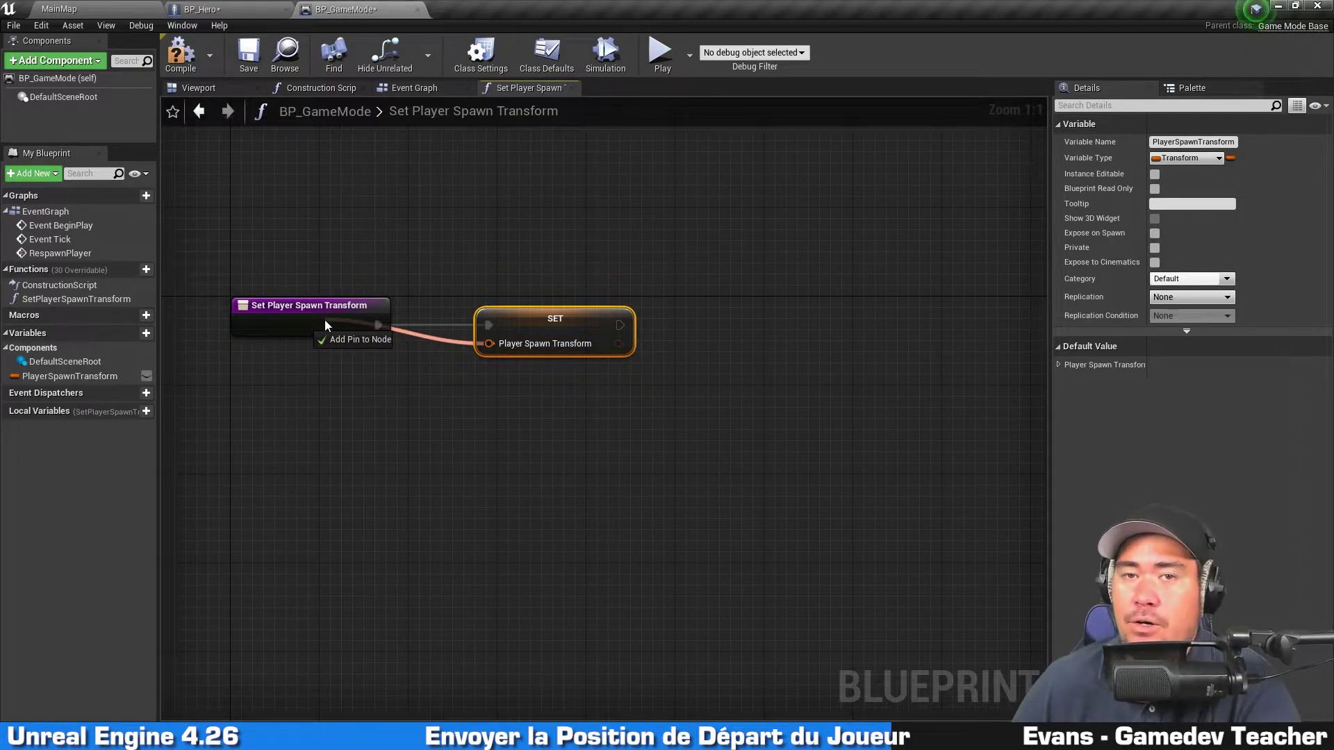
drag(325, 325, 316, 326)
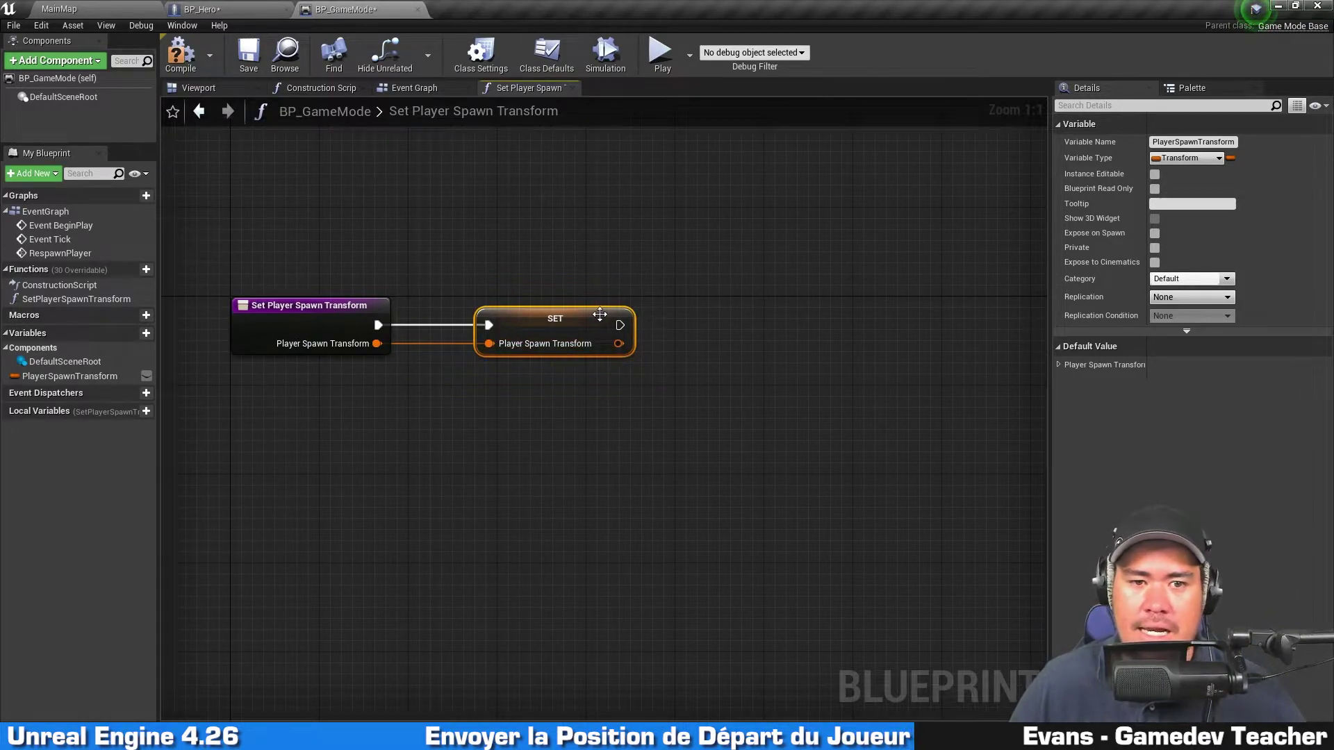
mouse_move(585, 321)
mouse_down()
mouse_move(540, 320)
mouse_move(678, 321)
mouse_up()
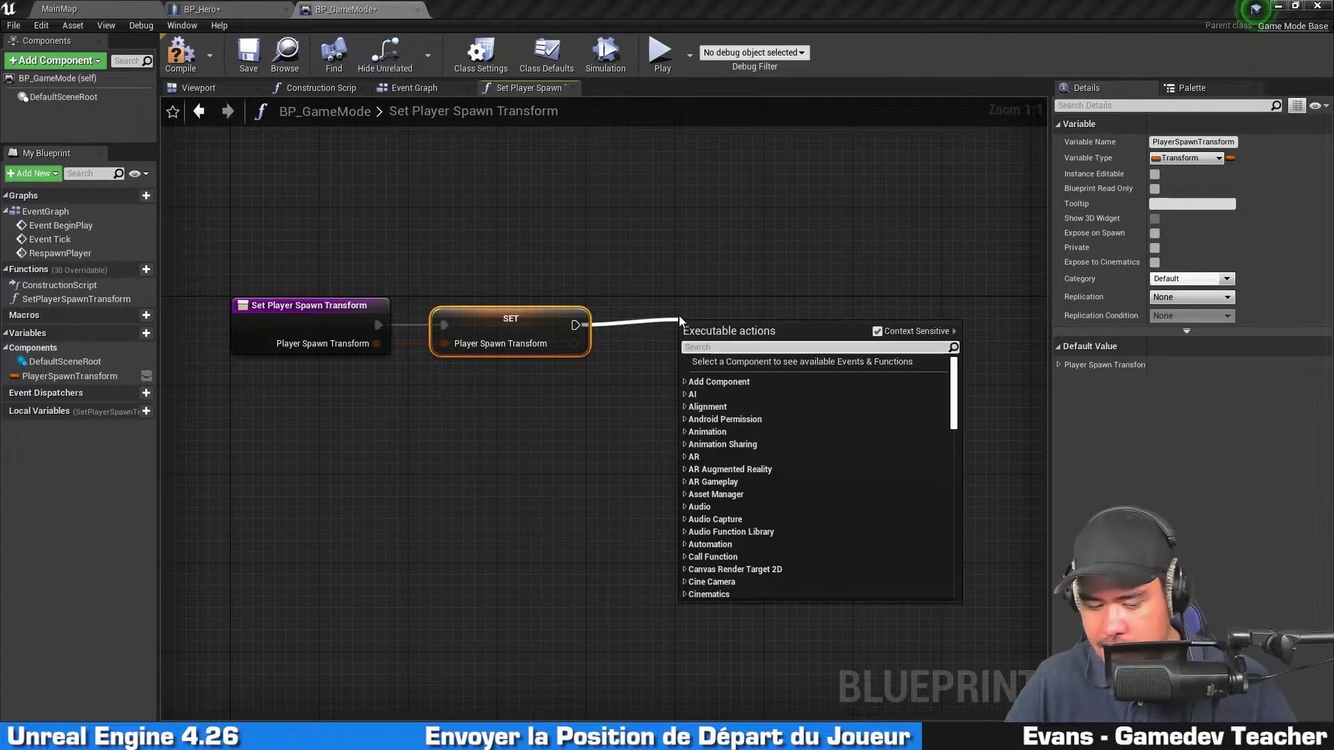
Add a Return Node after the SET node and line it up beside it.
text(return)
key(Return)
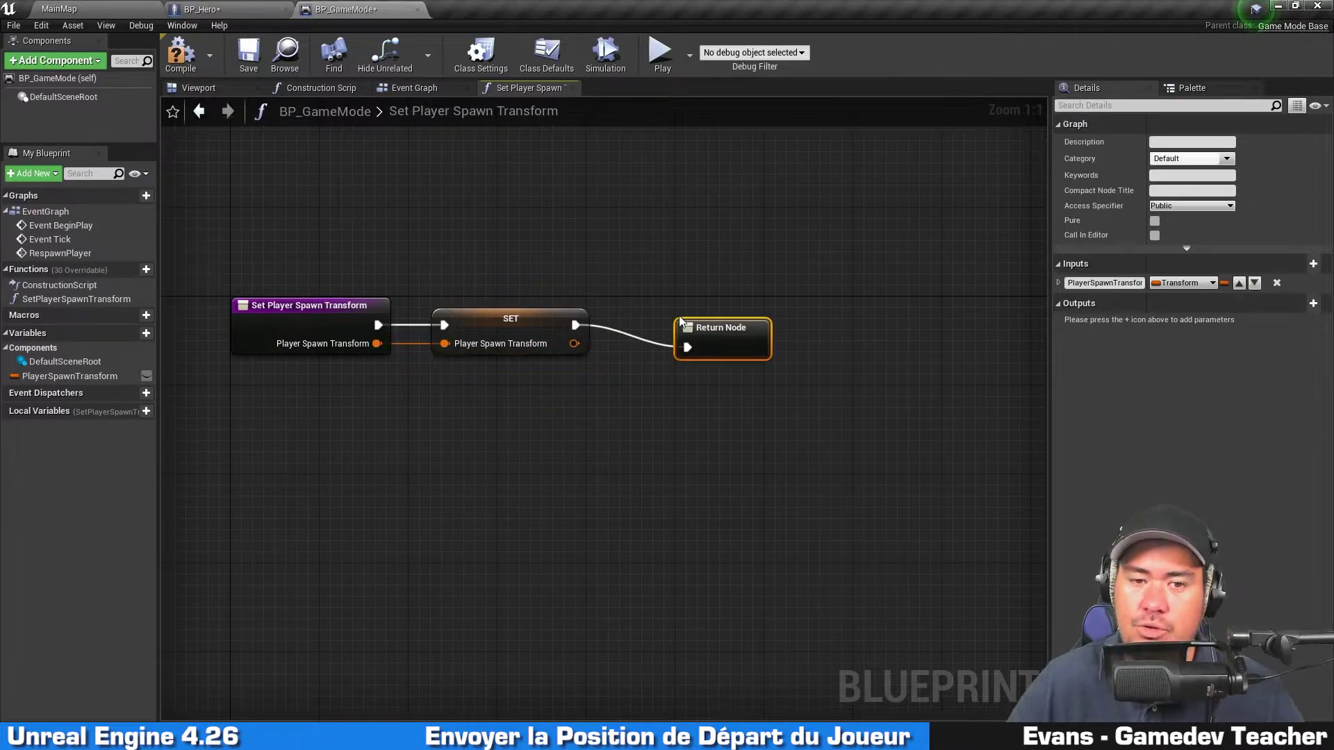
drag(719, 330, 674, 307)
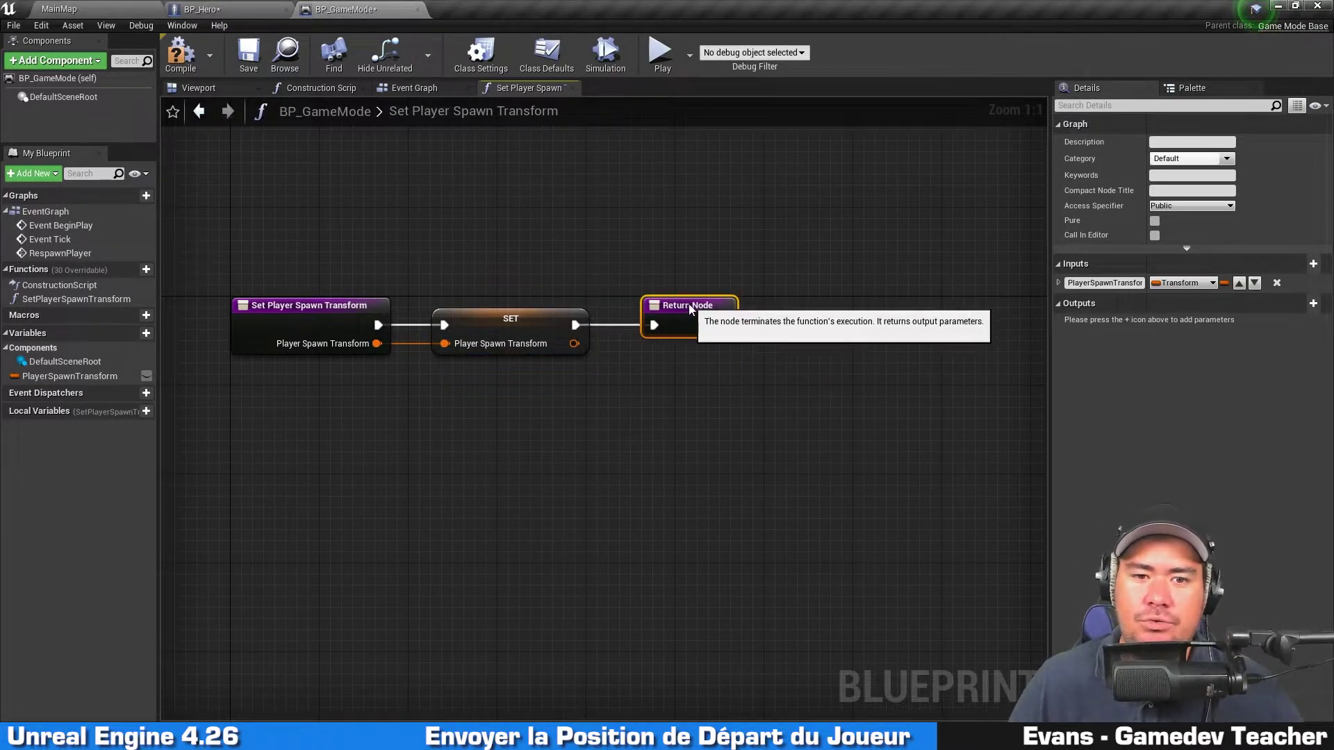
click(599, 262)
scroll(598, 262, up, 1)
scroll(715, 262, down, 1)
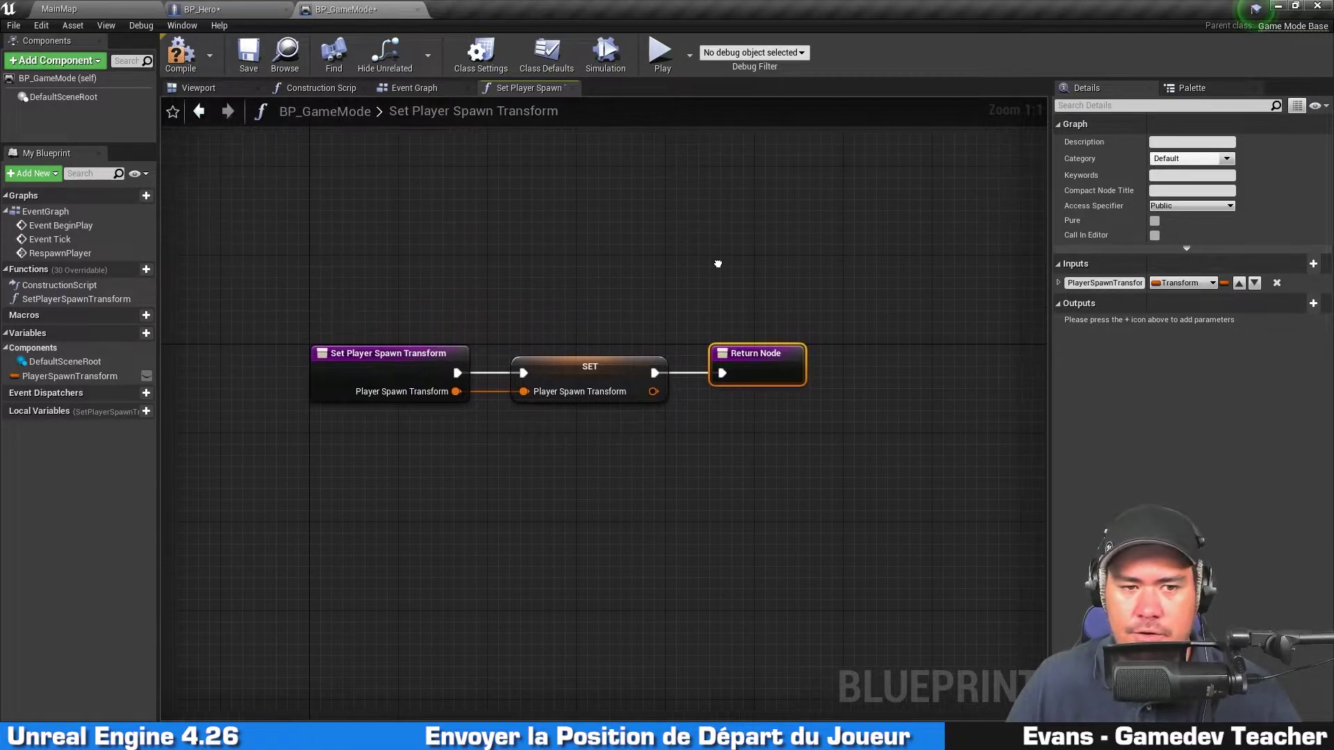
Wrap the three function nodes in the comment 'Stocke la position de départ du joueur', then compile and save.
drag(298, 256, 848, 541)
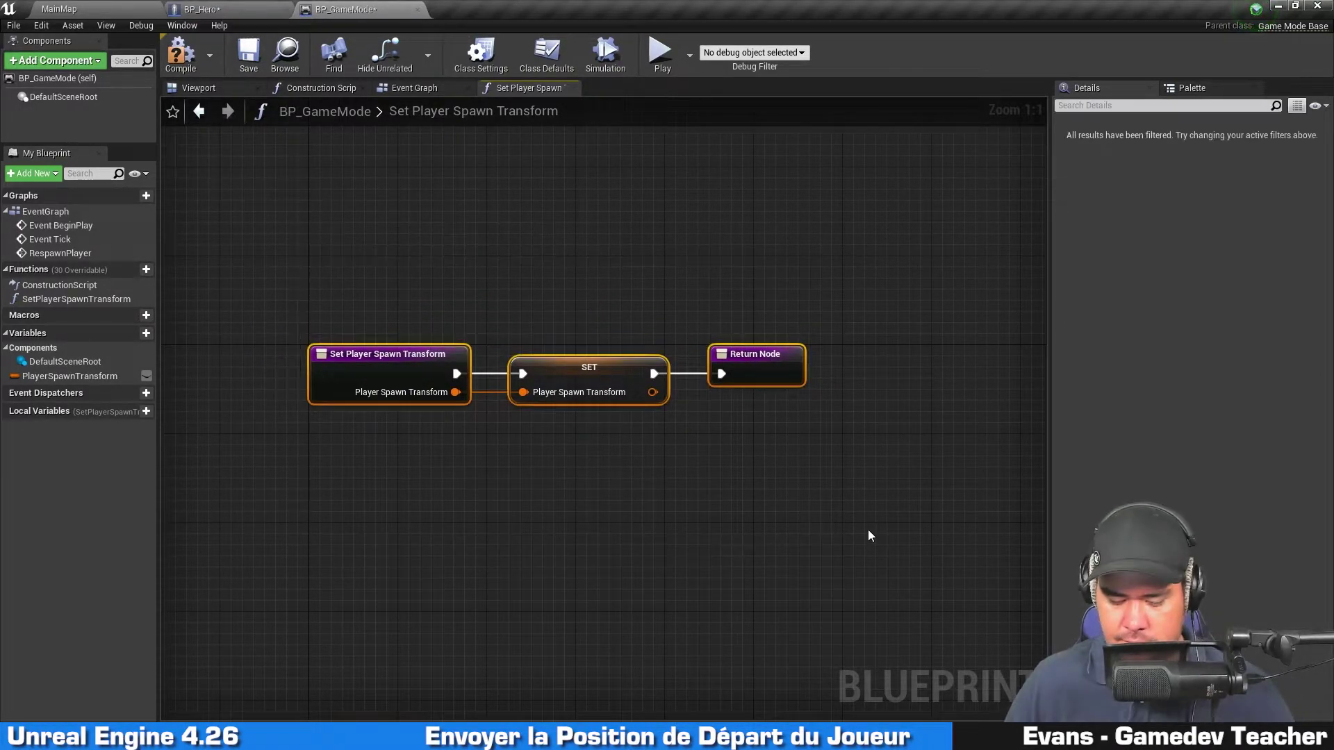
key(c)
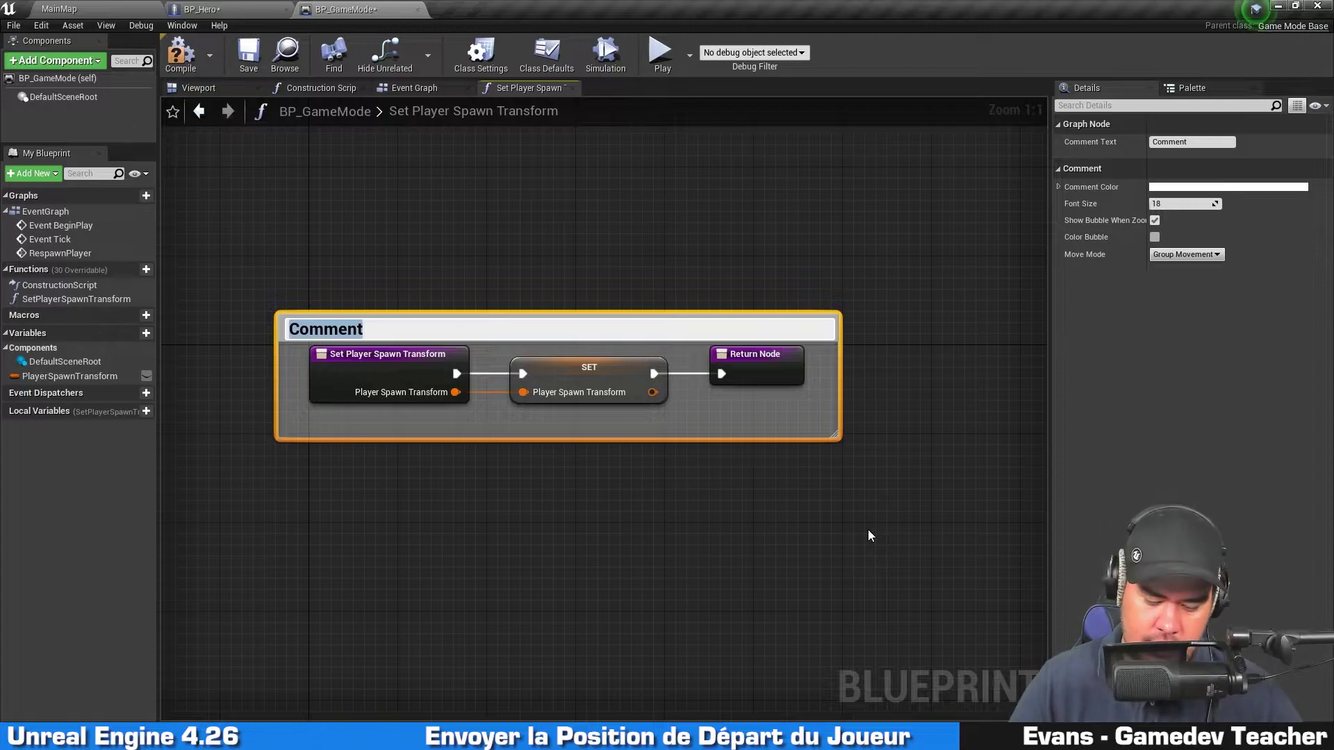
text(Stocke la position de départ du joueu)
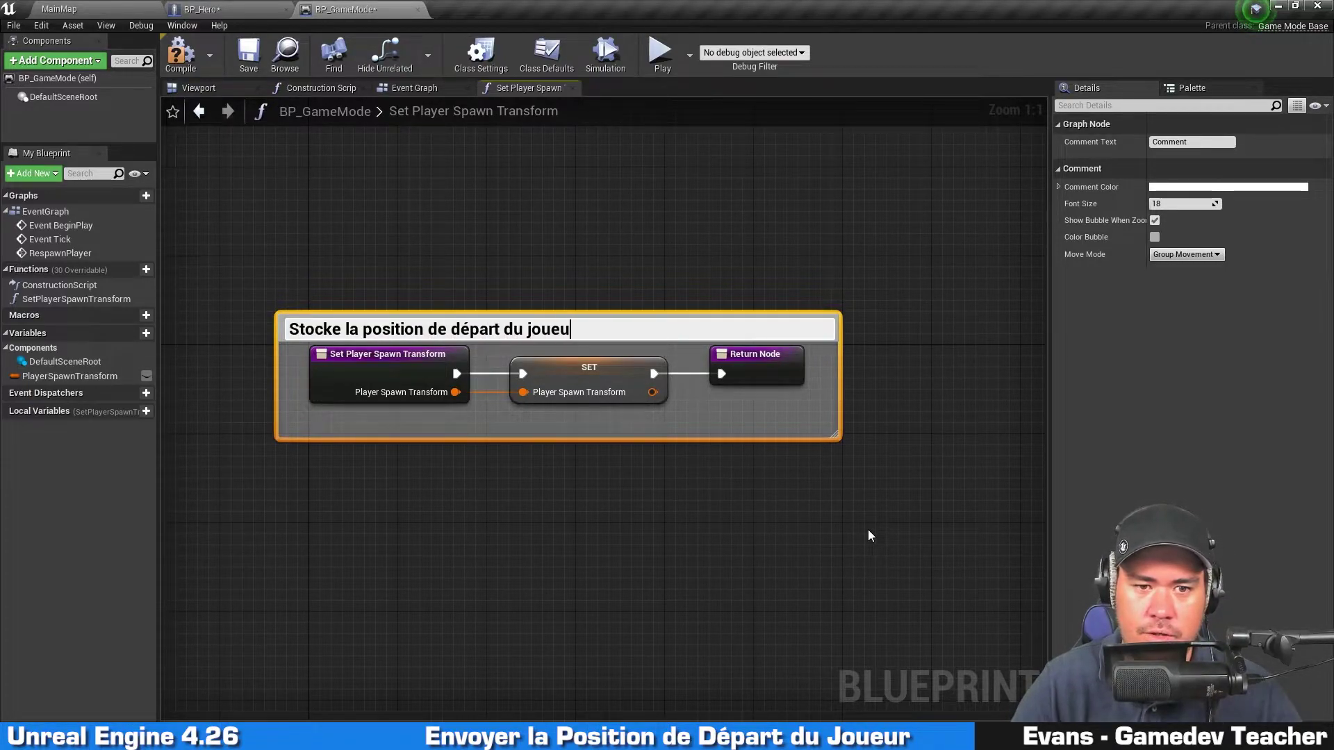
text(r)
key(Return)
click(874, 465)
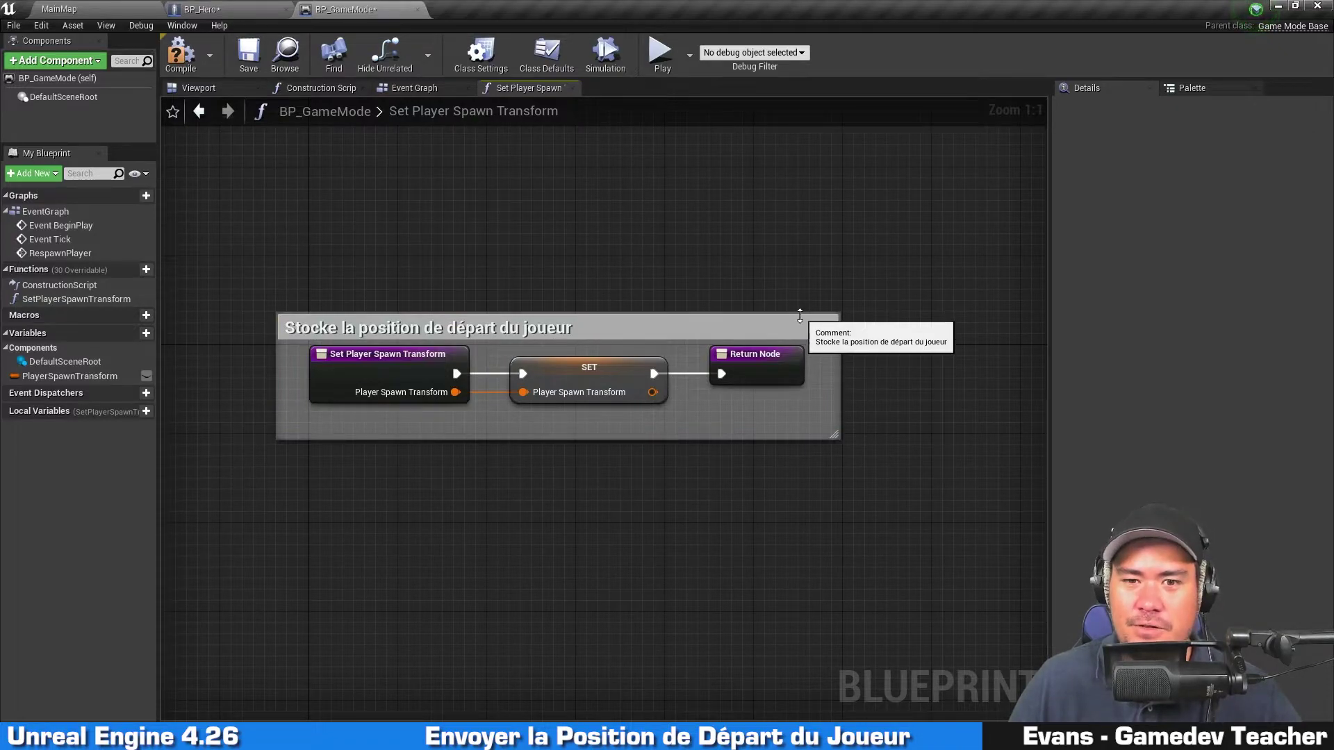
drag(799, 316, 800, 295)
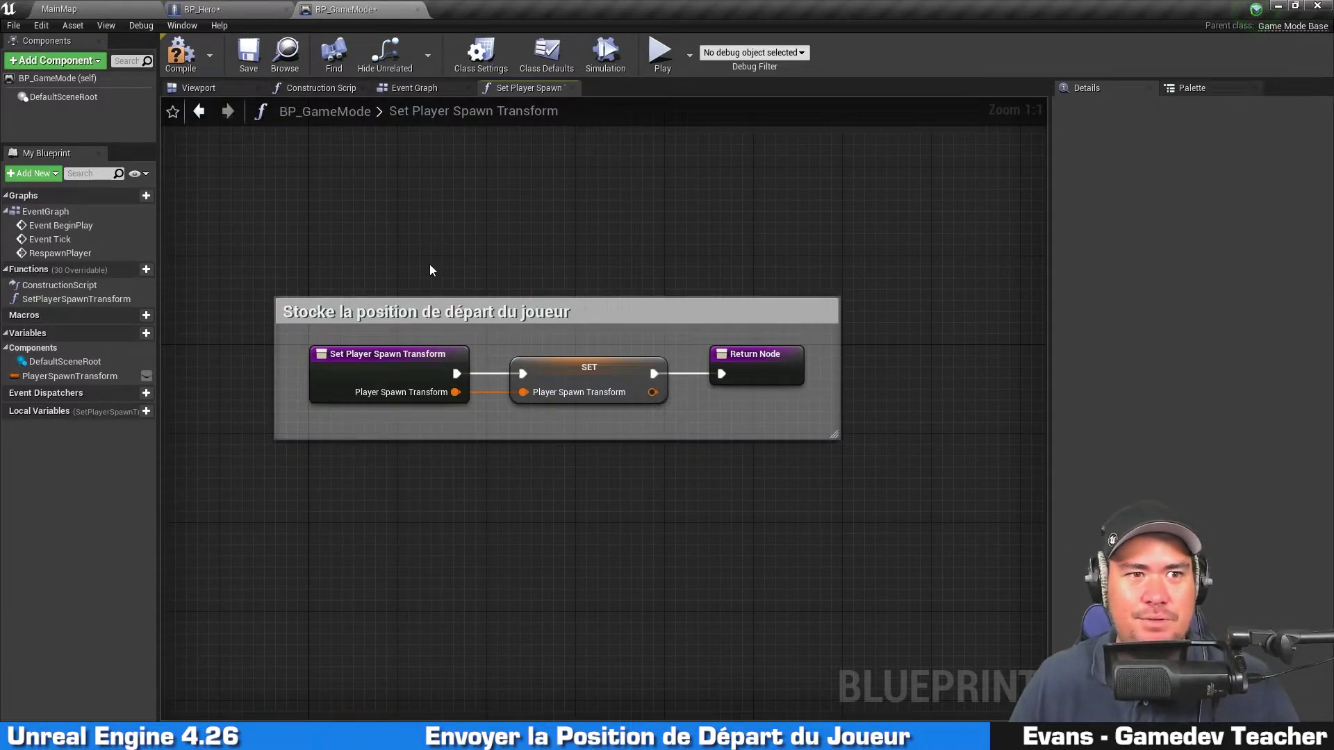
click(180, 53)
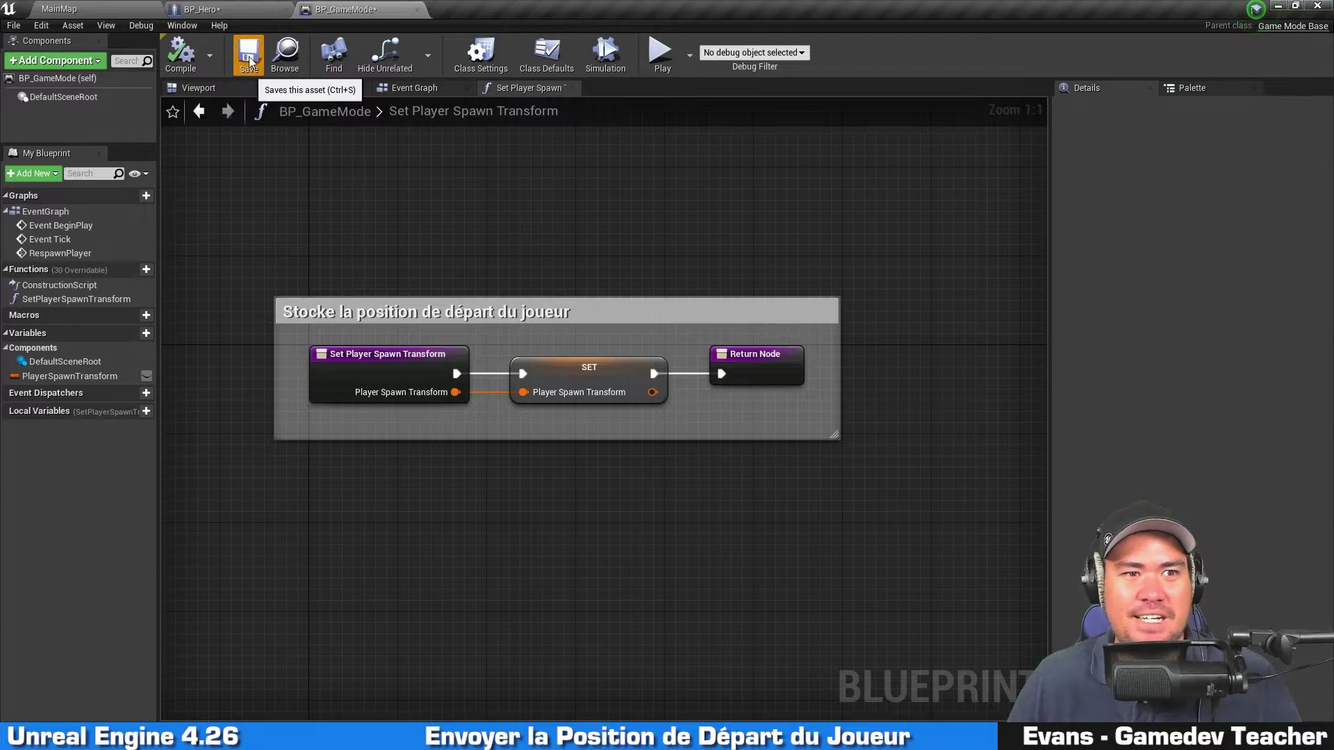
click(248, 52)
In BP_Hero's Event Graph, call Set Player Spawn Transform on the stored Game Mode after its SET.
click(242, 7)
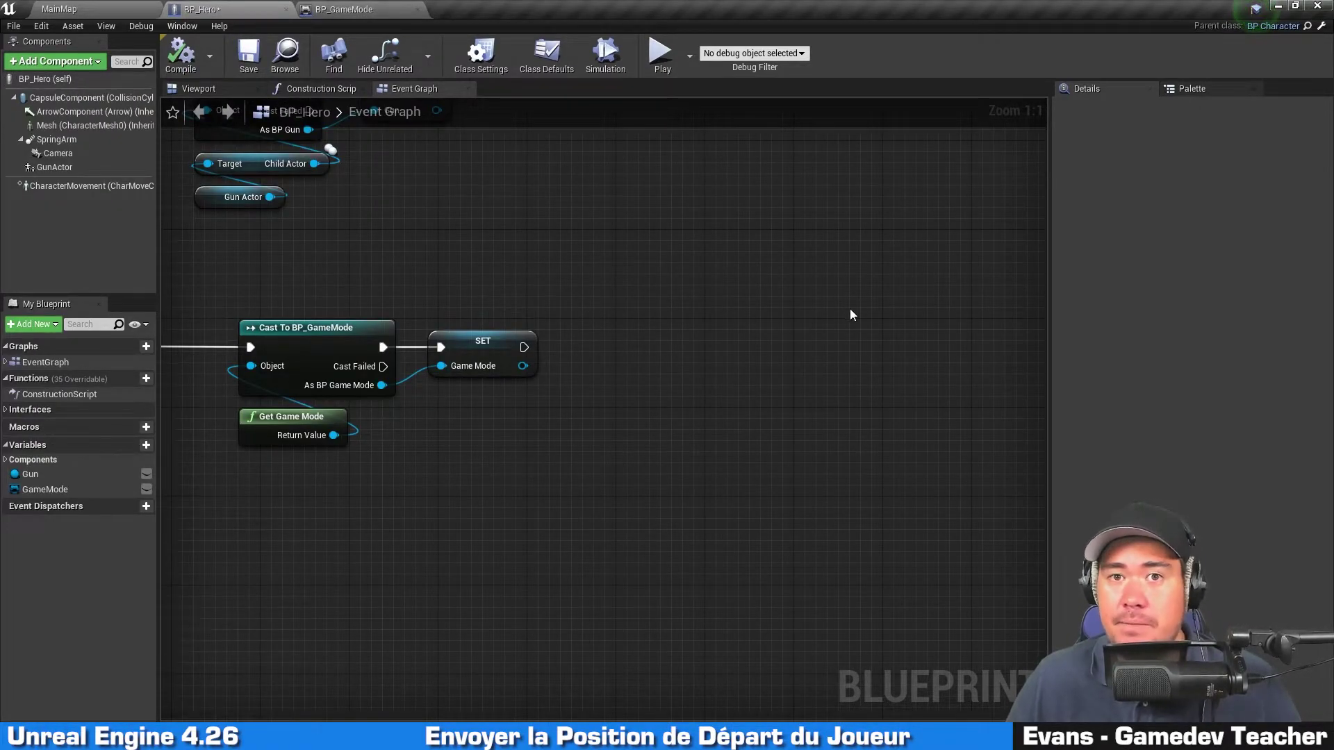
right_drag(626, 326, 591, 269)
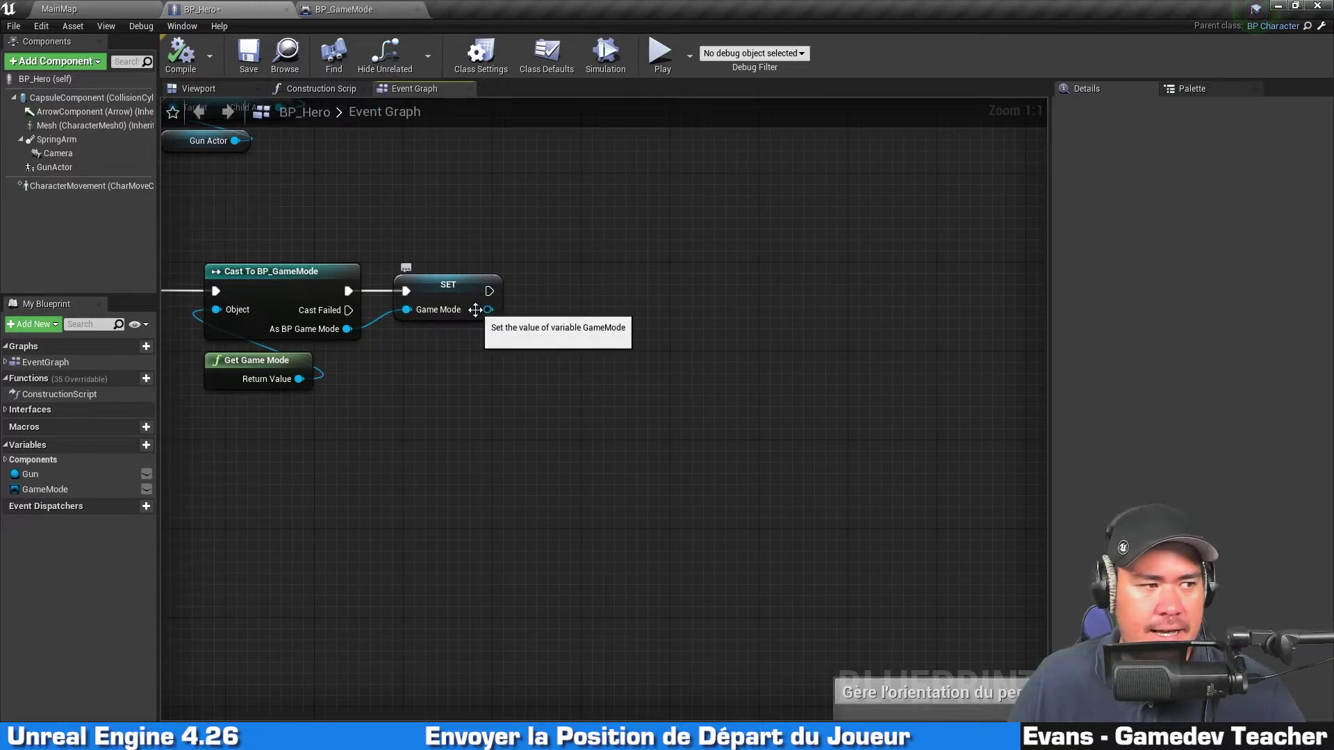
drag(488, 310, 585, 336)
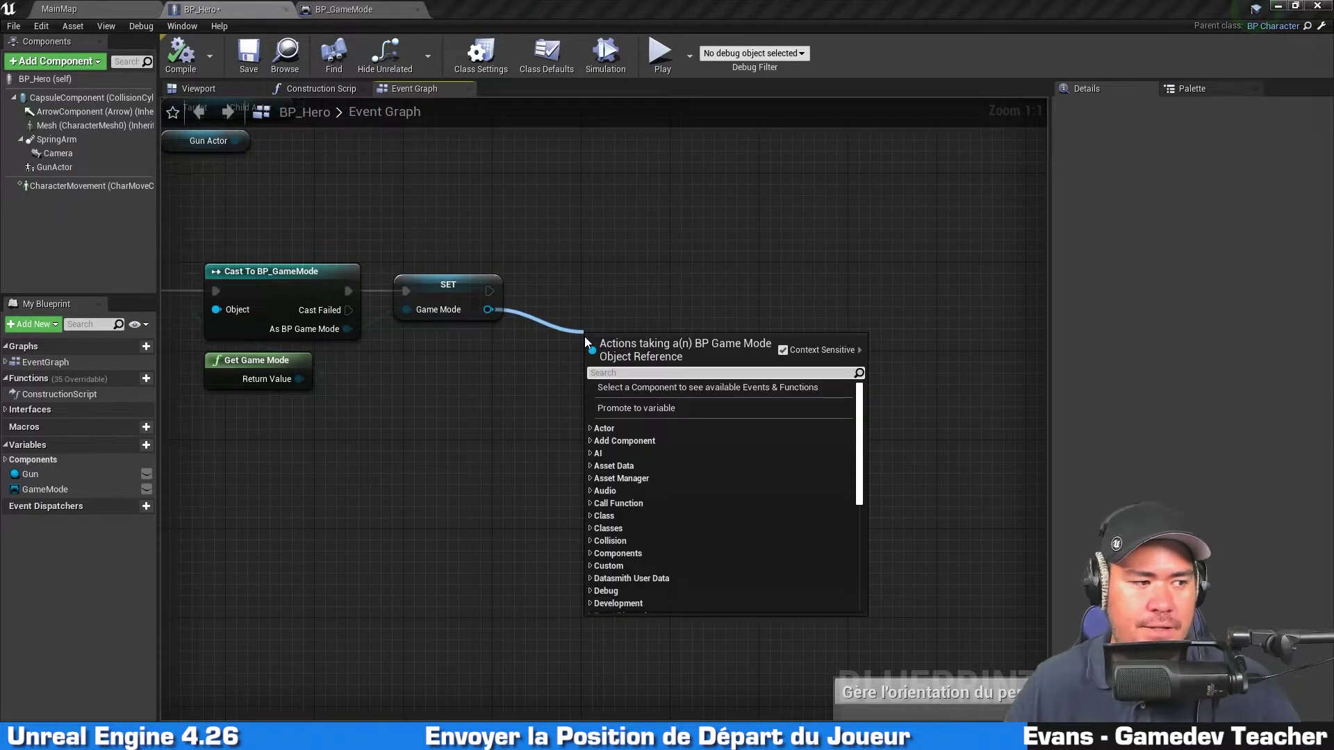
text(setplayers)
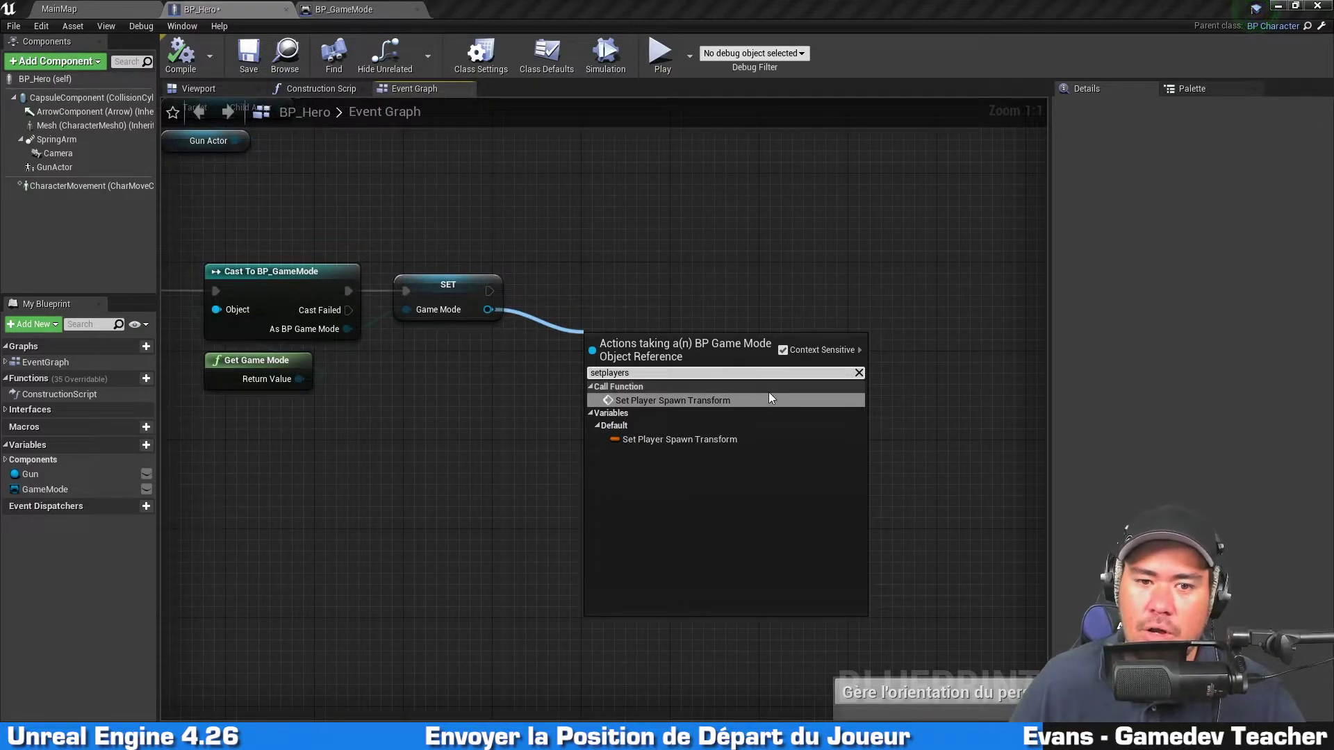
click(748, 399)
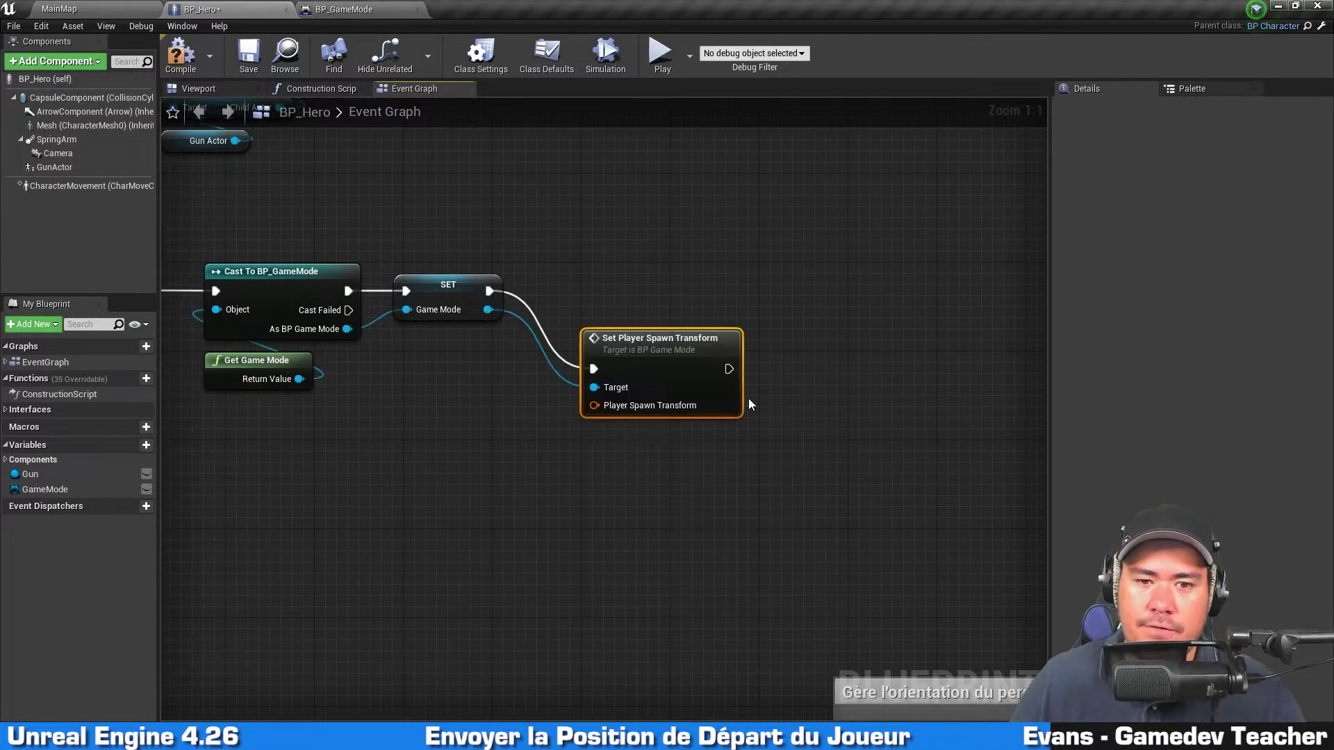
drag(675, 294, 661, 277)
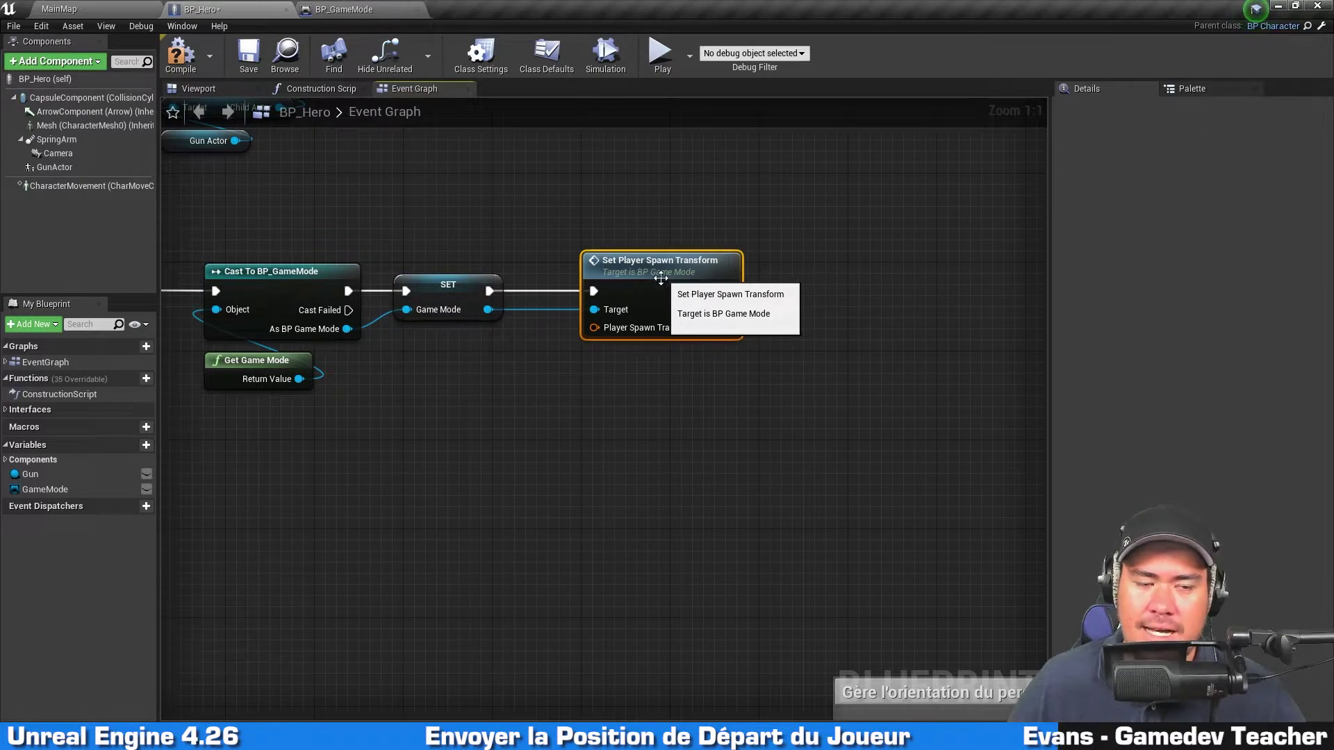
click(524, 405)
Feed a GetActorTransform node into the spawn transform input, left-aligned under the call node.
right_click(518, 402)
text(ge)
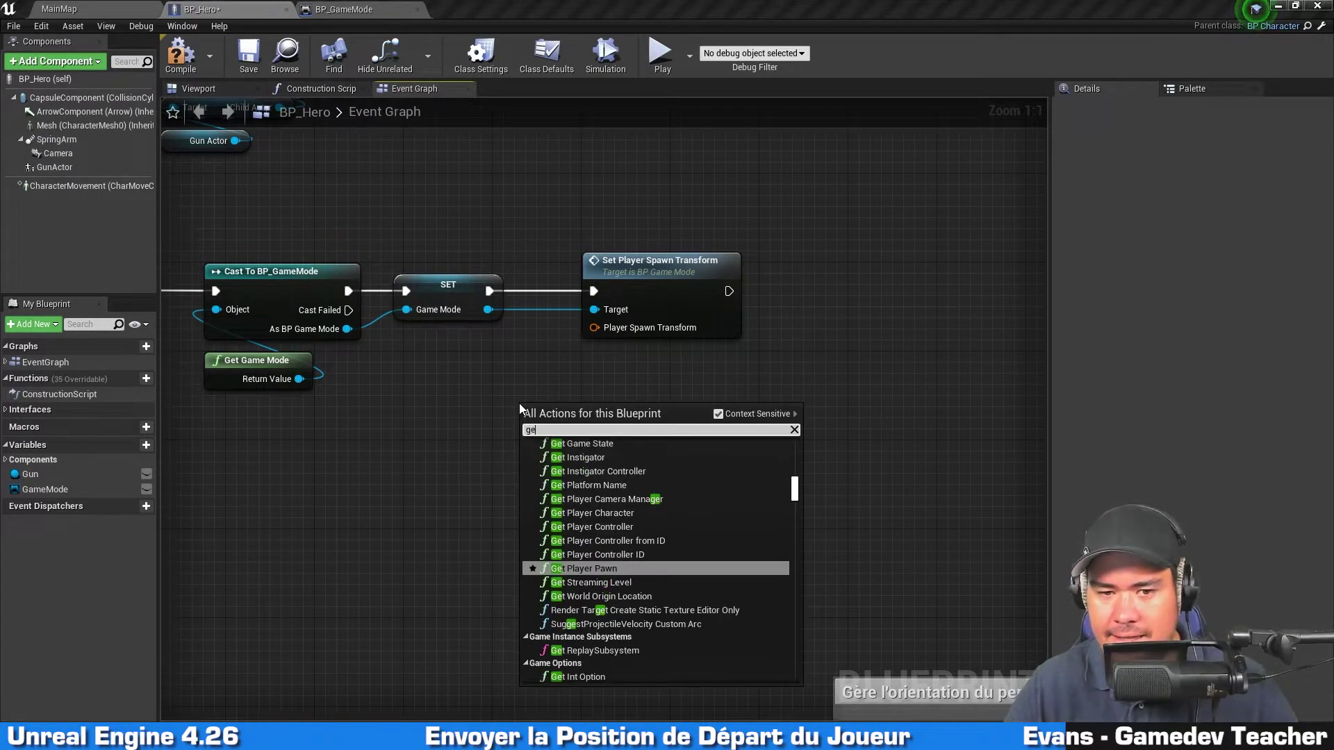
text(tactortransform)
key(Return)
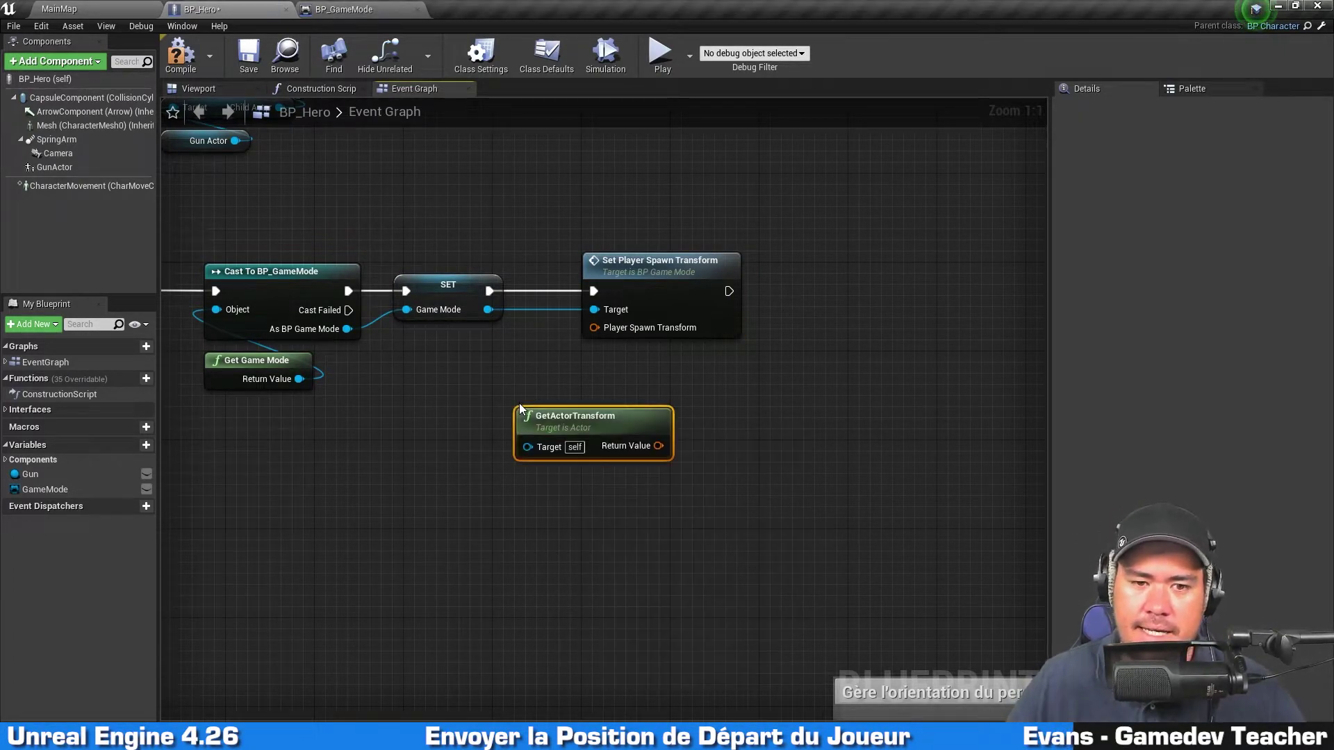
drag(657, 445, 594, 327)
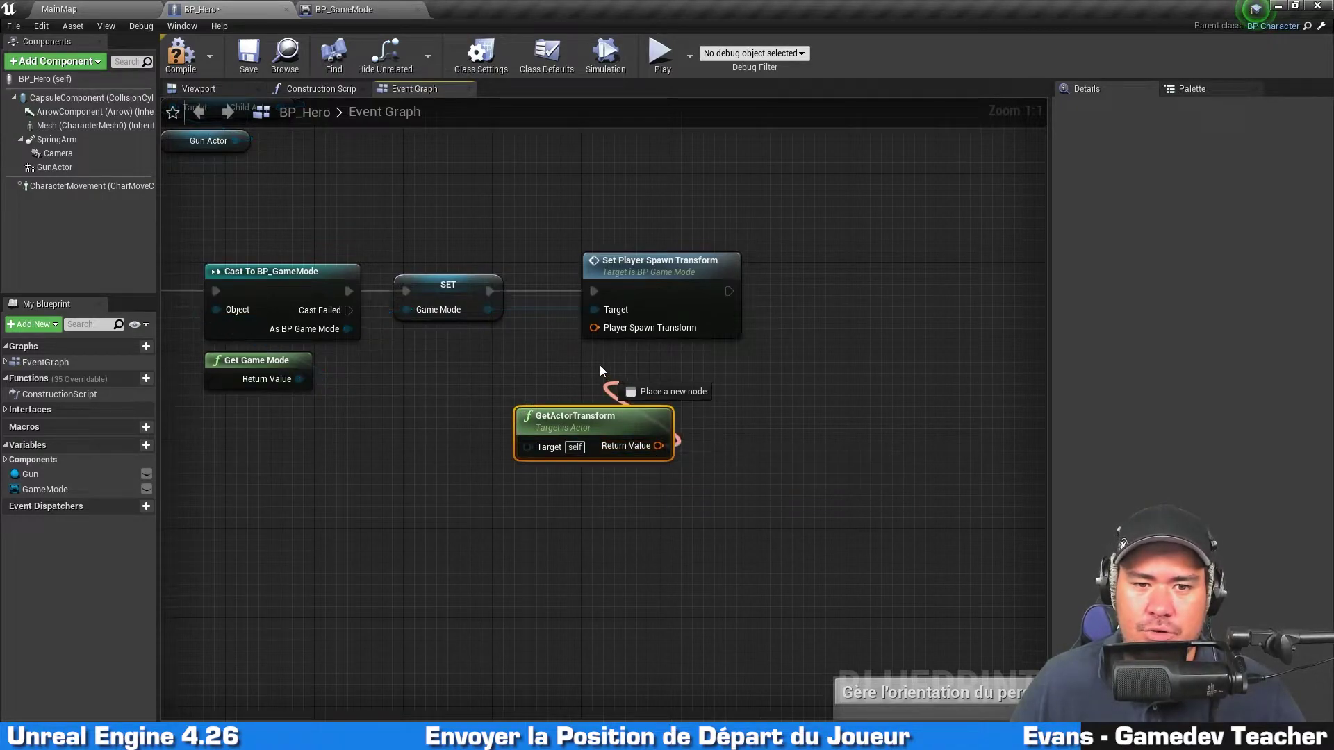
drag(623, 410, 621, 357)
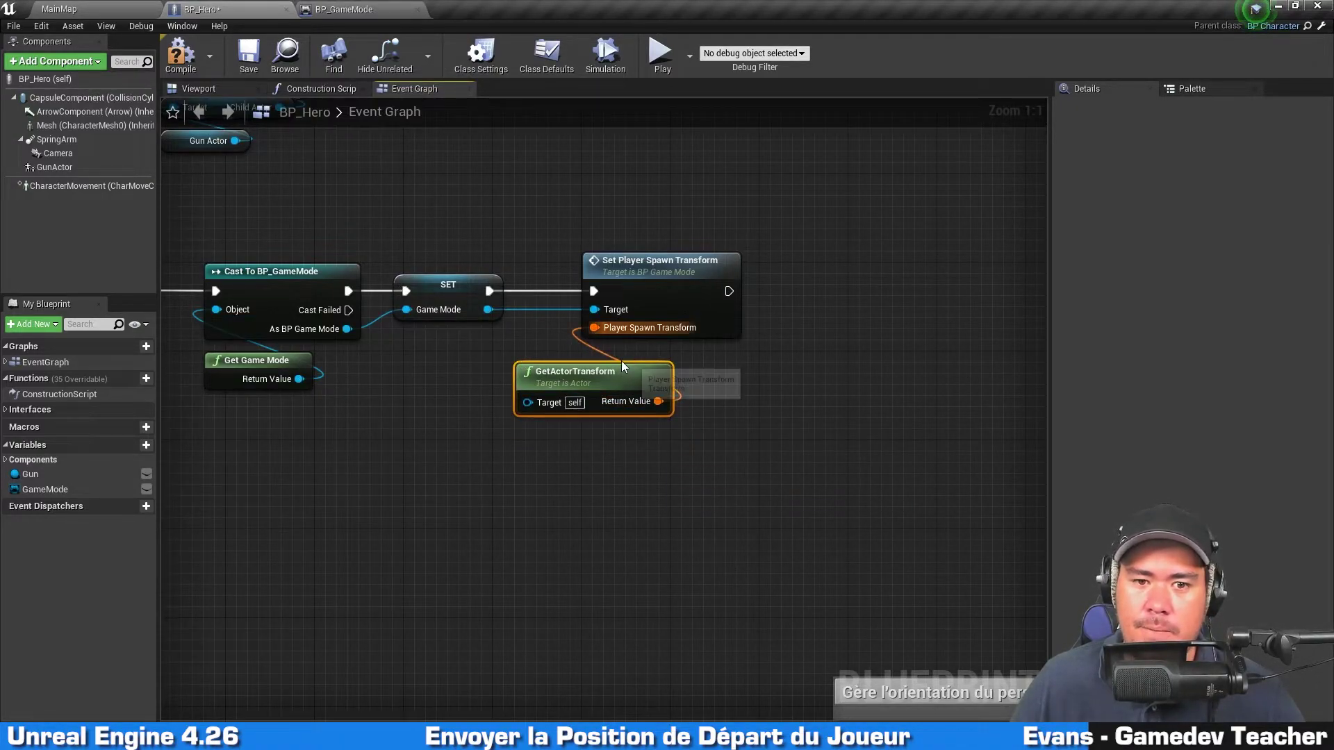
drag(609, 478, 711, 229)
key(shift+a)
click(853, 251)
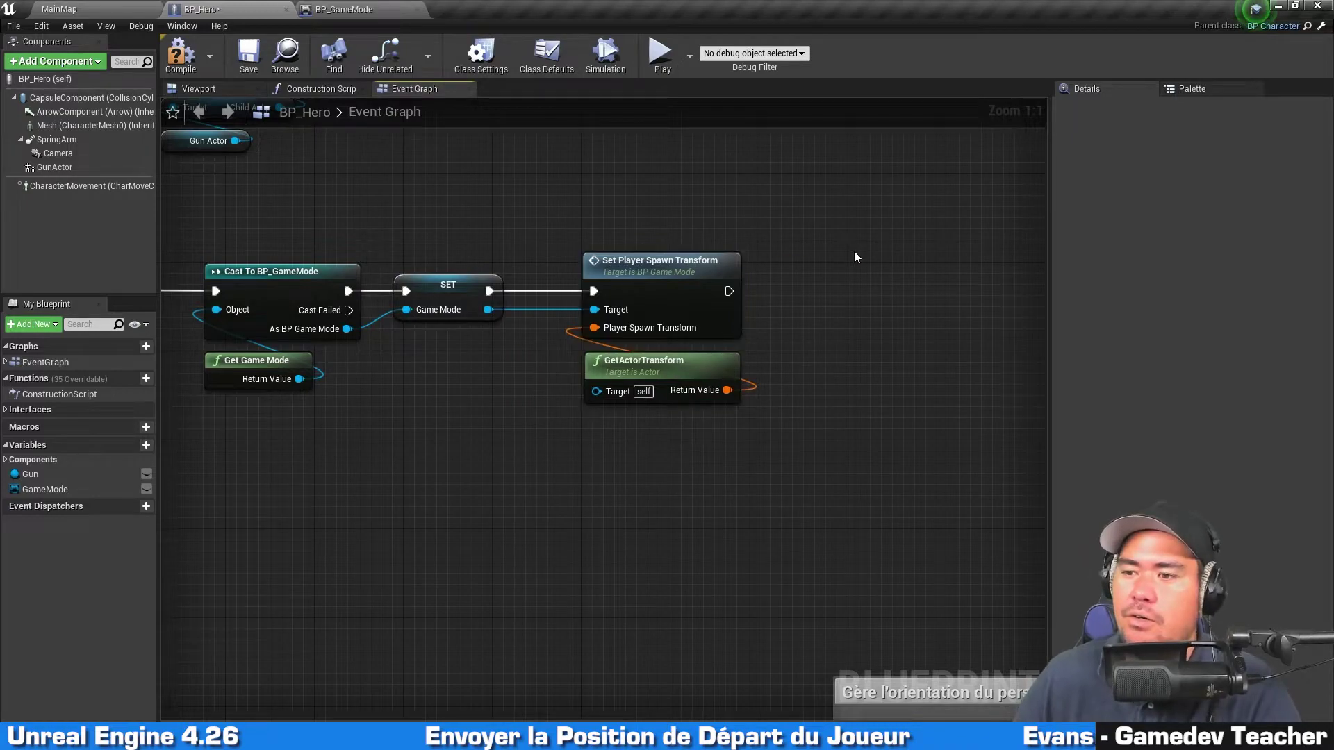
right_drag(874, 269, 838, 274)
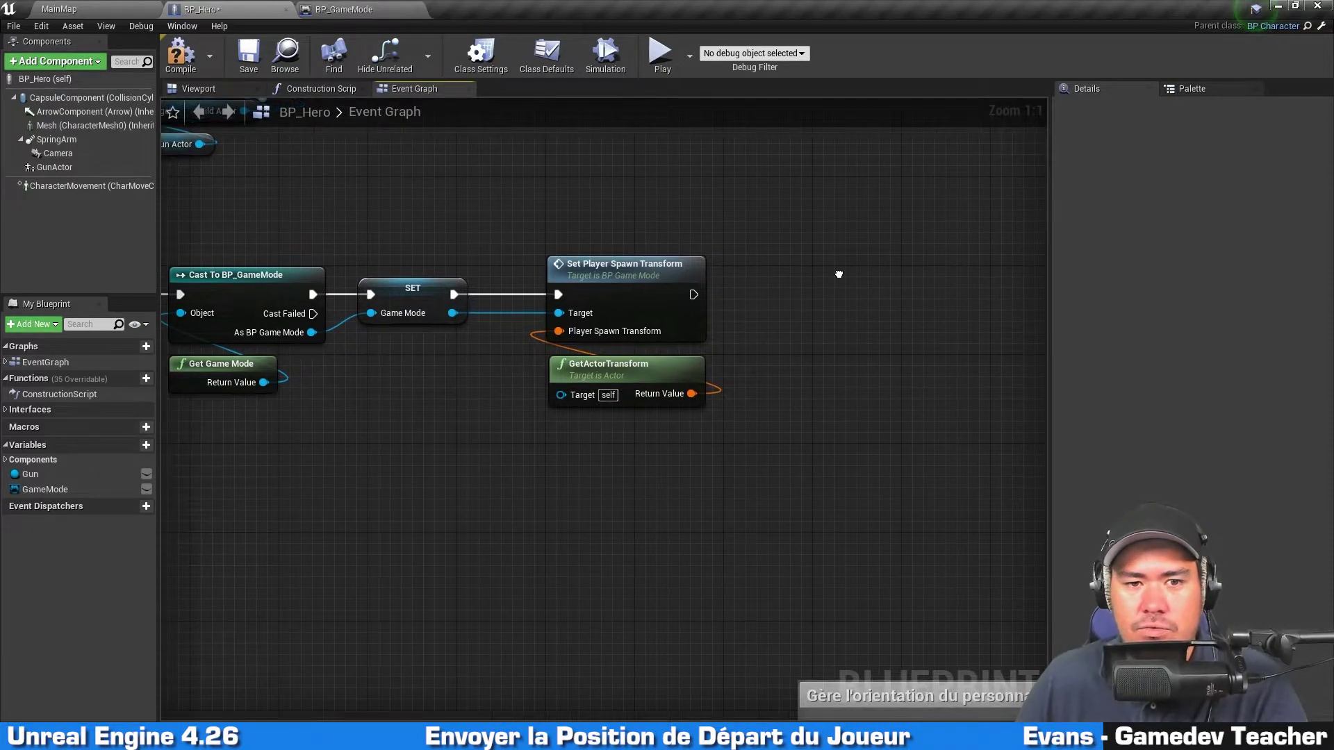
Check the game mode's spawn transform function, move both nodes closer to SET, and compile BP_Hero.
double_click(636, 294)
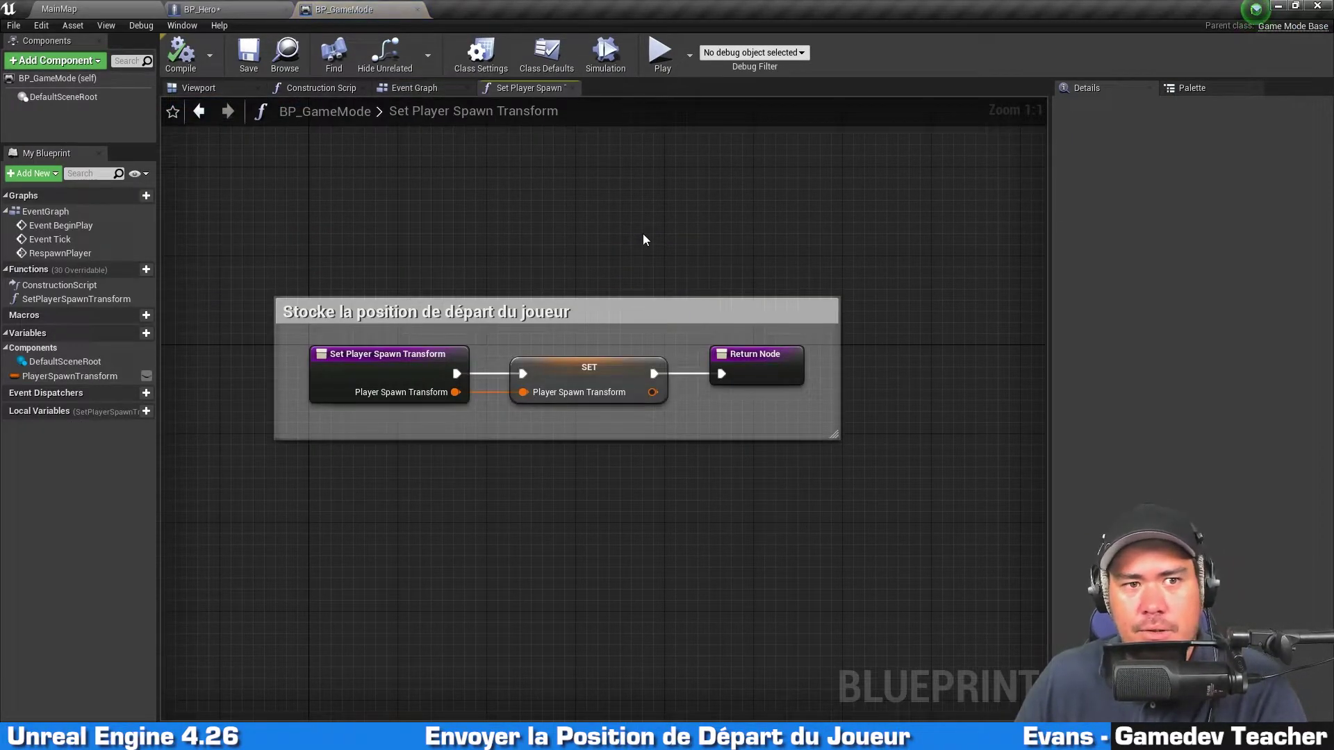
click(229, 9)
drag(812, 214, 773, 482)
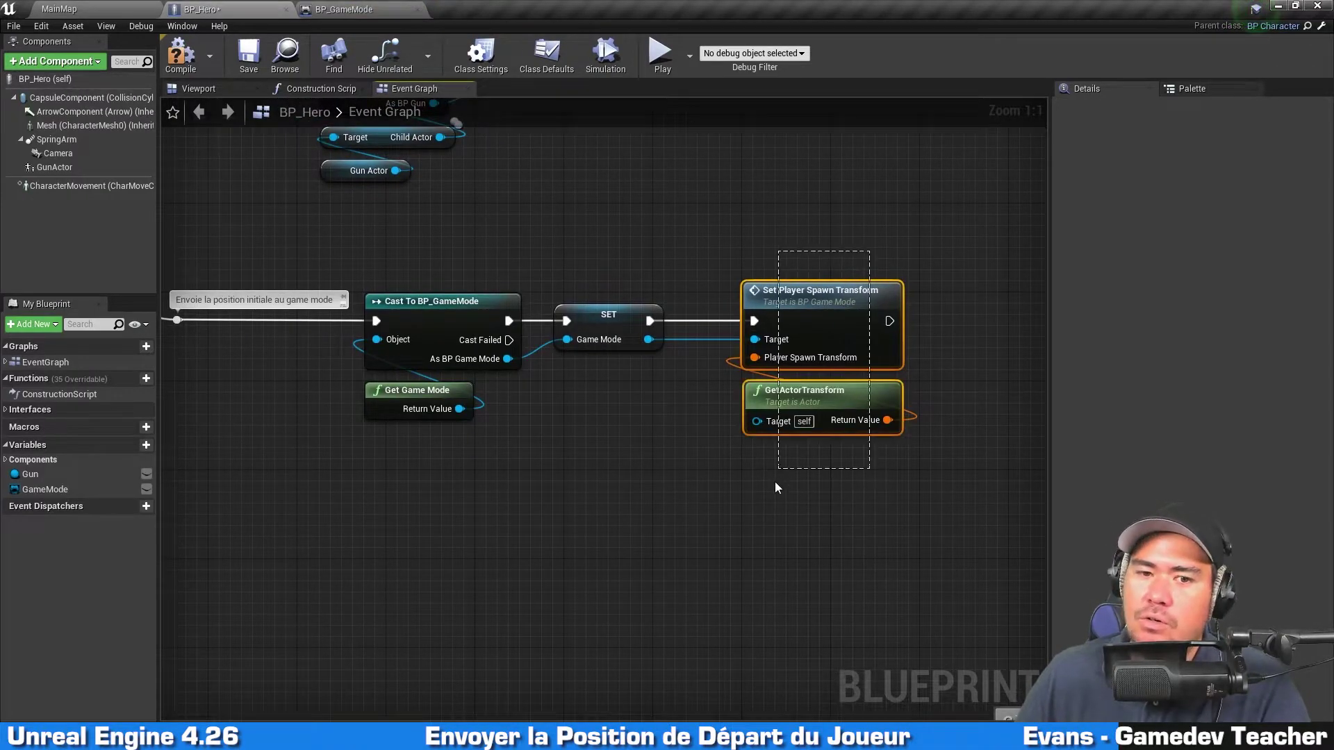
drag(824, 331, 779, 327)
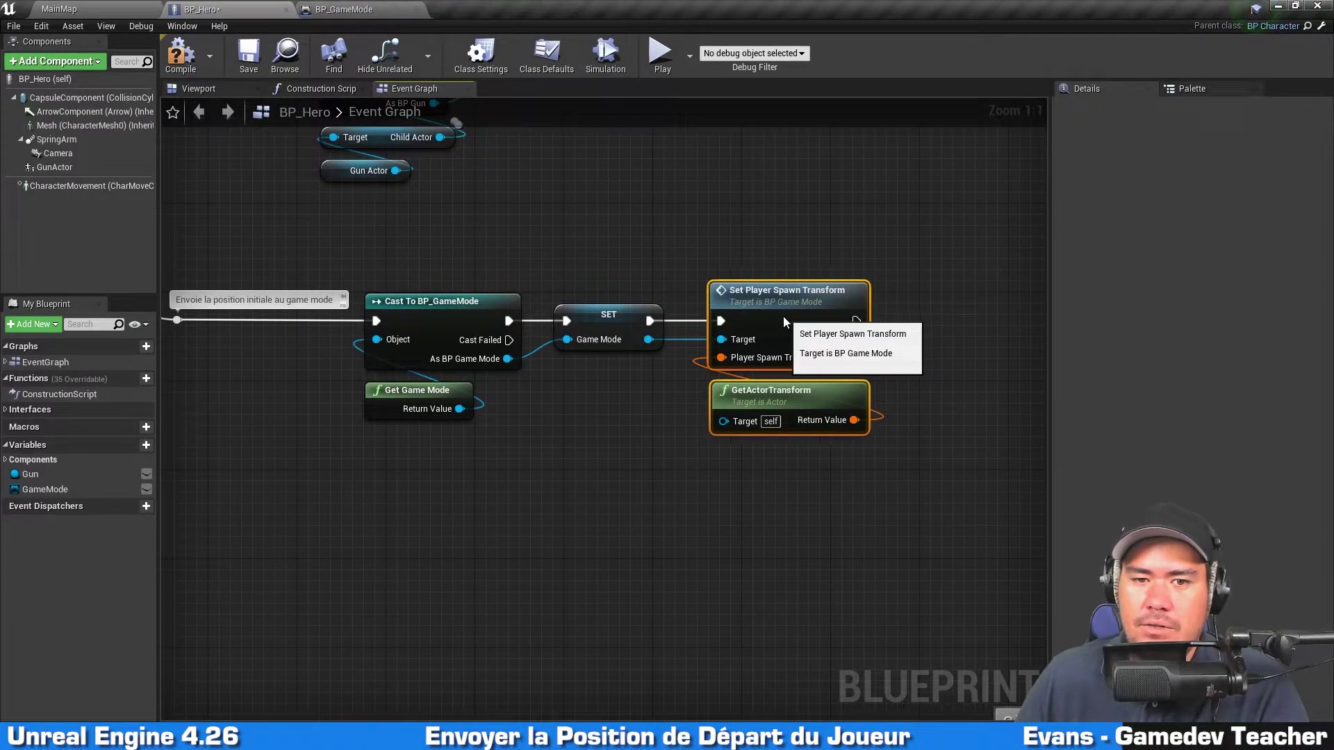
click(814, 237)
click(354, 9)
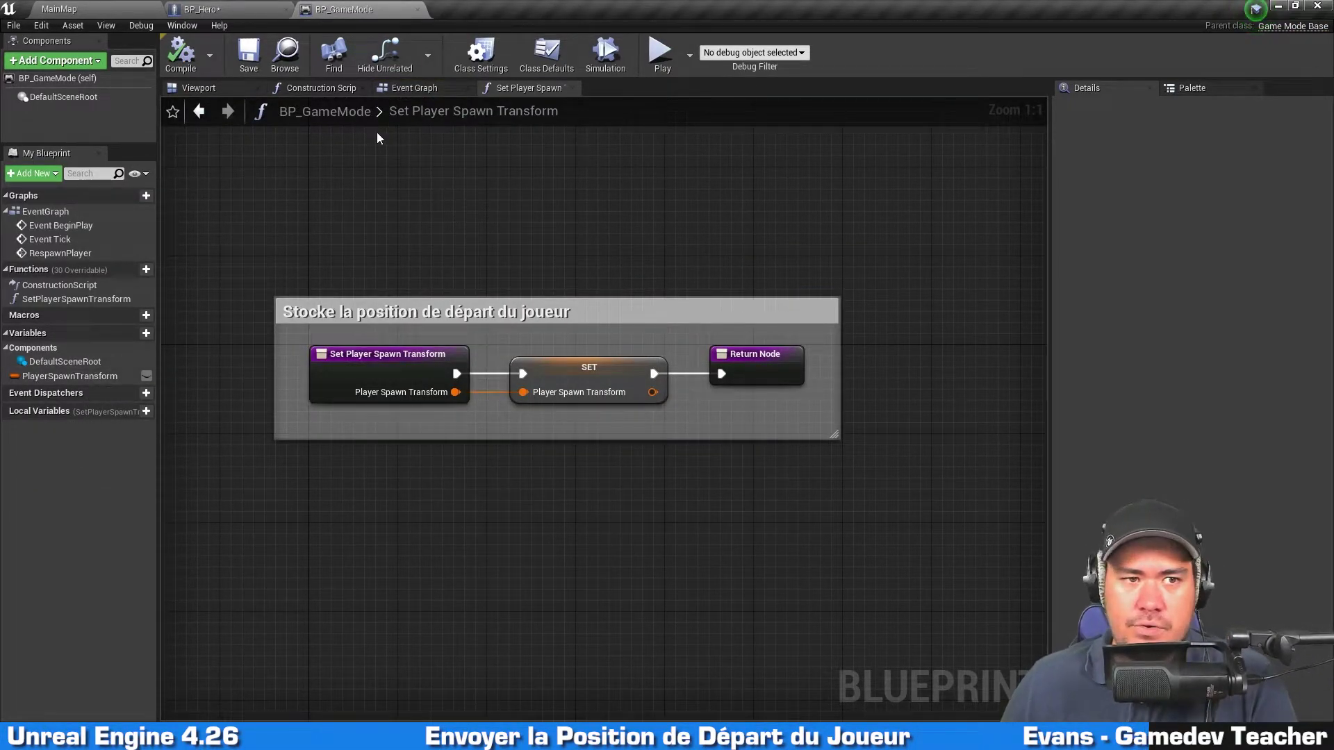
click(209, 9)
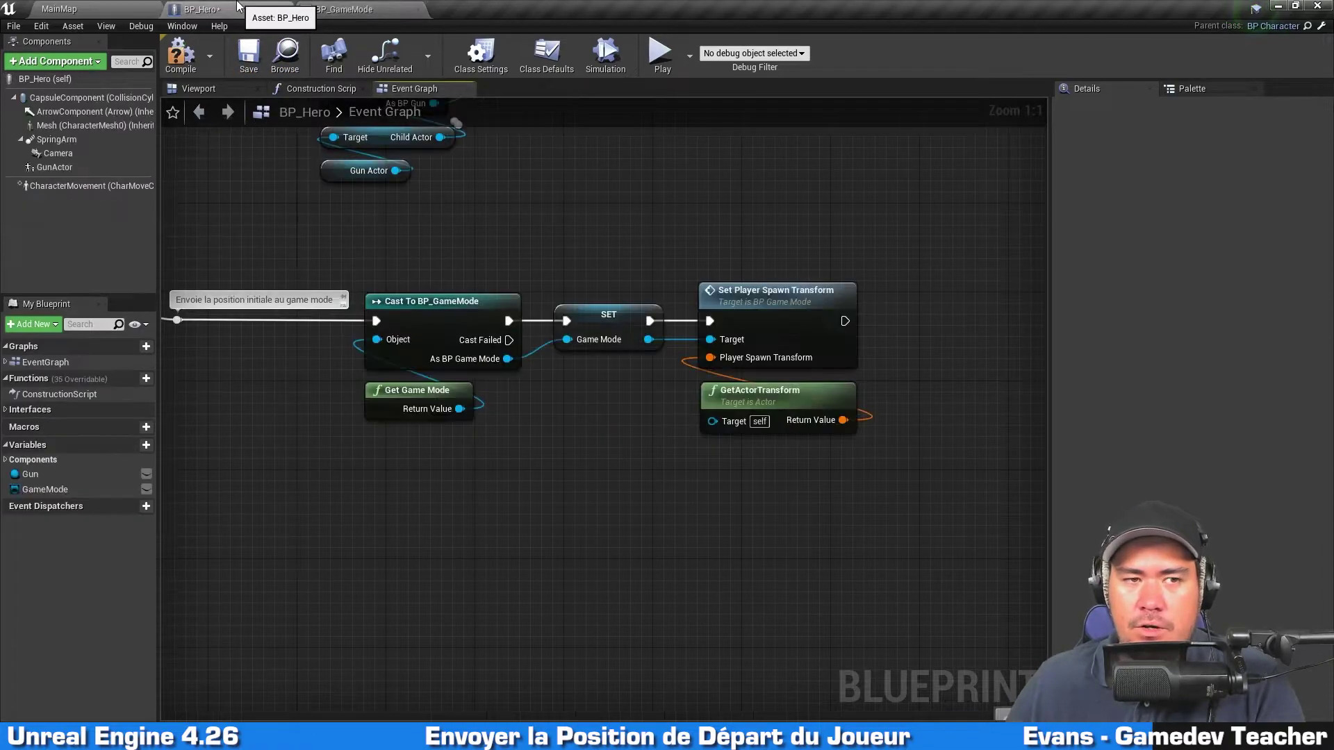
click(195, 50)
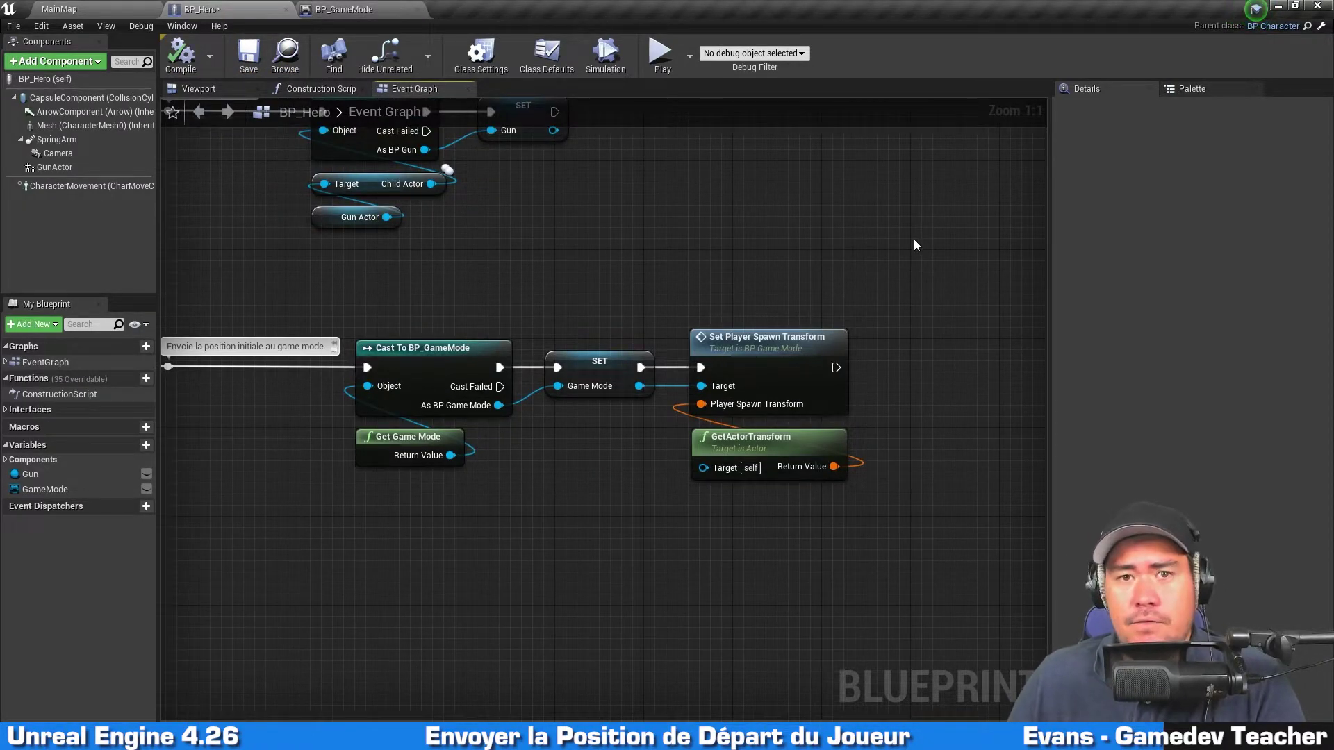
Set GetActorTransform under Set Player Spawn Transform and move both nodes beside the SET Game Mode node.
right_drag(914, 239, 885, 209)
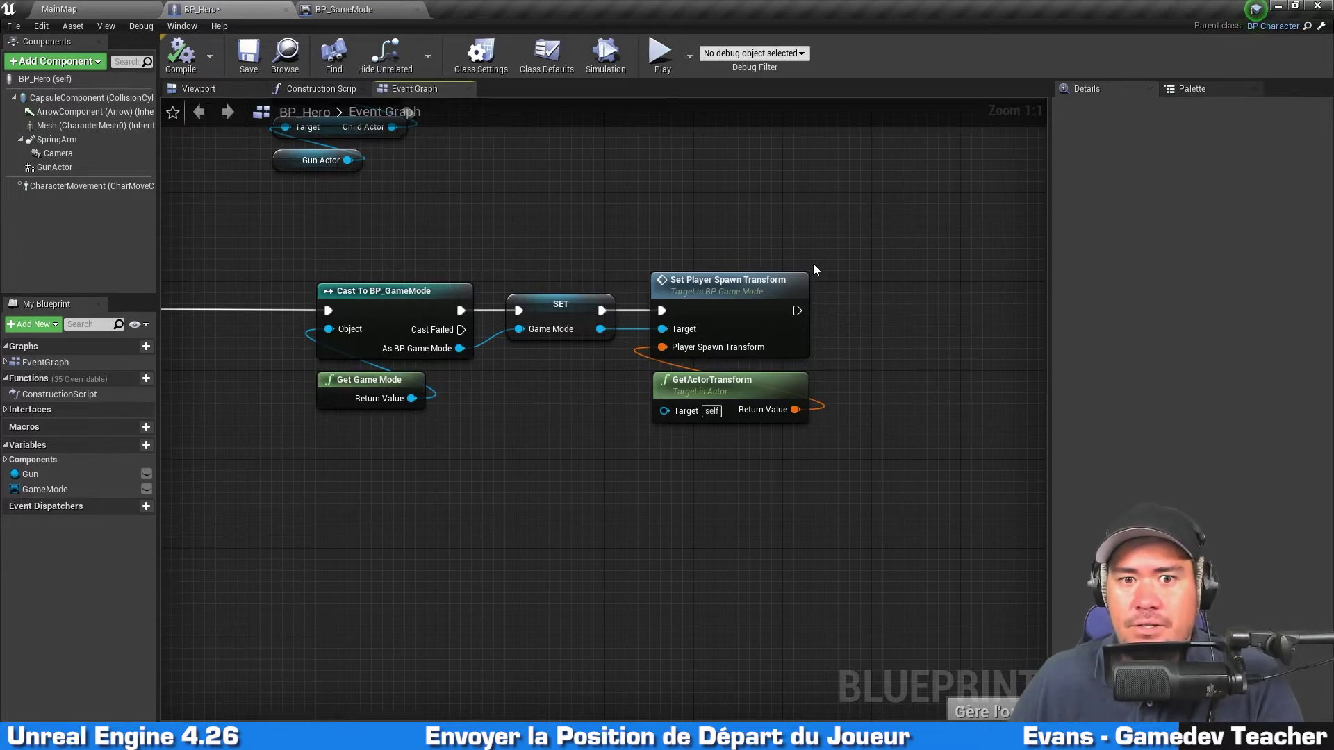
click(737, 296)
drag(739, 387, 737, 399)
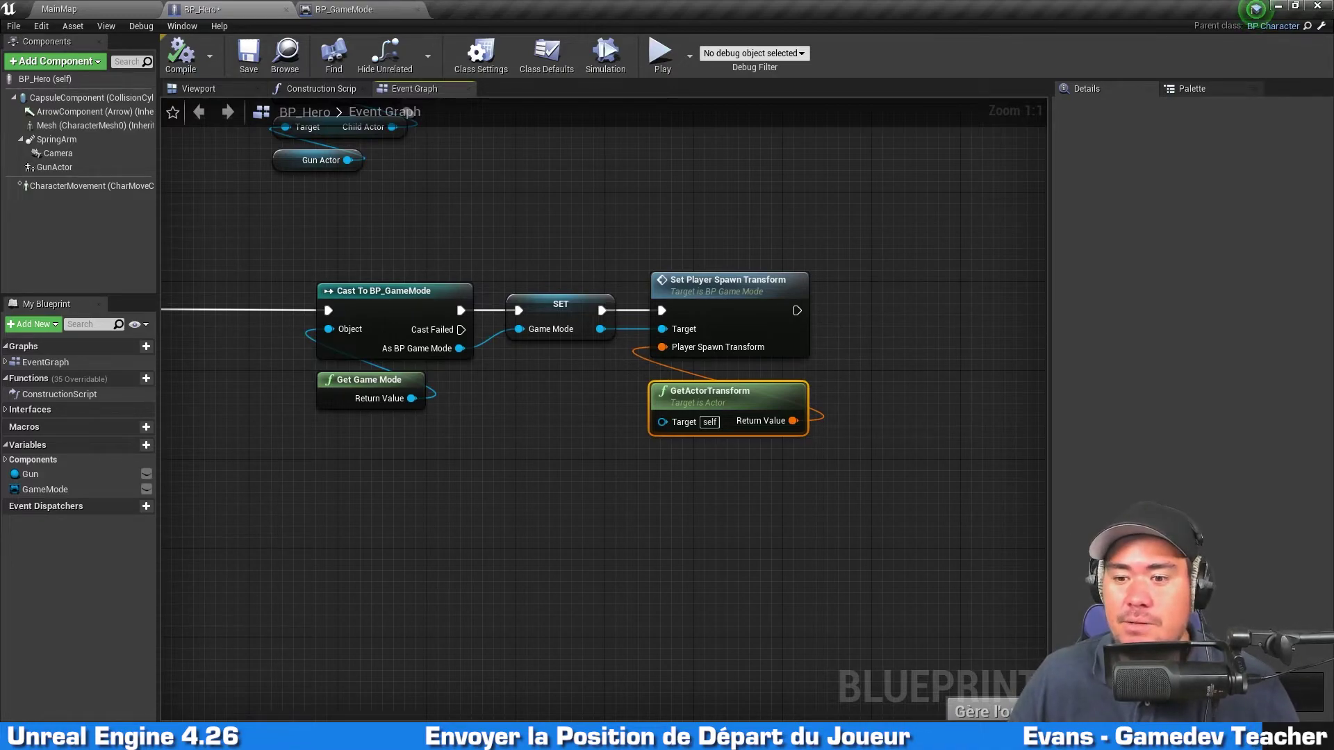
click(866, 490)
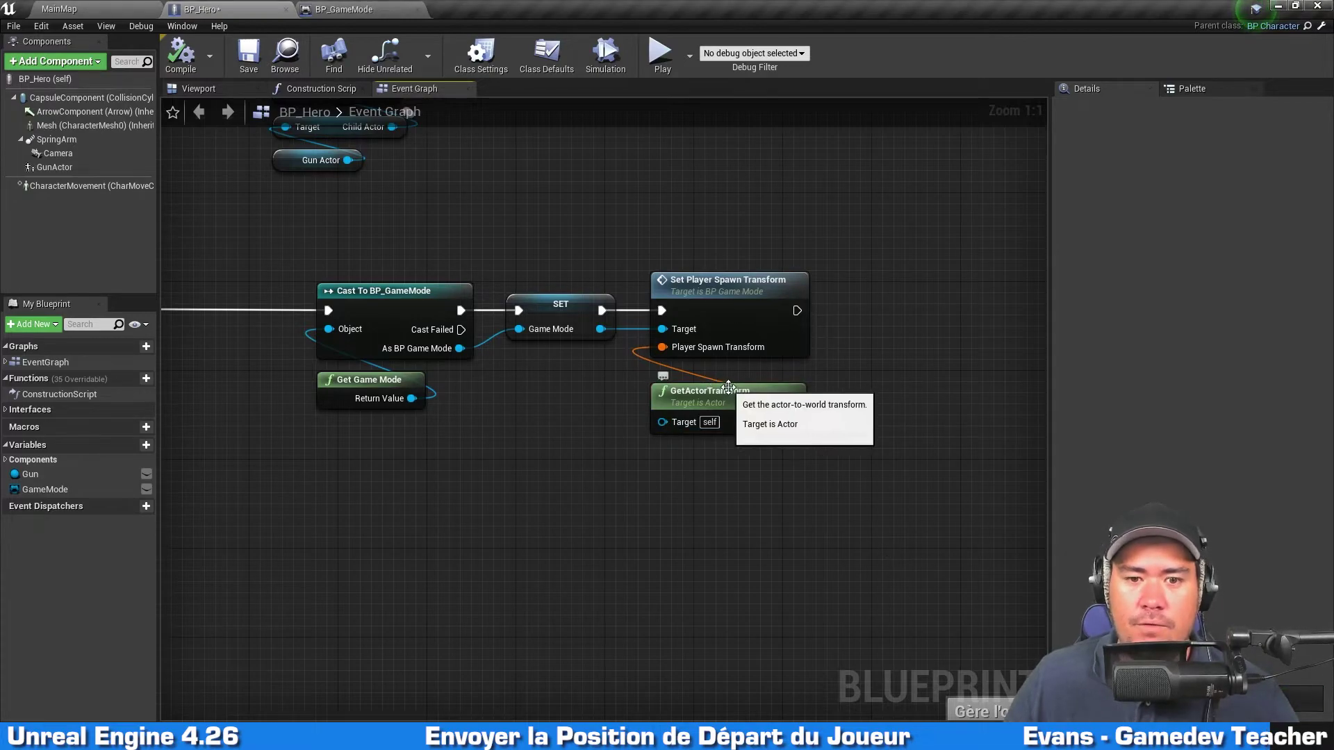
drag(738, 397, 735, 386)
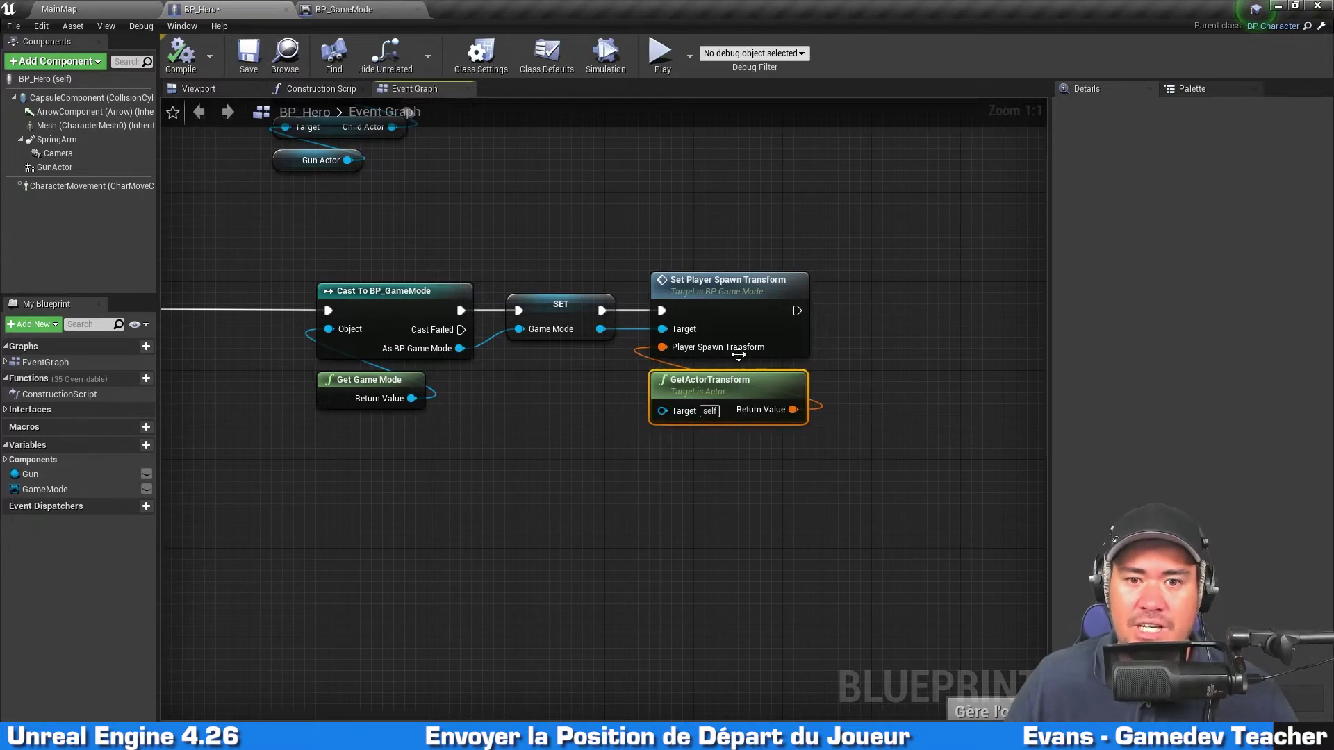
double_click(740, 317)
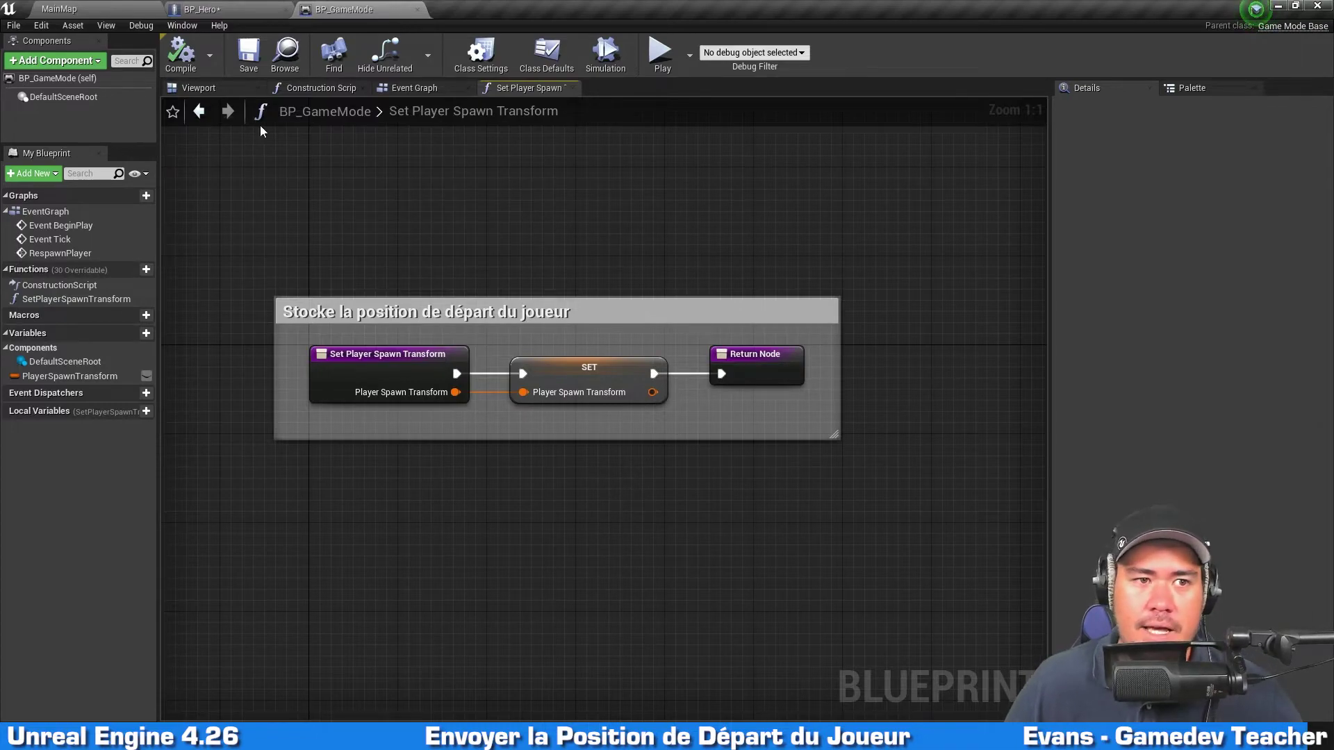
click(222, 9)
drag(672, 494, 799, 218)
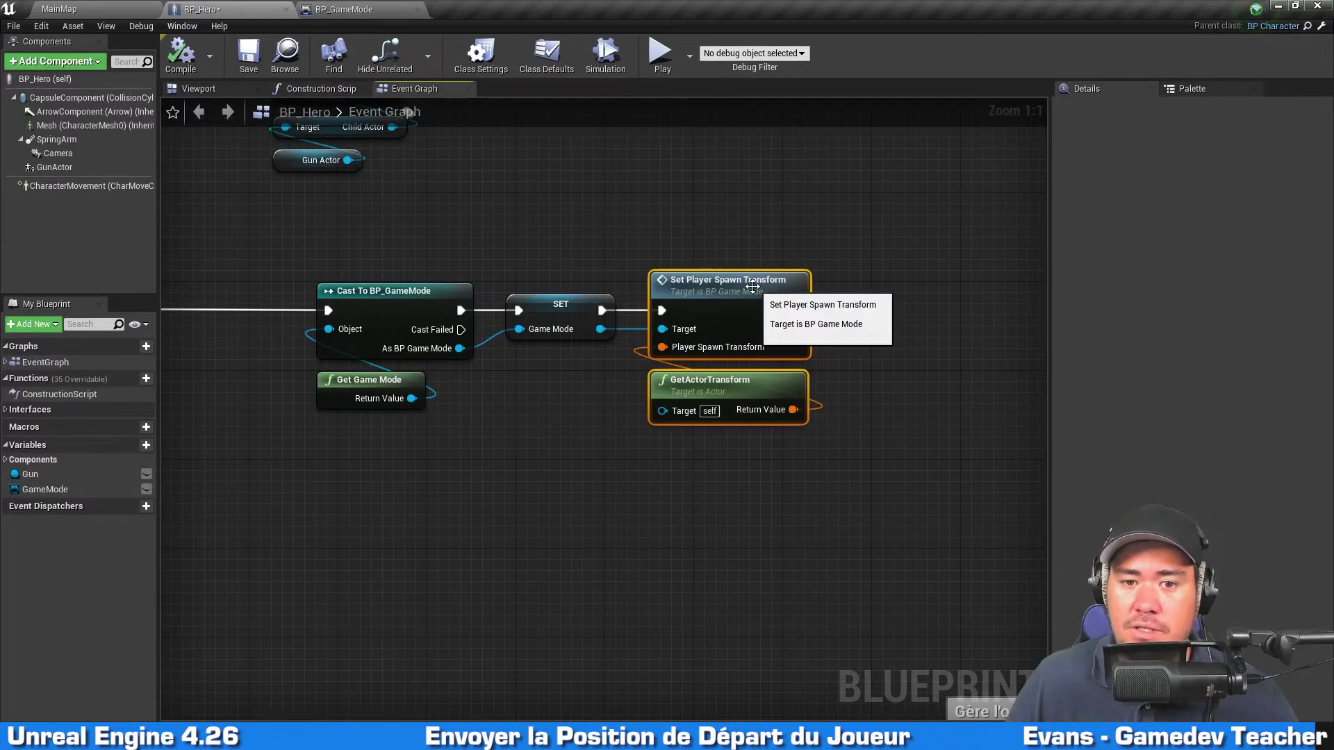
drag(764, 305, 808, 307)
click(783, 463)
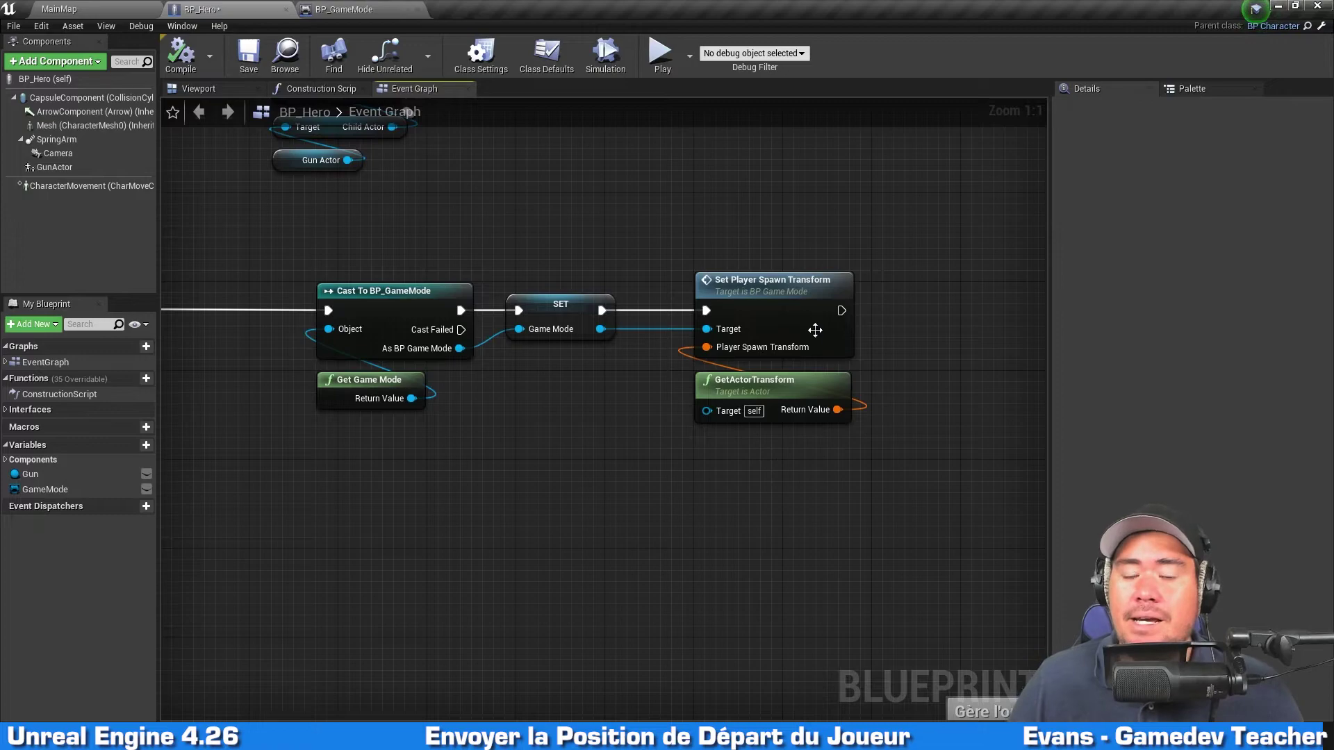
mouse_move(879, 434)
mouse_down()
mouse_move(840, 313)
mouse_move(799, 306)
mouse_up()
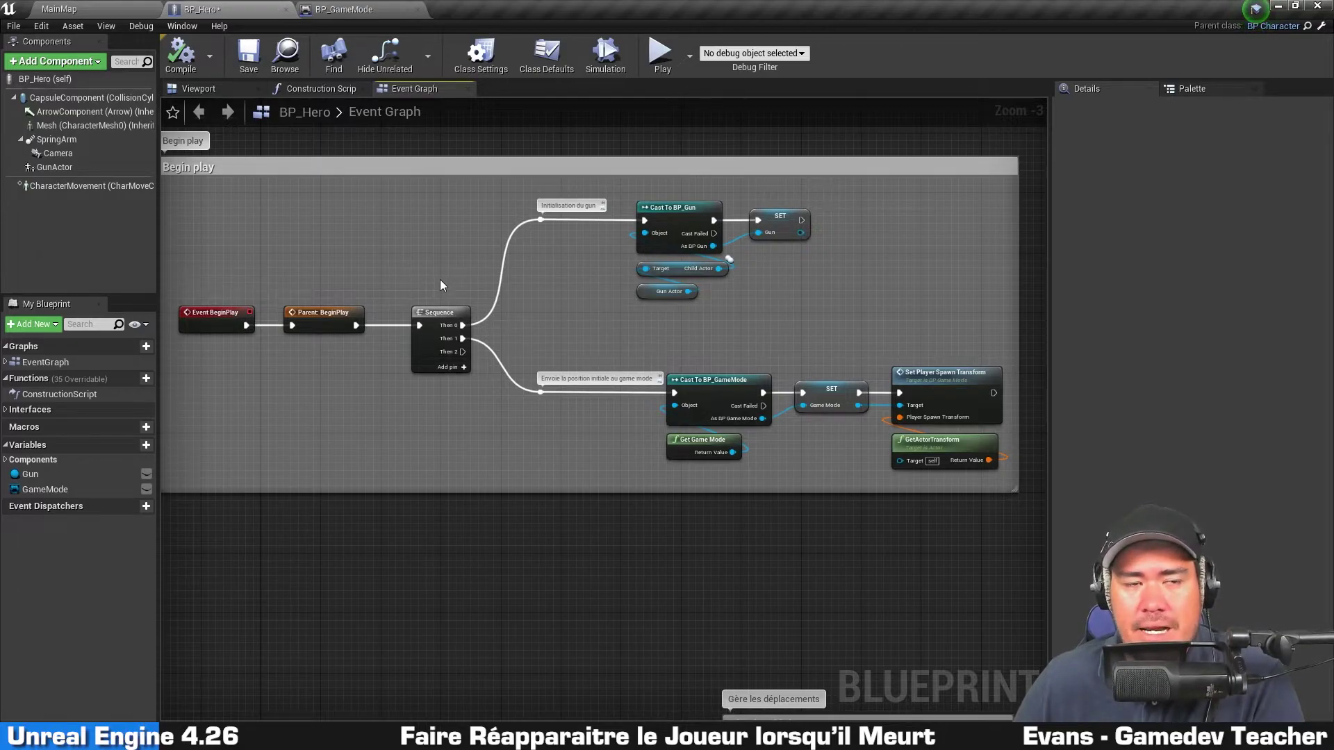
Bring the health comment into view and move DestroyActor about 112 px right of the Branch.
mouse_move(601, 500)
right_down()
mouse_move(833, 393)
mouse_move(700, 424)
right_up()
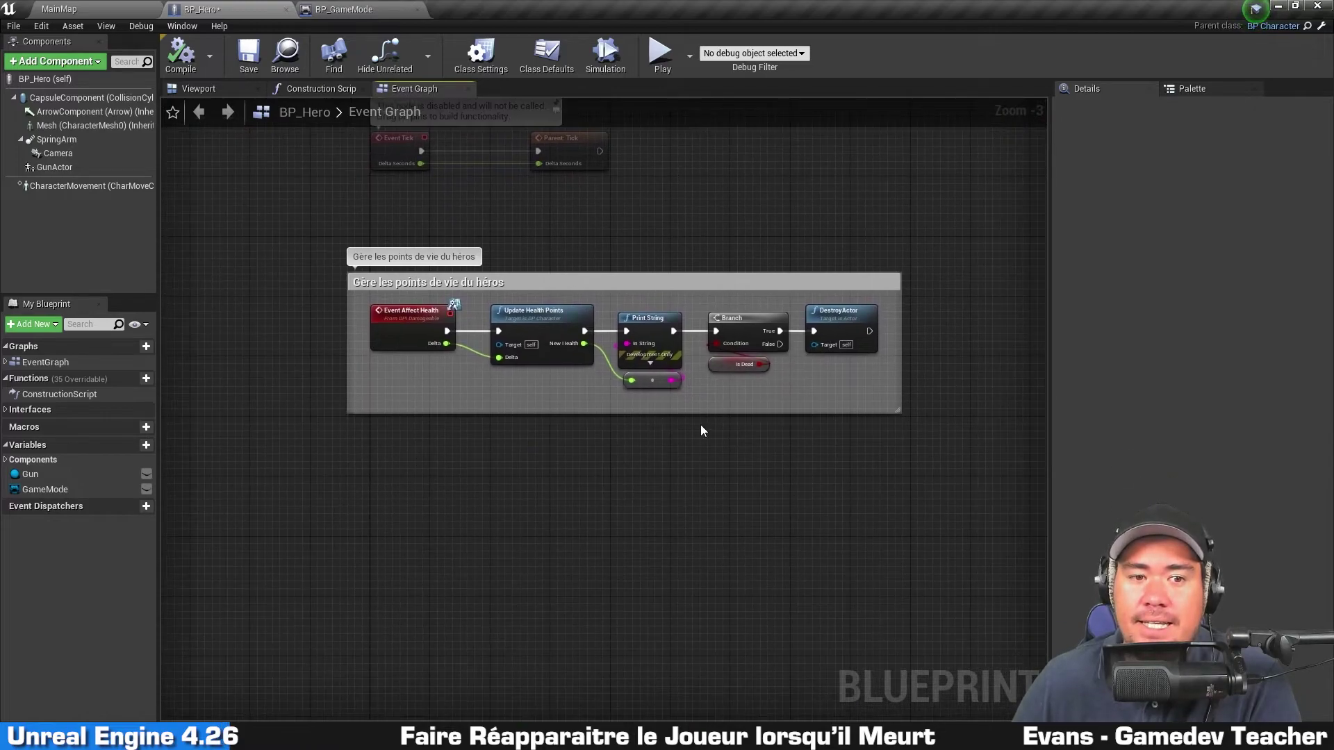
scroll(679, 447, up, 1)
scroll(627, 437, up, 1)
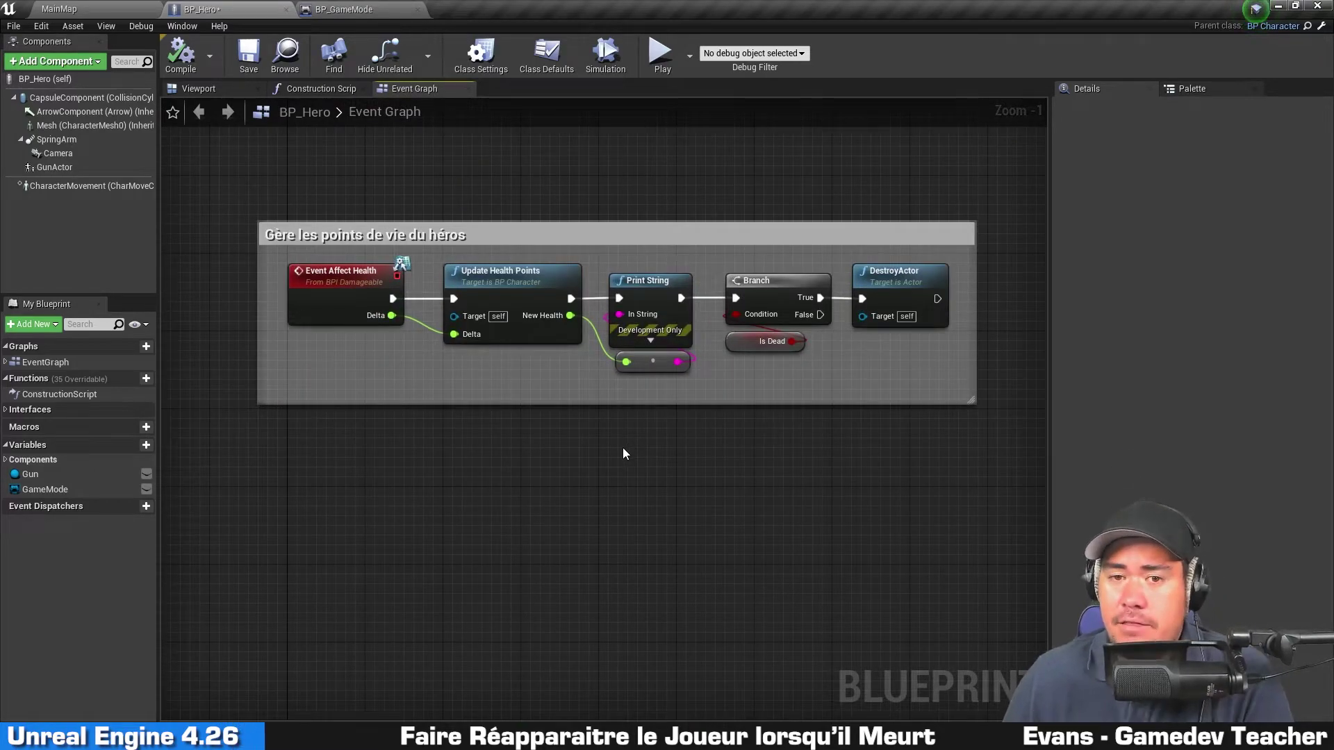
right_drag(567, 449, 494, 428)
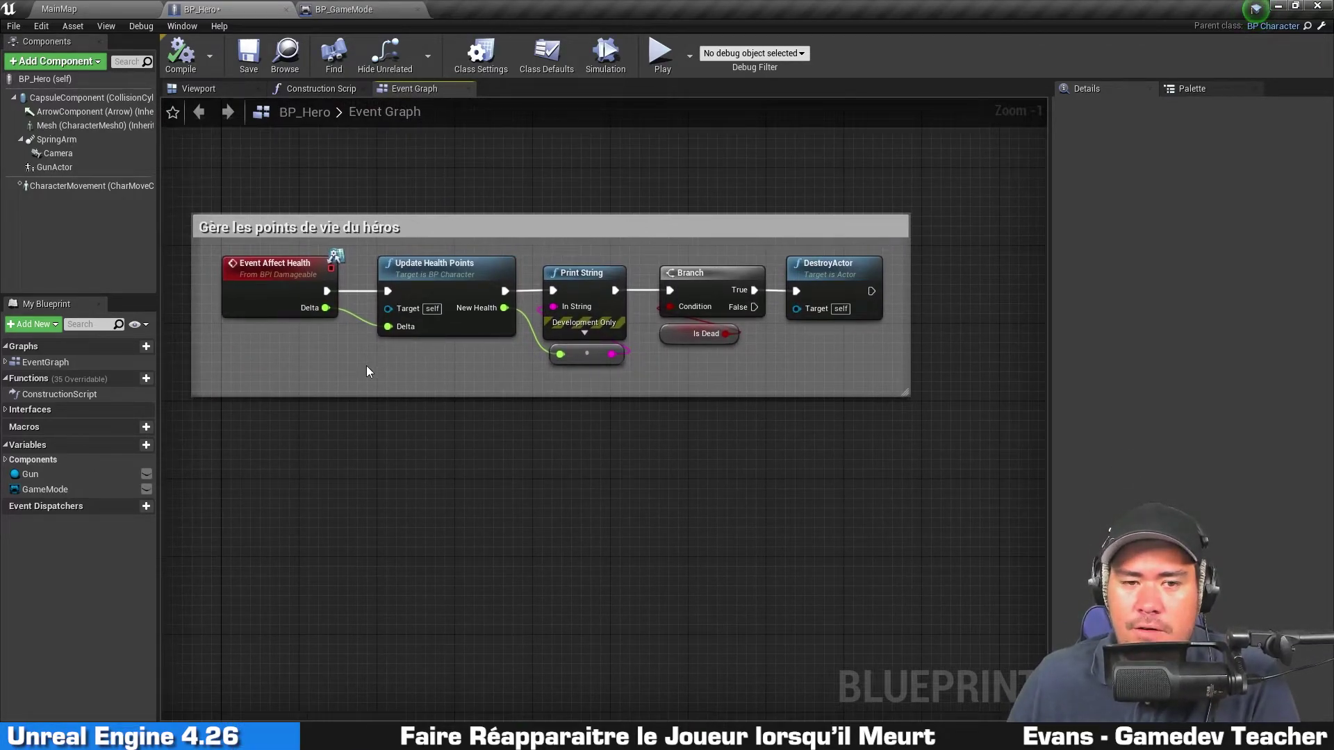
click(465, 325)
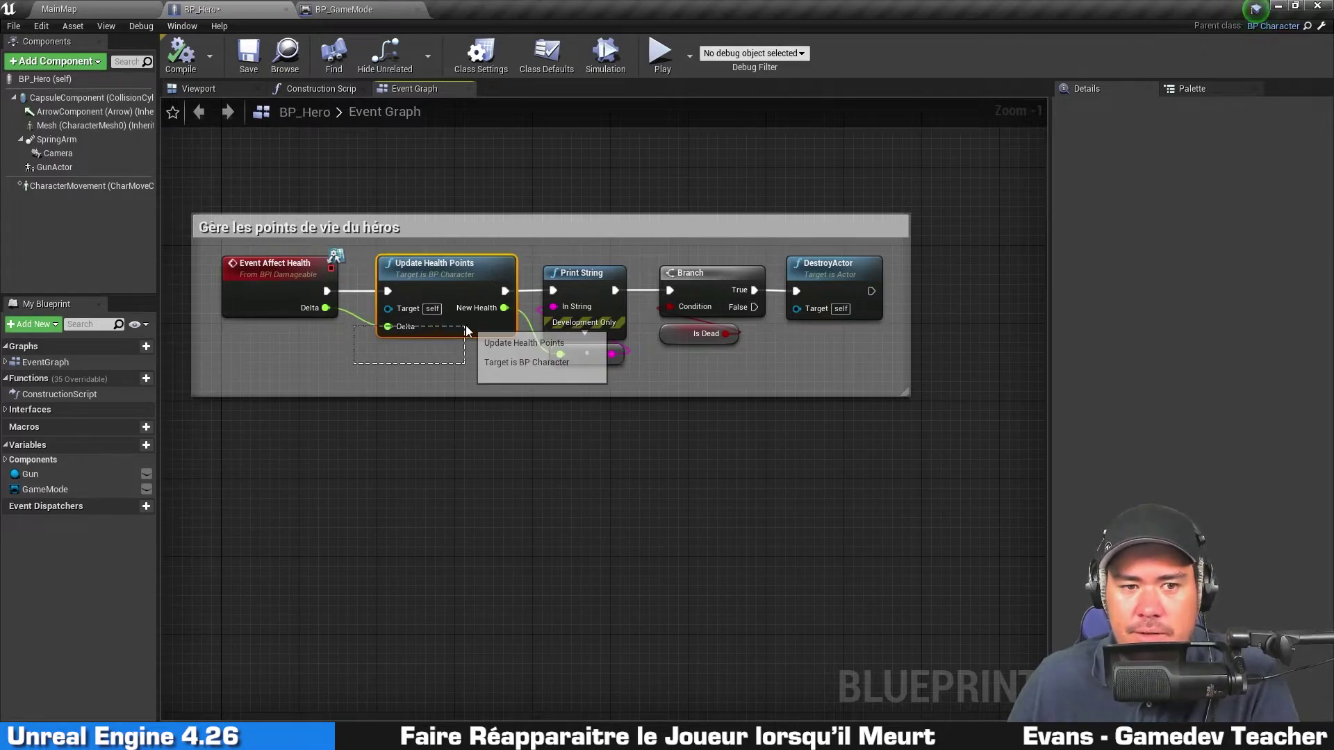
drag(562, 373, 639, 332)
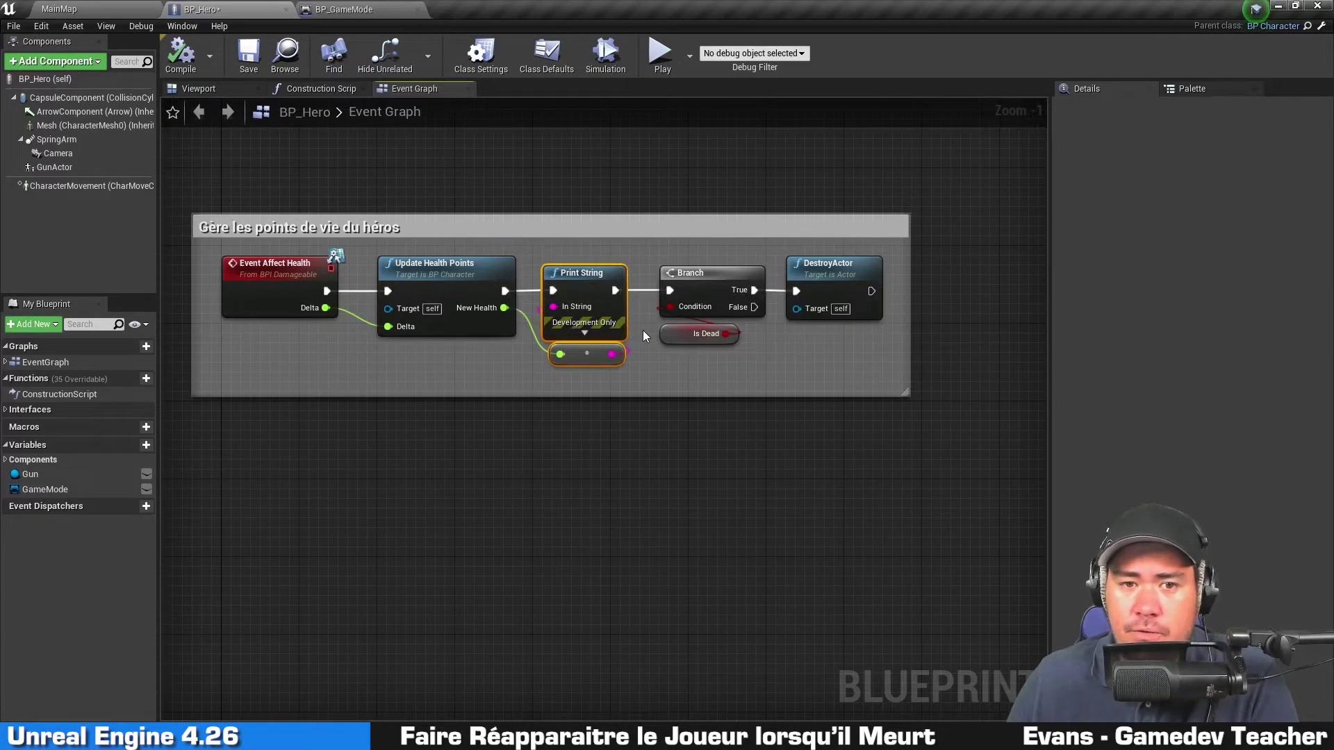
right_drag(677, 358, 564, 366)
click(590, 281)
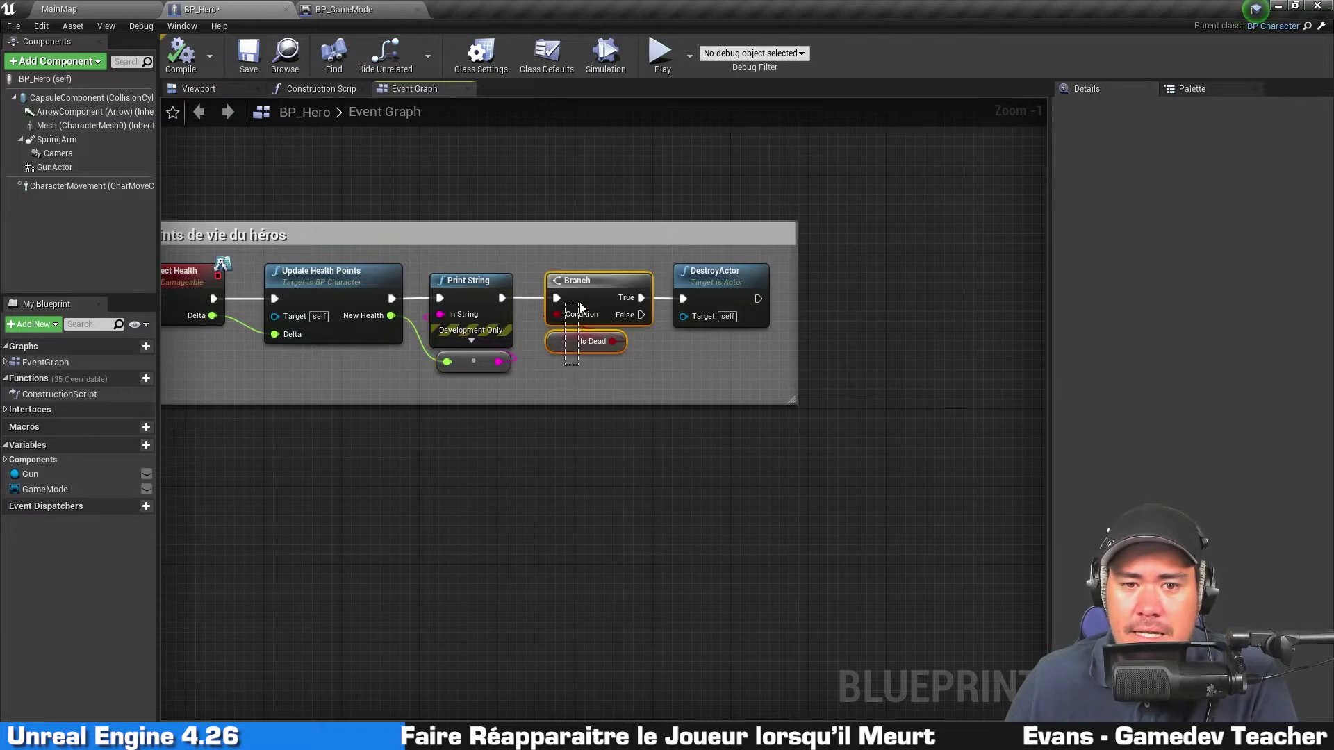
click(736, 309)
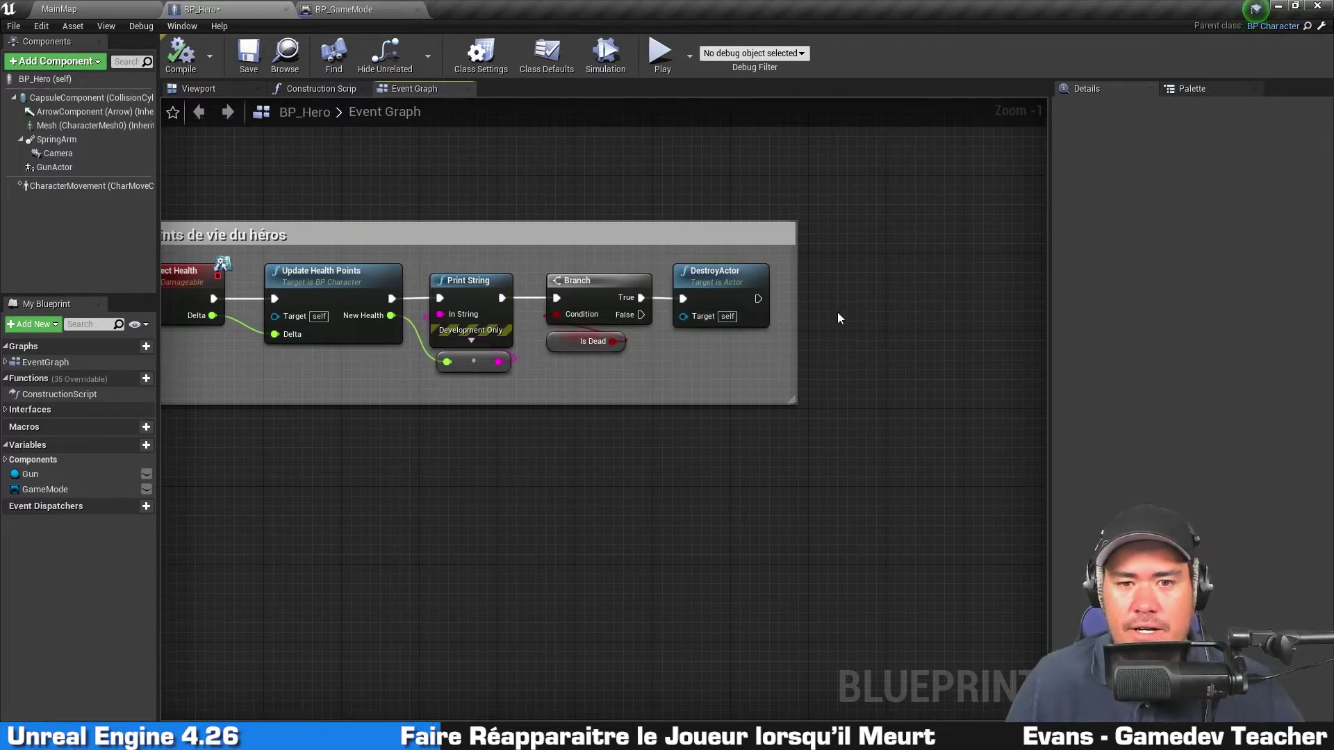
drag(722, 286, 955, 281)
click(848, 381)
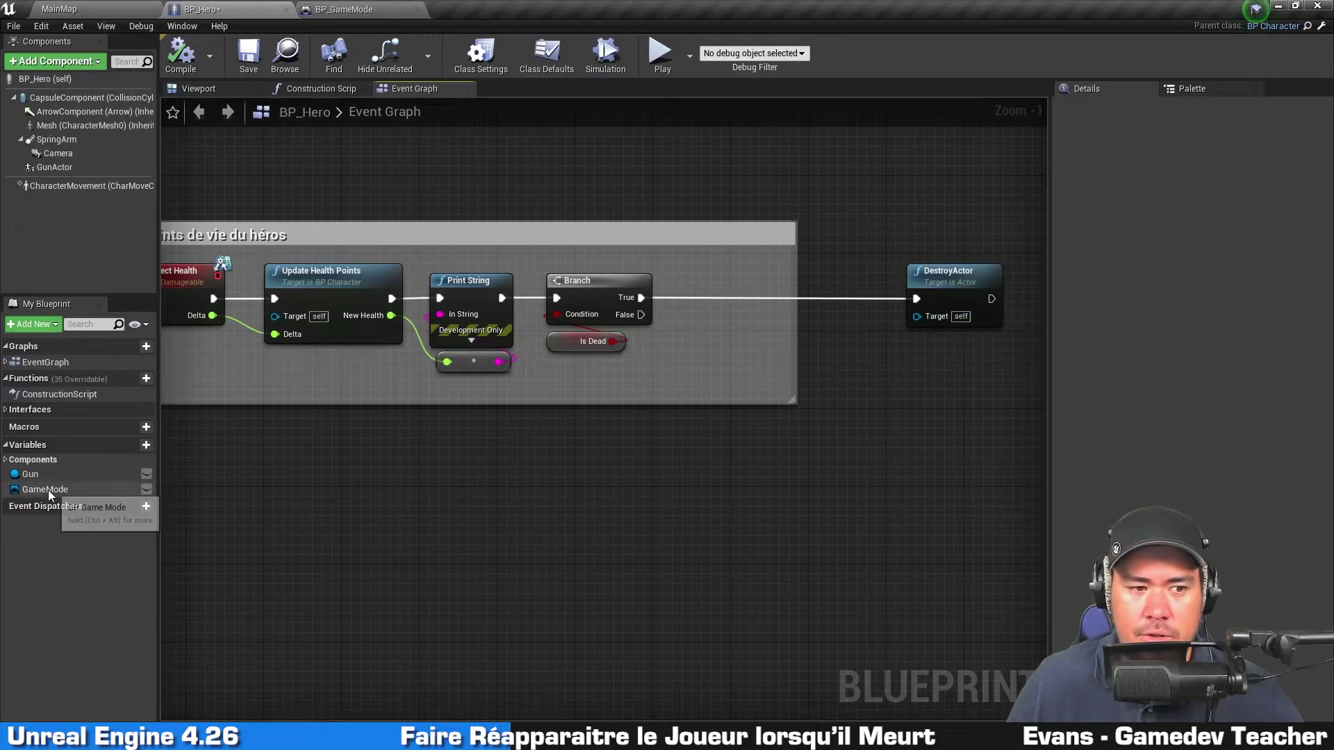
Place a GameMode getter and add a Respawn Player call from it.
drag(45, 489, 697, 449)
click(732, 470)
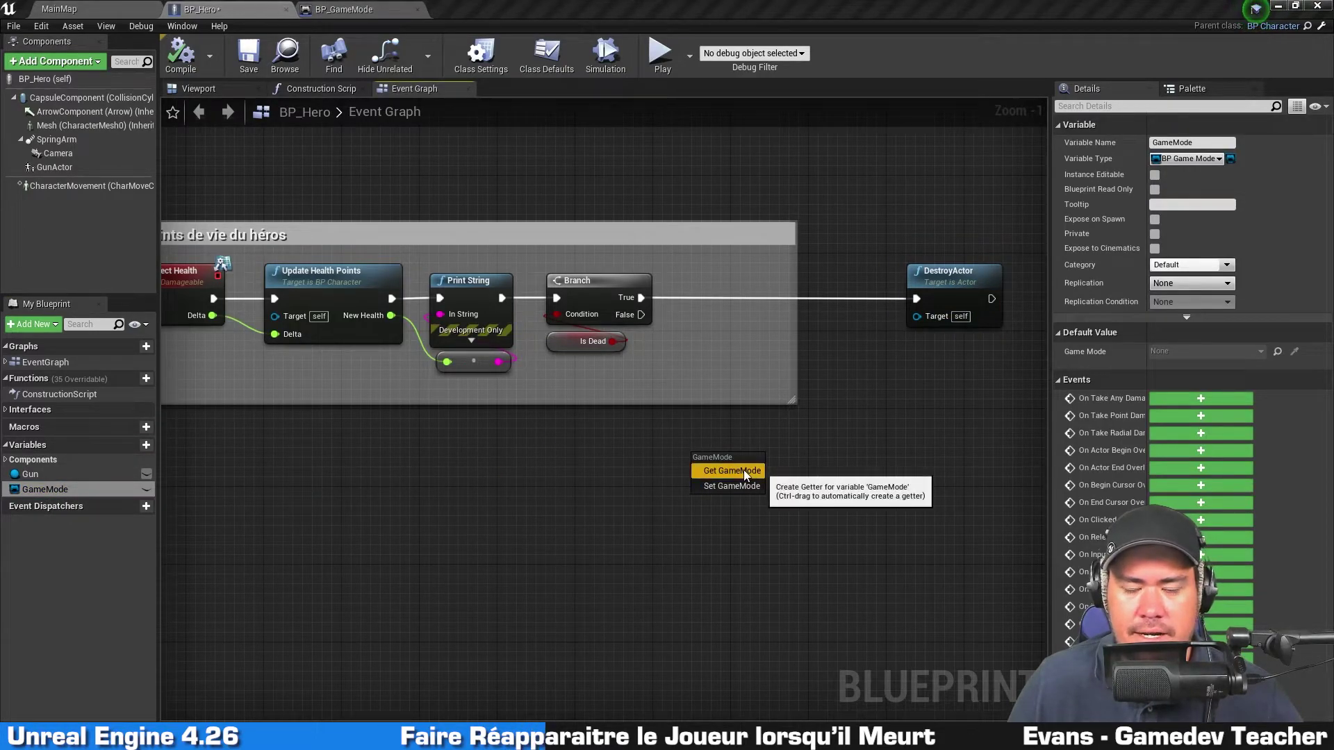
mouse_move(764, 458)
mouse_down()
mouse_move(771, 400)
mouse_move(741, 359)
mouse_move(759, 288)
mouse_up()
text(respawnpla)
key(Return)
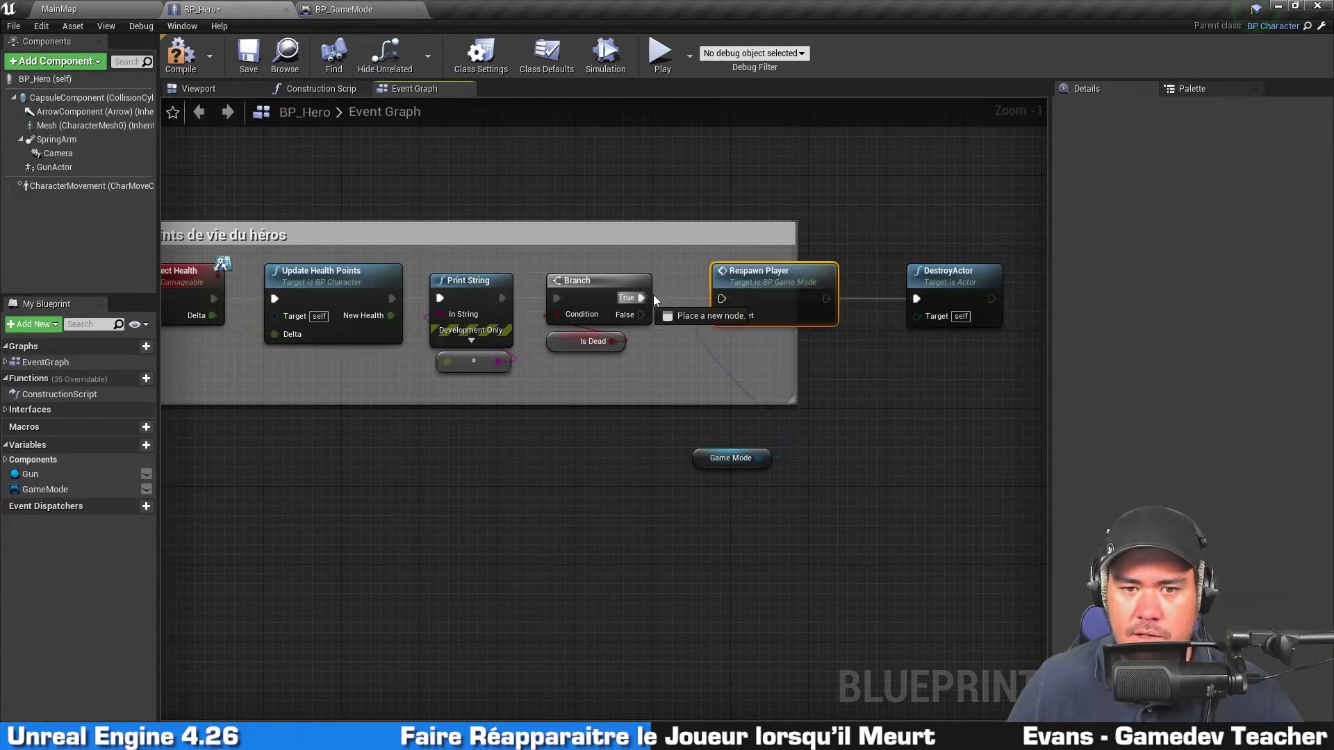
Wire Branch True into Respawn Player, then into DestroyActor, and widen the health comment around them.
ctrl+drag(640, 298, 721, 299)
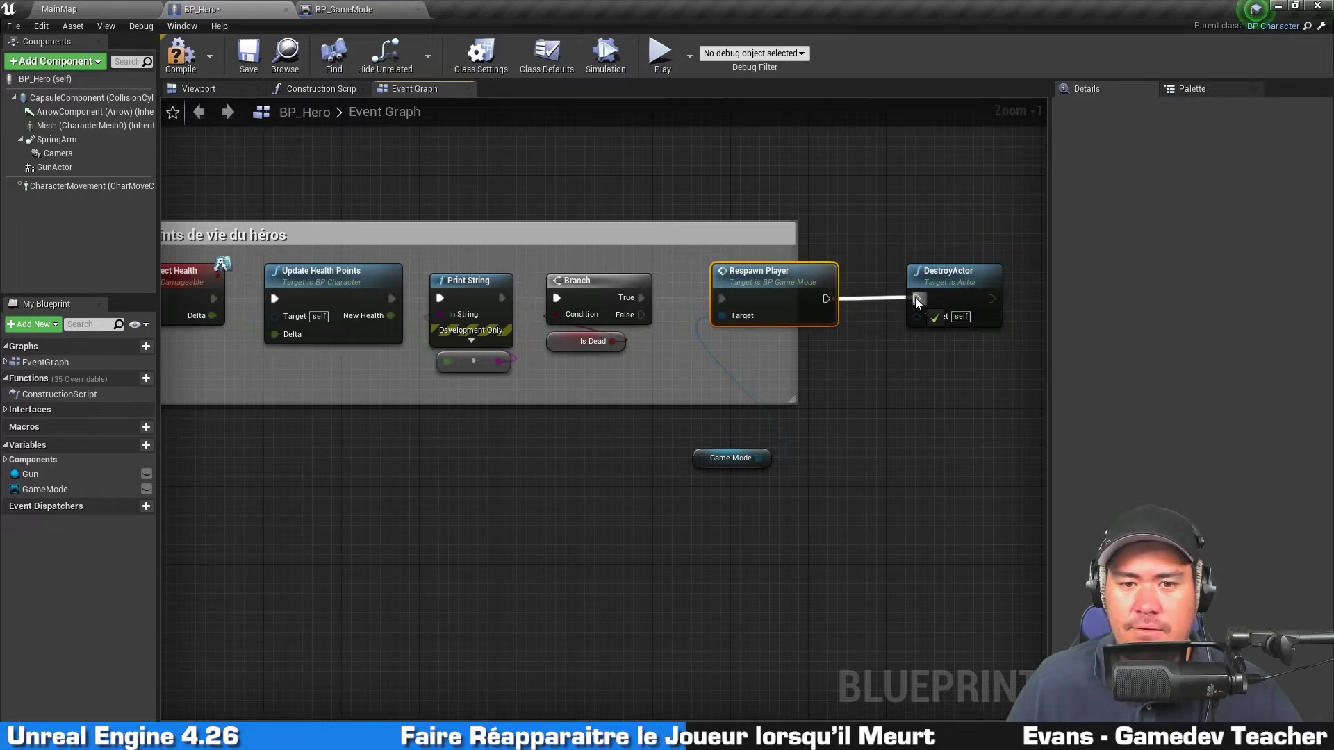
drag(825, 298, 915, 297)
drag(700, 461, 721, 343)
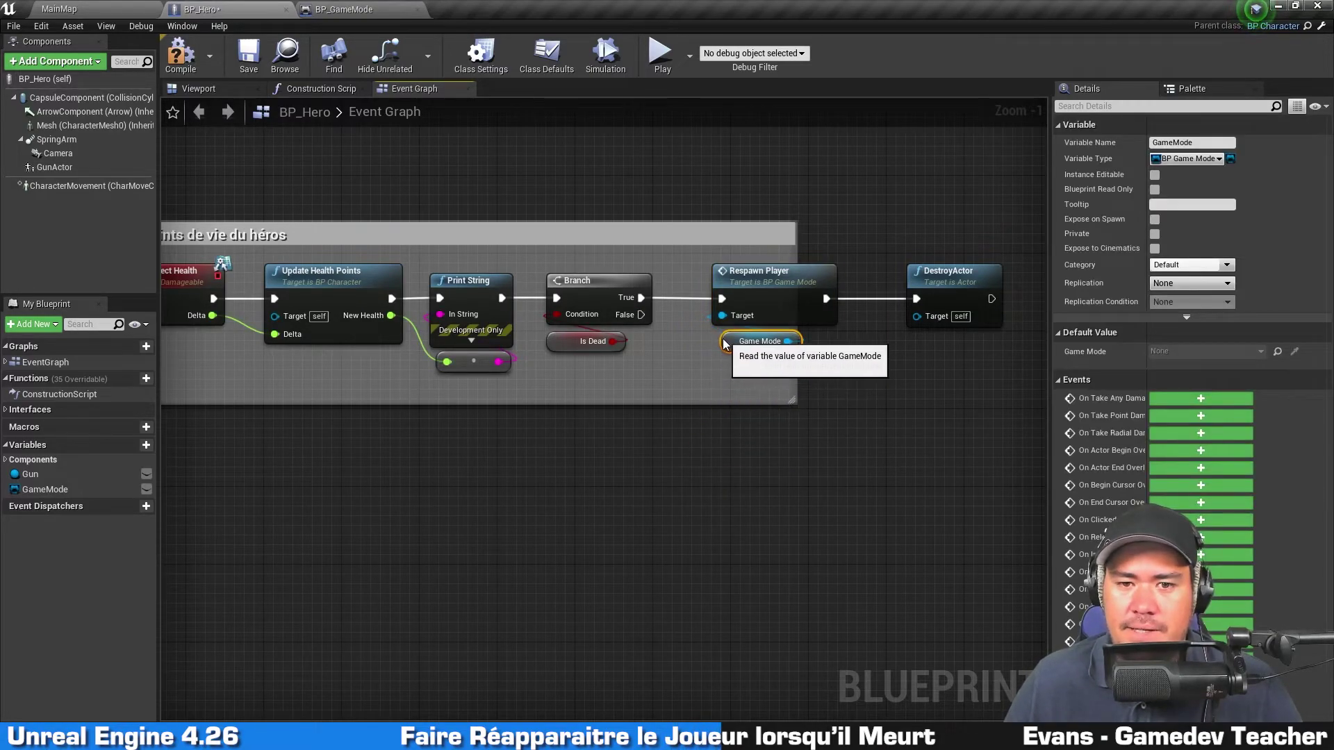
drag(792, 370, 1015, 370)
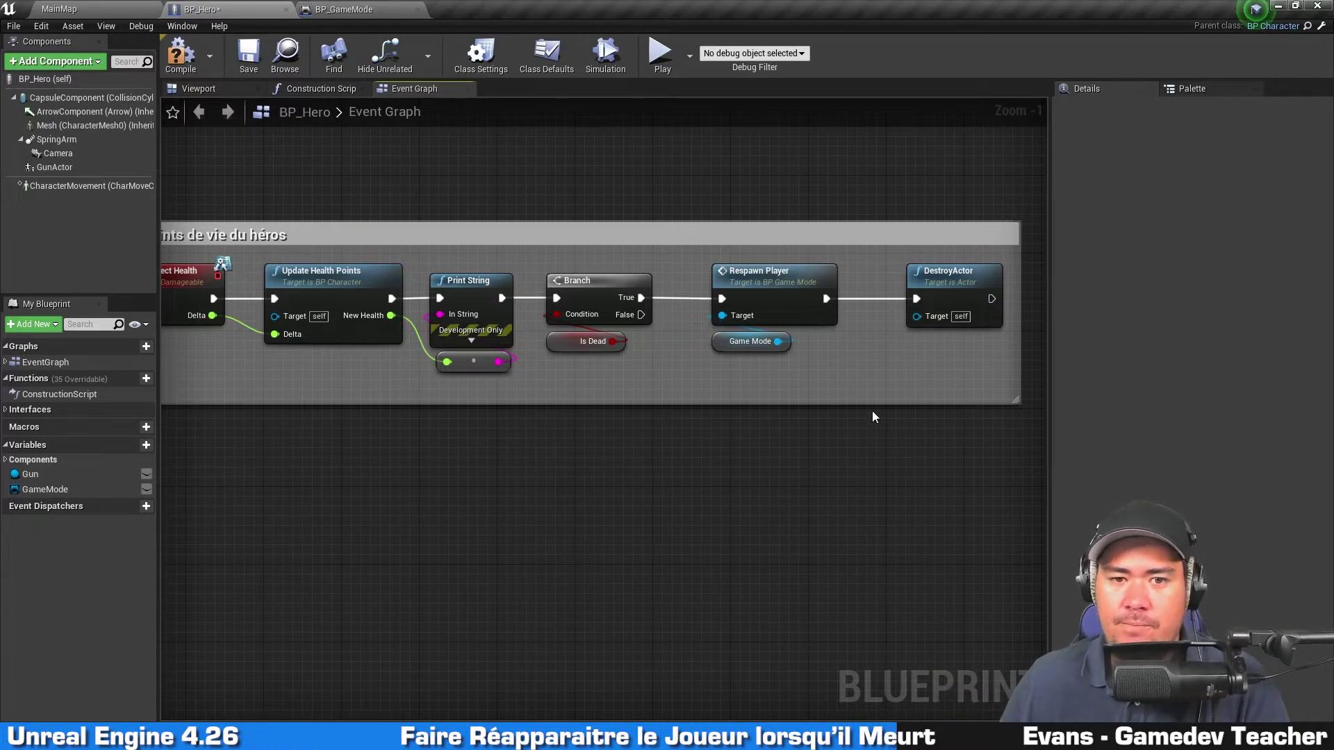
Check the RespawnPlayer event in BP_GameMode, then move DestroyActor closer to Respawn Player.
double_click(811, 298)
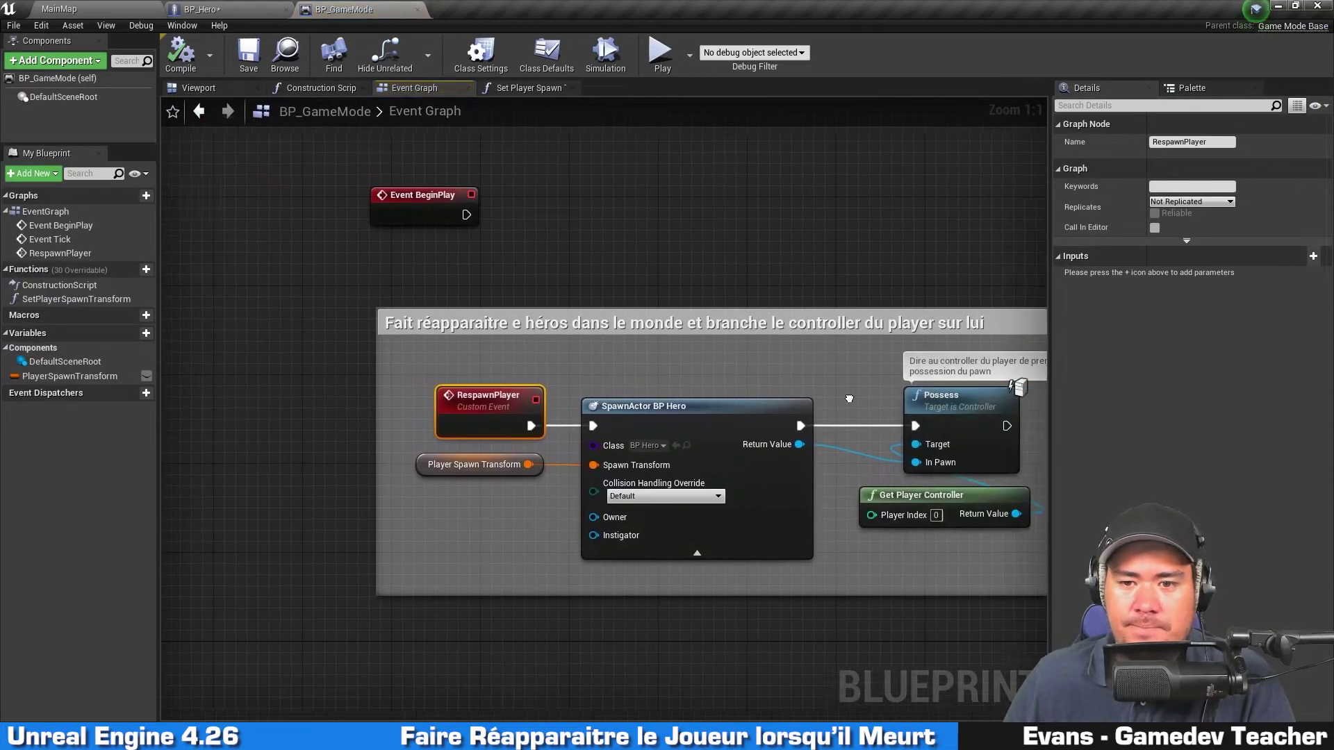
right_drag(810, 299, 307, 275)
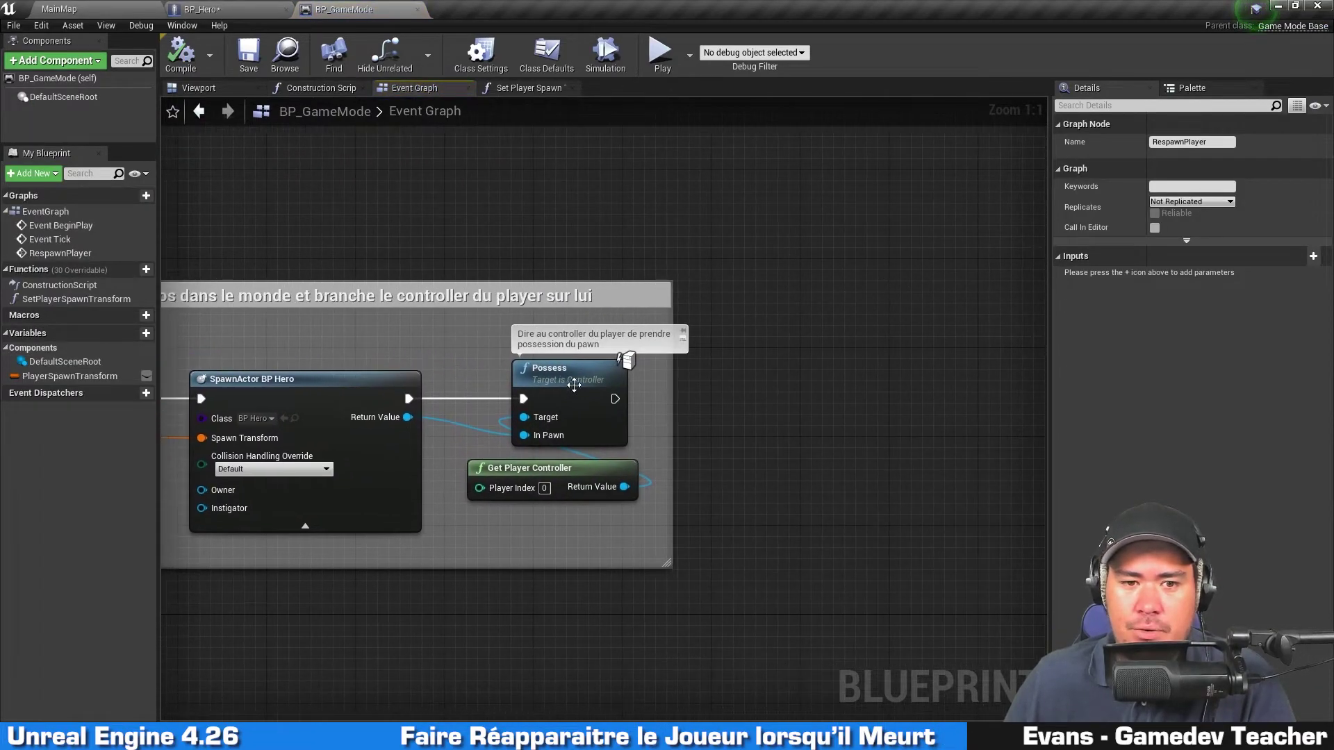
click(555, 372)
click(222, 9)
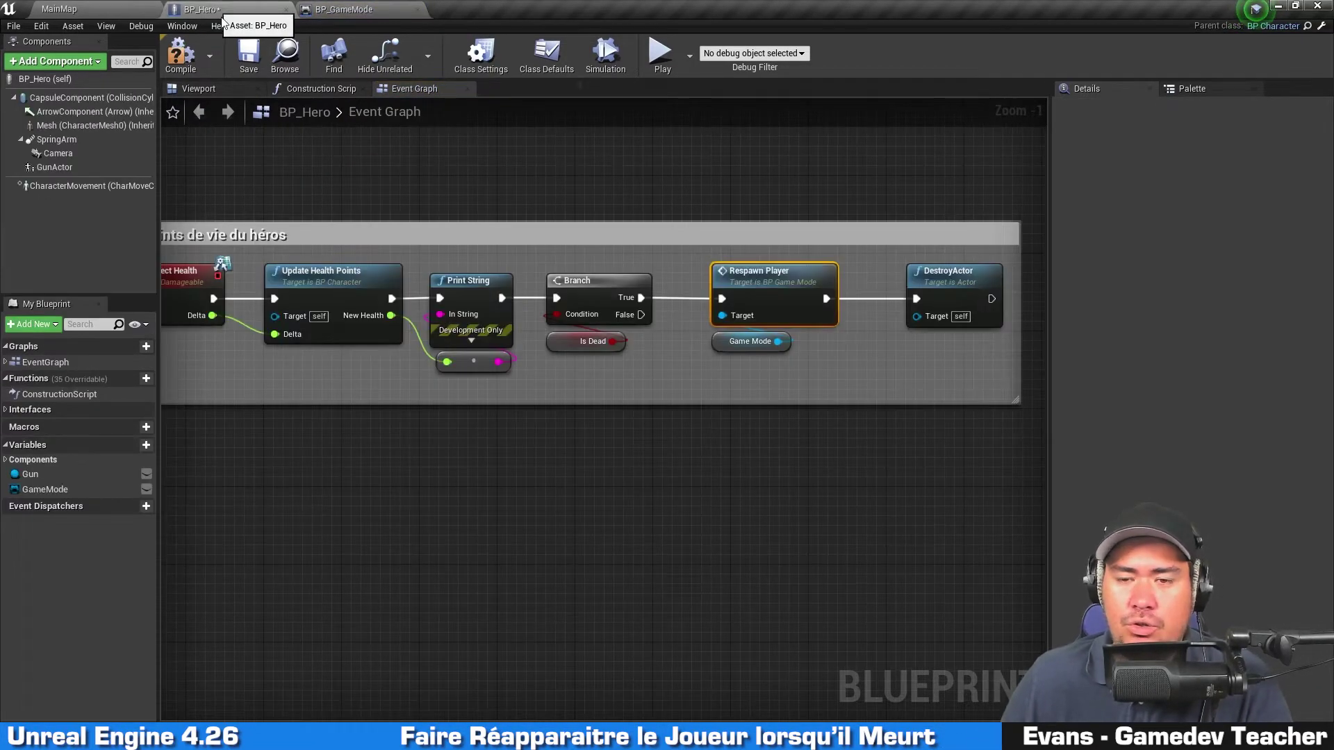
click(970, 282)
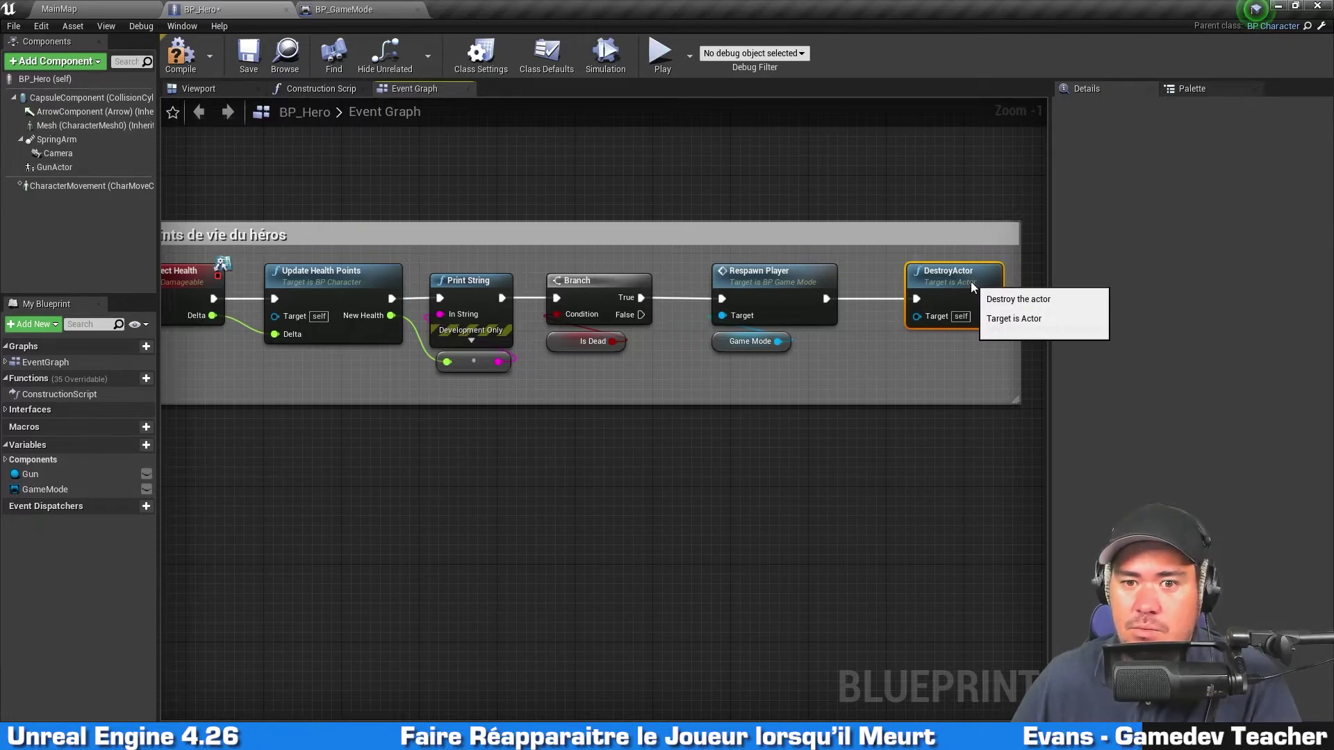
drag(970, 282, 942, 273)
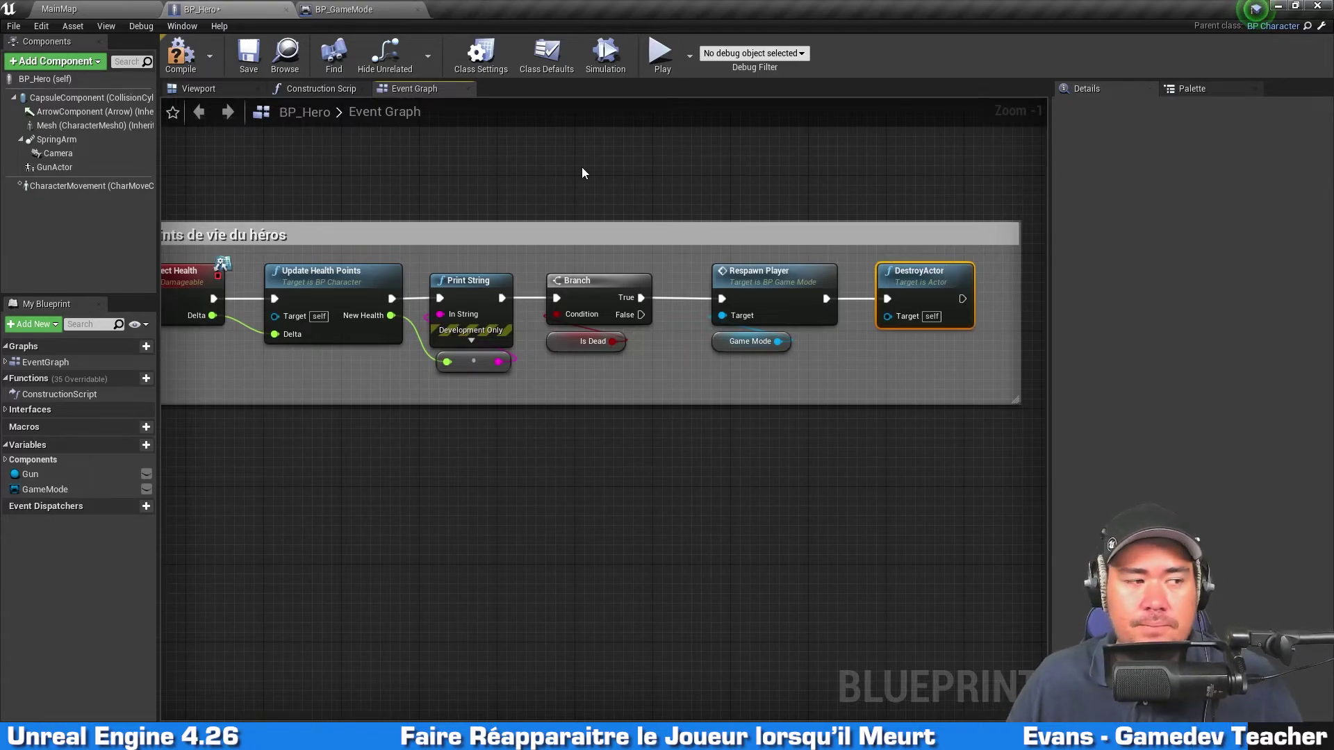
click(603, 185)
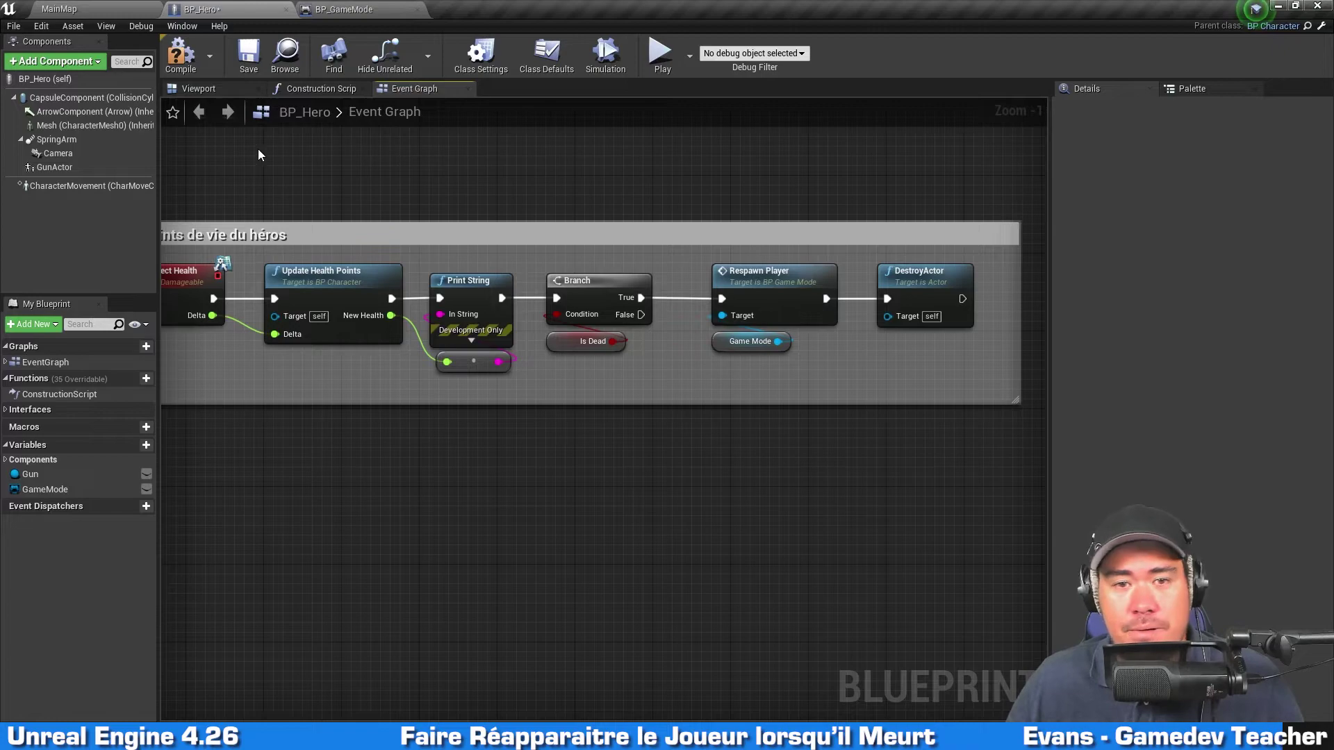
Compile and save BP_Hero, then start Play to test respawning.
click(181, 56)
click(248, 56)
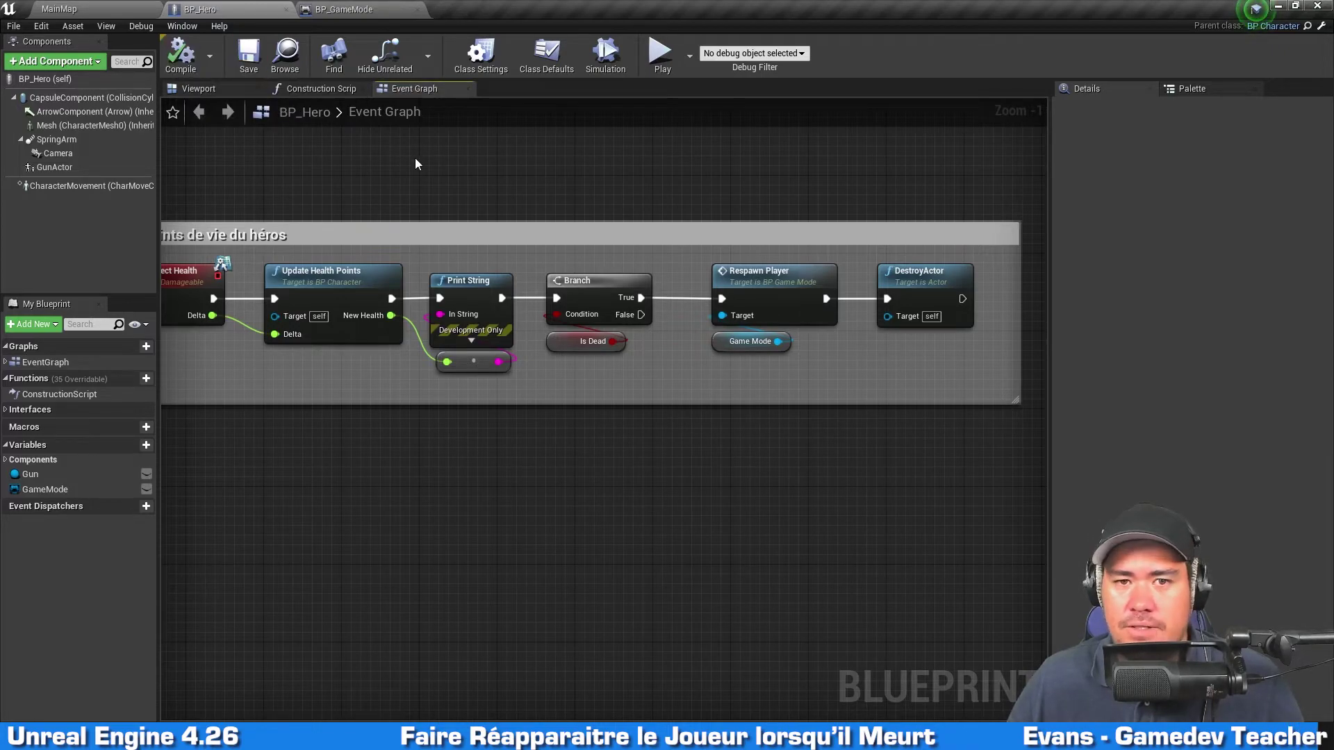
click(660, 54)
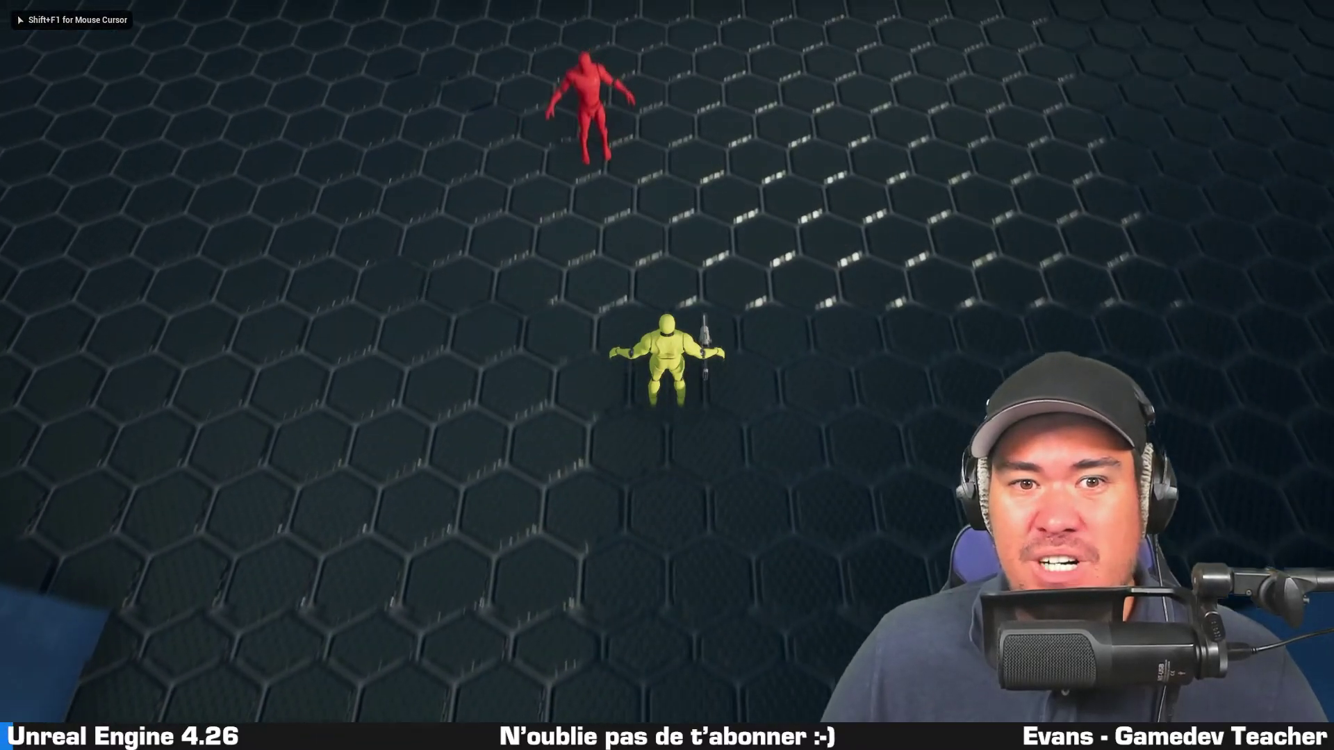